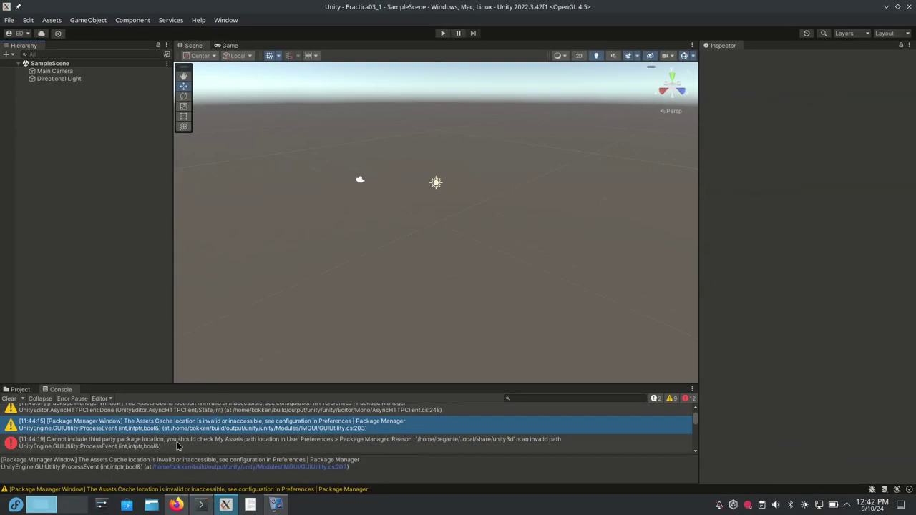
- Switch to Firefox, load unity.com in a new tab and enlarge the page to 170%
{"action": "left_click", "coordinate": [176, 505]}
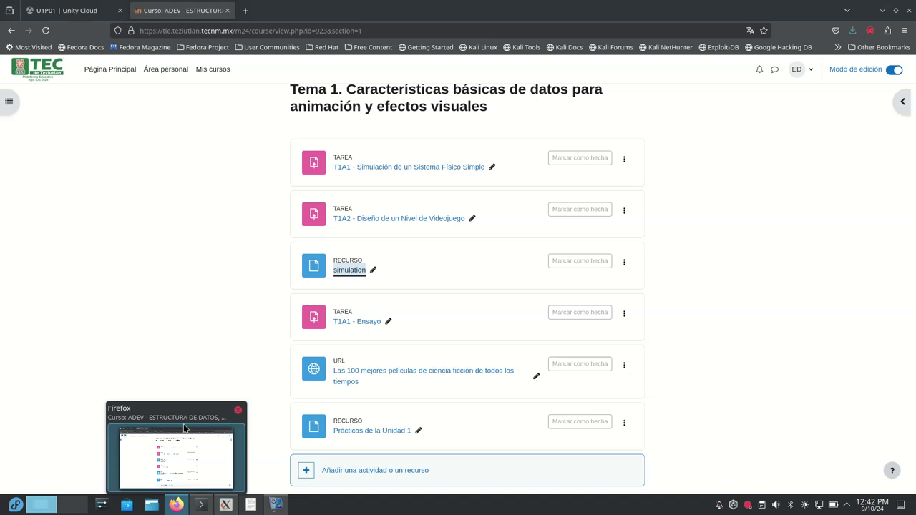
{"action": "left_click", "coordinate": [245, 10]}
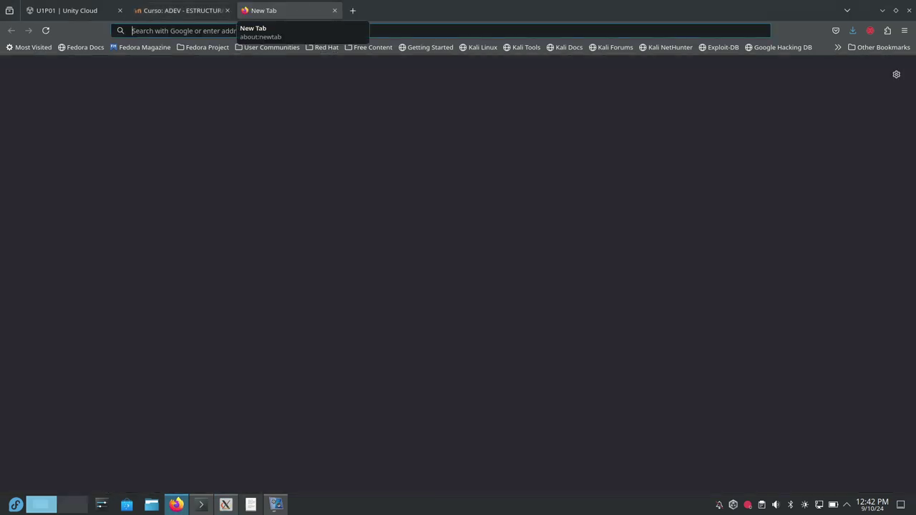
{"action": "type", "text": "unity.com/"}
{"action": "key", "text": "Return"}
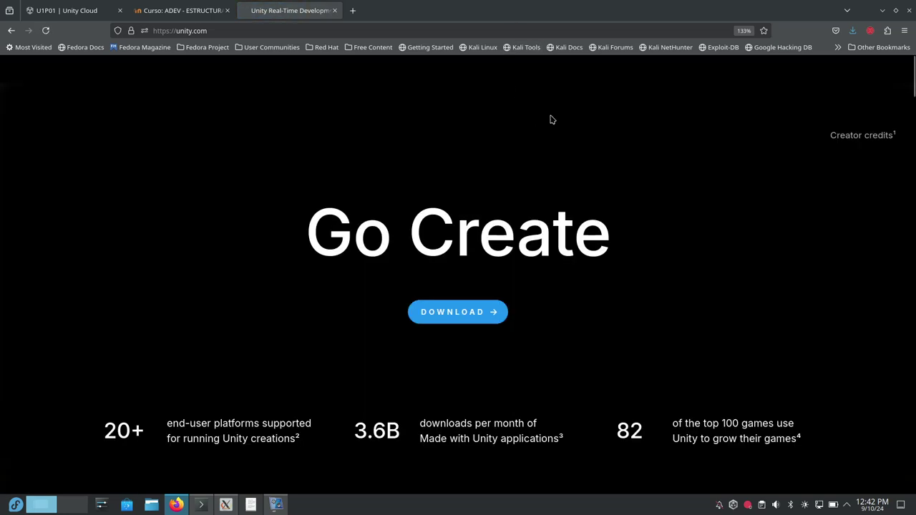
{"action": "key", "text": "ctrl+plus"}
{"action": "key", "text": "ctrl+plus"}
- Open the Documentation page from the Unity site's Resources section
{"action": "mouse_move", "coordinate": [187, 64]}
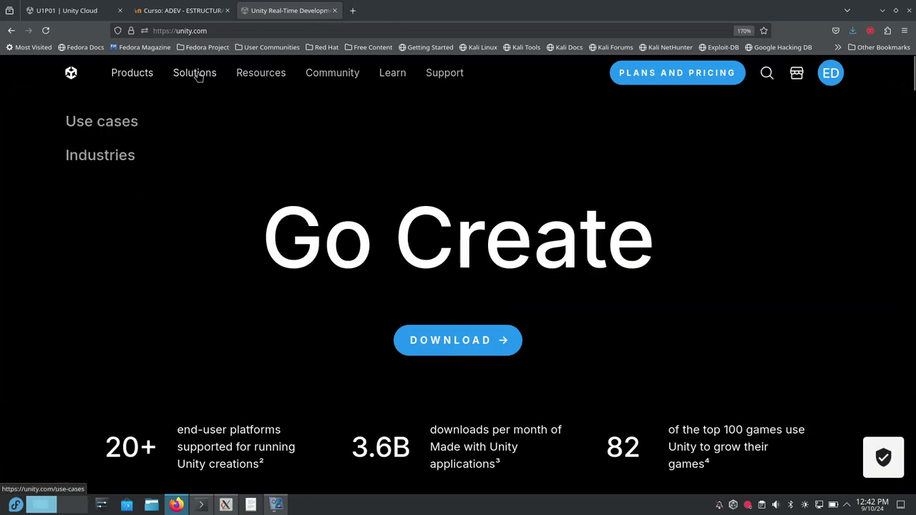
{"action": "mouse_move", "coordinate": [260, 80]}
{"action": "mouse_move", "coordinate": [135, 125]}
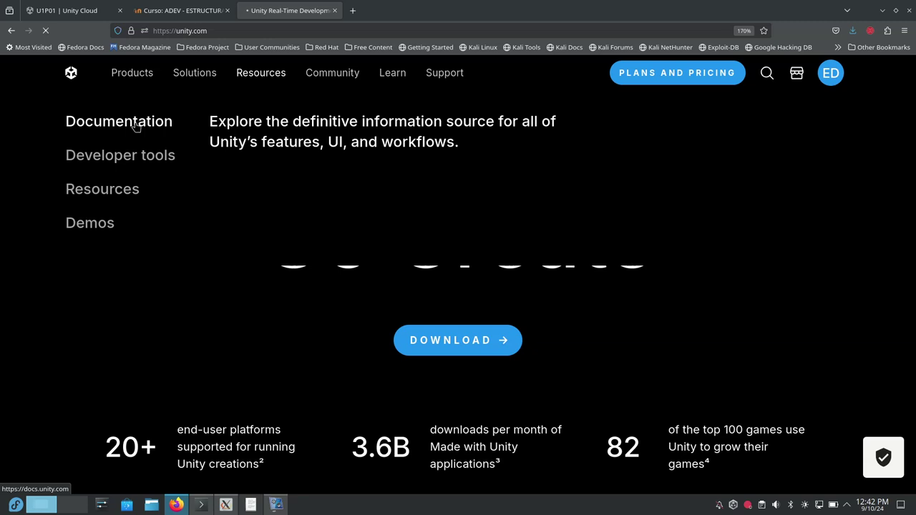
{"action": "left_click", "coordinate": [135, 126]}
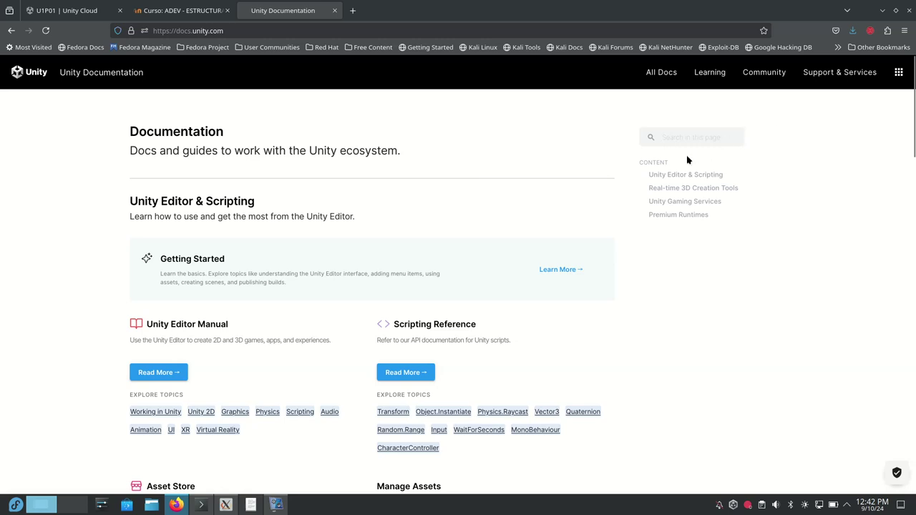
- Search the documentation page for "affects" and "effects" and look through its sections down to Premium Runtimes
{"action": "type", "text": "affects"}
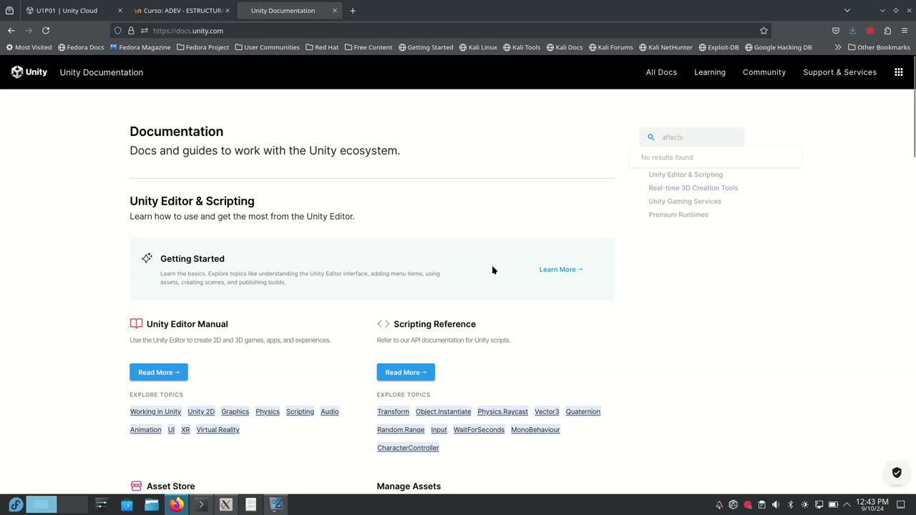
{"action": "scroll", "coordinate": [403, 333], "scroll_direction": "down", "scroll_amount": 5}
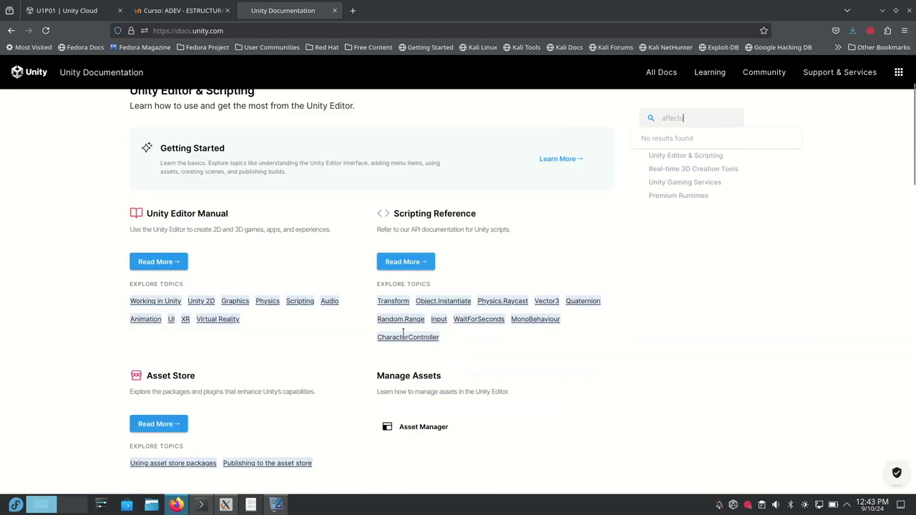
{"action": "scroll", "coordinate": [403, 333], "scroll_direction": "down", "scroll_amount": 8}
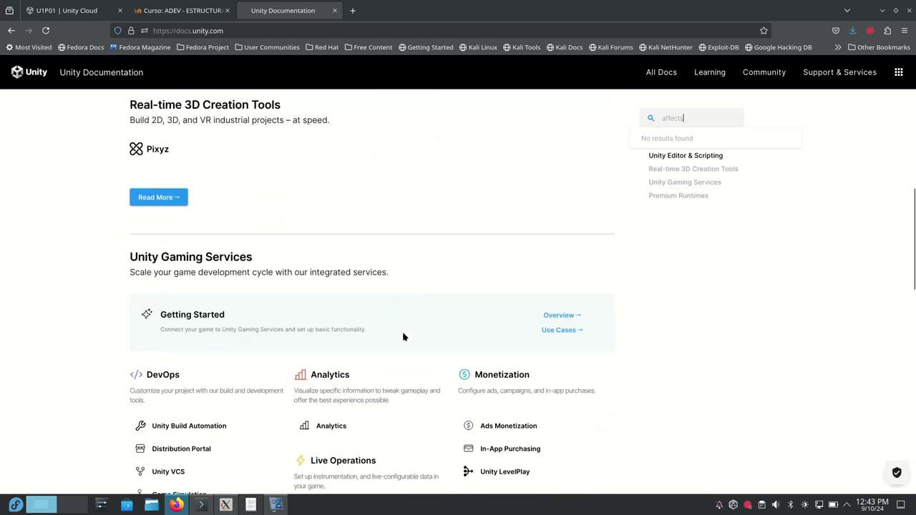
{"action": "scroll", "coordinate": [403, 336], "scroll_direction": "down", "scroll_amount": 2}
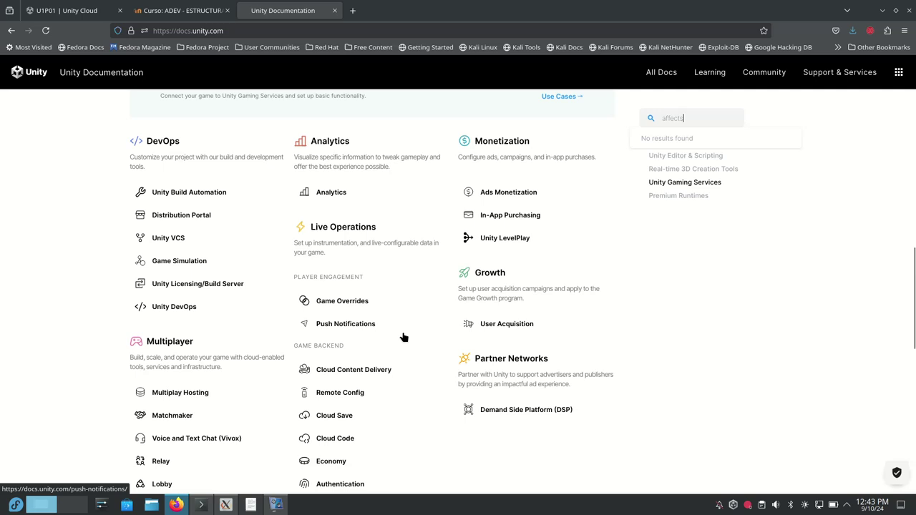
{"action": "scroll", "coordinate": [403, 336], "scroll_direction": "down", "scroll_amount": 8}
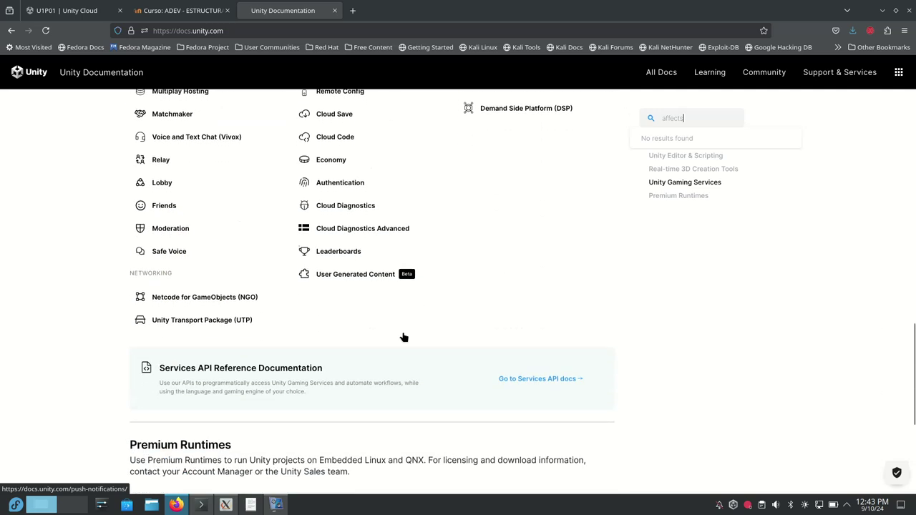
{"action": "scroll", "coordinate": [403, 336], "scroll_direction": "down", "scroll_amount": 3}
{"action": "scroll", "coordinate": [403, 333], "scroll_direction": "up", "scroll_amount": 20}
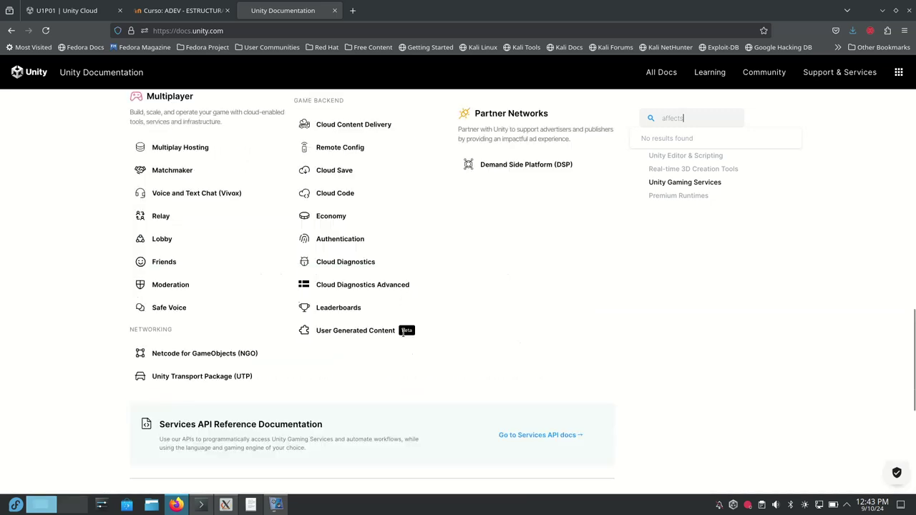
{"action": "scroll", "coordinate": [403, 332], "scroll_direction": "up", "scroll_amount": 3}
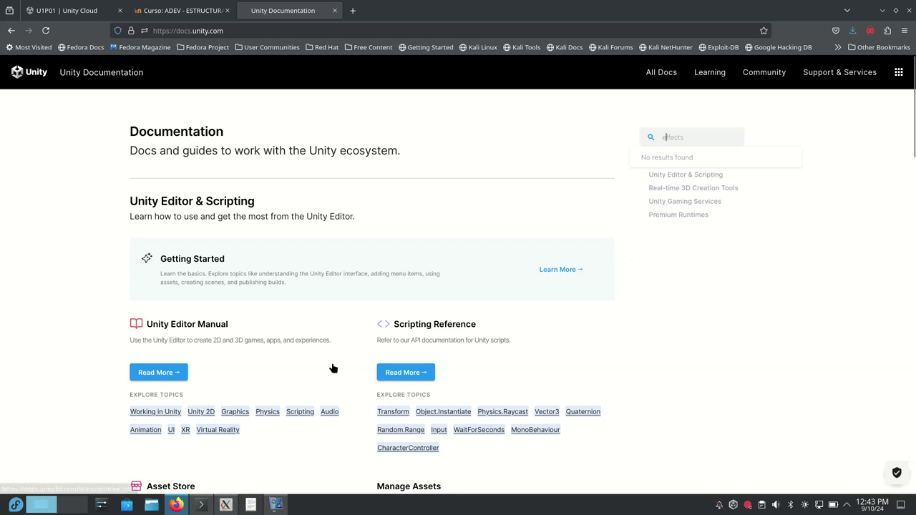
- Open the Unity Editor Manual's Physics topic, and copy the documentation home page's address, docs.unity.com
{"action": "left_click", "coordinate": [259, 412]}
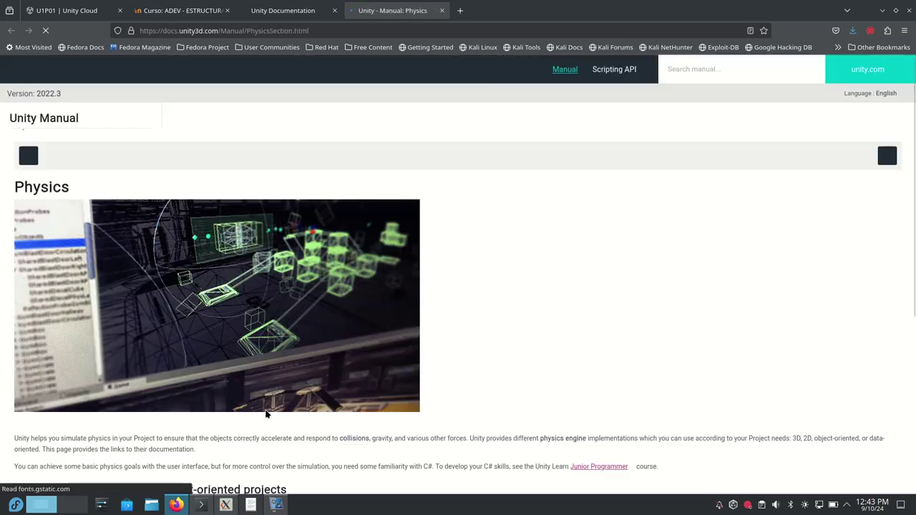
{"action": "left_click", "coordinate": [303, 10]}
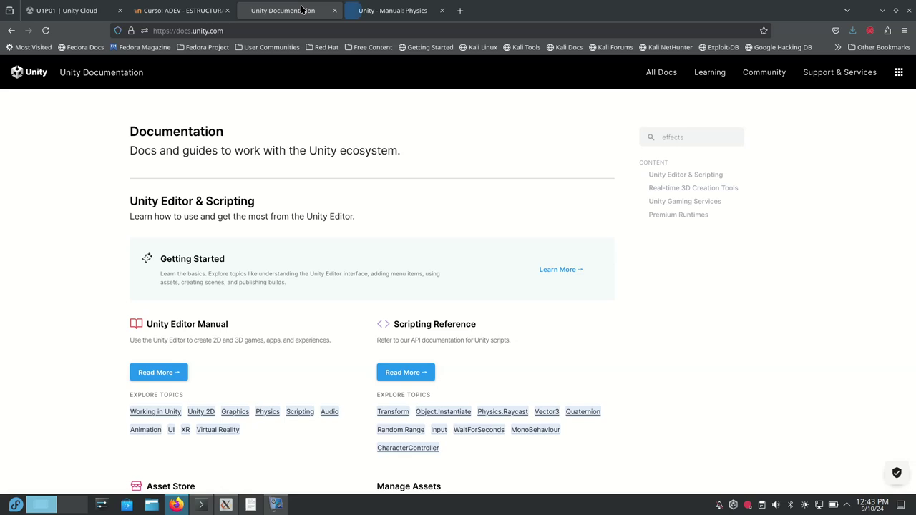
{"action": "left_click", "coordinate": [257, 32]}
{"action": "left_click_drag", "start_coordinate": [257, 31], "coordinate": [177, 30]}
{"action": "key", "text": "ctrl+c"}
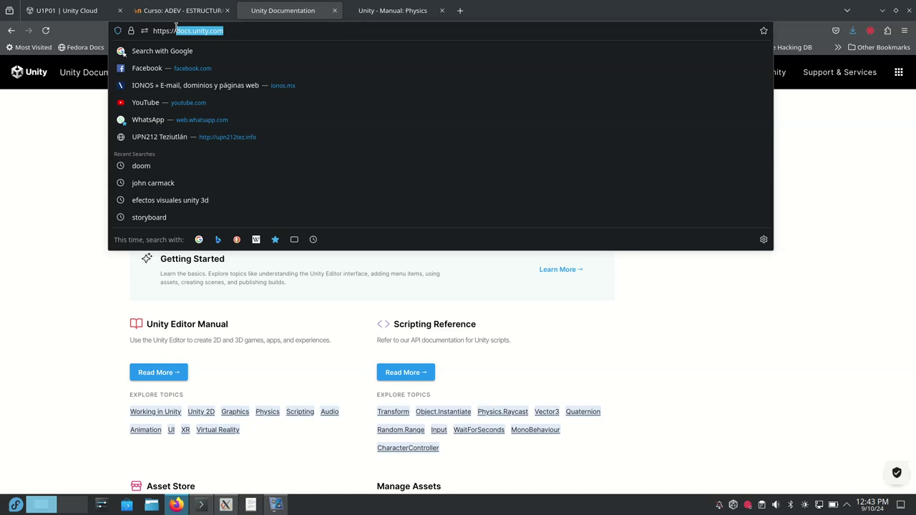
- Switch to the KWrite note, paste the copied address on a new fourth line and indent it one level
{"action": "key", "text": "super"}
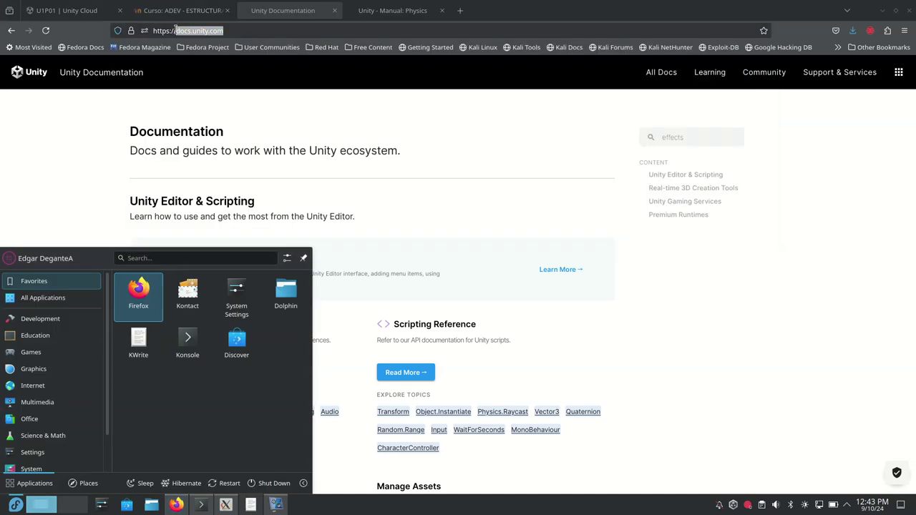
{"action": "left_click", "coordinate": [250, 504]}
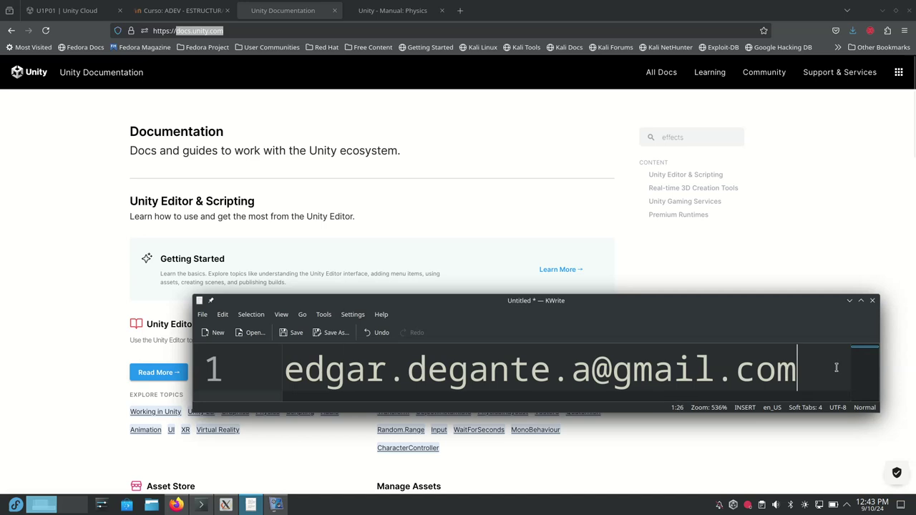
{"action": "key", "text": "Return"}
{"action": "key", "text": "Return"}
{"action": "key", "text": "Return"}
{"action": "key", "text": "ctrl+v"}
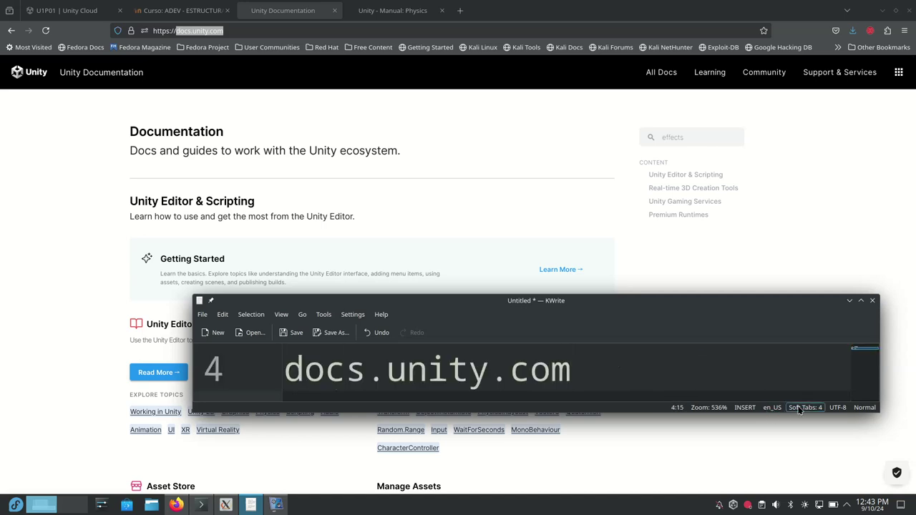
{"action": "left_click", "coordinate": [289, 365]}
{"action": "key", "text": "Tab"}
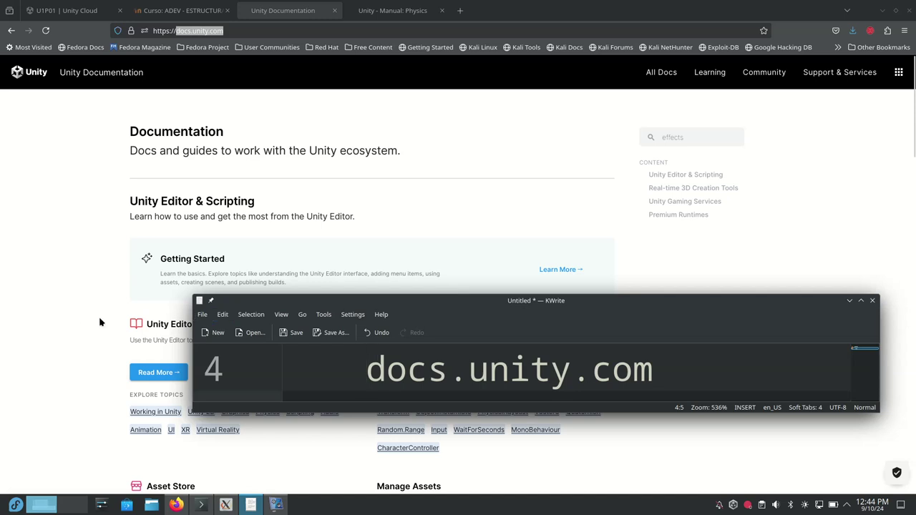
- Move the KWrite note lower on the screen and close the Physics manual page
{"action": "left_click", "coordinate": [375, 10]}
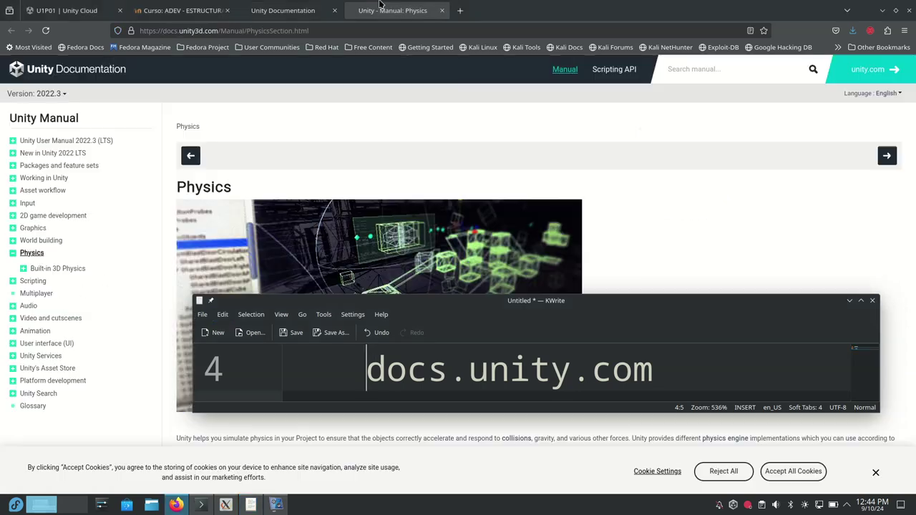
{"action": "left_click_drag", "start_coordinate": [542, 305], "coordinate": [423, 349]}
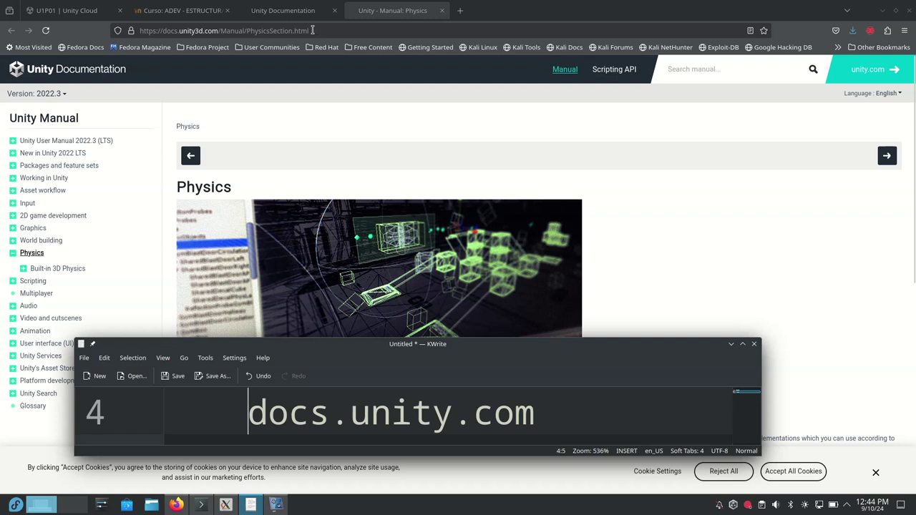
{"action": "left_click", "coordinate": [287, 10]}
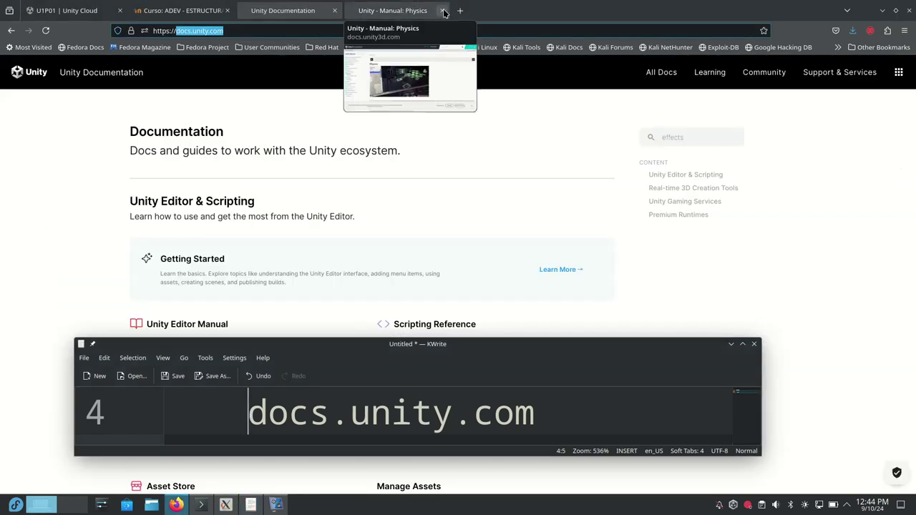
{"action": "left_click", "coordinate": [442, 10]}
- Examine the enlarged documentation page's Unity Editor Manual and Scripting Reference topics, keeping the KWrite note out of the way
{"action": "scroll", "coordinate": [368, 189], "scroll_direction": "down", "scroll_amount": 3}
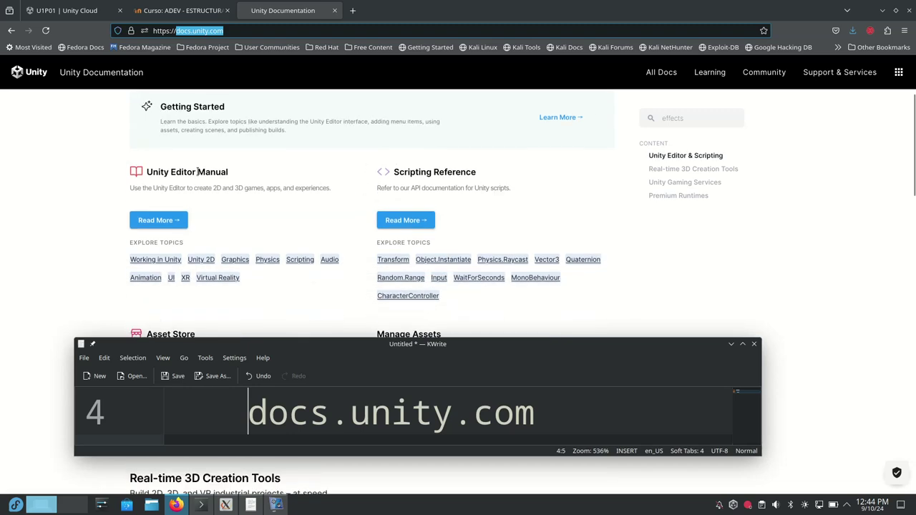
{"action": "scroll", "coordinate": [198, 171], "scroll_direction": "up", "scroll_amount": 3, "text": "ctrl"}
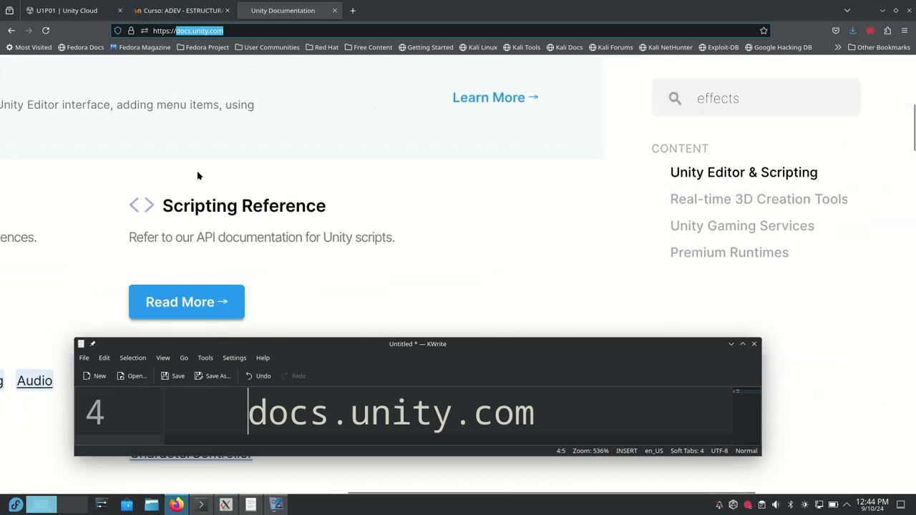
{"action": "scroll", "coordinate": [198, 176], "scroll_direction": "down", "scroll_amount": 2}
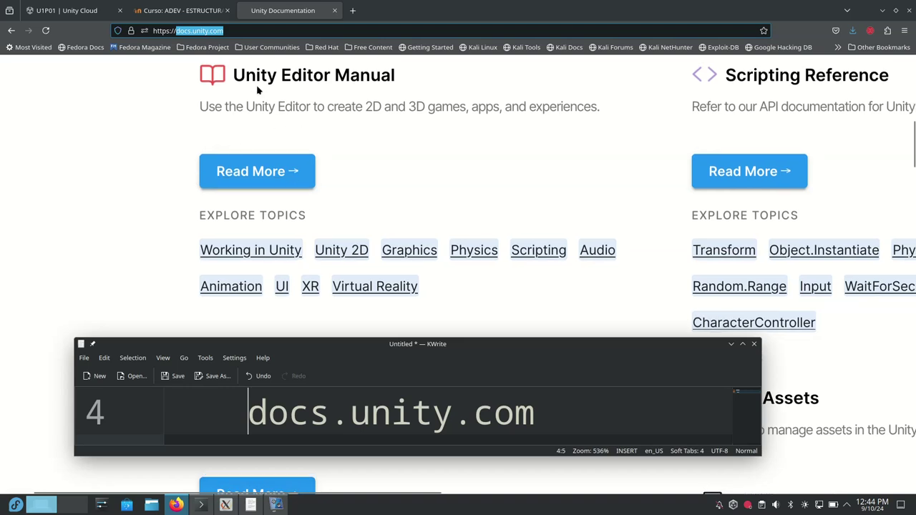
{"action": "scroll", "coordinate": [330, 93], "scroll_direction": "up", "scroll_amount": 5}
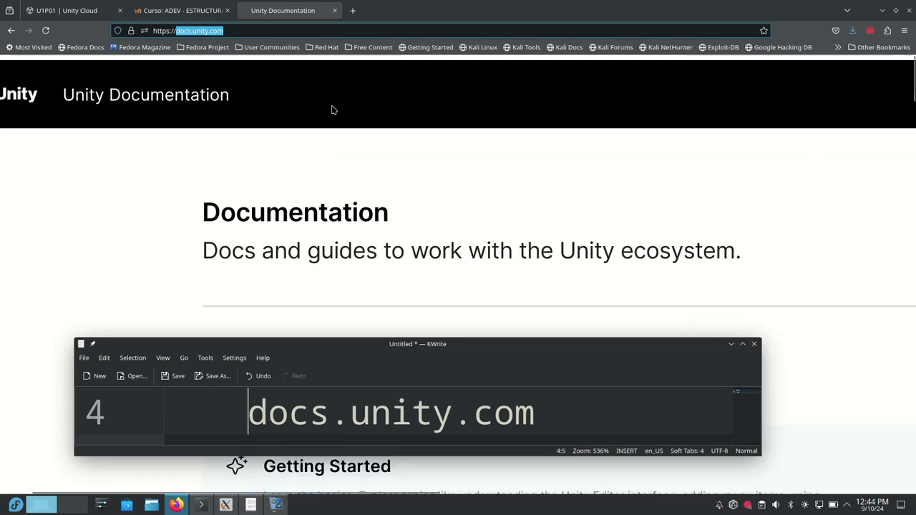
{"action": "scroll", "coordinate": [323, 121], "scroll_direction": "down", "scroll_amount": 2, "text": "ctrl"}
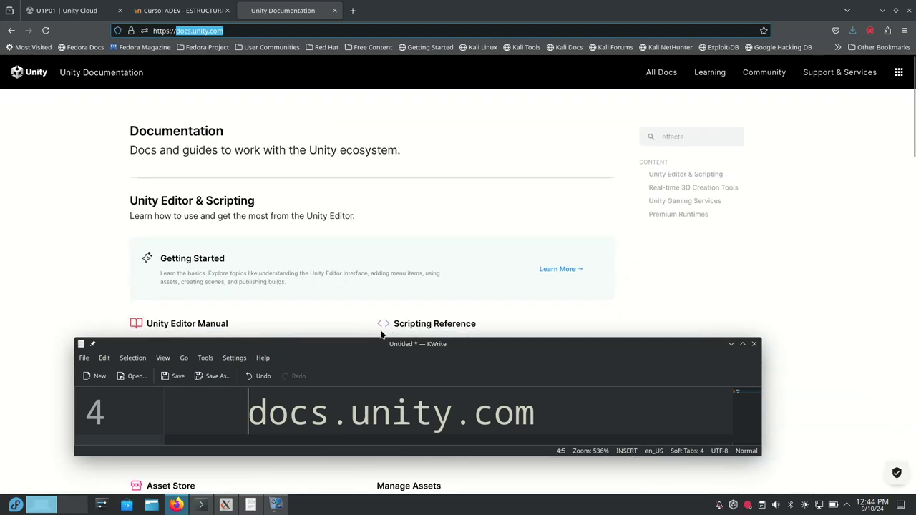
{"action": "left_click_drag", "start_coordinate": [441, 348], "coordinate": [482, 384]}
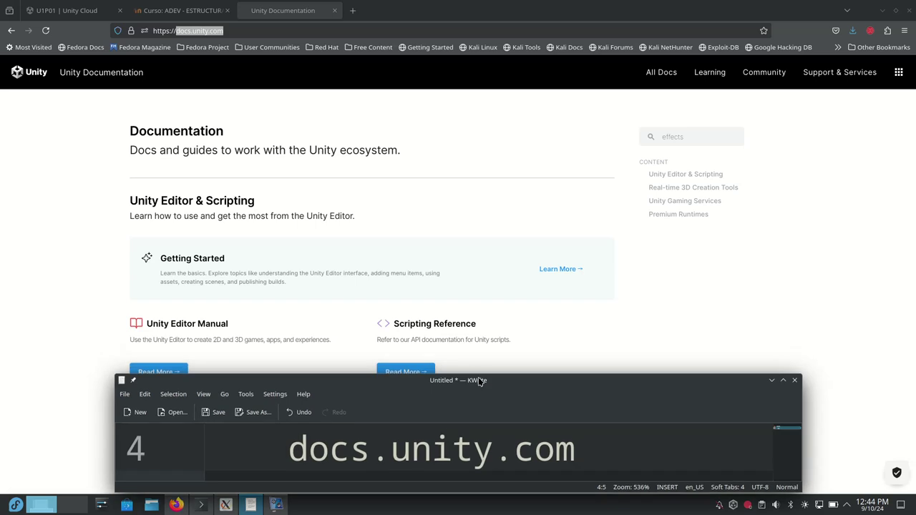
{"action": "scroll", "coordinate": [353, 283], "scroll_direction": "up", "scroll_amount": 4, "text": "ctrl"}
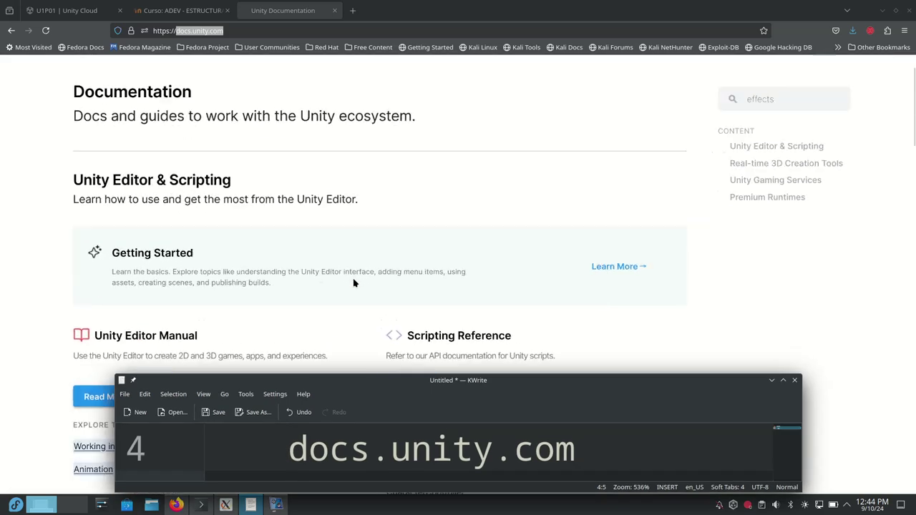
{"action": "scroll", "coordinate": [353, 283], "scroll_direction": "down", "scroll_amount": 3, "text": "ctrl"}
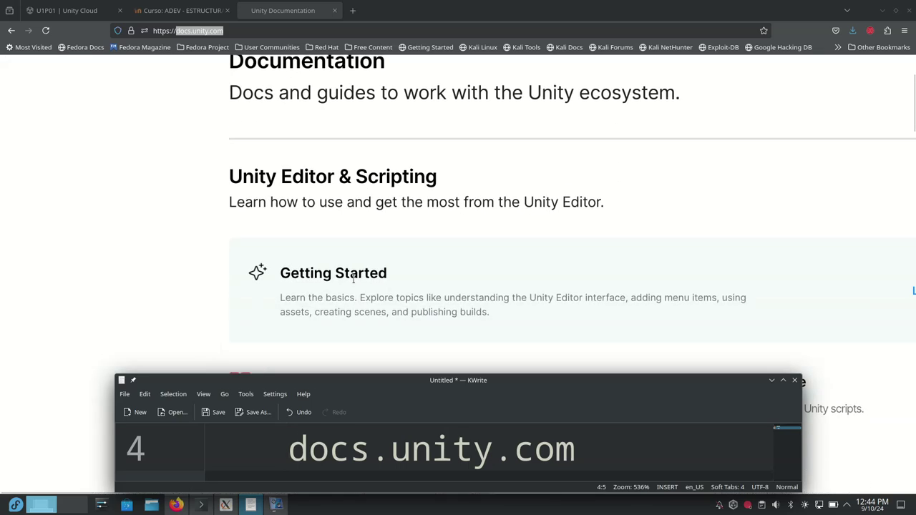
{"action": "scroll", "coordinate": [354, 280], "scroll_direction": "down", "scroll_amount": 3}
{"action": "scroll", "coordinate": [353, 282], "scroll_direction": "up", "scroll_amount": 2, "text": "ctrl"}
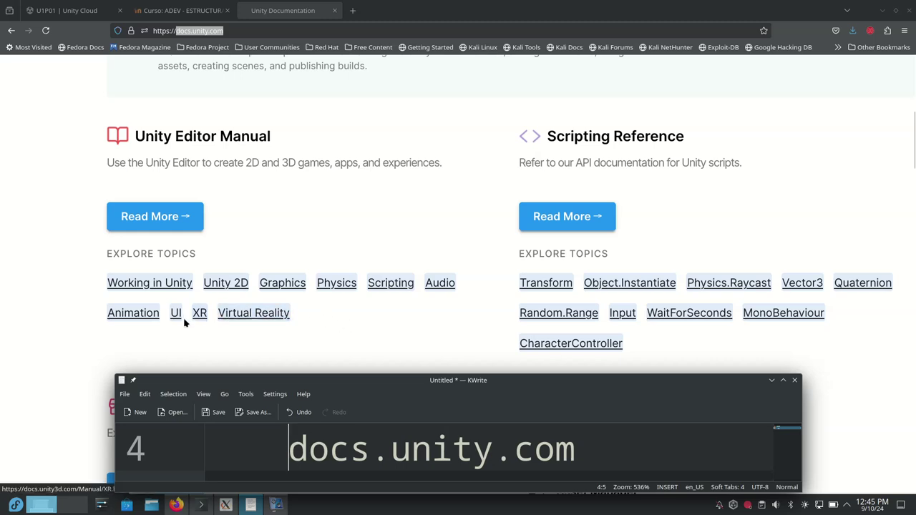
- Open the Unity Editor Manual's Graphics topic and copy its address, docs.unity3d.com/Manual/Graphics.html
{"action": "left_click", "coordinate": [285, 285]}
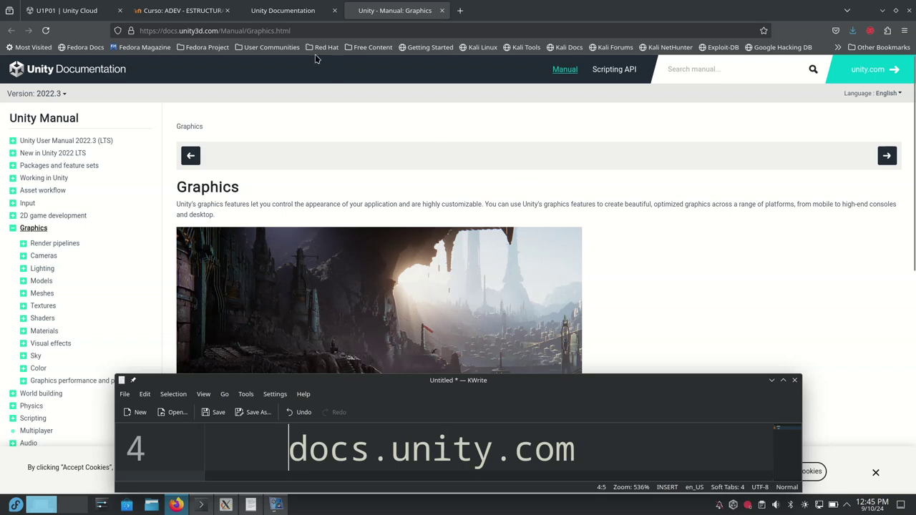
{"action": "left_click_drag", "start_coordinate": [299, 31], "coordinate": [163, 32]}
{"action": "key", "text": "ctrl+c"}
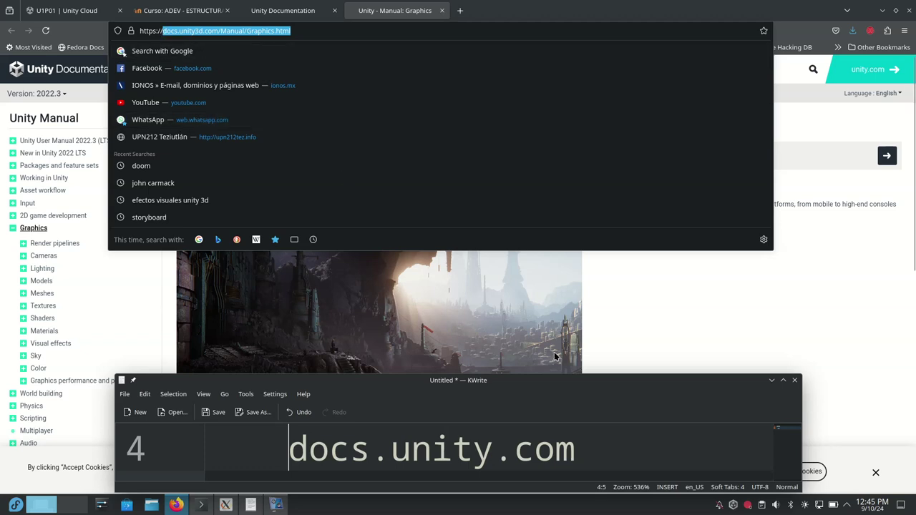
- Switch to the KWrite note, remove docs.unity.com and its indentation, and paste the copied address docs.unity3d.com/Manual/Graphics.html on line 2
{"action": "left_click_drag", "start_coordinate": [675, 441], "coordinate": [268, 438]}
{"action": "key", "text": "BackSpace"}
{"action": "key", "text": "BackSpace"}
{"action": "key", "text": "BackSpace"}
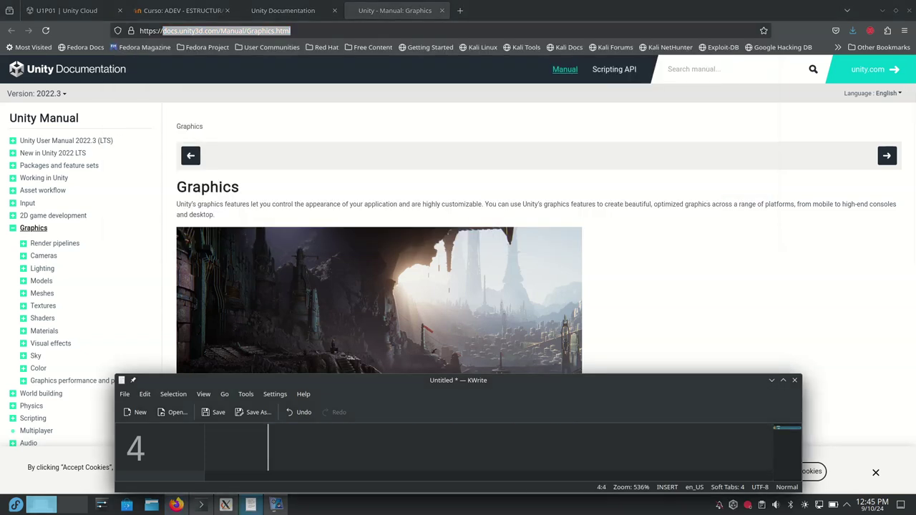
{"action": "key", "text": "ctrl+v"}
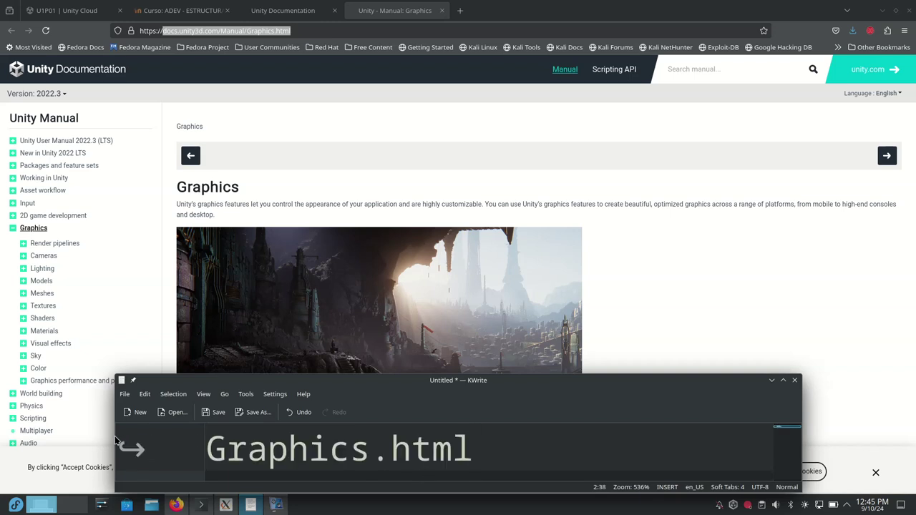
- Widen the KWrite window to the full screen width and shrink its text slightly so the address fits on one line
{"action": "left_click_drag", "start_coordinate": [114, 440], "coordinate": [1, 440]}
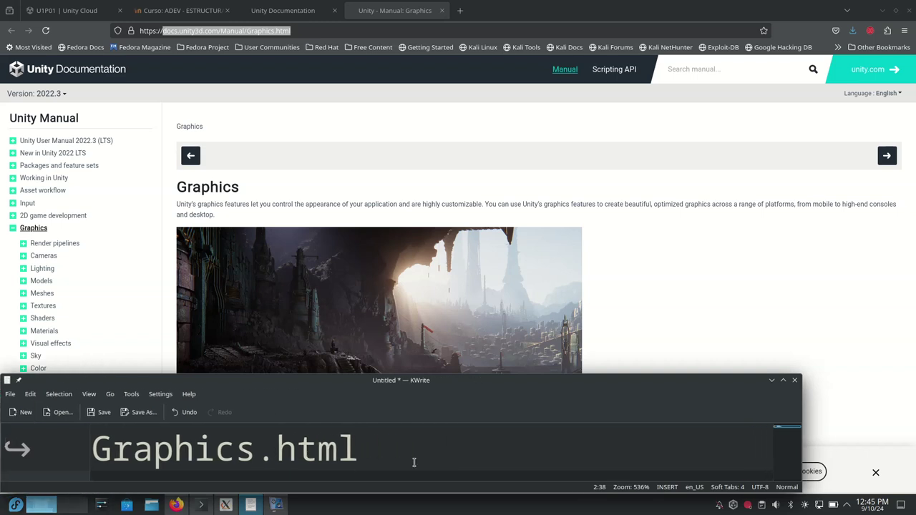
{"action": "left_click_drag", "start_coordinate": [801, 450], "coordinate": [909, 451]}
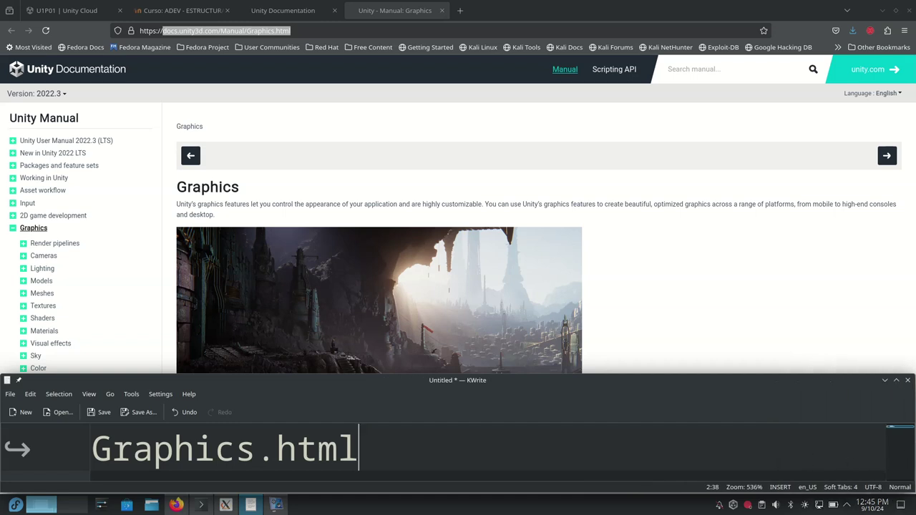
{"action": "scroll", "coordinate": [784, 455], "scroll_direction": "down", "scroll_amount": 1, "text": "ctrl"}
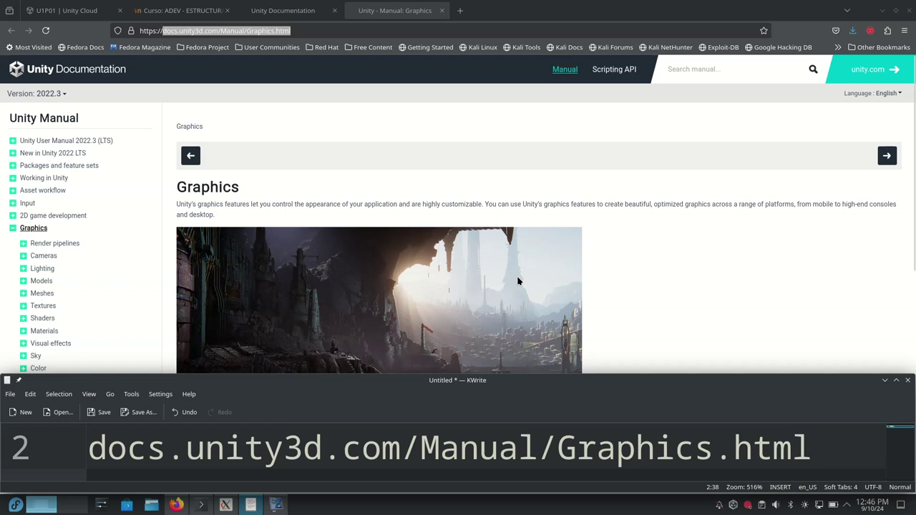
- Switch to the browser's Graphics manual page and open its Visual effects topic
{"action": "scroll", "coordinate": [518, 278], "scroll_direction": "down", "scroll_amount": 2}
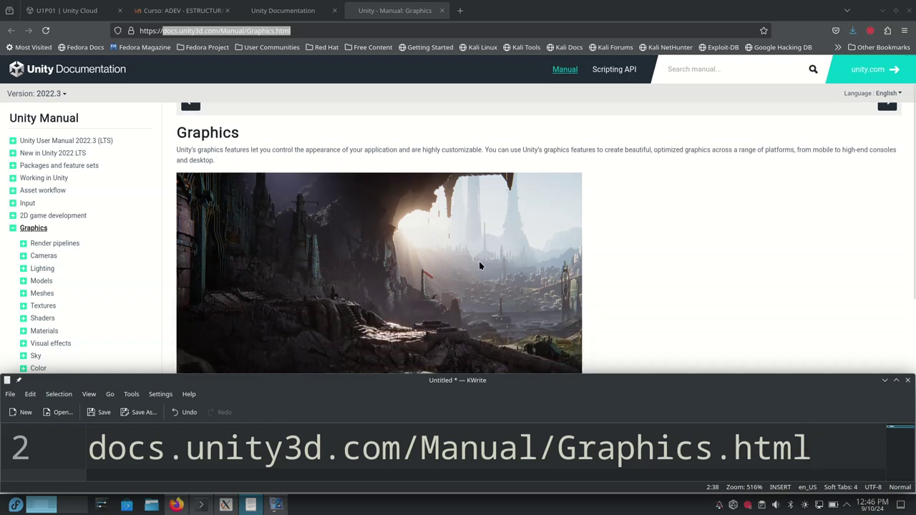
{"action": "scroll", "coordinate": [122, 273], "scroll_direction": "up", "scroll_amount": 5, "text": "ctrl"}
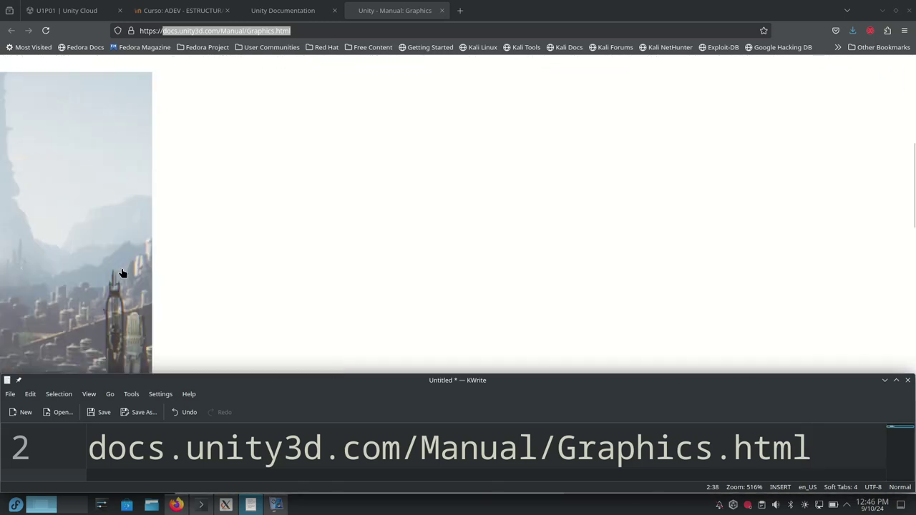
{"action": "scroll", "coordinate": [122, 273], "scroll_direction": "down", "scroll_amount": 4}
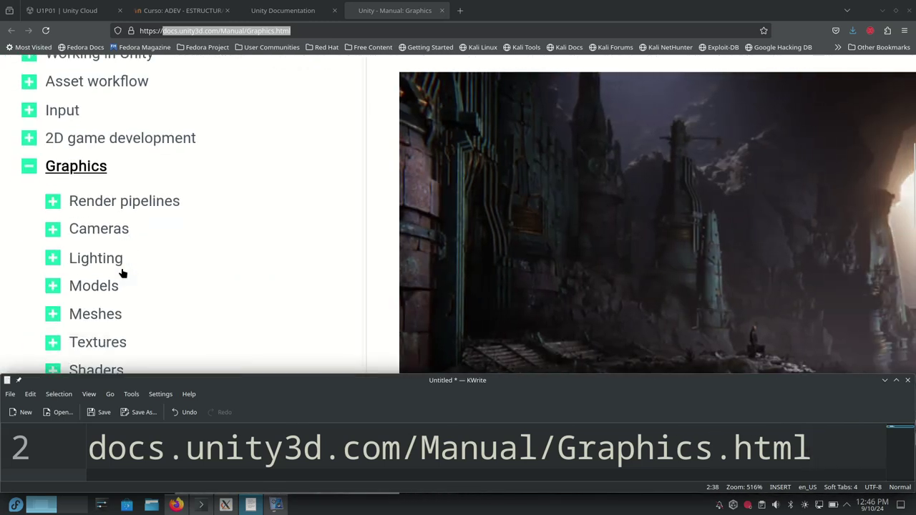
{"action": "scroll", "coordinate": [123, 273], "scroll_direction": "up", "scroll_amount": 1}
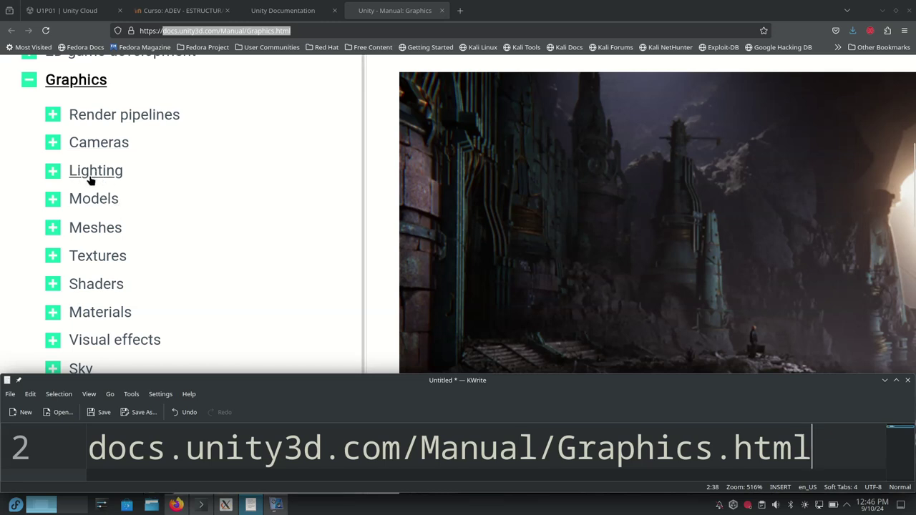
{"action": "scroll", "coordinate": [99, 271], "scroll_direction": "down", "scroll_amount": 3}
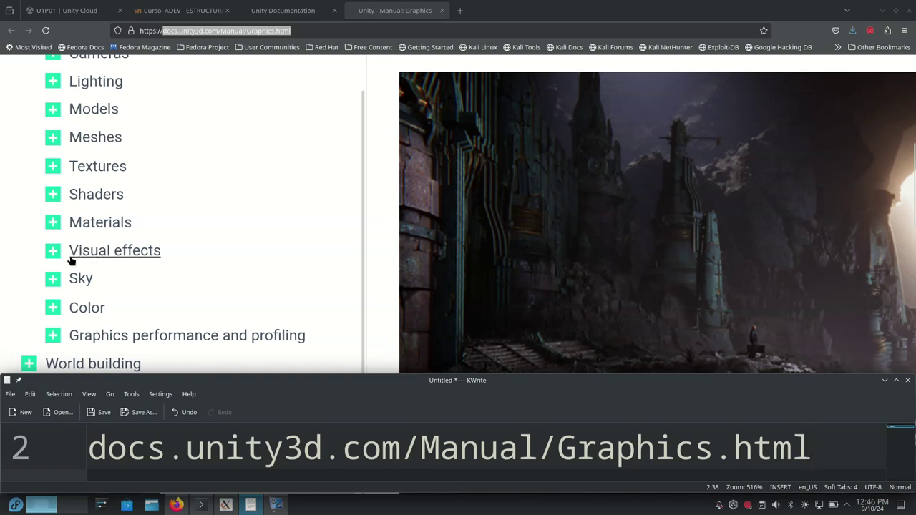
{"action": "left_click", "coordinate": [100, 254]}
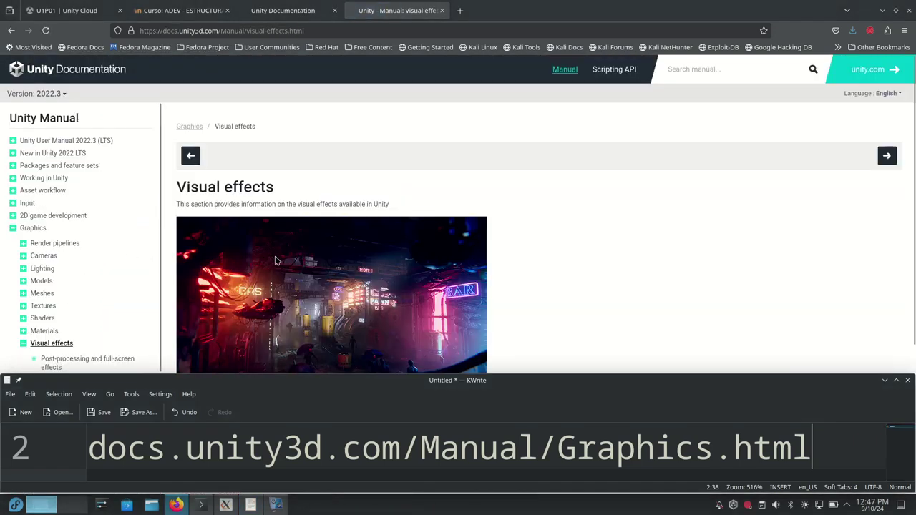
- Examine the Visual effects page's example scene and its enlarged table of linked pages and descriptions
{"action": "scroll", "coordinate": [504, 279], "scroll_direction": "down", "scroll_amount": 1}
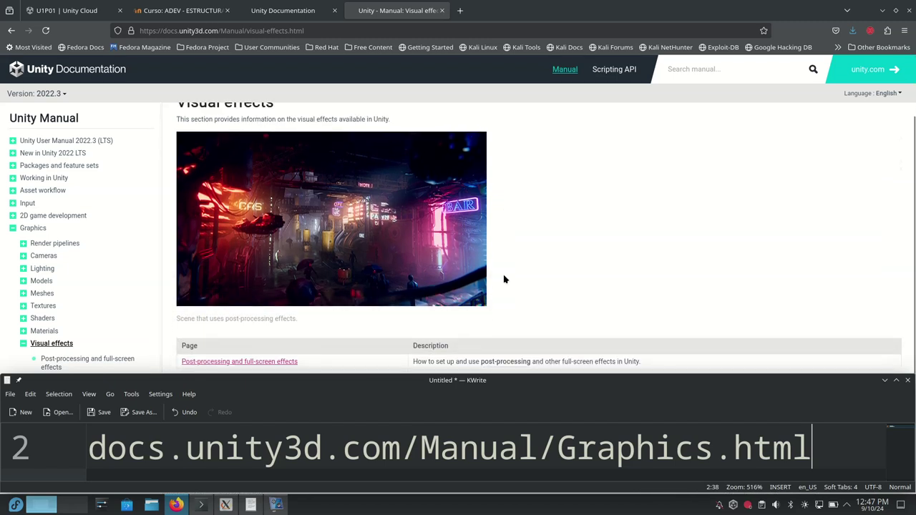
{"action": "scroll", "coordinate": [503, 279], "scroll_direction": "up", "scroll_amount": 4, "text": "ctrl"}
{"action": "scroll", "coordinate": [503, 282], "scroll_direction": "down", "scroll_amount": 2, "text": "ctrl"}
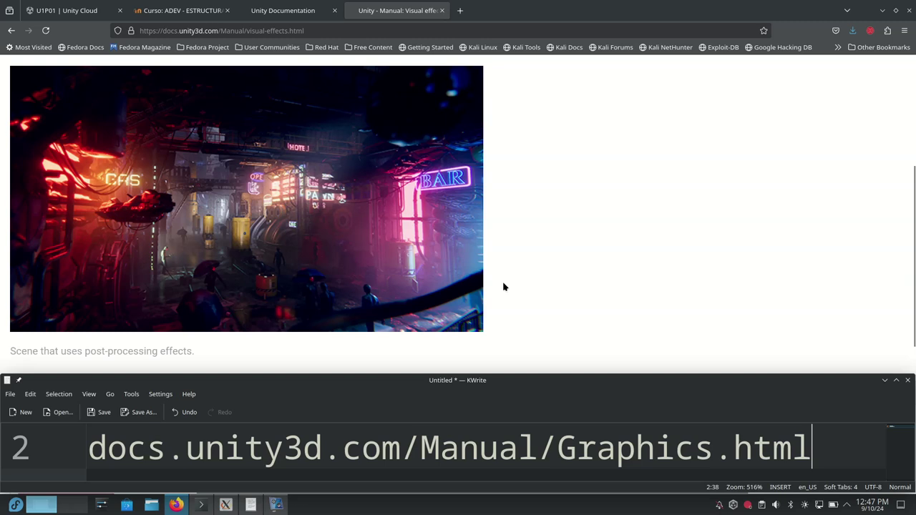
{"action": "scroll", "coordinate": [451, 256], "scroll_direction": "down", "scroll_amount": 1}
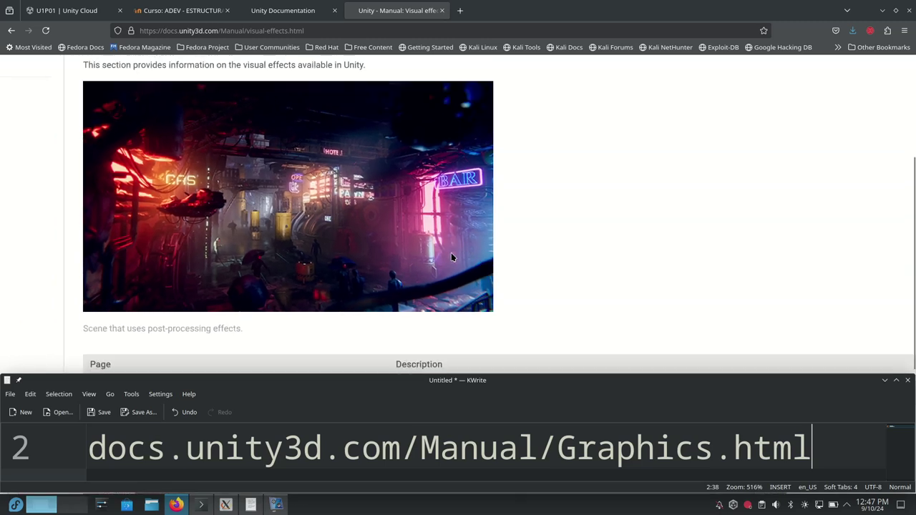
{"action": "scroll", "coordinate": [450, 257], "scroll_direction": "down", "scroll_amount": 3}
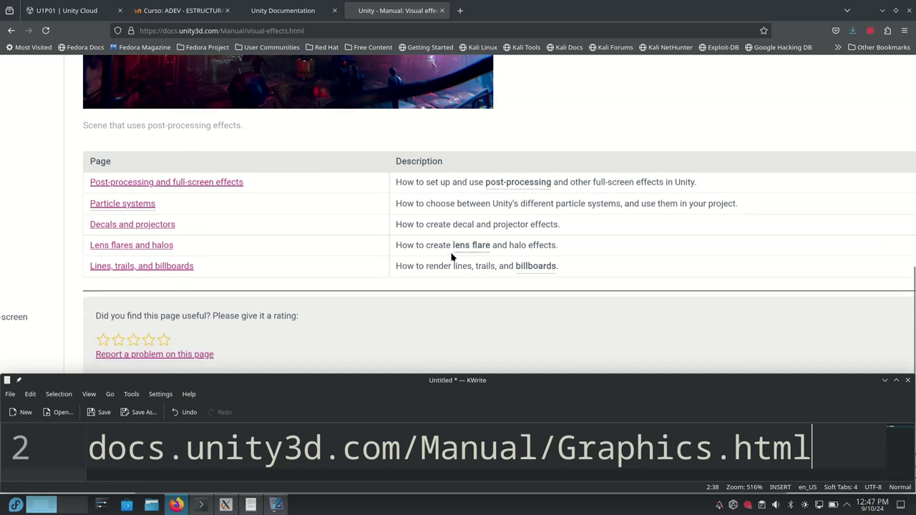
{"action": "scroll", "coordinate": [451, 252], "scroll_direction": "up", "scroll_amount": 1, "text": "ctrl"}
{"action": "scroll", "coordinate": [451, 254], "scroll_direction": "up", "scroll_amount": 1, "text": "ctrl"}
{"action": "scroll", "coordinate": [450, 254], "scroll_direction": "right", "scroll_amount": 4}
{"action": "scroll", "coordinate": [450, 254], "scroll_direction": "left", "scroll_amount": 4}
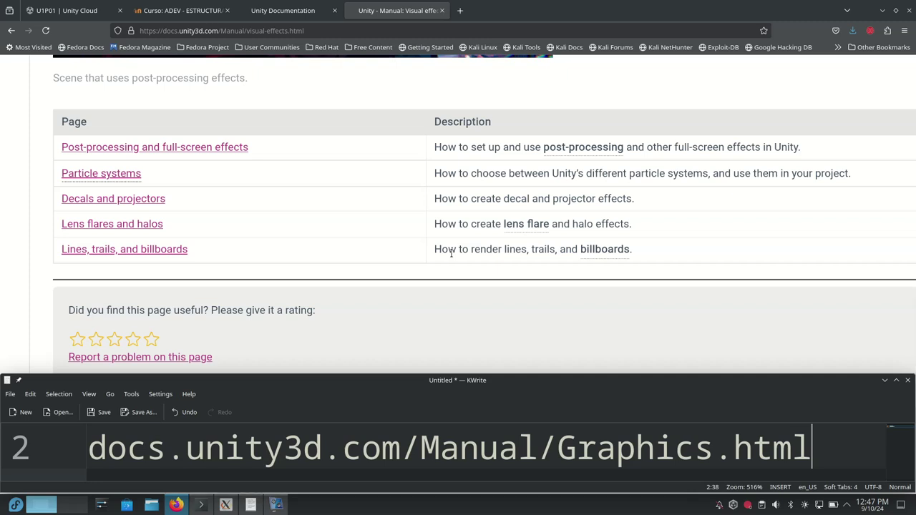
{"action": "scroll", "coordinate": [451, 253], "scroll_direction": "right", "scroll_amount": 2}
{"action": "scroll", "coordinate": [451, 254], "scroll_direction": "left", "scroll_amount": 2}
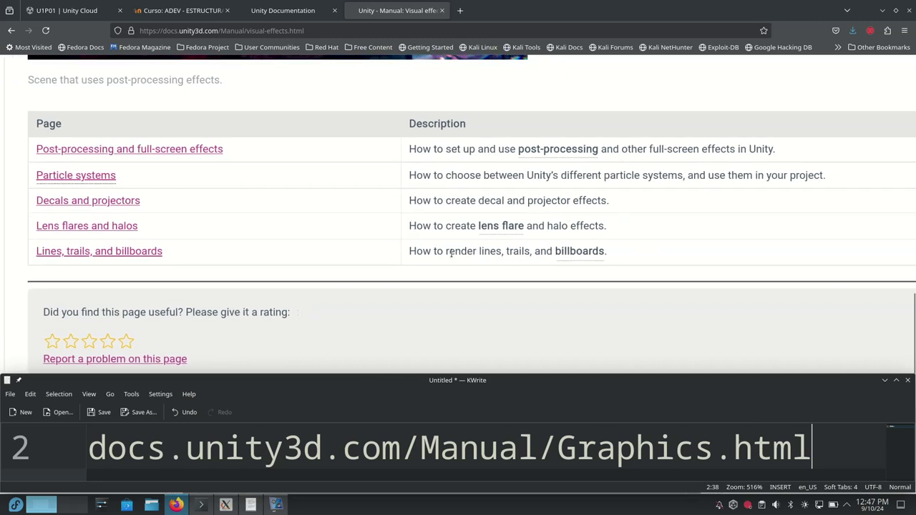
{"action": "scroll", "coordinate": [452, 252], "scroll_direction": "down", "scroll_amount": 1}
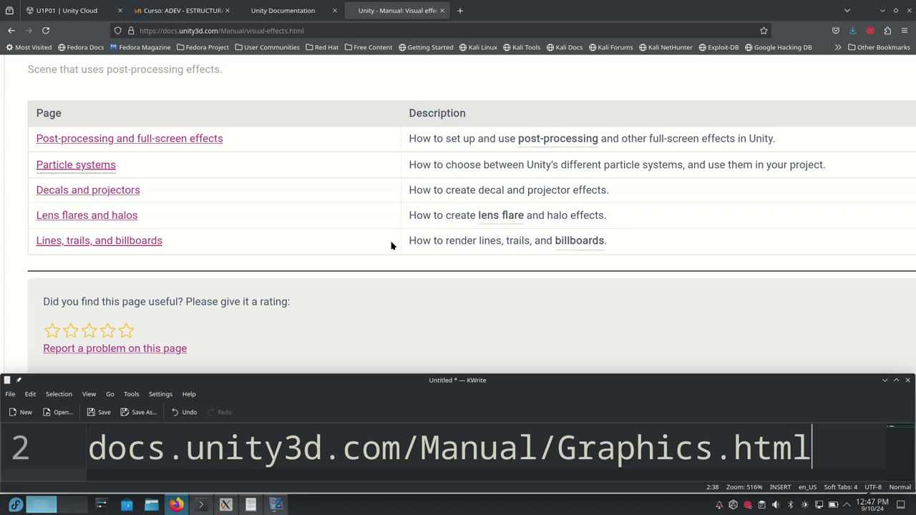
- Open the Particle systems page from the Visual effects table and go down to its list of linked topics
{"action": "left_click", "coordinate": [78, 166]}
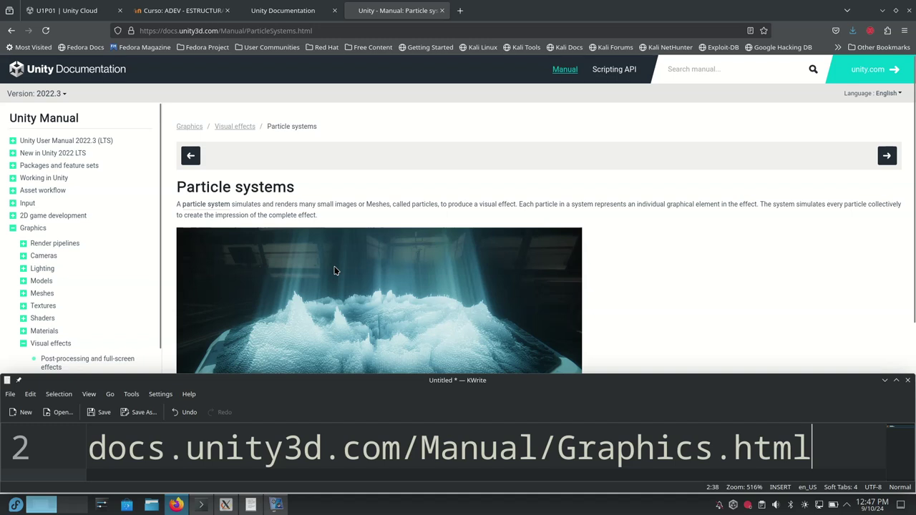
{"action": "scroll", "coordinate": [334, 271], "scroll_direction": "down", "scroll_amount": 3}
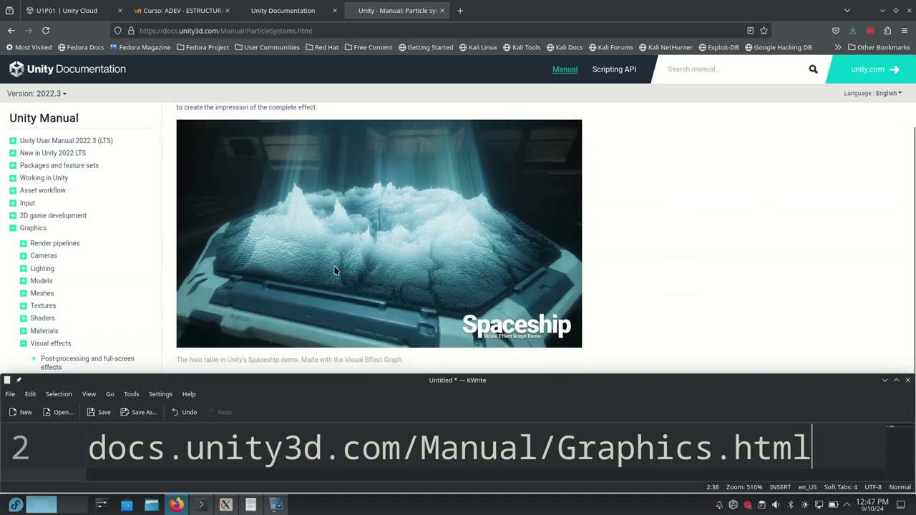
{"action": "scroll", "coordinate": [334, 271], "scroll_direction": "down", "scroll_amount": 4}
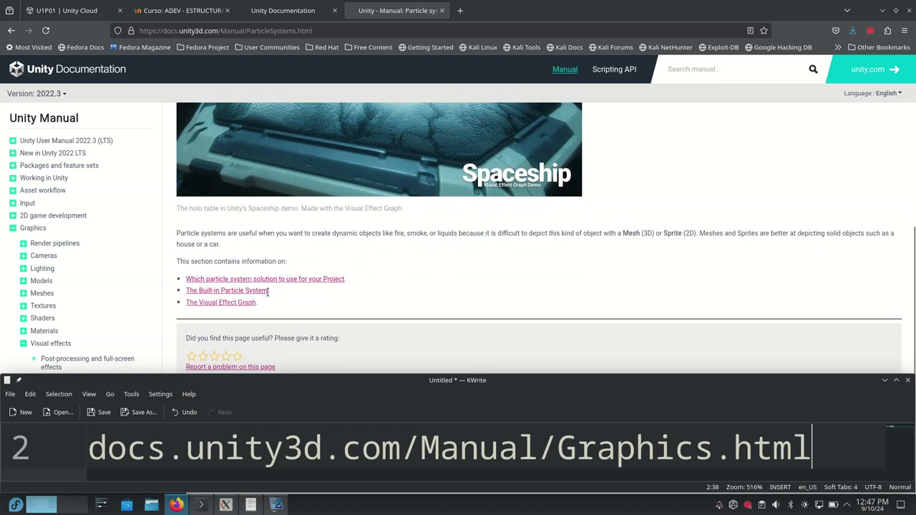
- Open the Built-in Particle System, Visual Effect Graph and particle system solution choice links in separate new tabs
{"action": "right_click", "coordinate": [240, 295]}
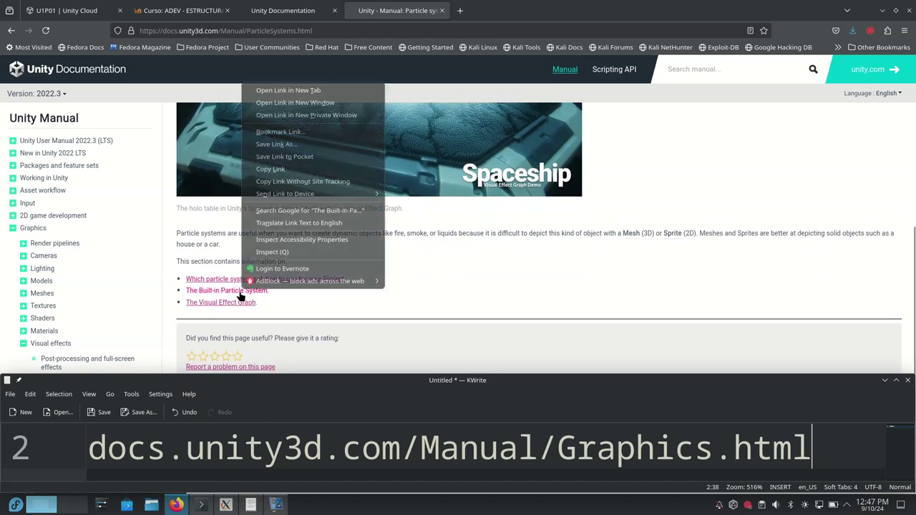
{"action": "left_click", "coordinate": [302, 91]}
{"action": "right_click", "coordinate": [235, 301]}
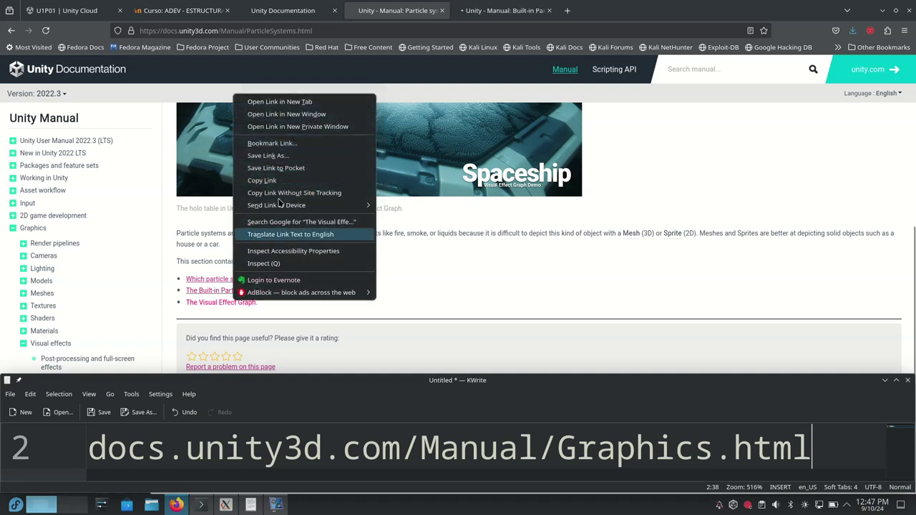
{"action": "left_click", "coordinate": [284, 103]}
{"action": "right_click", "coordinate": [262, 280]}
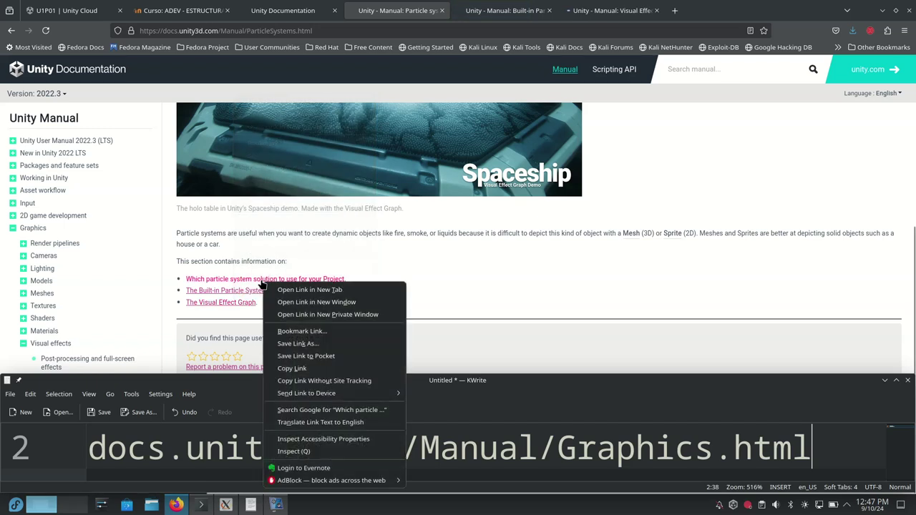
{"action": "left_click", "coordinate": [310, 289]}
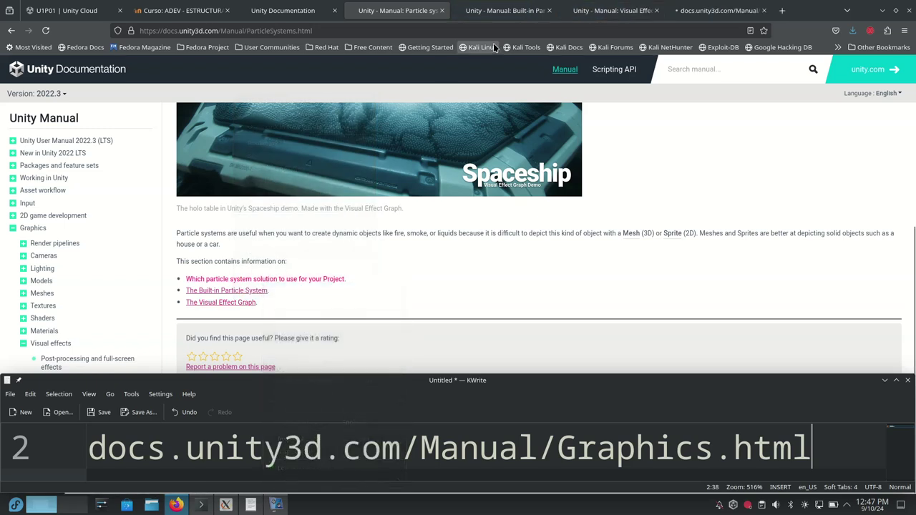
- Look through the Built-in Particle System page, covering its benefits and example effects
{"action": "left_click", "coordinate": [498, 9]}
{"action": "scroll", "coordinate": [505, 204], "scroll_direction": "down", "scroll_amount": 3}
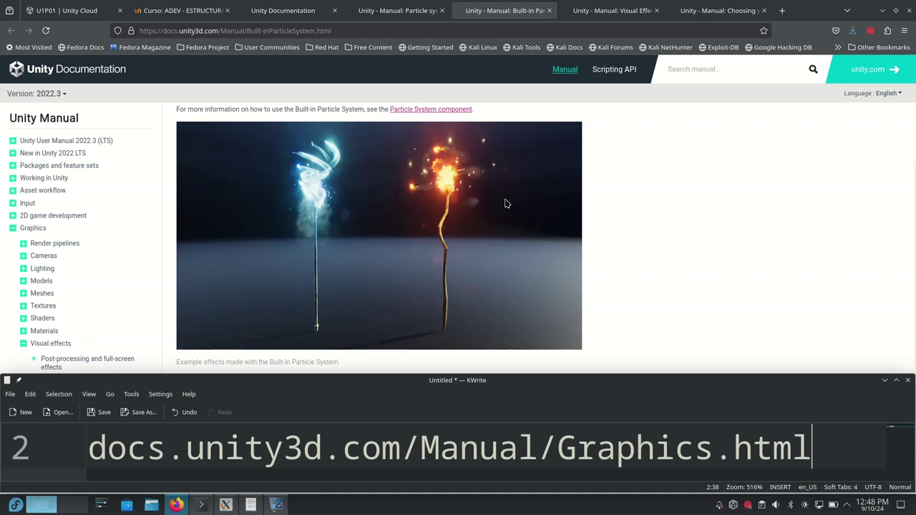
{"action": "scroll", "coordinate": [505, 204], "scroll_direction": "down", "scroll_amount": 1}
{"action": "scroll", "coordinate": [505, 204], "scroll_direction": "down", "scroll_amount": 3}
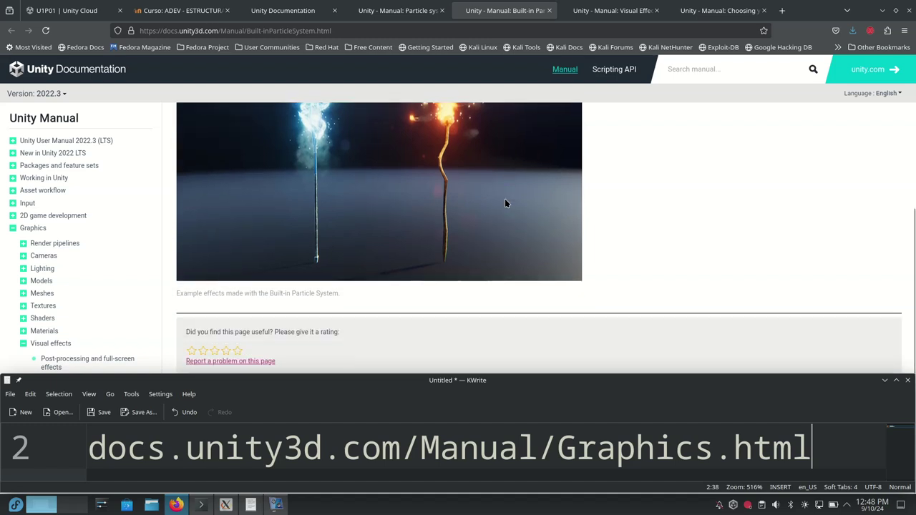
{"action": "scroll", "coordinate": [505, 204], "scroll_direction": "up", "scroll_amount": 5}
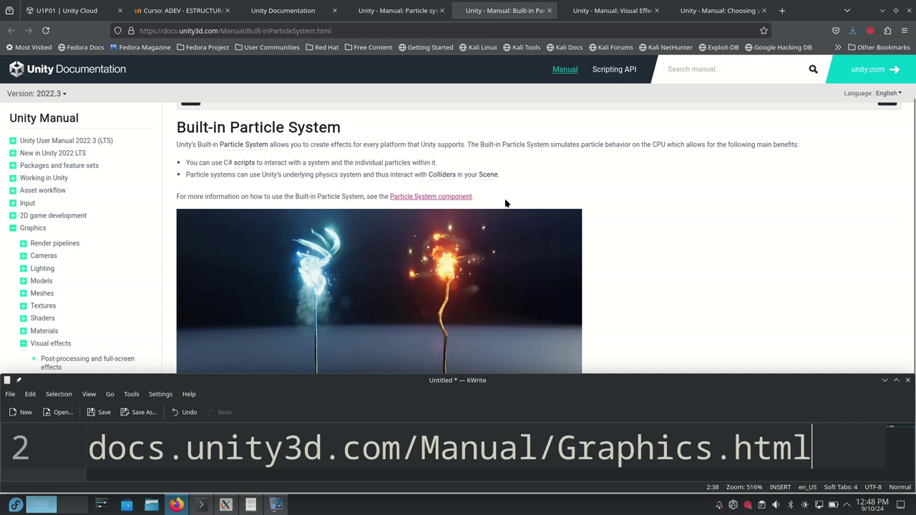
- View the Visual Effect Graph page and the feature comparison table on the page about choosing a particle system
{"action": "left_click", "coordinate": [595, 10]}
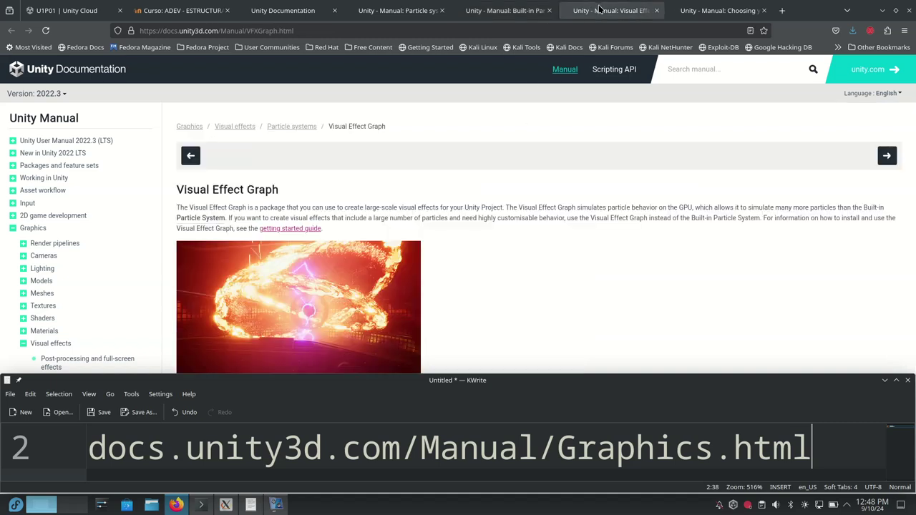
{"action": "scroll", "coordinate": [448, 324], "scroll_direction": "down", "scroll_amount": 2}
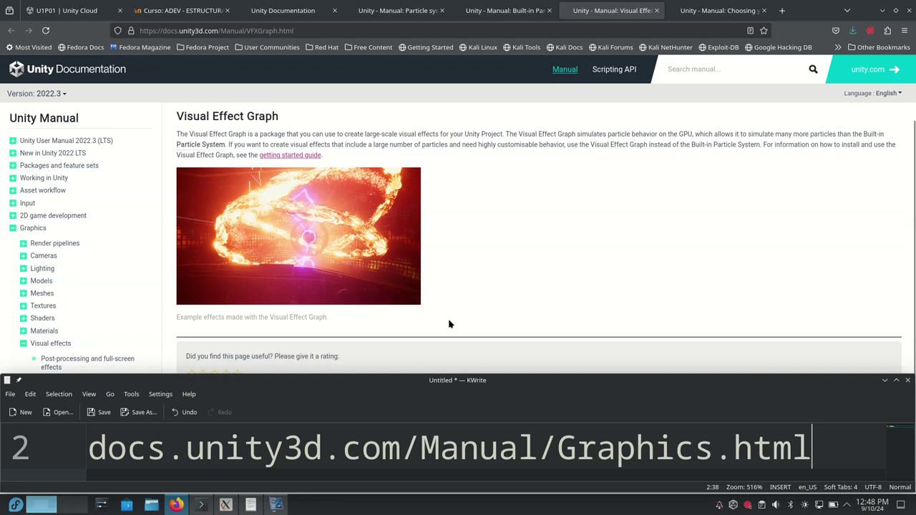
{"action": "left_click", "coordinate": [718, 10]}
{"action": "scroll", "coordinate": [565, 178], "scroll_direction": "down", "scroll_amount": 3}
{"action": "scroll", "coordinate": [560, 186], "scroll_direction": "up", "scroll_amount": 1}
{"action": "scroll", "coordinate": [560, 187], "scroll_direction": "down", "scroll_amount": 3}
{"action": "scroll", "coordinate": [560, 186], "scroll_direction": "up", "scroll_amount": 3}
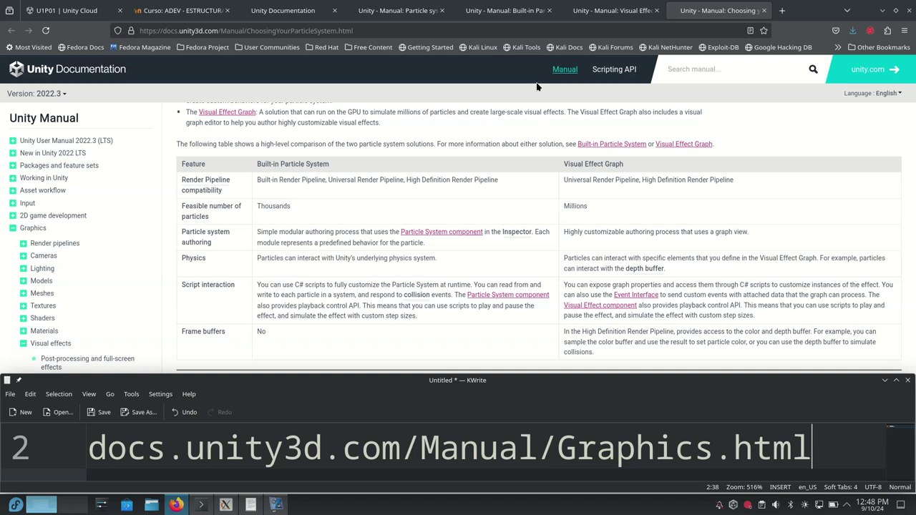
- Return to the Visual Effect Graph page and enlarge its introductory description for reading
{"action": "key", "text": "ctrl+Page_Up"}
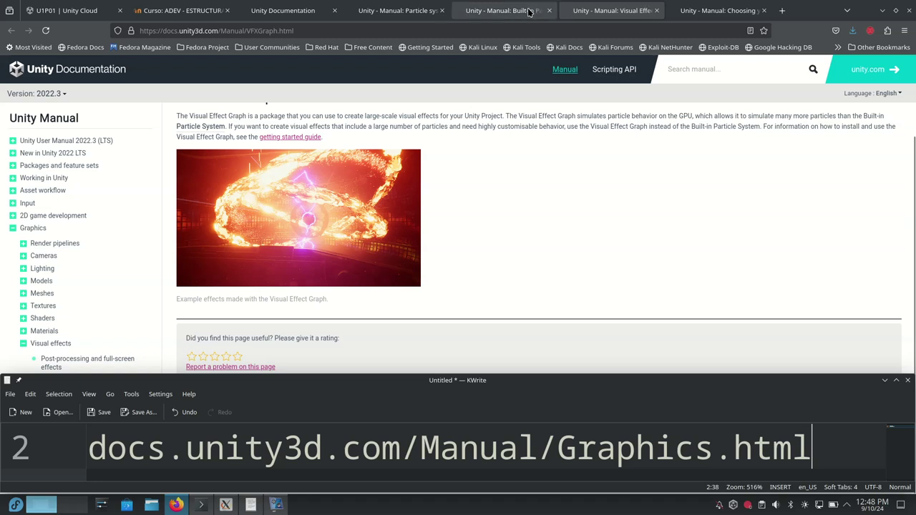
{"action": "scroll", "coordinate": [442, 204], "scroll_direction": "up", "scroll_amount": 1}
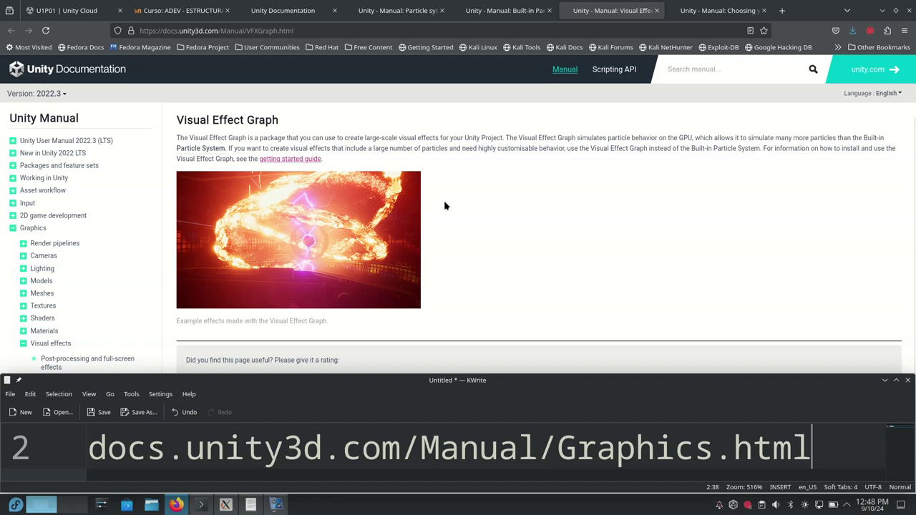
{"action": "scroll", "coordinate": [508, 151], "scroll_direction": "up", "scroll_amount": 2, "text": "ctrl"}
{"action": "scroll", "coordinate": [548, 125], "scroll_direction": "up", "scroll_amount": 3, "text": "ctrl"}
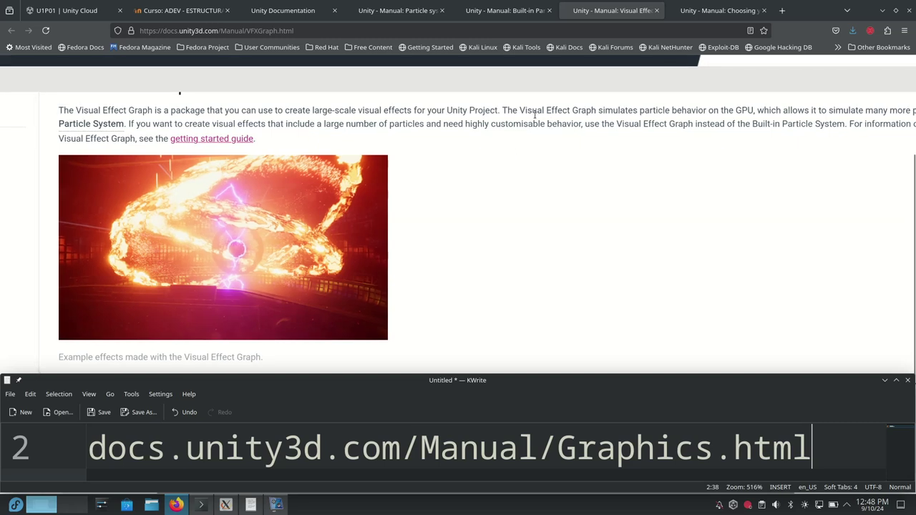
{"action": "scroll", "coordinate": [534, 115], "scroll_direction": "left", "scroll_amount": 2}
{"action": "scroll", "coordinate": [515, 114], "scroll_direction": "right", "scroll_amount": 1}
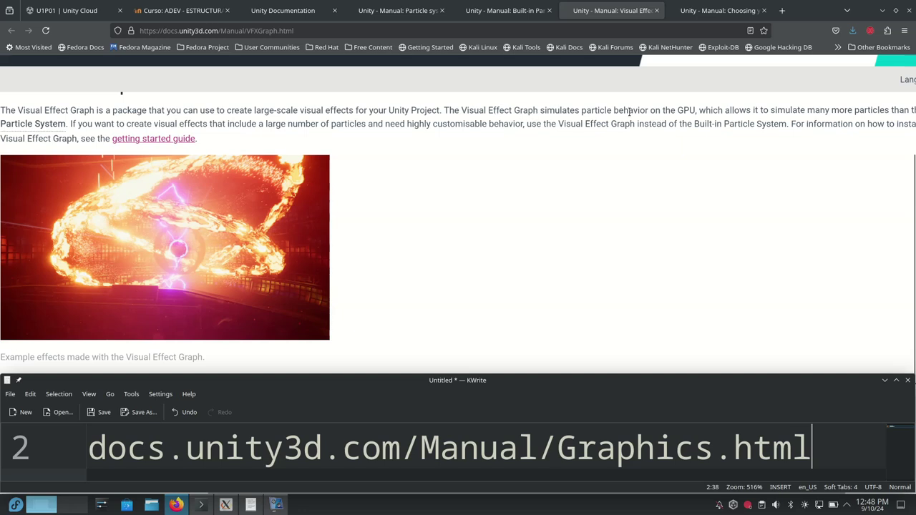
- Read the Visual Effect Graph introduction and look through its subtopics in the manual's table of contents
{"action": "double_click", "coordinate": [677, 113]}
{"action": "left_click", "coordinate": [618, 222]}
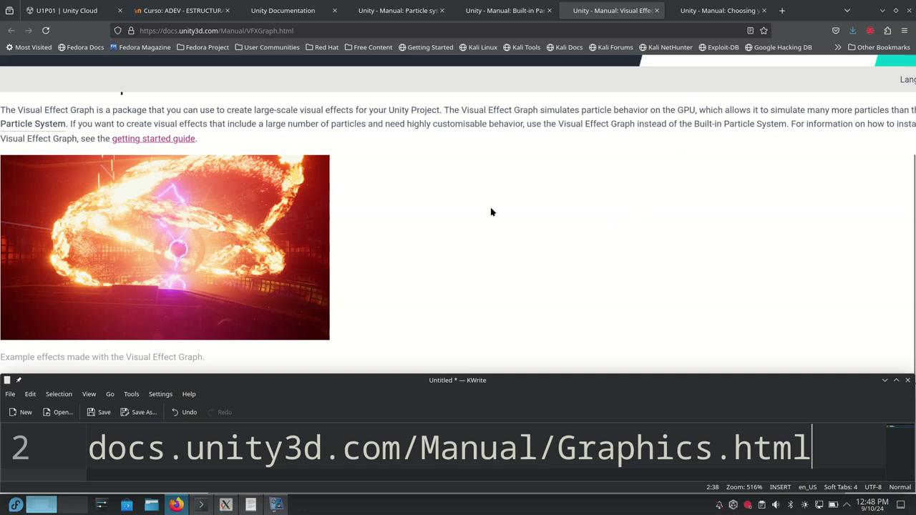
{"action": "scroll", "coordinate": [491, 212], "scroll_direction": "left", "scroll_amount": 5}
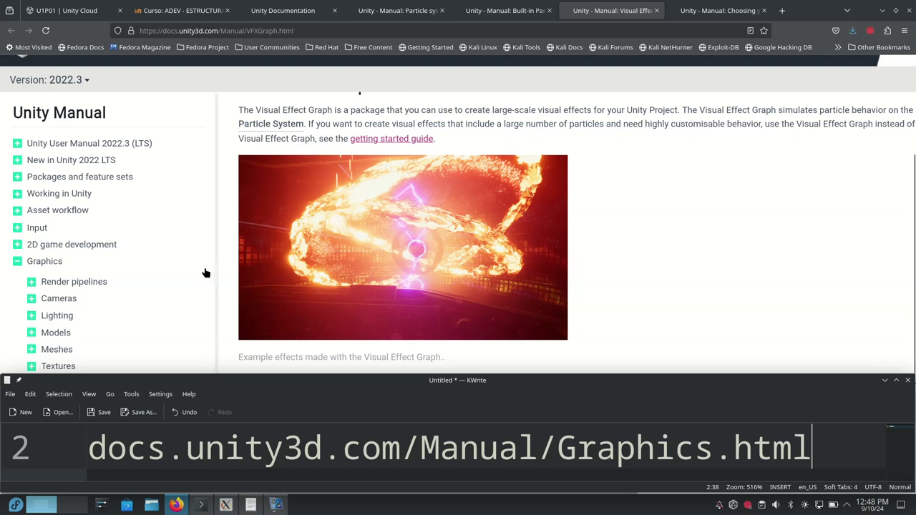
{"action": "scroll", "coordinate": [205, 272], "scroll_direction": "down", "scroll_amount": 8}
{"action": "scroll", "coordinate": [205, 273], "scroll_direction": "up", "scroll_amount": 1}
{"action": "scroll", "coordinate": [205, 273], "scroll_direction": "down", "scroll_amount": 1}
{"action": "scroll", "coordinate": [205, 273], "scroll_direction": "up", "scroll_amount": 1}
{"action": "scroll", "coordinate": [206, 273], "scroll_direction": "down", "scroll_amount": 1}
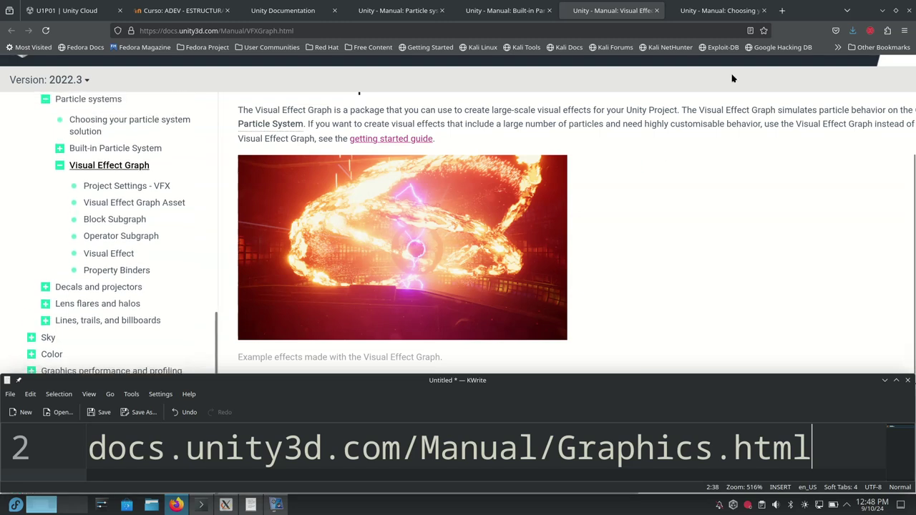
- Open a blank browser tab and return to the page about choosing a particle system
{"action": "left_click", "coordinate": [707, 14]}
{"action": "left_click", "coordinate": [782, 10]}
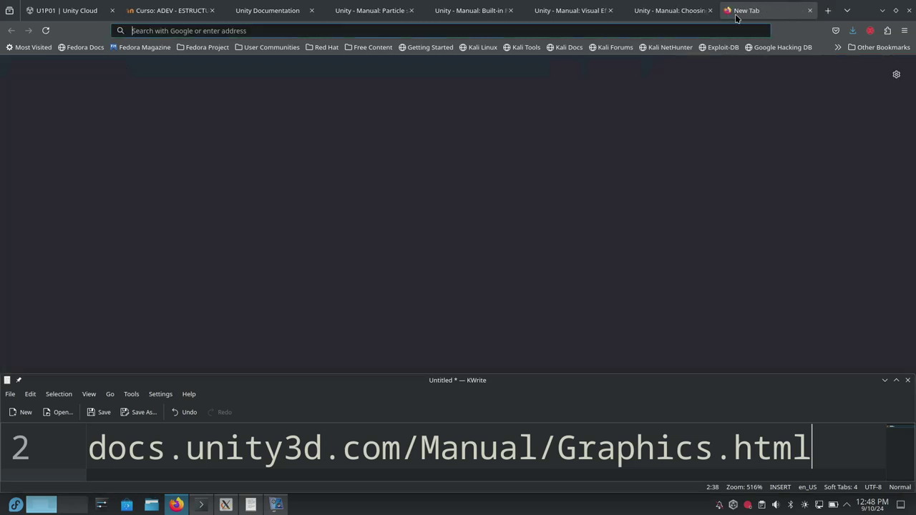
{"action": "left_click", "coordinate": [670, 13]}
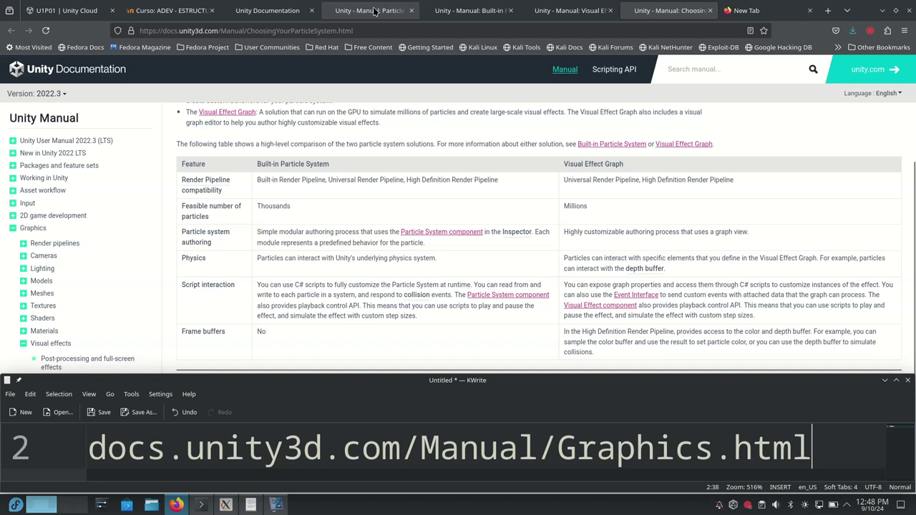
- Search the Unity Documentation home page for "requeriments"
{"action": "left_click", "coordinate": [270, 11]}
{"action": "scroll", "coordinate": [467, 234], "scroll_direction": "down", "scroll_amount": 1}
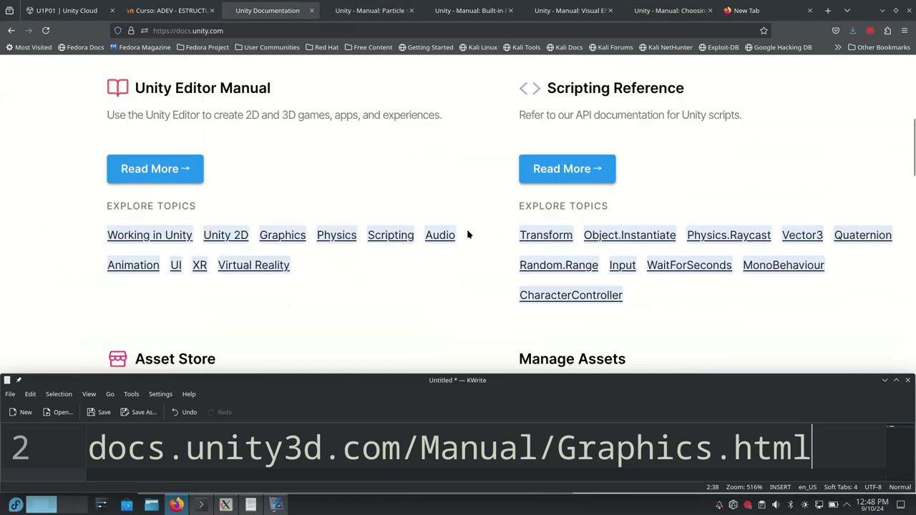
{"action": "scroll", "coordinate": [466, 234], "scroll_direction": "up", "scroll_amount": 5}
{"action": "scroll", "coordinate": [370, 184], "scroll_direction": "left", "scroll_amount": 2}
{"action": "scroll", "coordinate": [370, 190], "scroll_direction": "right", "scroll_amount": 8}
{"action": "left_click_drag", "start_coordinate": [528, 192], "coordinate": [405, 184]}
{"action": "key", "text": "BackSpace"}
{"action": "type", "text": "req"}
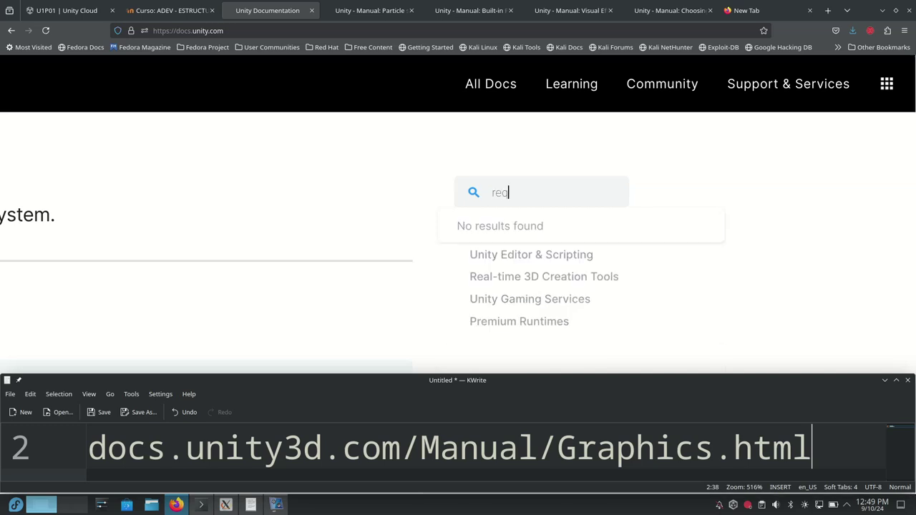
{"action": "type", "text": "uerimento"}
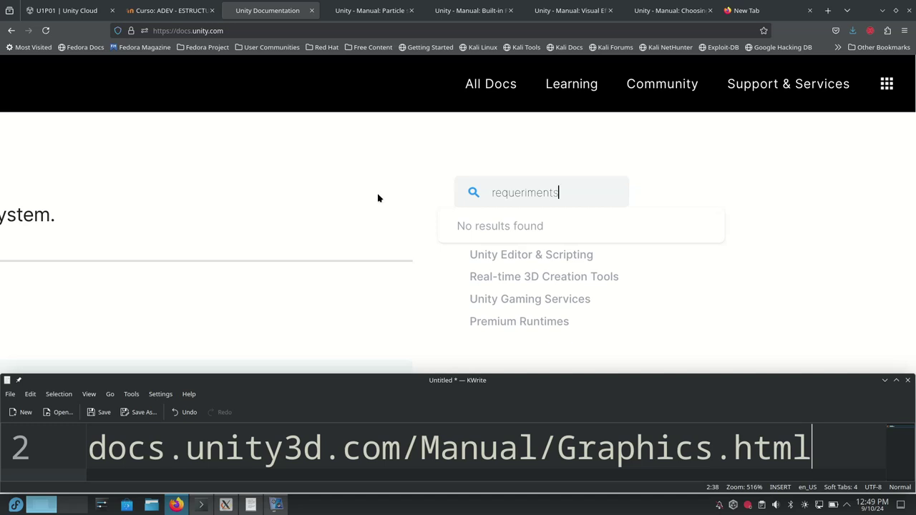
{"action": "scroll", "coordinate": [382, 221], "scroll_direction": "down", "scroll_amount": 5, "text": "ctrl"}
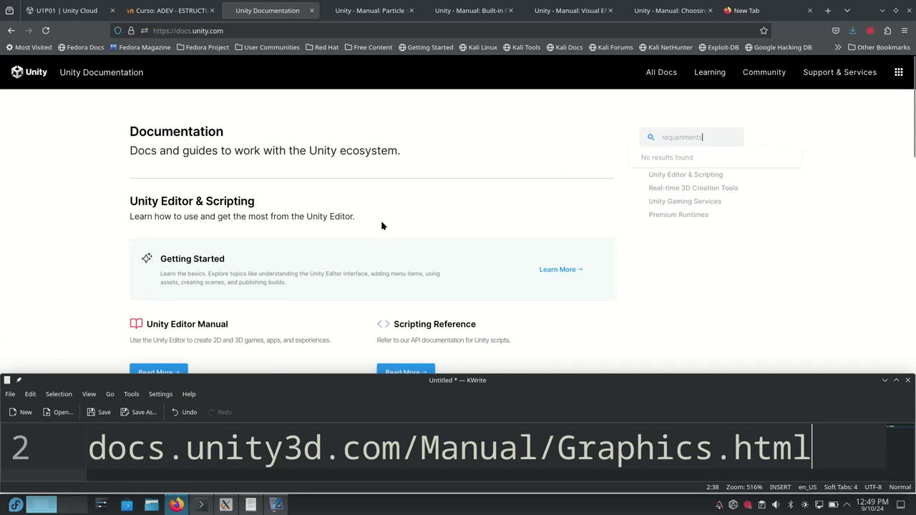
- Open the Getting Started guide and look through the Working in Unity topics and the manual's table of contents
{"action": "left_click", "coordinate": [559, 269]}
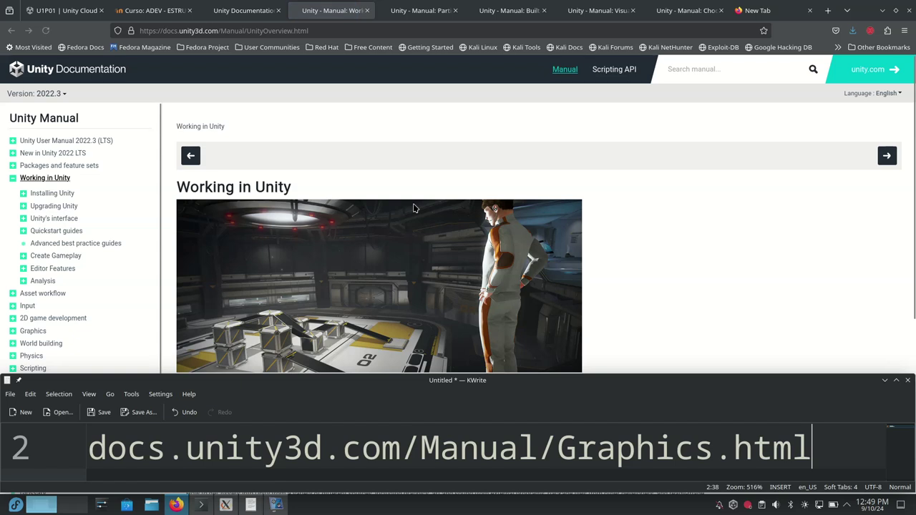
{"action": "scroll", "coordinate": [413, 208], "scroll_direction": "down", "scroll_amount": 2}
{"action": "scroll", "coordinate": [413, 207], "scroll_direction": "down", "scroll_amount": 3}
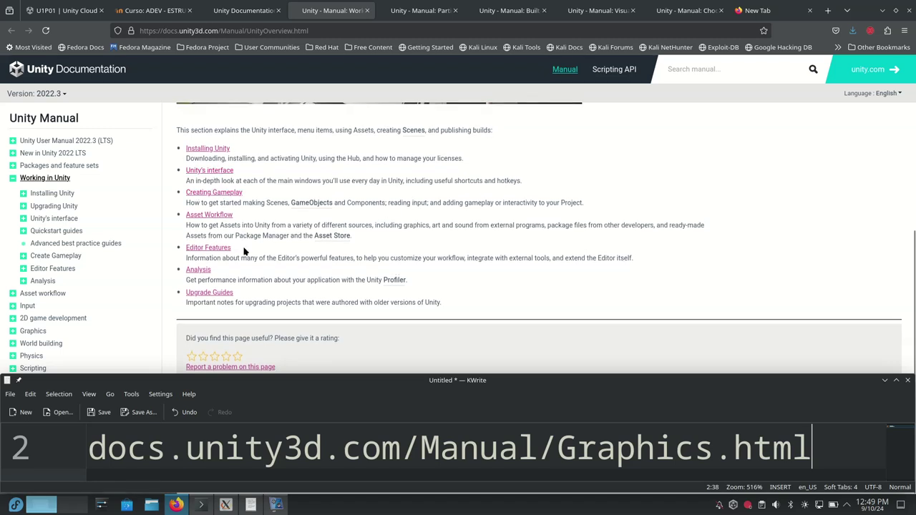
{"action": "scroll", "coordinate": [93, 282], "scroll_direction": "down", "scroll_amount": 3}
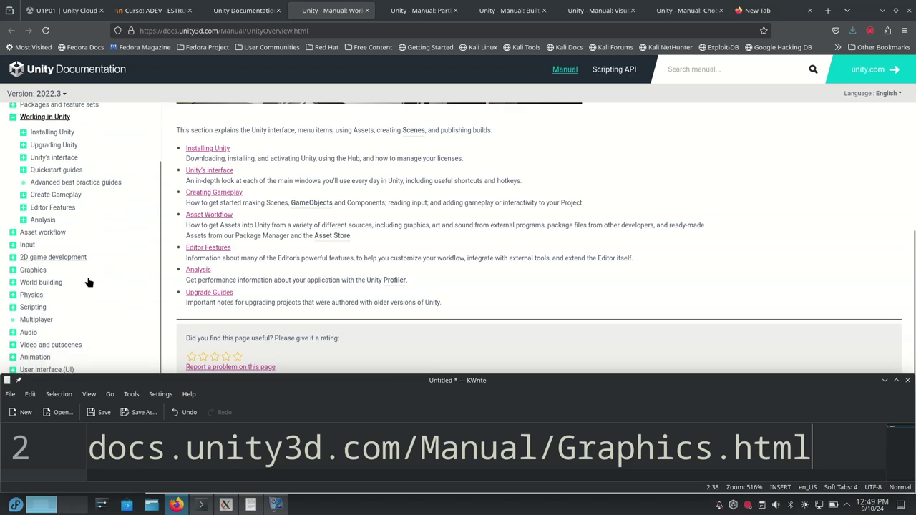
{"action": "scroll", "coordinate": [89, 282], "scroll_direction": "up", "scroll_amount": 2}
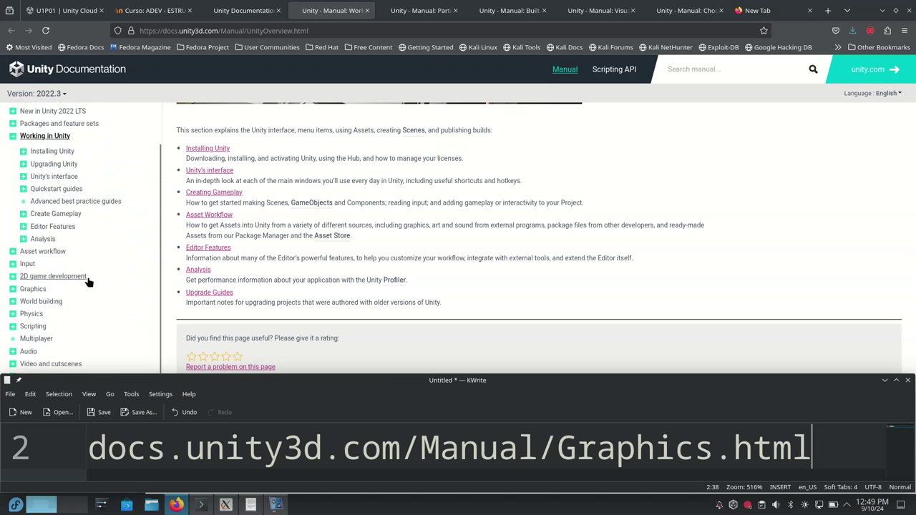
{"action": "scroll", "coordinate": [53, 132], "scroll_direction": "up", "scroll_amount": 1}
- Open the Unity User Manual 2022.3 (LTS) page and look through its manual sections and further sources of information
{"action": "left_click", "coordinate": [65, 142]}
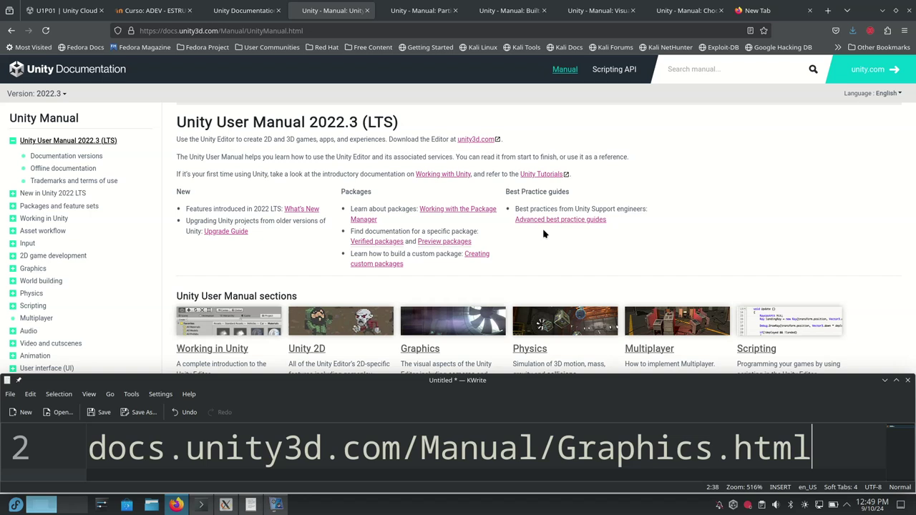
{"action": "scroll", "coordinate": [542, 229], "scroll_direction": "down", "scroll_amount": 3}
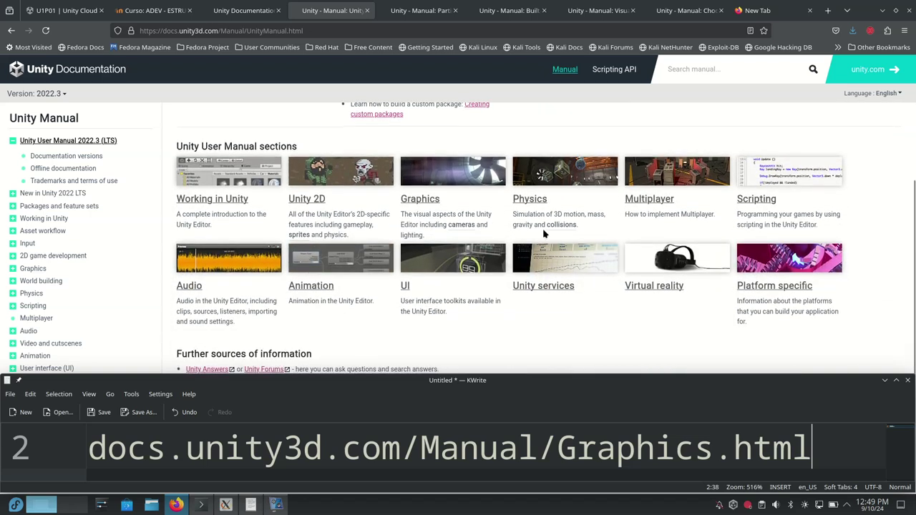
{"action": "scroll", "coordinate": [543, 229], "scroll_direction": "down", "scroll_amount": 1}
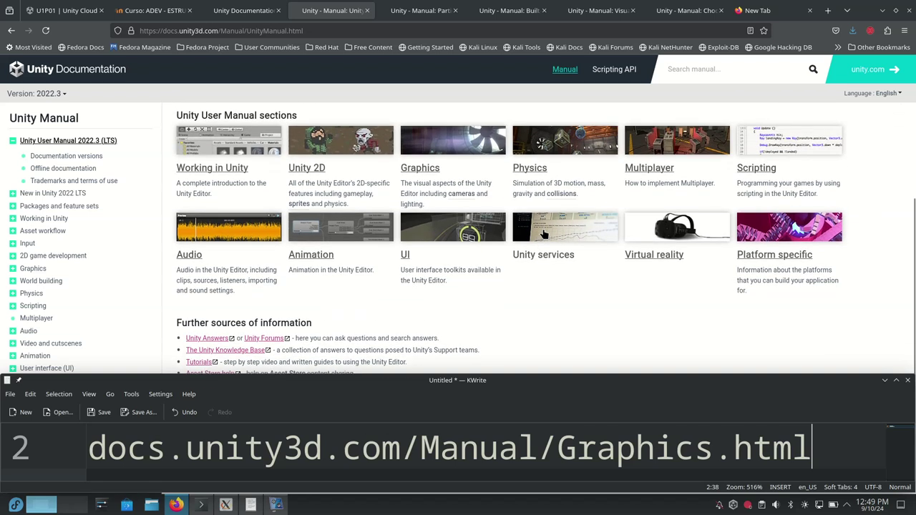
{"action": "scroll", "coordinate": [543, 234], "scroll_direction": "down", "scroll_amount": 2}
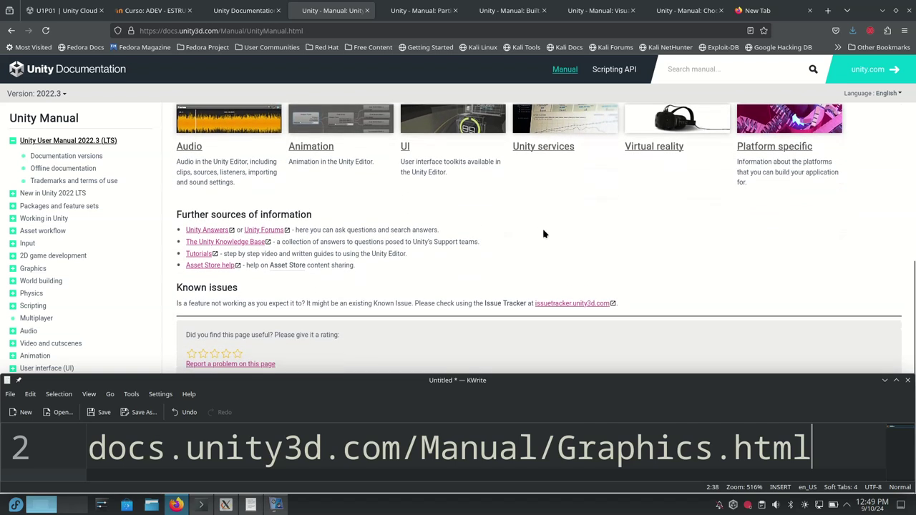
- Open the Platform specific section and follow its System Requirements link
{"action": "left_click", "coordinate": [791, 155]}
{"action": "scroll", "coordinate": [792, 155], "scroll_direction": "down", "scroll_amount": 5}
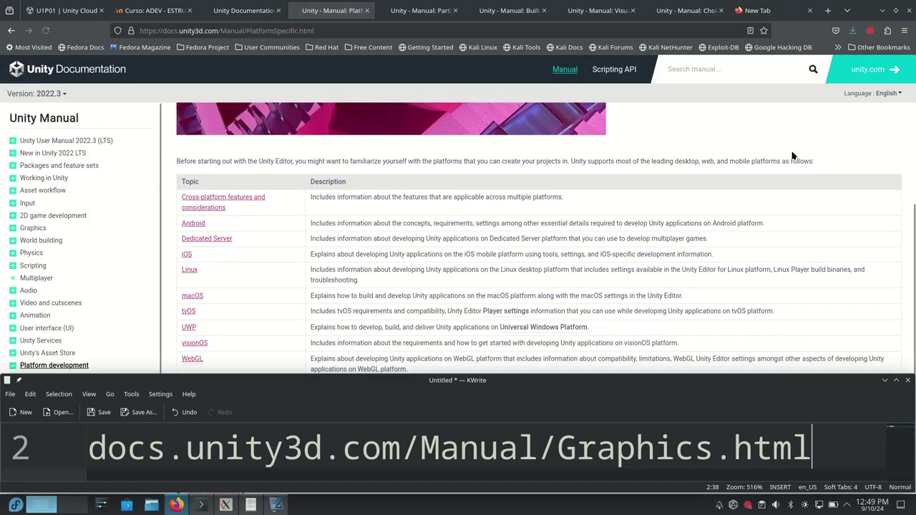
{"action": "scroll", "coordinate": [792, 155], "scroll_direction": "down", "scroll_amount": 4}
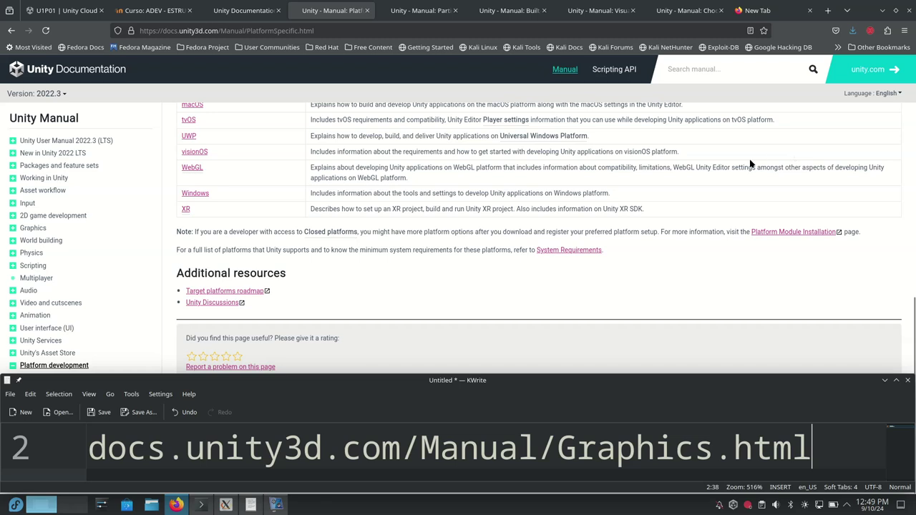
{"action": "left_click", "coordinate": [565, 250]}
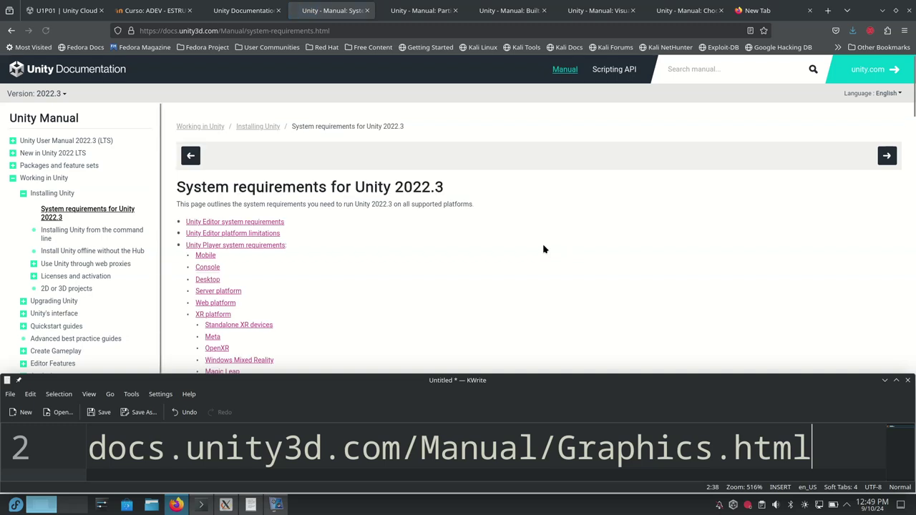
- Examine the Unity Editor system requirements table, highlighting the DirectX versions in the Windows Graphics API entry
{"action": "scroll", "coordinate": [523, 248], "scroll_direction": "down", "scroll_amount": 5}
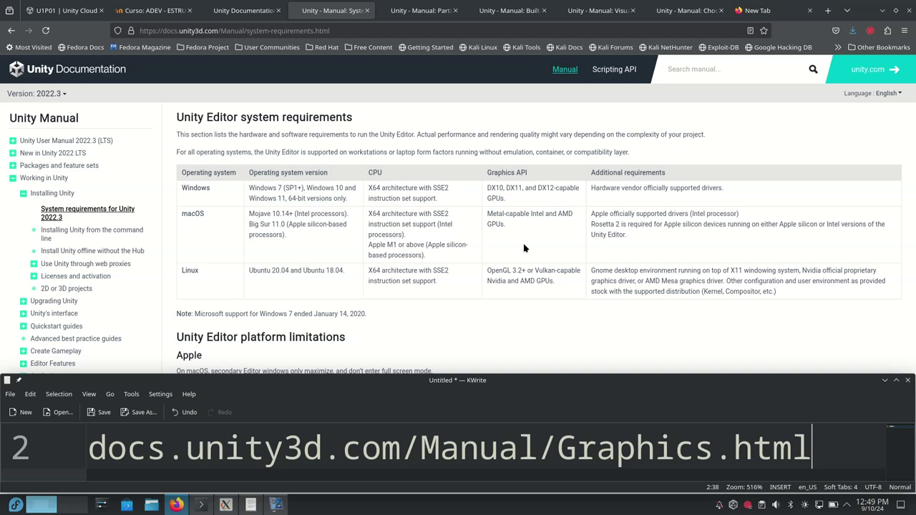
{"action": "scroll", "coordinate": [523, 248], "scroll_direction": "up", "scroll_amount": 4, "text": "ctrl"}
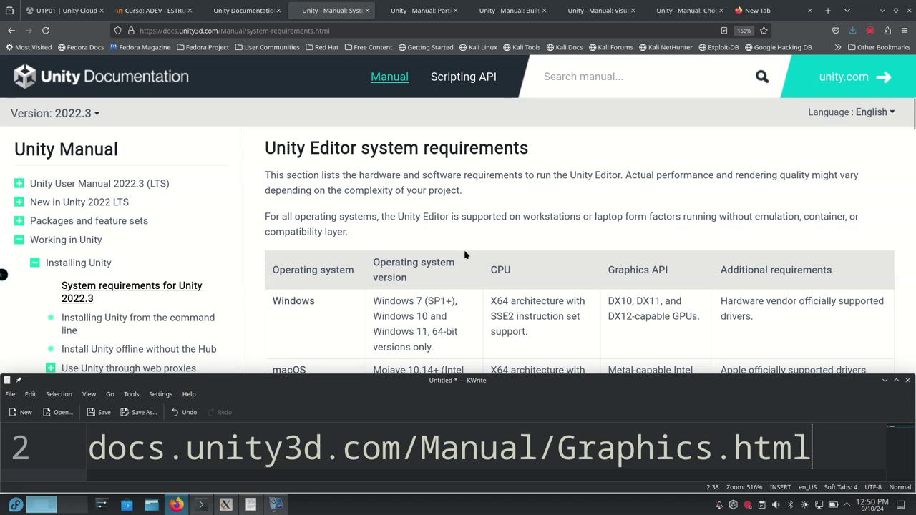
{"action": "scroll", "coordinate": [464, 254], "scroll_direction": "up", "scroll_amount": 1}
{"action": "scroll", "coordinate": [464, 254], "scroll_direction": "down", "scroll_amount": 3}
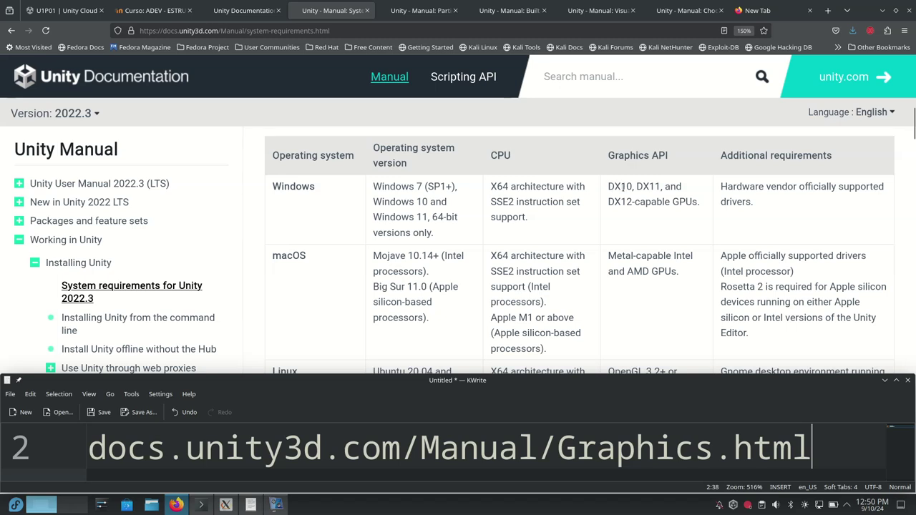
{"action": "double_click", "coordinate": [646, 187]}
{"action": "left_click_drag", "start_coordinate": [609, 201], "coordinate": [646, 202]}
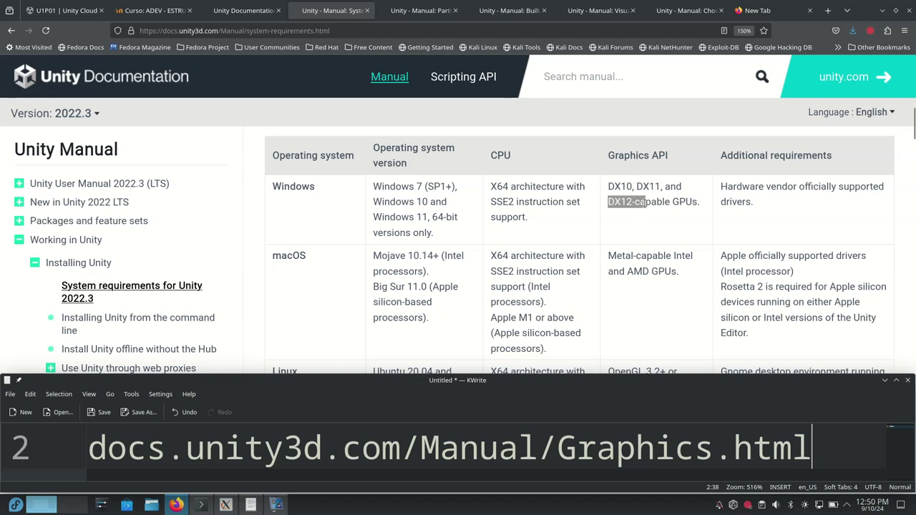
- Examine the Graphics API requirements for Linux and macOS, highlighting the OpenGL and Metal entries
{"action": "scroll", "coordinate": [637, 234], "scroll_direction": "down", "scroll_amount": 5}
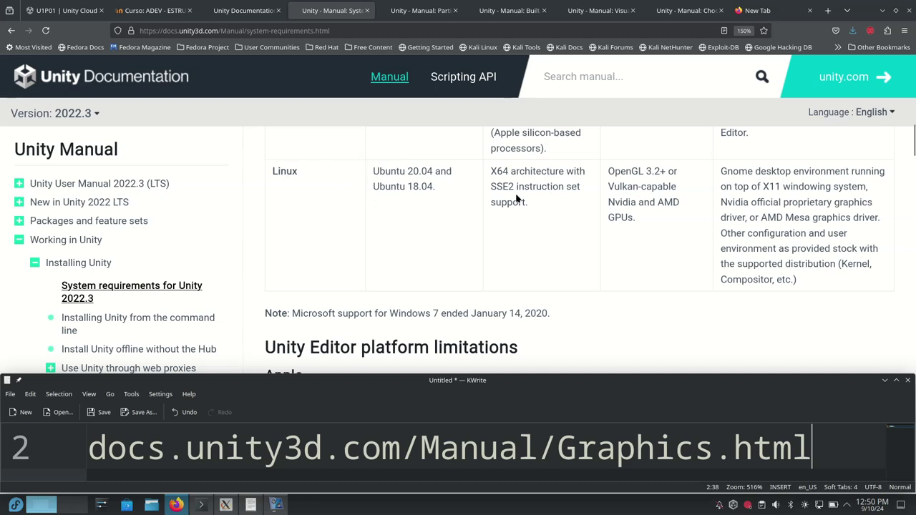
{"action": "left_click_drag", "start_coordinate": [622, 174], "coordinate": [641, 176]}
{"action": "left_click", "coordinate": [653, 175]}
{"action": "scroll", "coordinate": [591, 179], "scroll_direction": "up", "scroll_amount": 3}
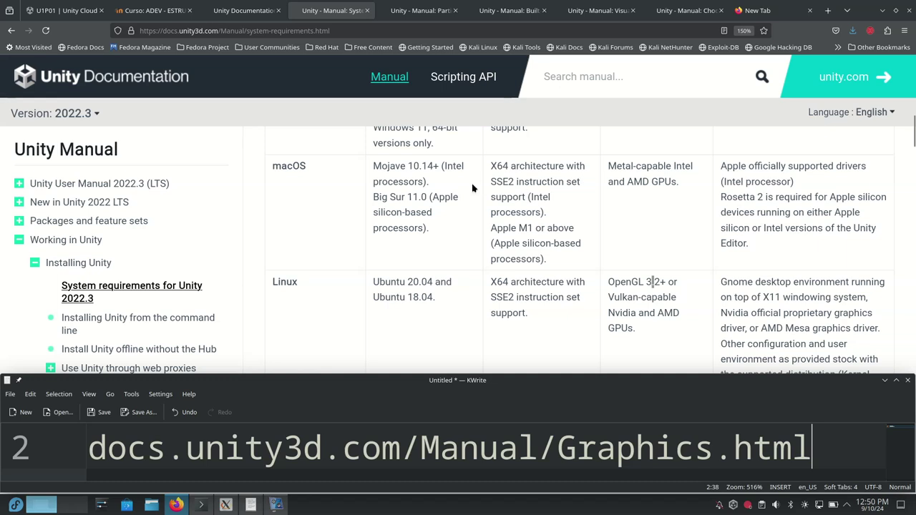
{"action": "triple_click", "coordinate": [649, 177]}
{"action": "scroll", "coordinate": [592, 245], "scroll_direction": "down", "scroll_amount": 1}
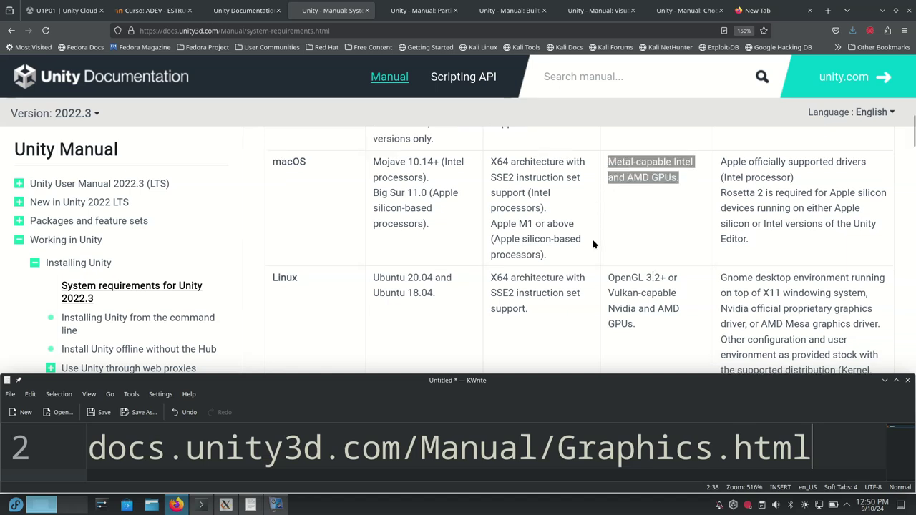
- Look through the Editor platform limitations and the Player requirements for mobile, console, desktop, web and XR platforms
{"action": "scroll", "coordinate": [593, 245], "scroll_direction": "down", "scroll_amount": 8}
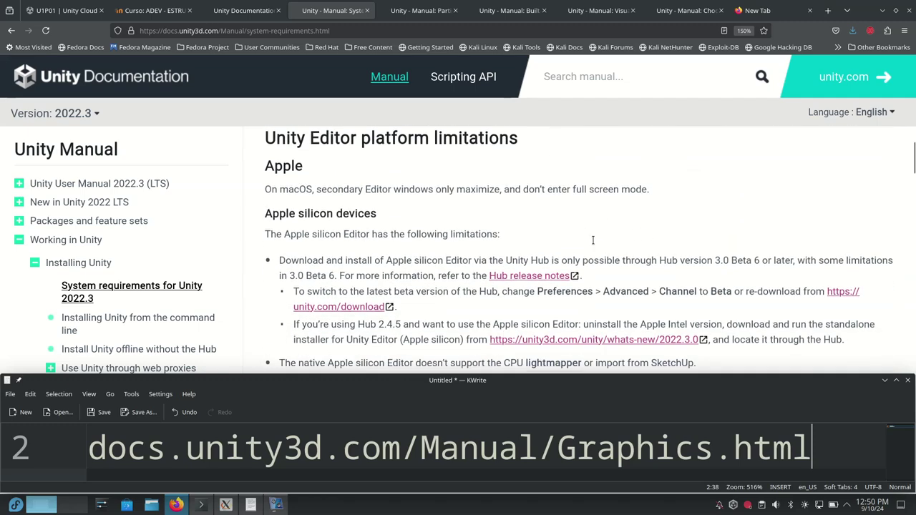
{"action": "scroll", "coordinate": [593, 243], "scroll_direction": "down", "scroll_amount": 10}
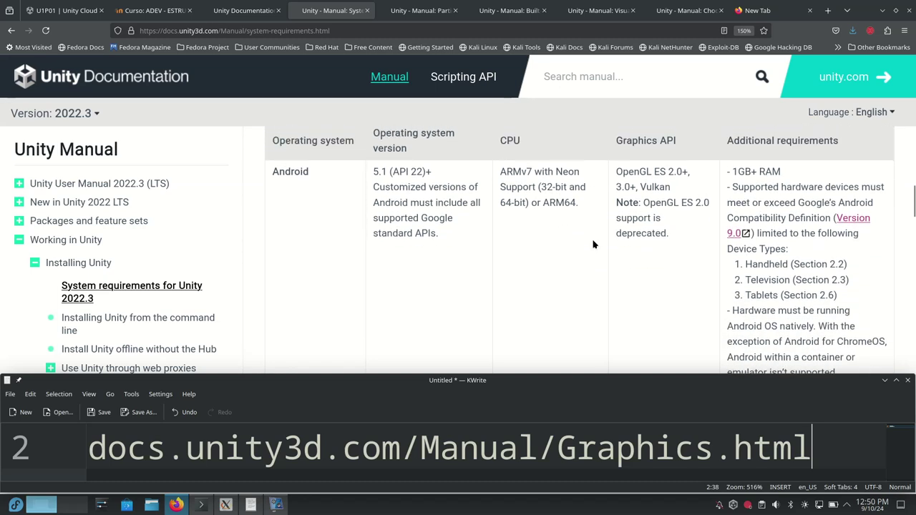
{"action": "scroll", "coordinate": [592, 244], "scroll_direction": "down", "scroll_amount": 5}
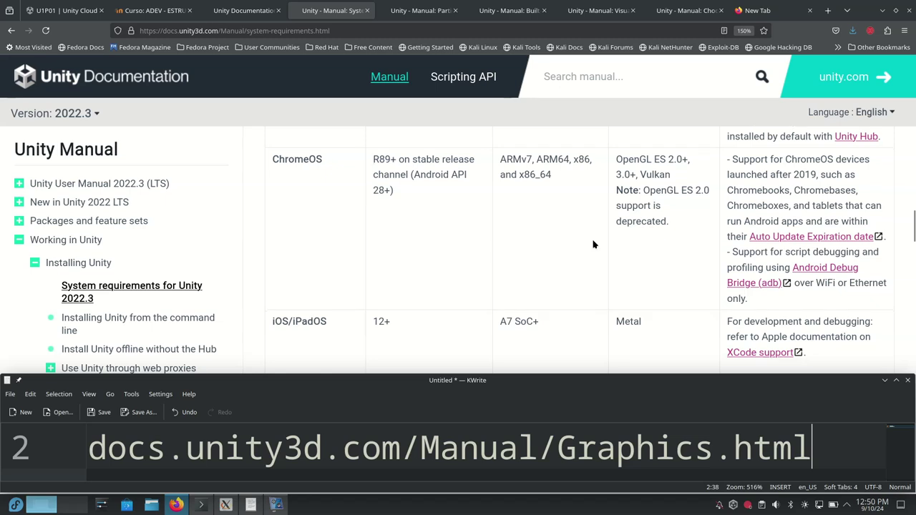
{"action": "scroll", "coordinate": [592, 245], "scroll_direction": "down", "scroll_amount": 6}
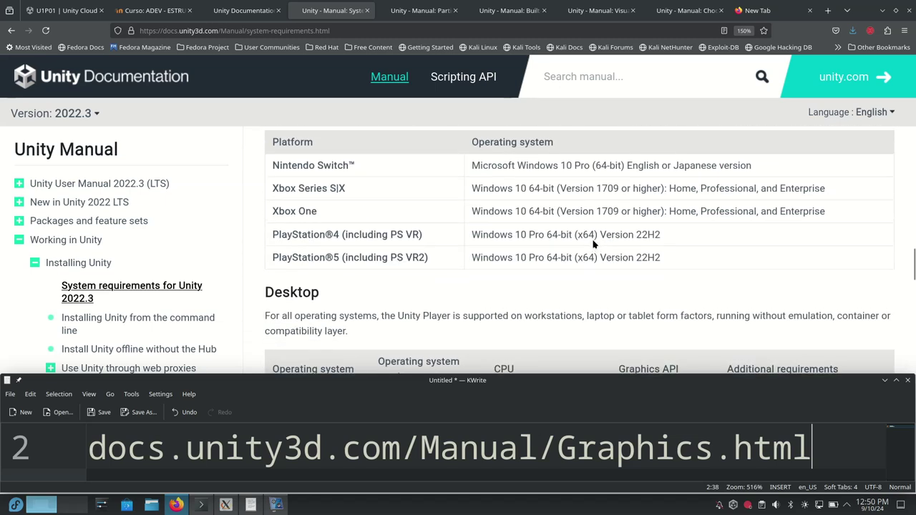
{"action": "scroll", "coordinate": [592, 243], "scroll_direction": "down", "scroll_amount": 4}
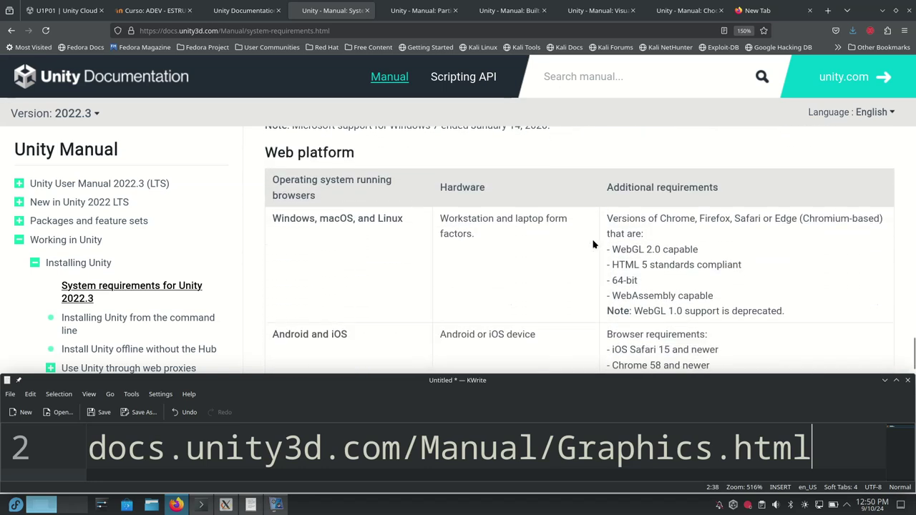
{"action": "scroll", "coordinate": [592, 244], "scroll_direction": "down", "scroll_amount": 3}
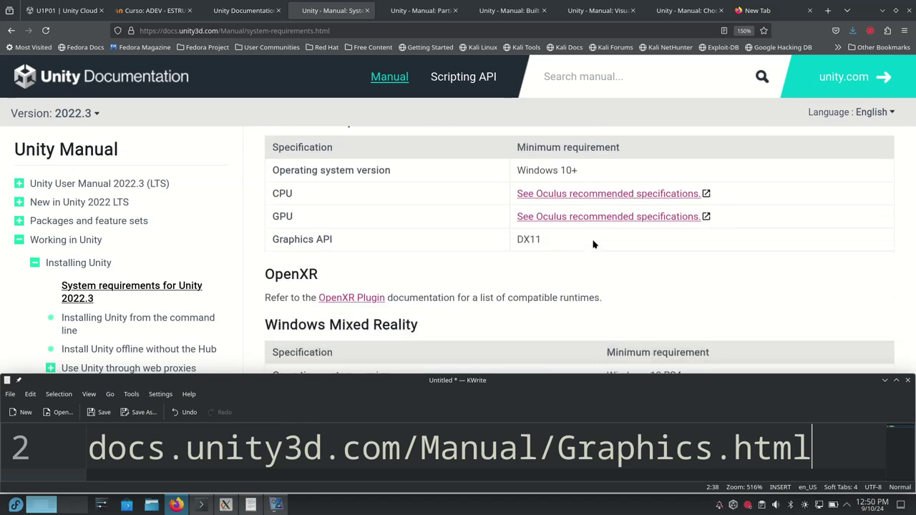
{"action": "scroll", "coordinate": [592, 244], "scroll_direction": "up", "scroll_amount": 1}
{"action": "scroll", "coordinate": [593, 244], "scroll_direction": "down", "scroll_amount": 5}
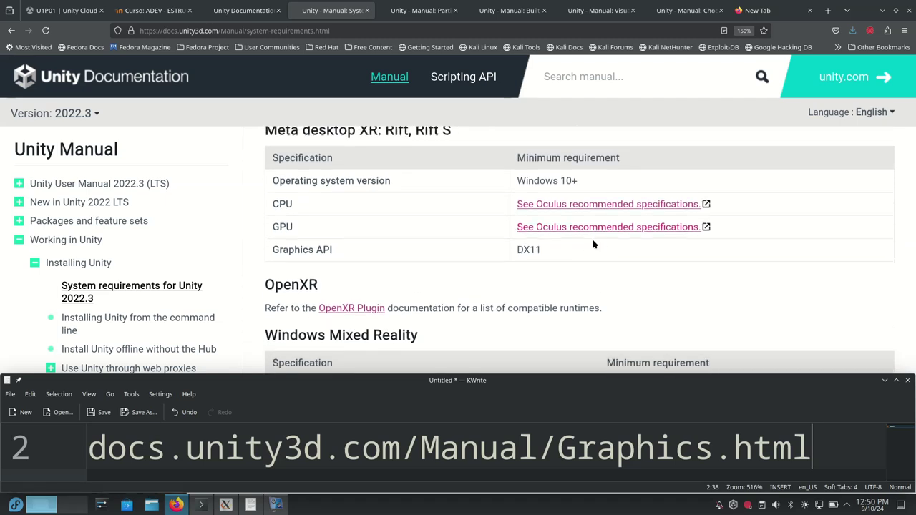
{"action": "scroll", "coordinate": [592, 244], "scroll_direction": "down", "scroll_amount": 5}
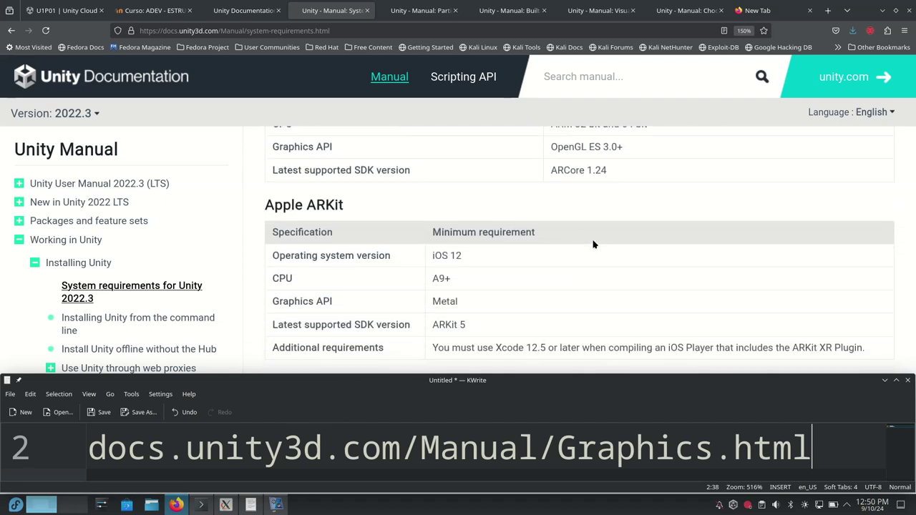
- Look through the remaining XR and embedded systems tables of the system requirements page
{"action": "scroll", "coordinate": [593, 245], "scroll_direction": "down", "scroll_amount": 7}
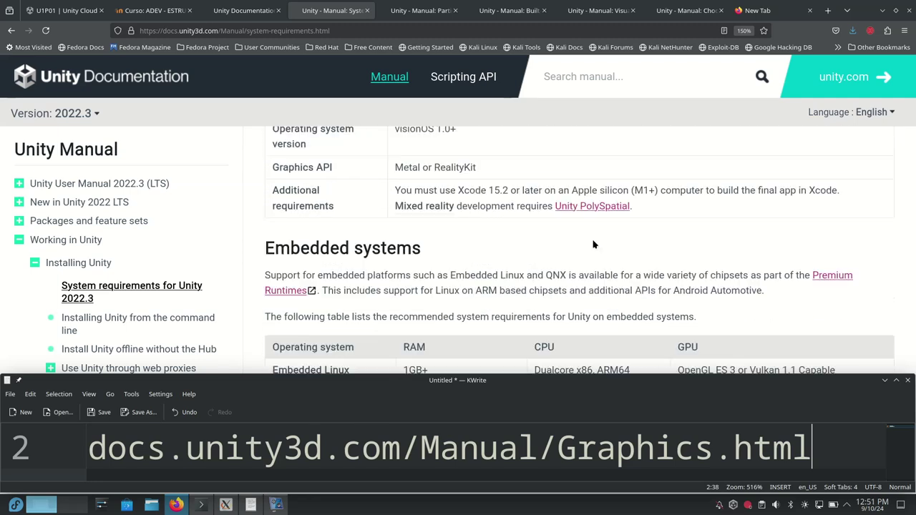
{"action": "scroll", "coordinate": [592, 244], "scroll_direction": "up", "scroll_amount": 1}
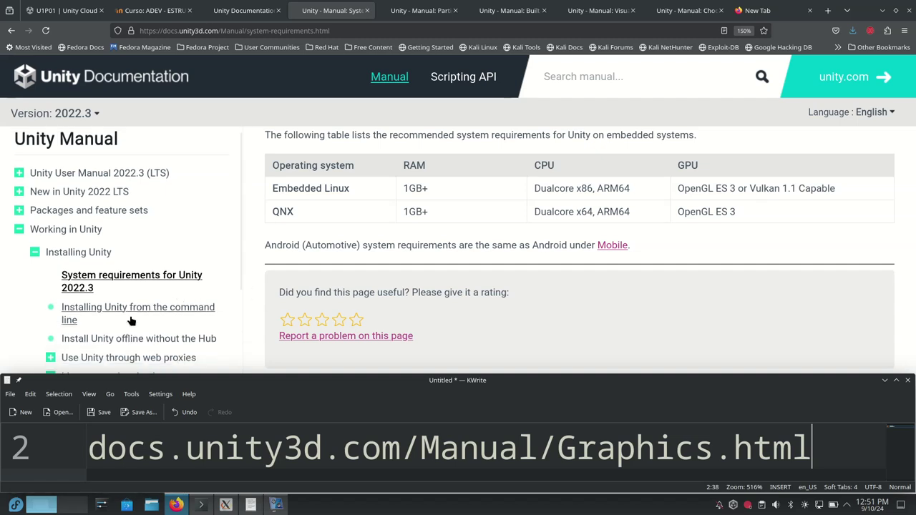
{"action": "scroll", "coordinate": [131, 321], "scroll_direction": "down", "scroll_amount": 1}
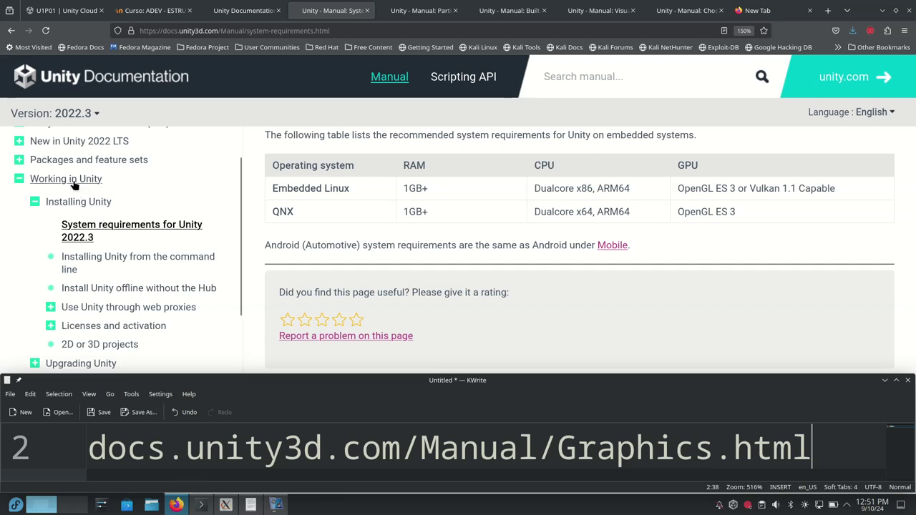
- Open the Packages and feature sets page of the manual and look through its topics and additional resources
{"action": "left_click", "coordinate": [93, 164]}
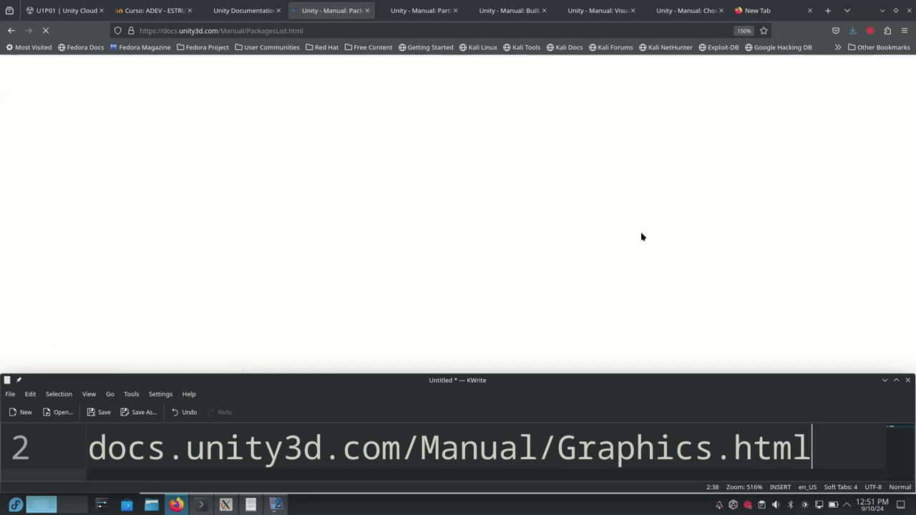
{"action": "scroll", "coordinate": [641, 237], "scroll_direction": "down", "scroll_amount": 4}
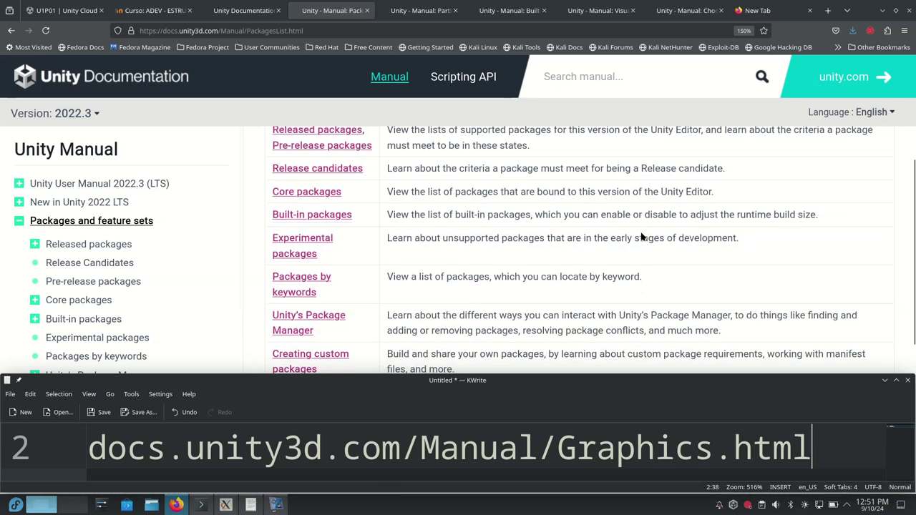
{"action": "scroll", "coordinate": [641, 237], "scroll_direction": "down", "scroll_amount": 3}
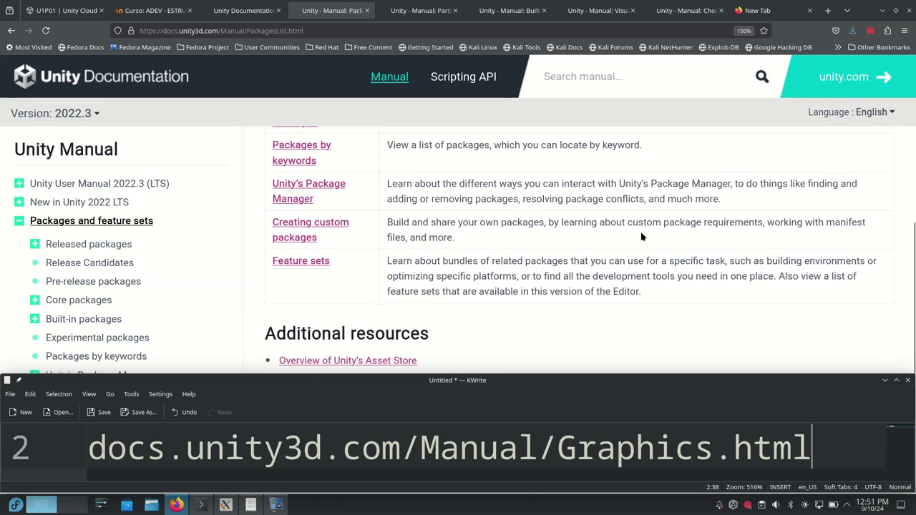
{"action": "scroll", "coordinate": [641, 237], "scroll_direction": "down", "scroll_amount": 4}
{"action": "scroll", "coordinate": [609, 202], "scroll_direction": "up", "scroll_amount": 4}
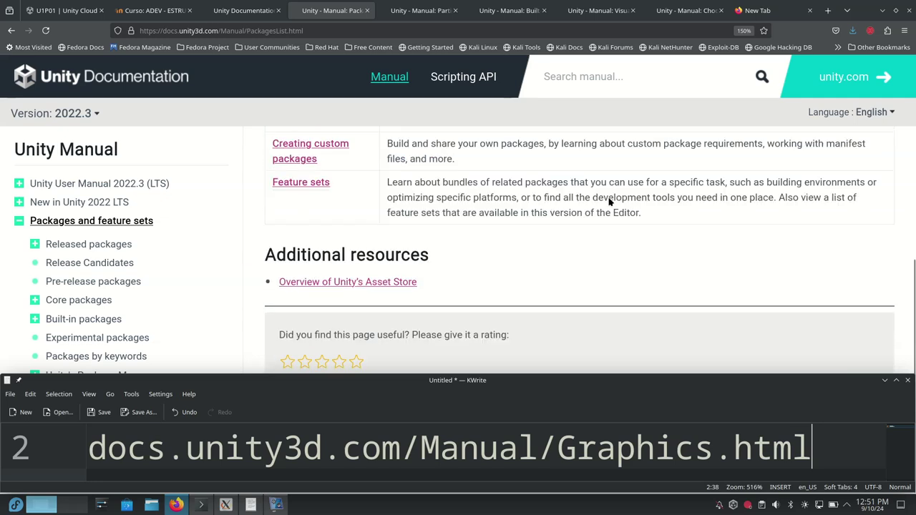
{"action": "scroll", "coordinate": [609, 201], "scroll_direction": "up", "scroll_amount": 3}
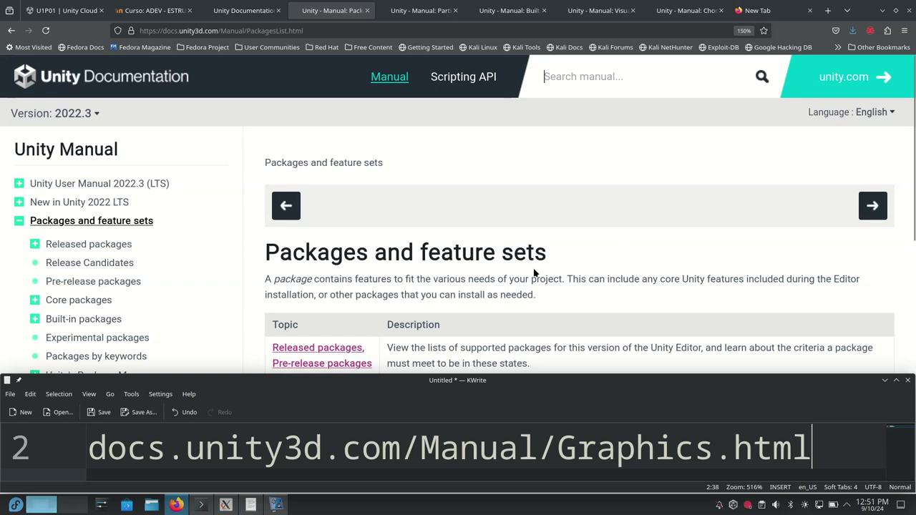
- Search the manual for "requirements"
{"action": "left_click", "coordinate": [629, 83]}
{"action": "type", "text": "requeriments"}
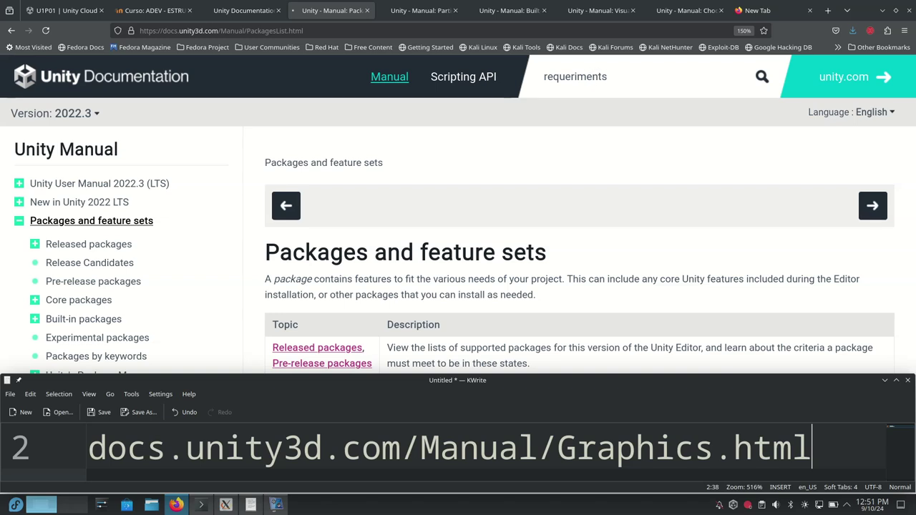
{"action": "key", "text": "Return"}
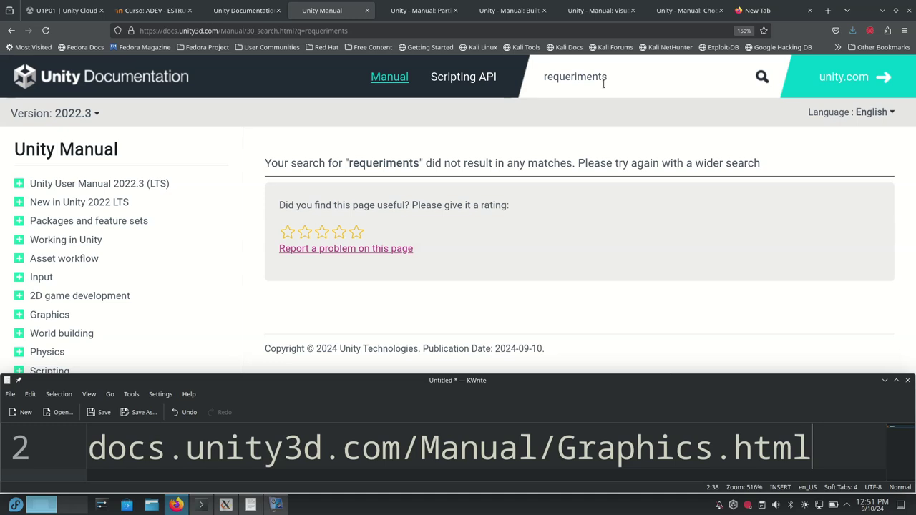
{"action": "double_click", "coordinate": [571, 79]}
{"action": "left_click", "coordinate": [571, 79]}
{"action": "key", "text": "BackSpace"}
{"action": "type", "text": "ire"}
{"action": "key", "text": "Return"}
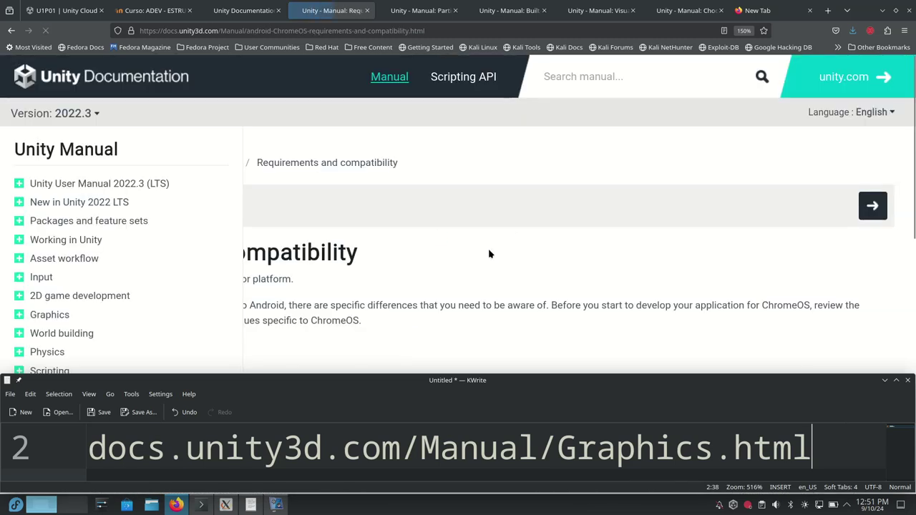
- Open the ChromeOS Requirements and compatibility result and look through its requirements and supported features
{"action": "scroll", "coordinate": [520, 271], "scroll_direction": "down", "scroll_amount": 2}
{"action": "scroll", "coordinate": [520, 271], "scroll_direction": "down", "scroll_amount": 5}
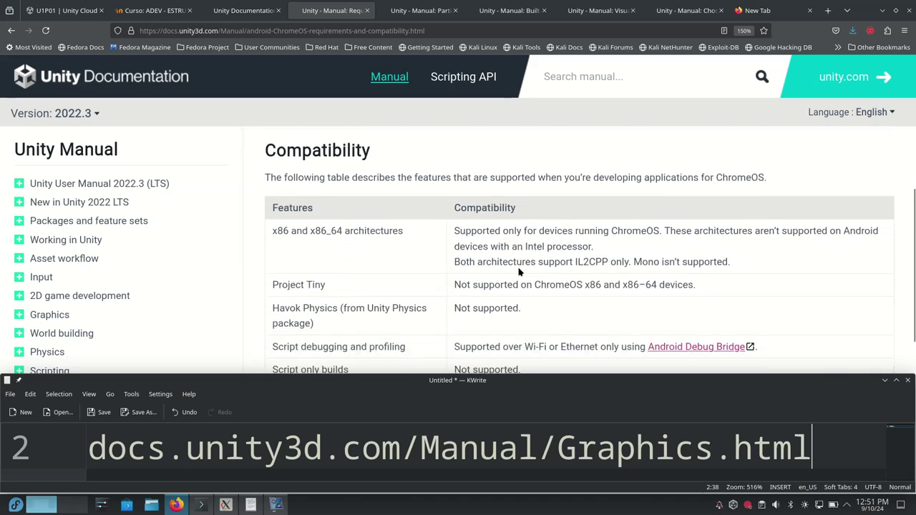
{"action": "scroll", "coordinate": [520, 268], "scroll_direction": "down", "scroll_amount": 5}
{"action": "scroll", "coordinate": [520, 272], "scroll_direction": "up", "scroll_amount": 5}
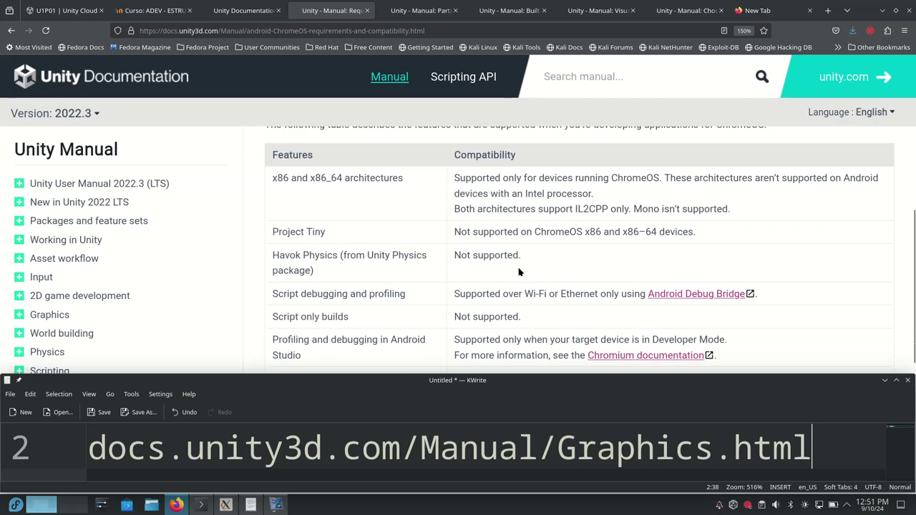
{"action": "scroll", "coordinate": [519, 272], "scroll_direction": "up", "scroll_amount": 5}
{"action": "scroll", "coordinate": [519, 272], "scroll_direction": "up", "scroll_amount": 3}
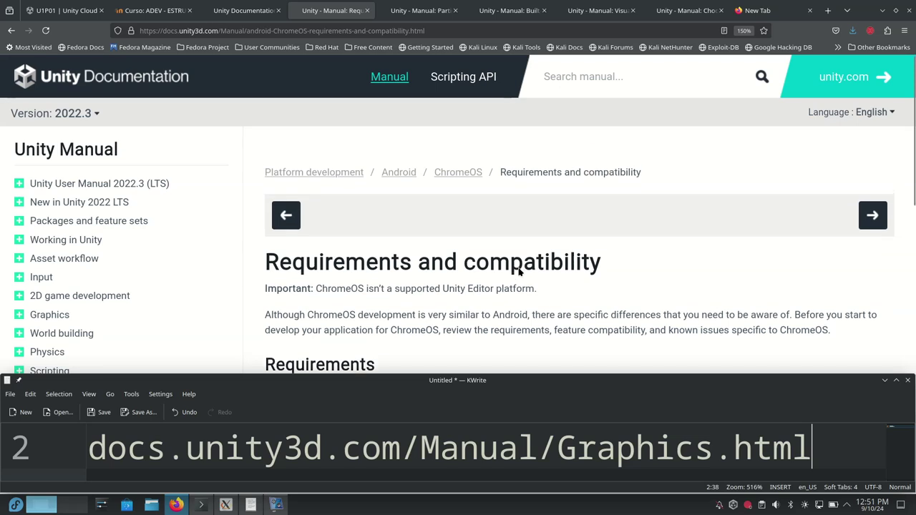
- Return to the search results, open System requirements for Unity 2022.3 and look through its platform tables
{"action": "left_click", "coordinate": [11, 30]}
{"action": "scroll", "coordinate": [450, 284], "scroll_direction": "down", "scroll_amount": 4}
{"action": "scroll", "coordinate": [450, 284], "scroll_direction": "down", "scroll_amount": 4}
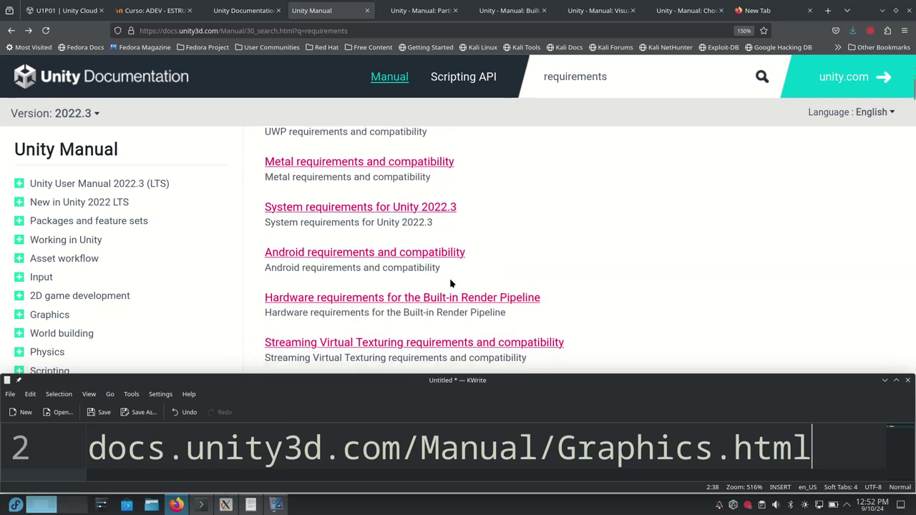
{"action": "left_click", "coordinate": [415, 207]}
{"action": "scroll", "coordinate": [583, 255], "scroll_direction": "down", "scroll_amount": 5}
{"action": "scroll", "coordinate": [583, 256], "scroll_direction": "down", "scroll_amount": 3}
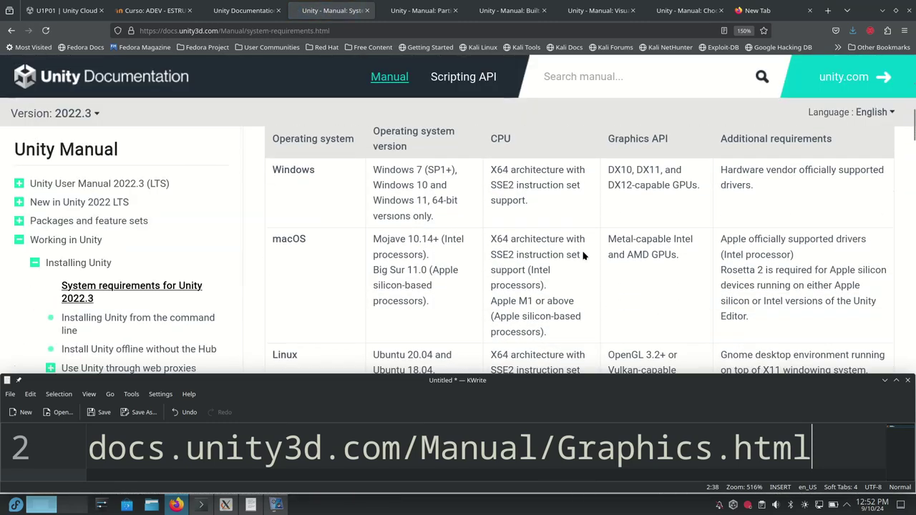
{"action": "scroll", "coordinate": [583, 256], "scroll_direction": "down", "scroll_amount": 10}
{"action": "scroll", "coordinate": [582, 255], "scroll_direction": "down", "scroll_amount": 5}
{"action": "scroll", "coordinate": [583, 255], "scroll_direction": "down", "scroll_amount": 8}
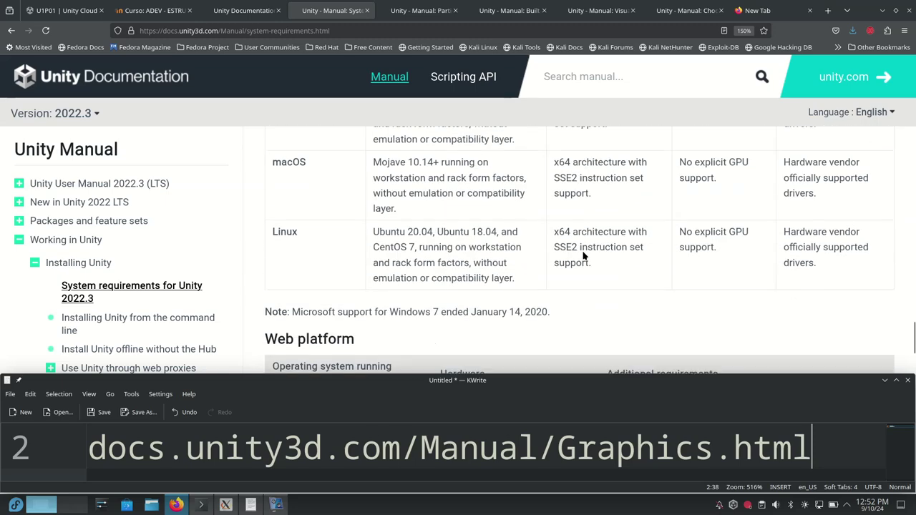
- Hide the KWrite note and look through the requirements from the Web platform to the XR tables
{"action": "mouse_move", "coordinate": [1, 2]}
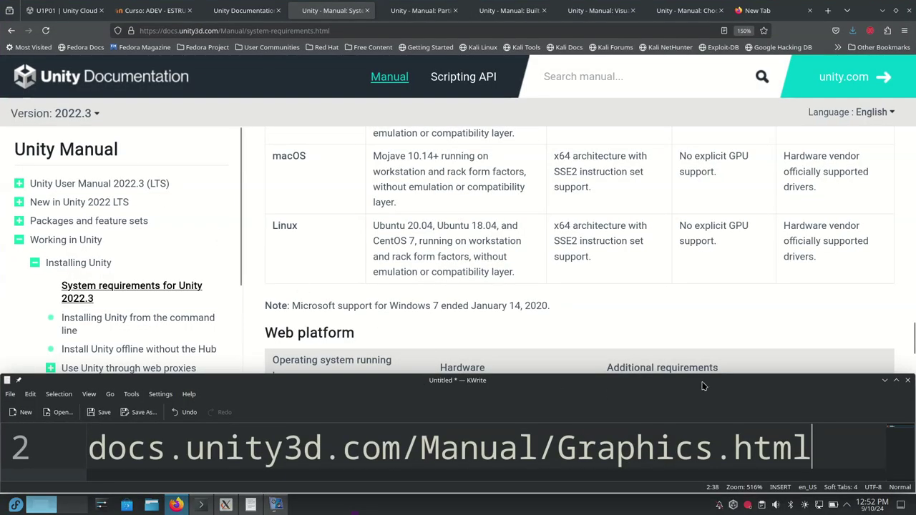
{"action": "left_click", "coordinate": [870, 356]}
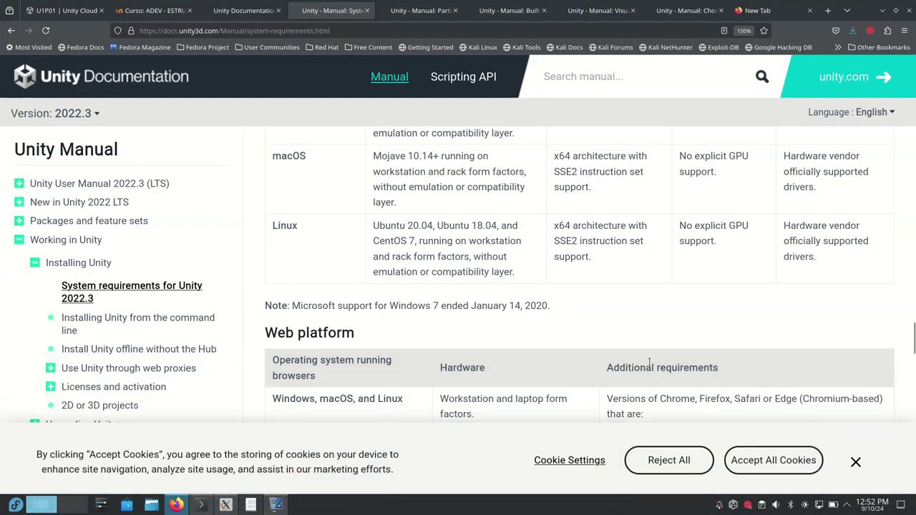
{"action": "scroll", "coordinate": [649, 363], "scroll_direction": "down", "scroll_amount": 10}
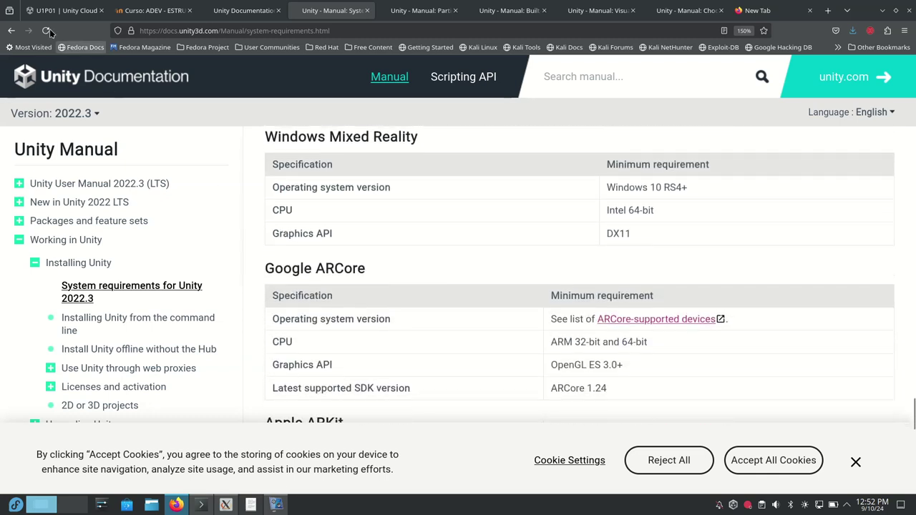
- Return to the "requirements" search results and look through the list of matching manual pages
{"action": "left_click", "coordinate": [11, 31]}
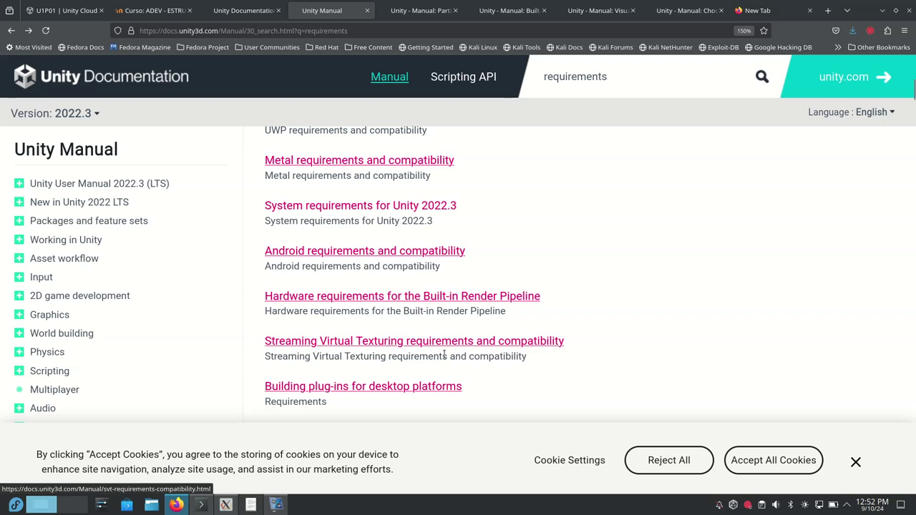
{"action": "scroll", "coordinate": [444, 358], "scroll_direction": "down", "scroll_amount": 4}
{"action": "scroll", "coordinate": [443, 358], "scroll_direction": "down", "scroll_amount": 3}
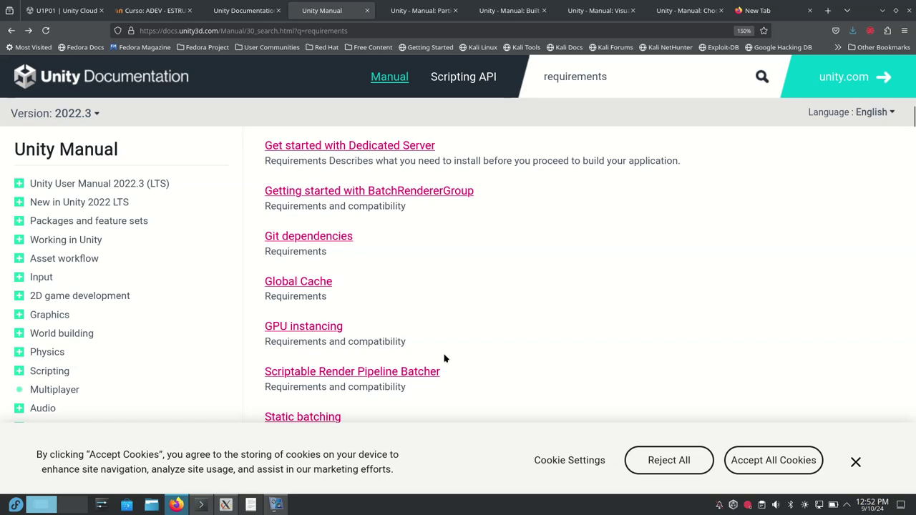
{"action": "scroll", "coordinate": [444, 358], "scroll_direction": "down", "scroll_amount": 2}
{"action": "scroll", "coordinate": [443, 358], "scroll_direction": "down", "scroll_amount": 2}
{"action": "scroll", "coordinate": [444, 357], "scroll_direction": "down", "scroll_amount": 3}
{"action": "scroll", "coordinate": [444, 357], "scroll_direction": "down", "scroll_amount": 2}
{"action": "scroll", "coordinate": [444, 358], "scroll_direction": "down", "scroll_amount": 5}
{"action": "scroll", "coordinate": [444, 358], "scroll_direction": "down", "scroll_amount": 5}
{"action": "scroll", "coordinate": [443, 358], "scroll_direction": "down", "scroll_amount": 3}
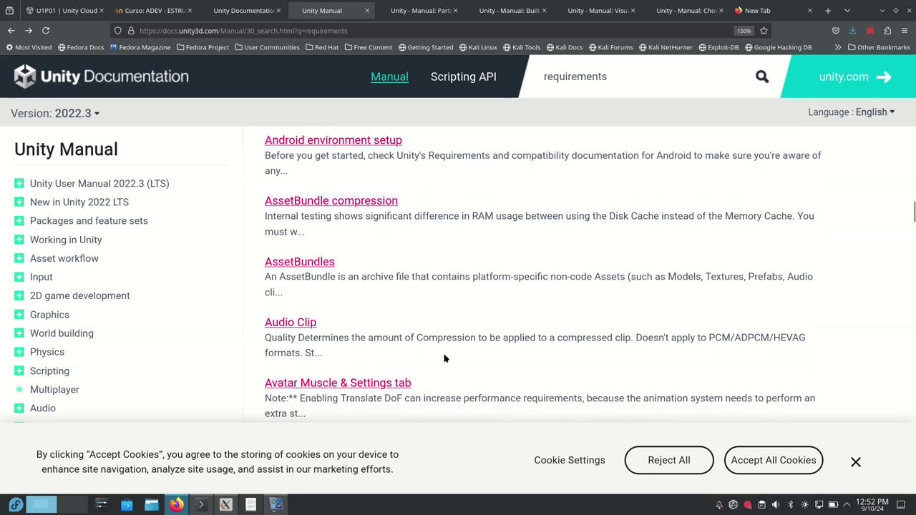
{"action": "scroll", "coordinate": [443, 358], "scroll_direction": "down", "scroll_amount": 3}
{"action": "scroll", "coordinate": [444, 358], "scroll_direction": "down", "scroll_amount": 4}
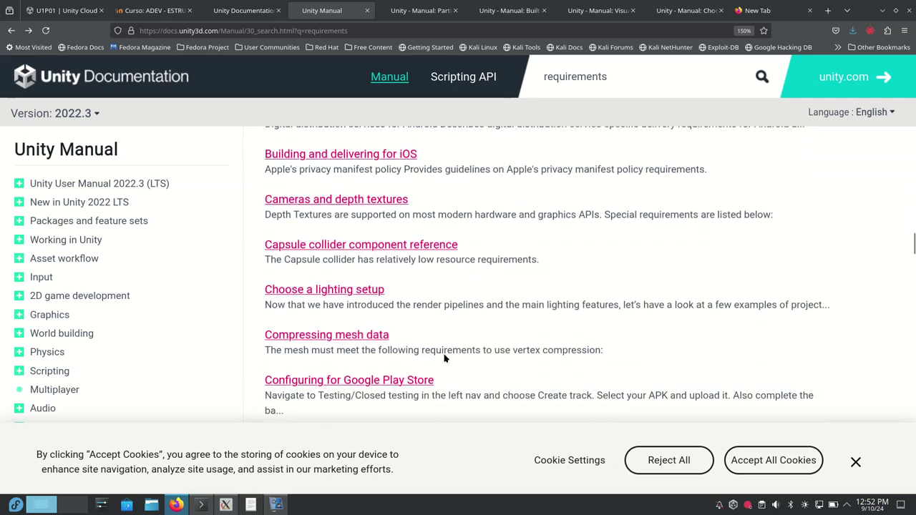
{"action": "scroll", "coordinate": [444, 358], "scroll_direction": "down", "scroll_amount": 5}
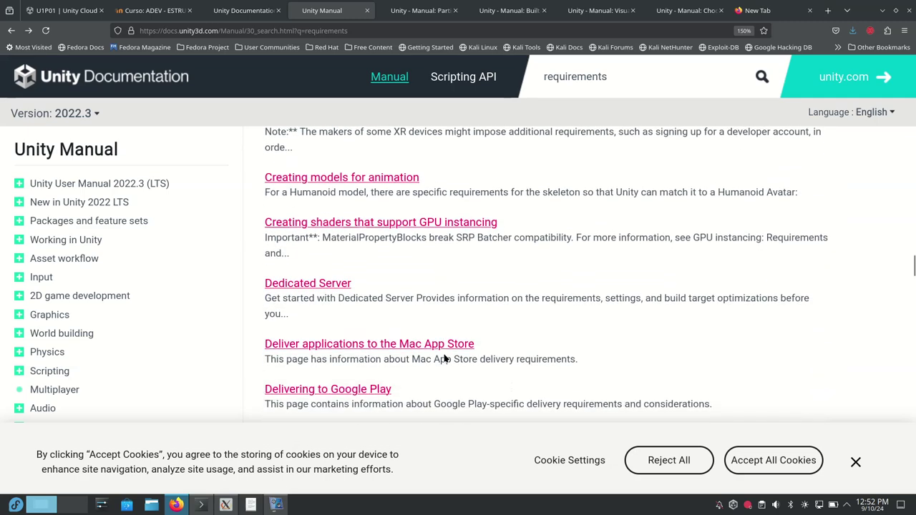
{"action": "scroll", "coordinate": [444, 358], "scroll_direction": "down", "scroll_amount": 8}
{"action": "scroll", "coordinate": [443, 358], "scroll_direction": "down", "scroll_amount": 4}
{"action": "scroll", "coordinate": [443, 358], "scroll_direction": "down", "scroll_amount": 14}
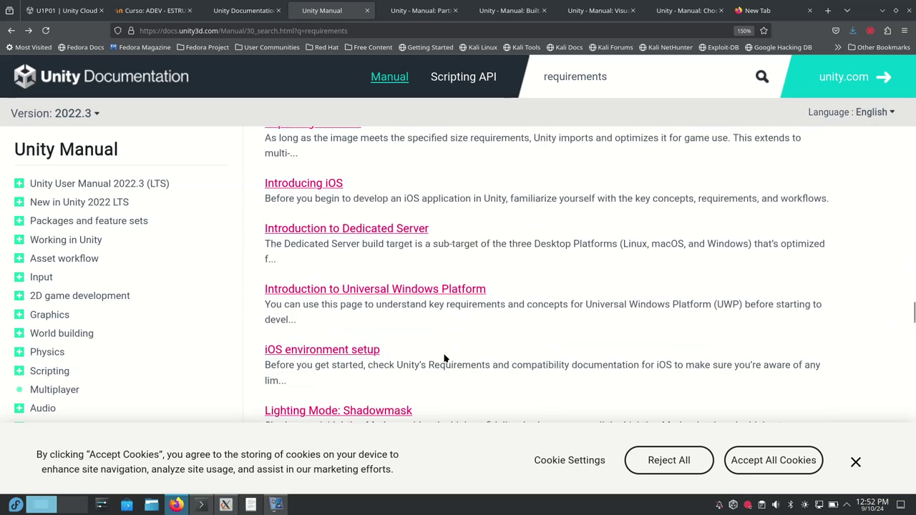
{"action": "scroll", "coordinate": [444, 358], "scroll_direction": "down", "scroll_amount": 1}
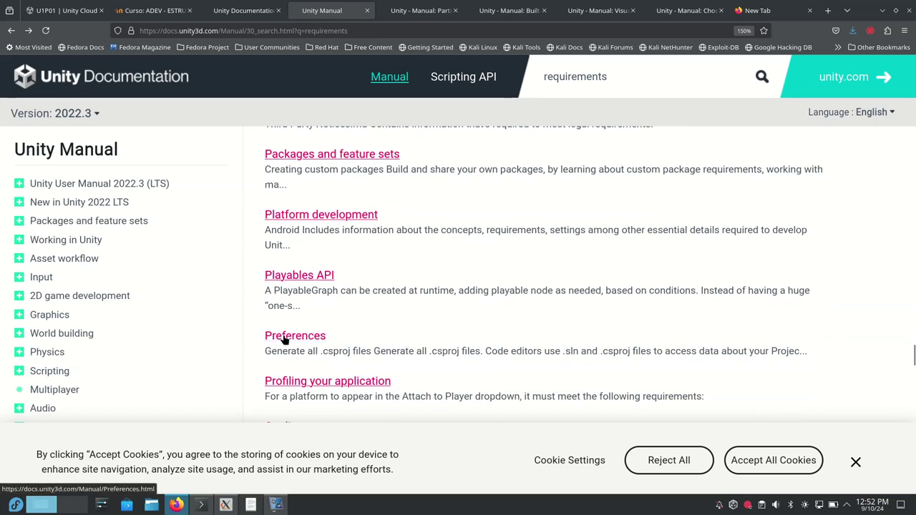
{"action": "scroll", "coordinate": [363, 392], "scroll_direction": "down", "scroll_amount": 12}
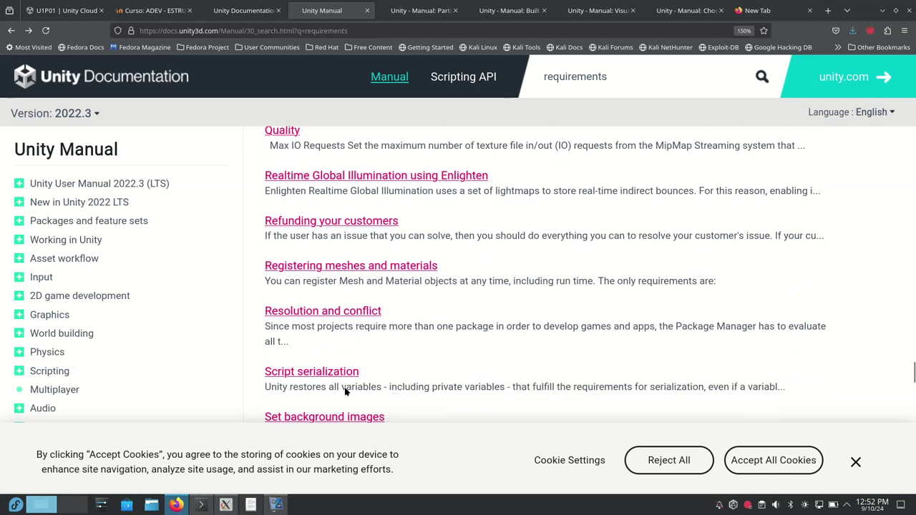
{"action": "scroll", "coordinate": [345, 392], "scroll_direction": "down", "scroll_amount": 10}
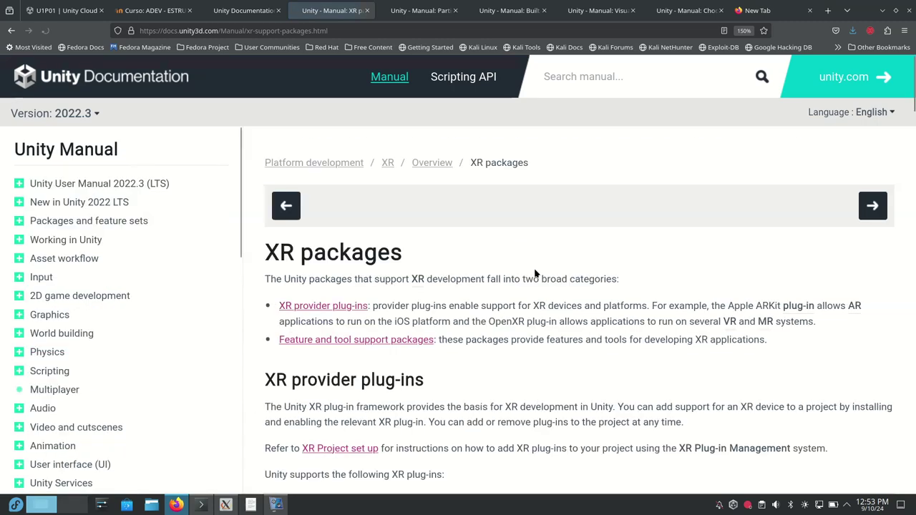
- Open the XR packages page and look through its provider plug-ins, support packages and Windows Mixed Reality setup instructions
{"action": "scroll", "coordinate": [535, 271], "scroll_direction": "down", "scroll_amount": 5}
{"action": "scroll", "coordinate": [535, 271], "scroll_direction": "down", "scroll_amount": 10}
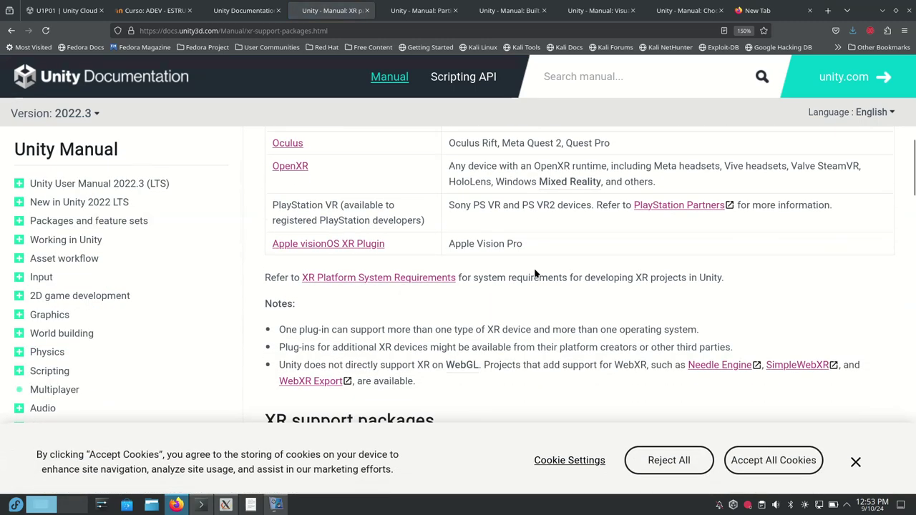
{"action": "scroll", "coordinate": [535, 274], "scroll_direction": "down", "scroll_amount": 10}
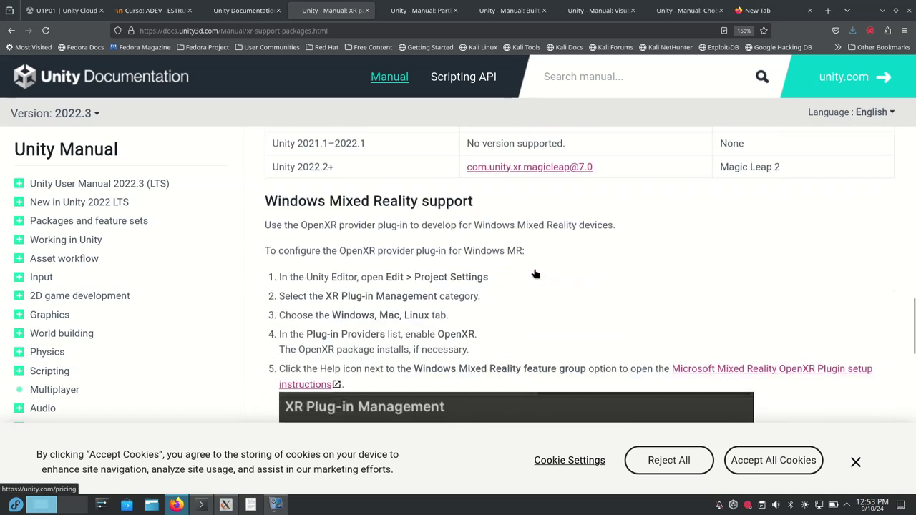
{"action": "scroll", "coordinate": [535, 273], "scroll_direction": "up", "scroll_amount": 2}
{"action": "scroll", "coordinate": [536, 274], "scroll_direction": "down", "scroll_amount": 12}
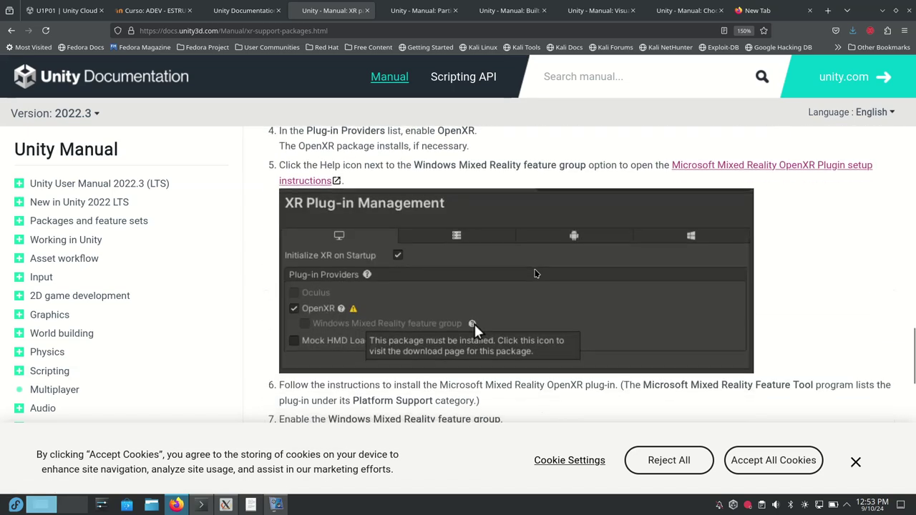
{"action": "scroll", "coordinate": [535, 273], "scroll_direction": "down", "scroll_amount": 5}
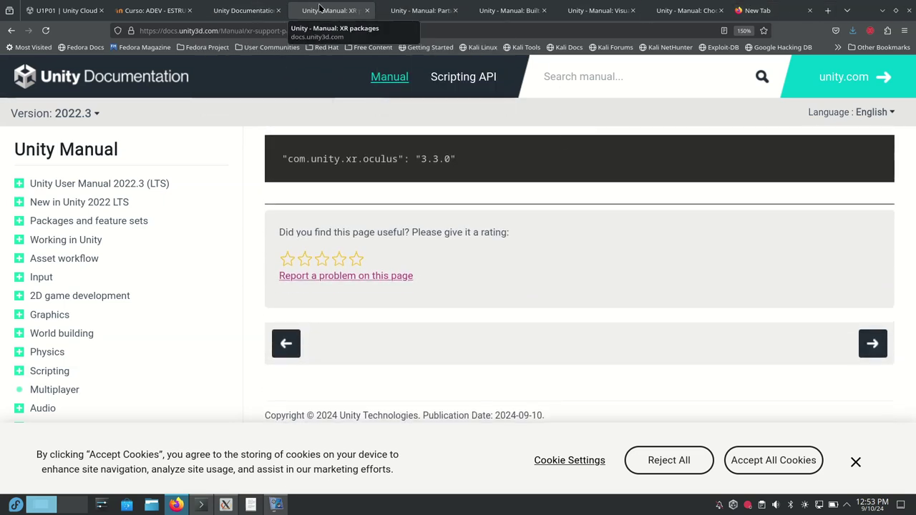
- Switch to the Unity Editor and add a Terrain object to SampleScene
{"action": "left_click", "coordinate": [884, 10]}
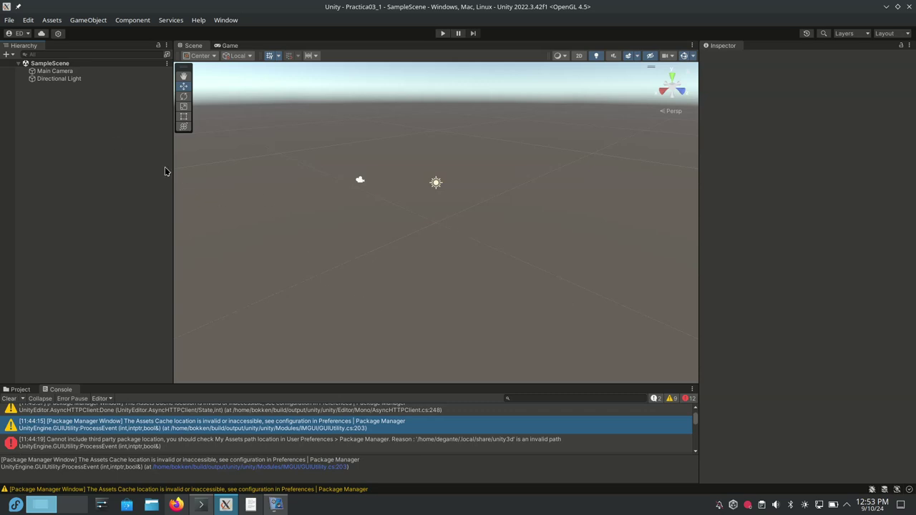
{"action": "right_click", "coordinate": [88, 110]}
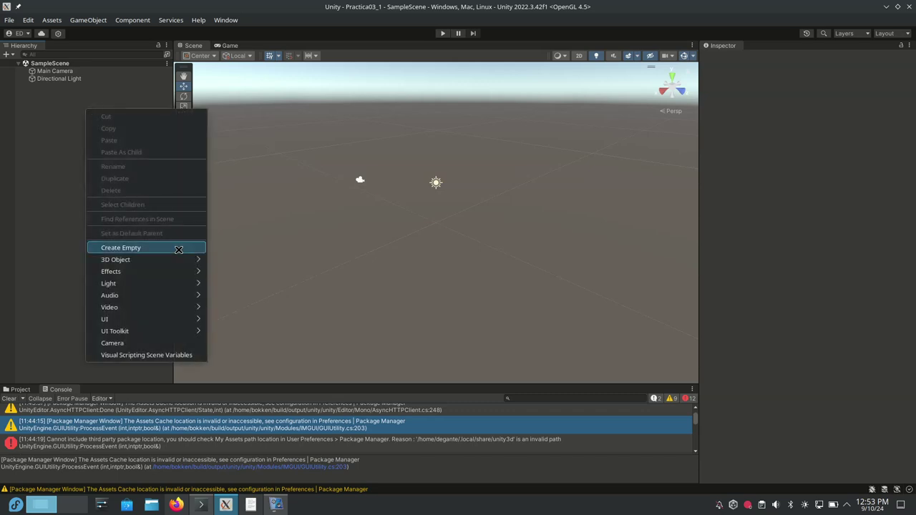
{"action": "mouse_move", "coordinate": [180, 262]}
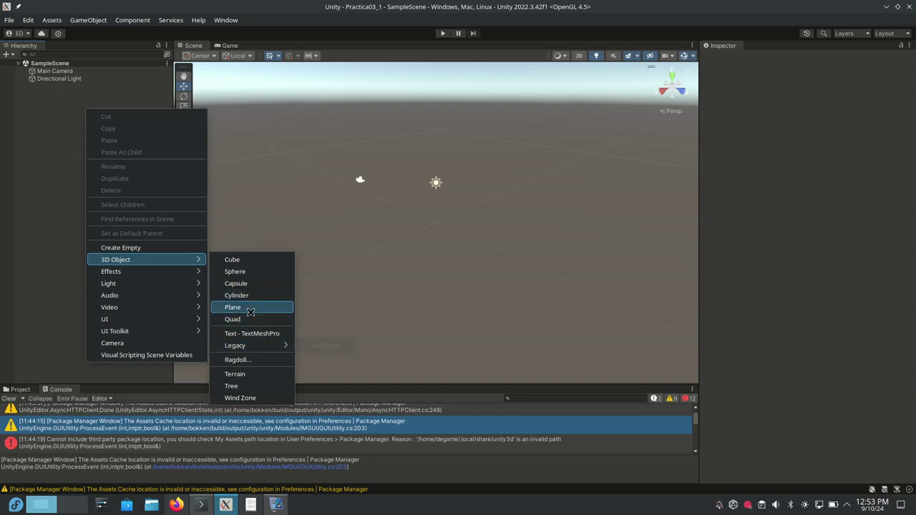
{"action": "left_click", "coordinate": [264, 377]}
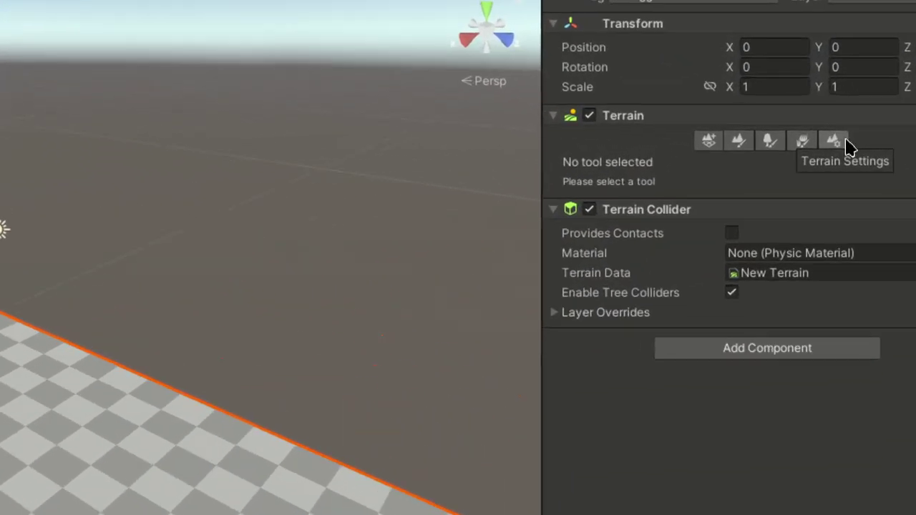
- In the terrain's settings, set the mesh resolution's Terrain Width and Terrain Length to 100
{"action": "left_click", "coordinate": [845, 144]}
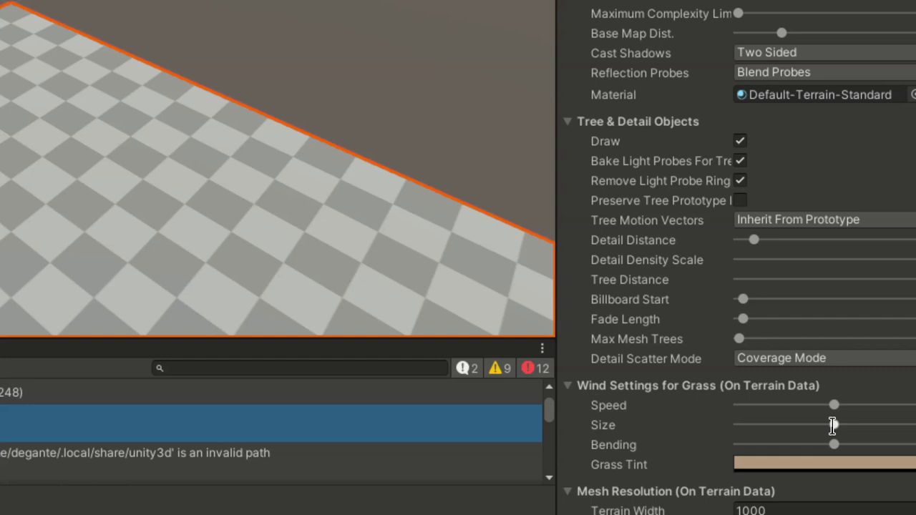
{"action": "scroll", "coordinate": [832, 426], "scroll_direction": "down", "scroll_amount": 10}
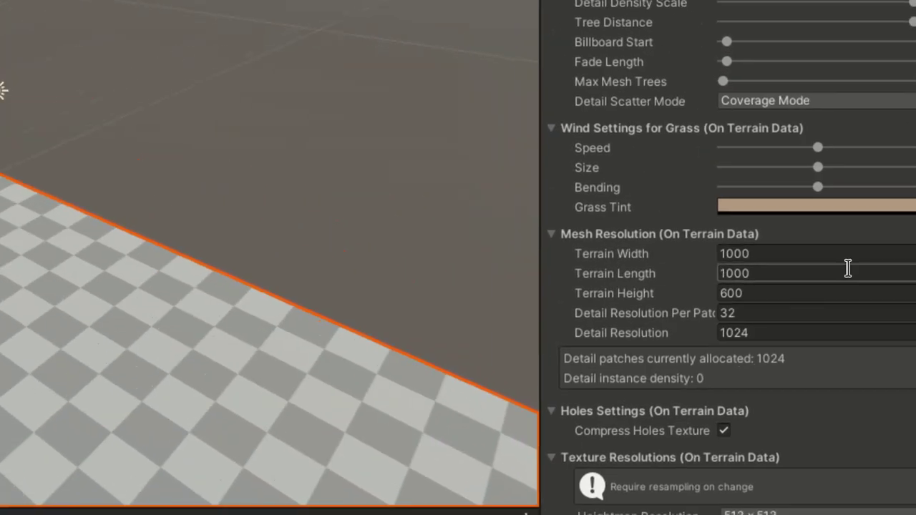
{"action": "left_click", "coordinate": [851, 84]}
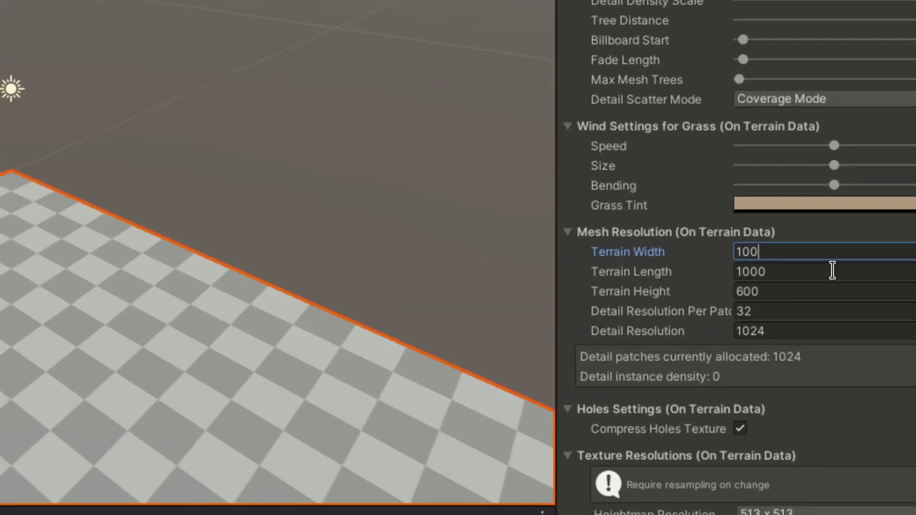
{"action": "left_click", "coordinate": [811, 286]}
{"action": "key", "text": "BackSpace"}
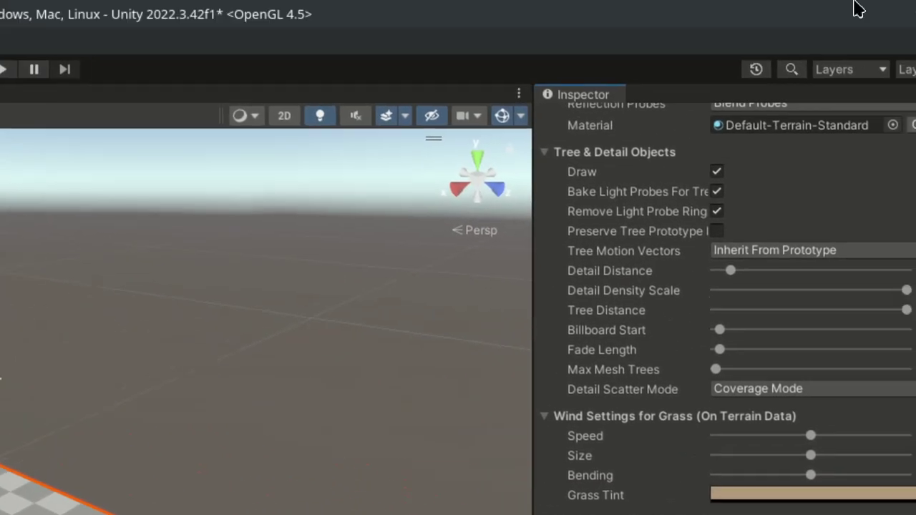
- Set the terrain's position to X -50 and Z -50
{"action": "scroll", "coordinate": [826, 100], "scroll_direction": "down", "scroll_amount": 4}
{"action": "scroll", "coordinate": [826, 100], "scroll_direction": "up", "scroll_amount": 10}
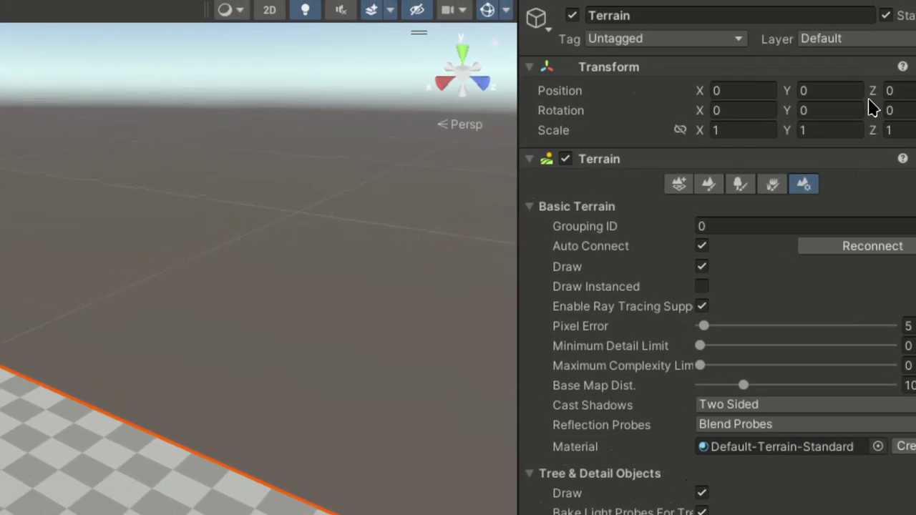
{"action": "left_click", "coordinate": [756, 94]}
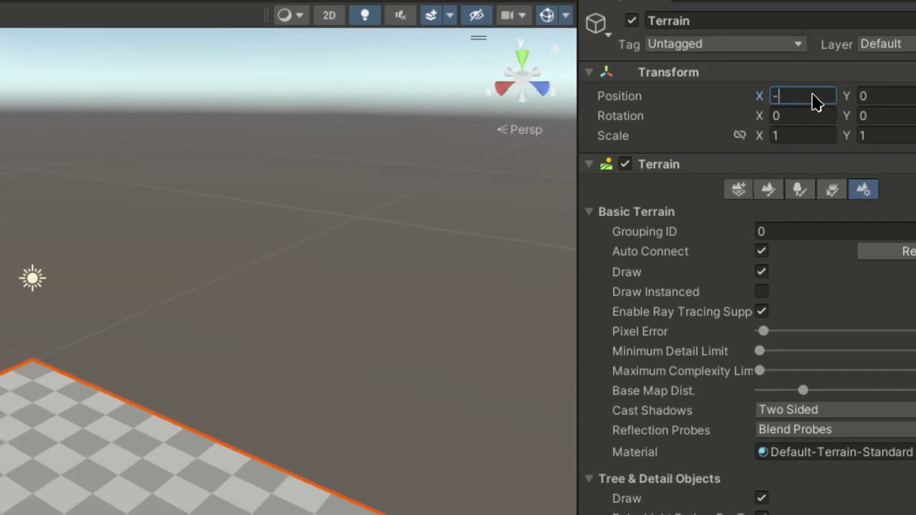
{"action": "type", "text": "-50"}
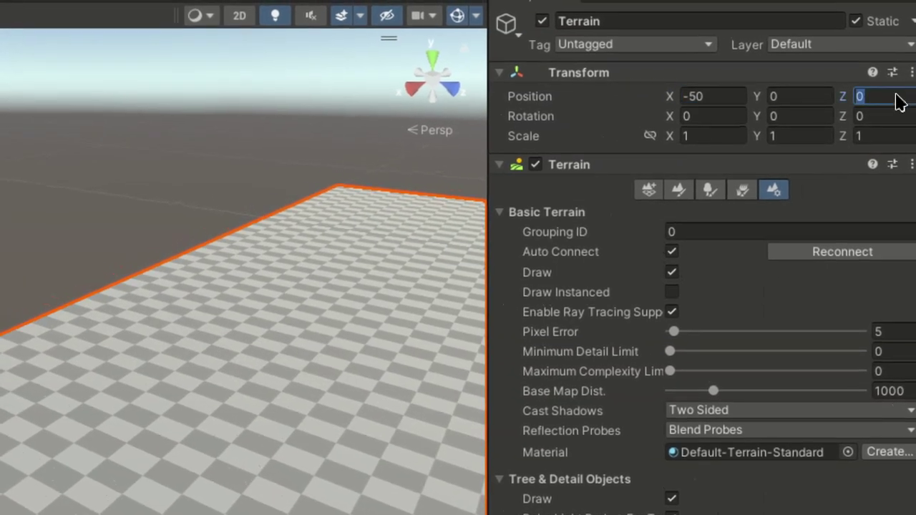
{"action": "type", "text": "50"}
{"action": "key", "text": "BackSpace"}
{"action": "key", "text": "BackSpace"}
{"action": "type", "text": "-1"}
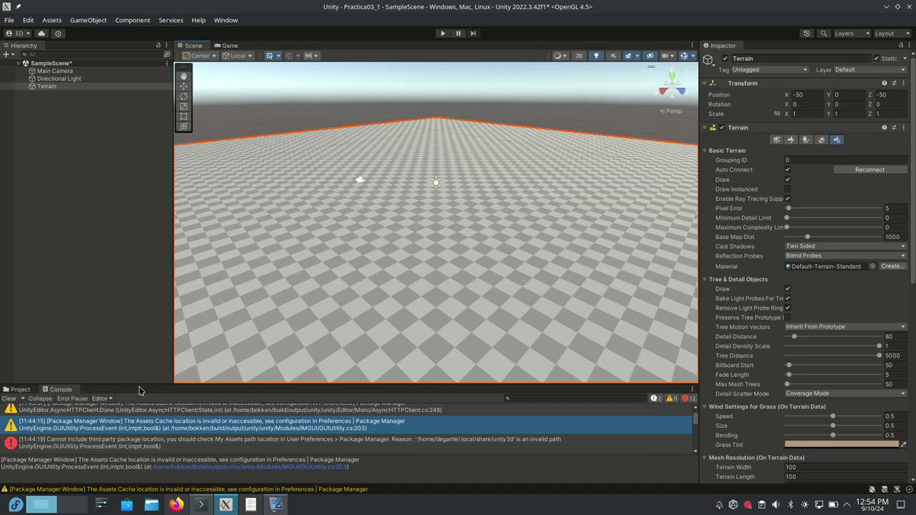
- Create a folder named materials in the project's Assets and open it
{"action": "left_click", "coordinate": [17, 391]}
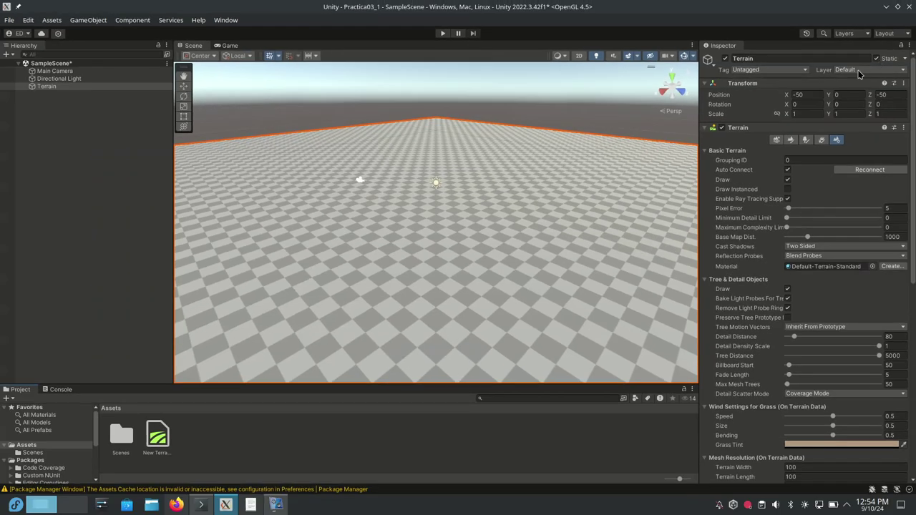
{"action": "right_click", "coordinate": [255, 439]}
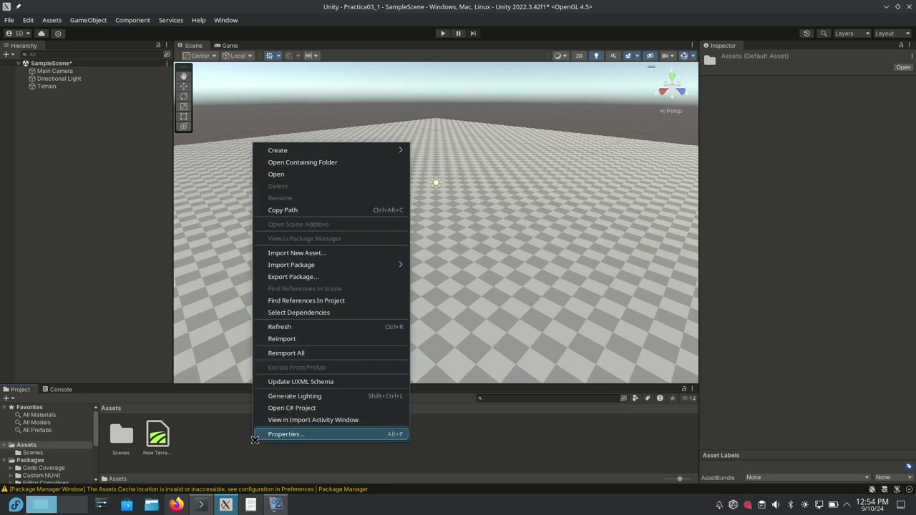
{"action": "mouse_move", "coordinate": [373, 155]}
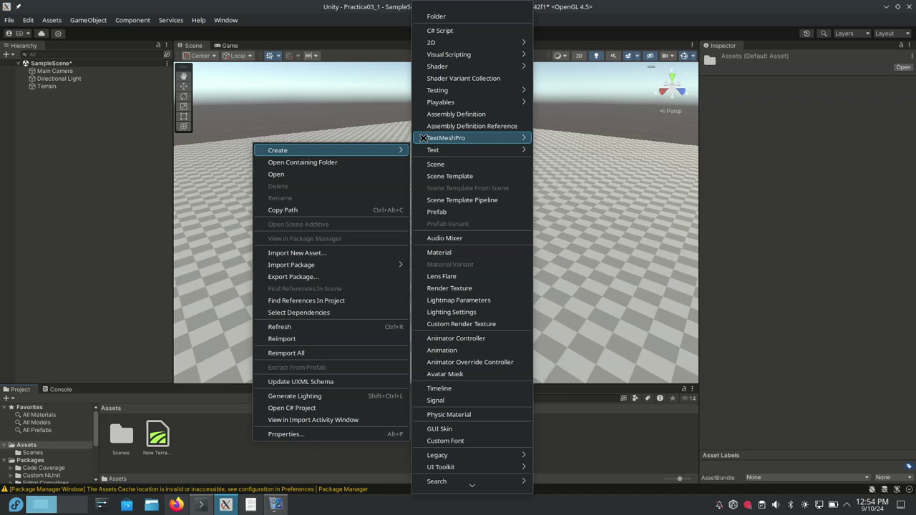
{"action": "left_click", "coordinate": [479, 19]}
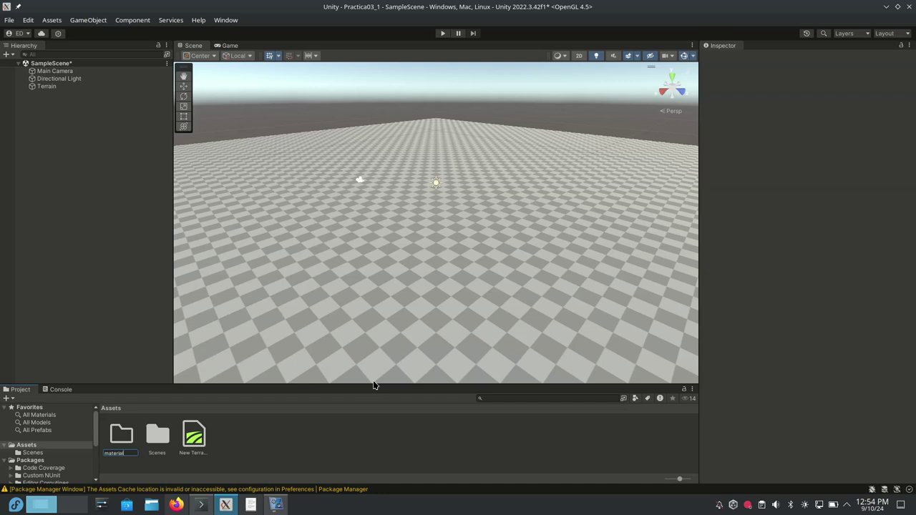
{"action": "left_click", "coordinate": [257, 455]}
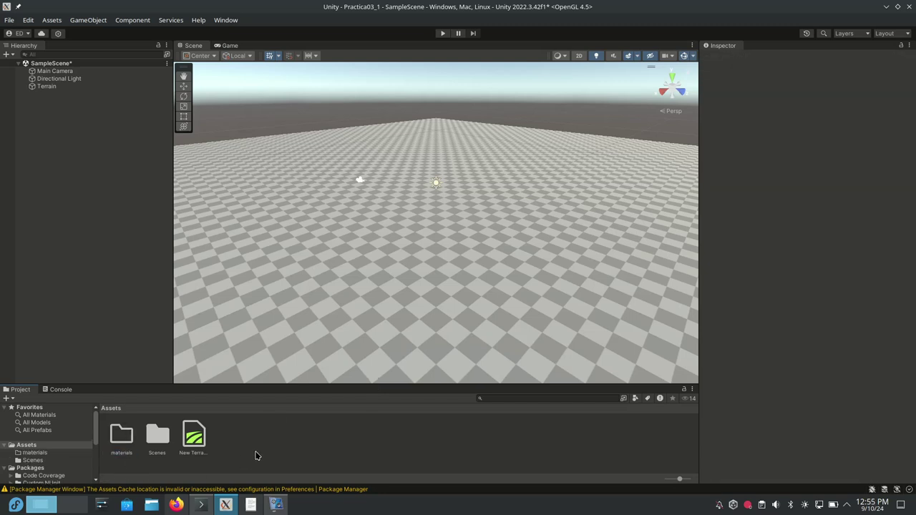
{"action": "double_click", "coordinate": [125, 438]}
- Switch to Firefox and search Google for "trama verde" in the empty tab
{"action": "left_click", "coordinate": [175, 504]}
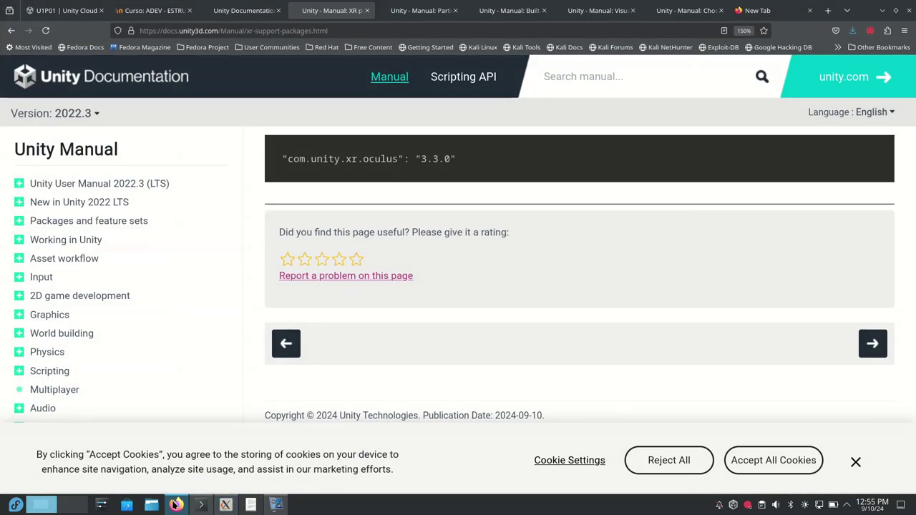
{"action": "left_click", "coordinate": [772, 10]}
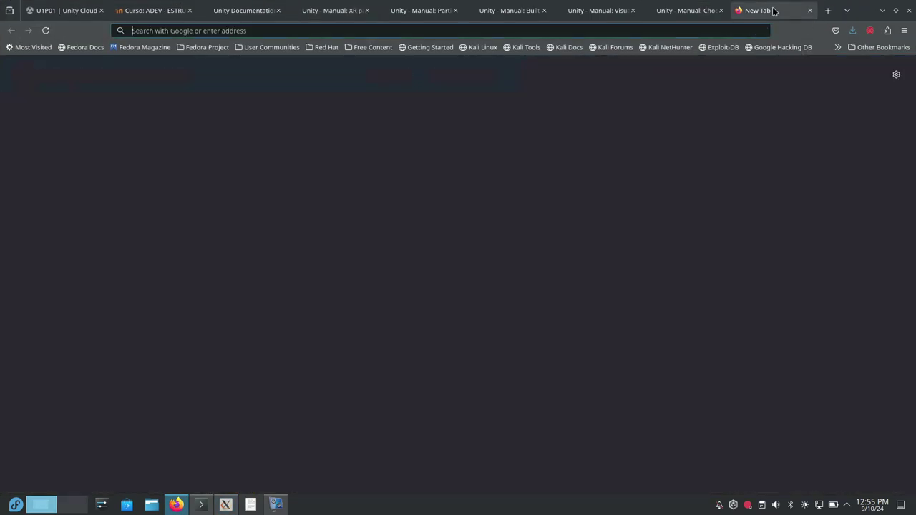
{"action": "left_click", "coordinate": [508, 31]}
{"action": "type", "text": "trama verde"}
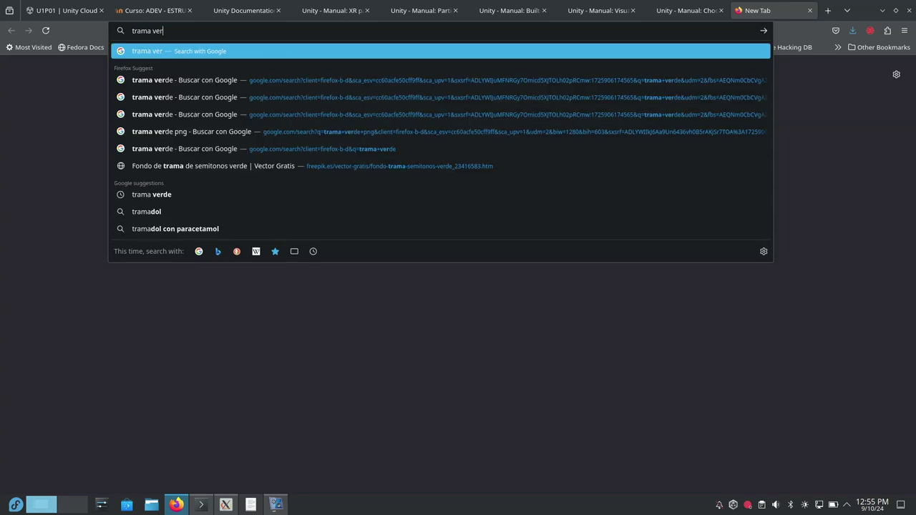
{"action": "key", "text": "Return"}
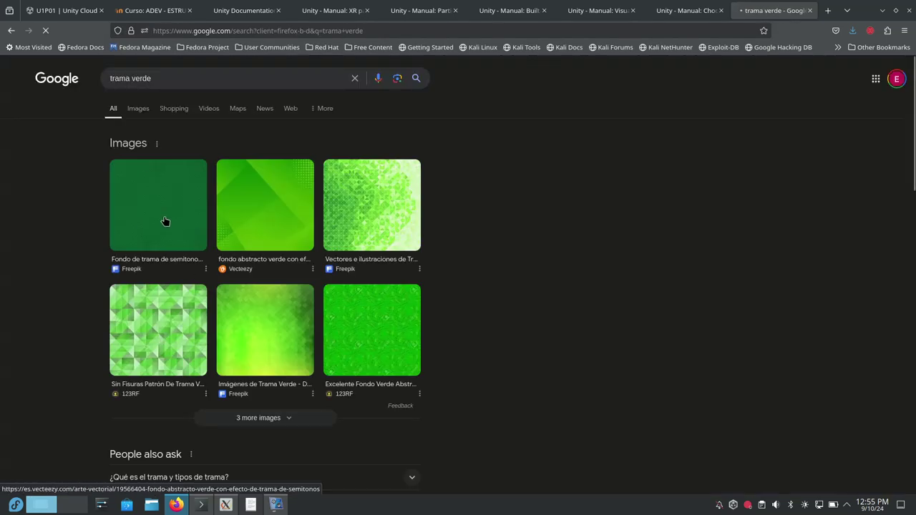
- Preview the first Freepik image, open its source page in another tab, and save the preview as an AVIF file in Downloads
{"action": "left_click", "coordinate": [182, 210]}
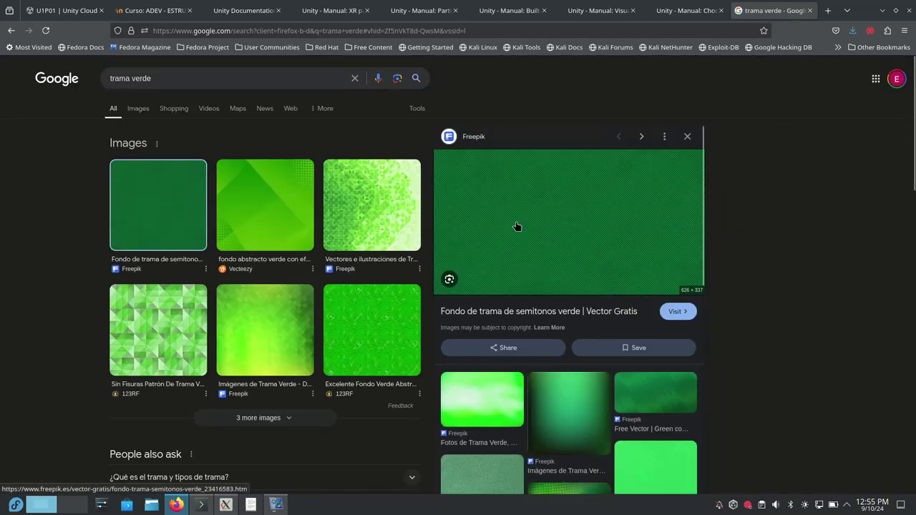
{"action": "left_click", "coordinate": [516, 227]}
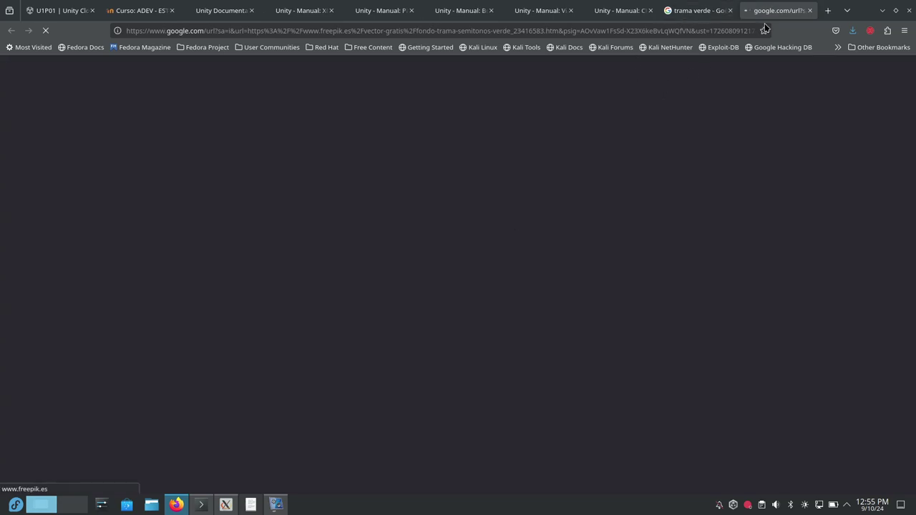
{"action": "left_click", "coordinate": [699, 11]}
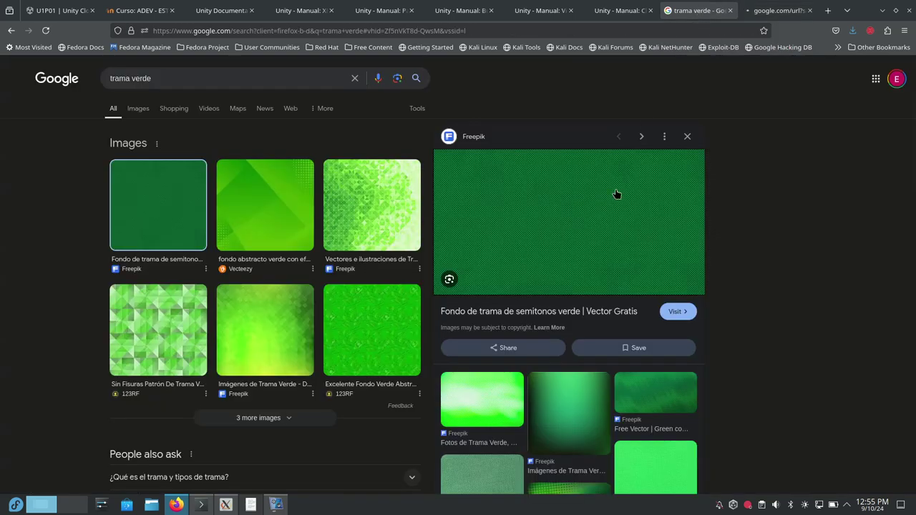
{"action": "right_click", "coordinate": [596, 233]}
{"action": "left_click", "coordinate": [660, 375]}
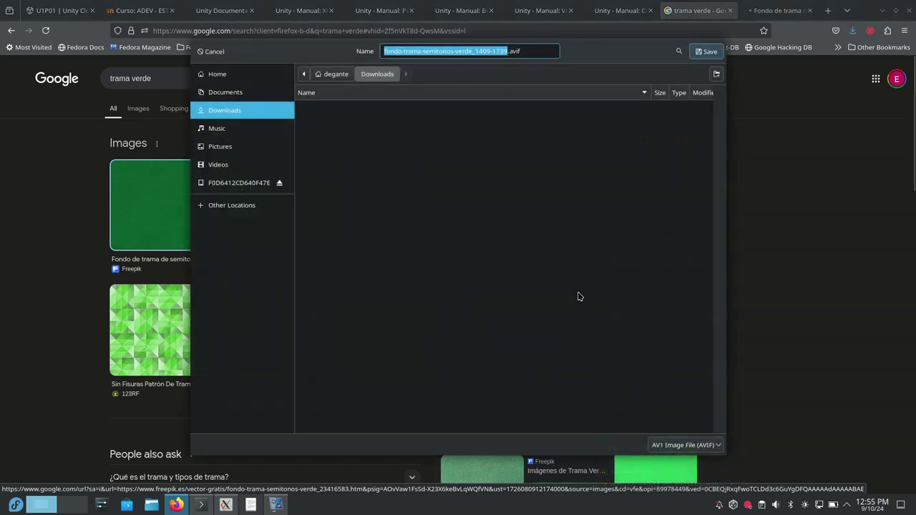
{"action": "left_click", "coordinate": [705, 52]}
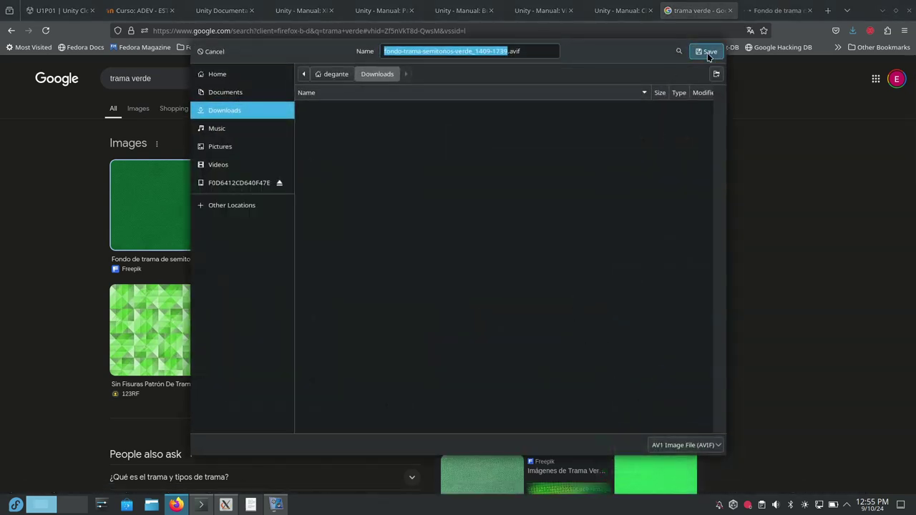
- Save the green halftone image from its Freepik page to Downloads as verde.jpg
{"action": "scroll", "coordinate": [323, 401], "scroll_direction": "down", "scroll_amount": 10}
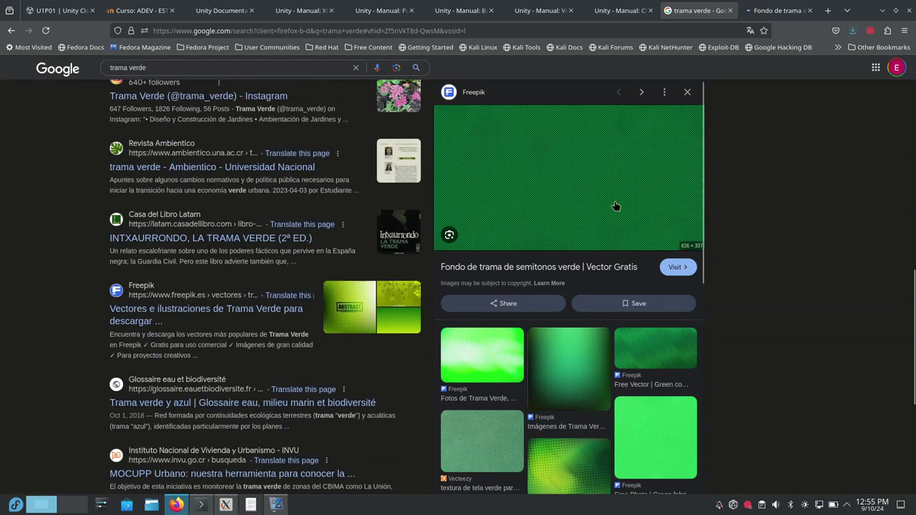
{"action": "left_click", "coordinate": [778, 11]}
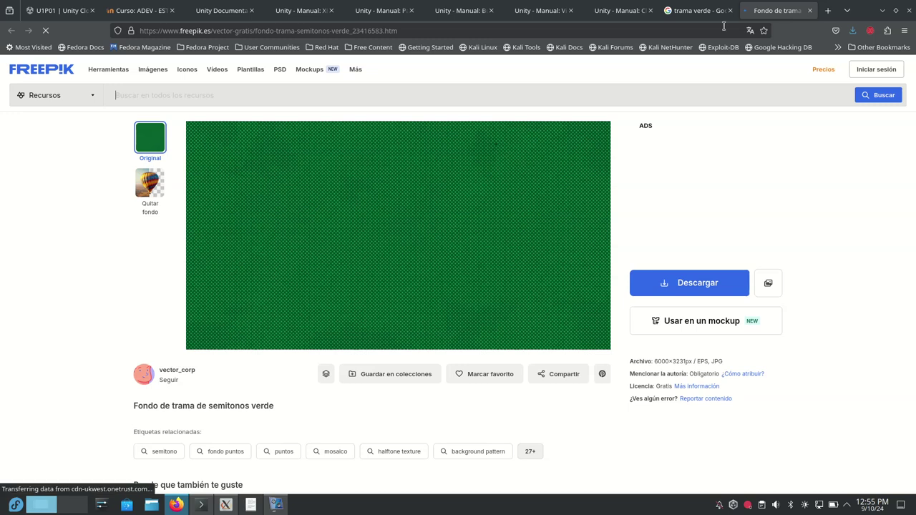
{"action": "right_click", "coordinate": [479, 249]}
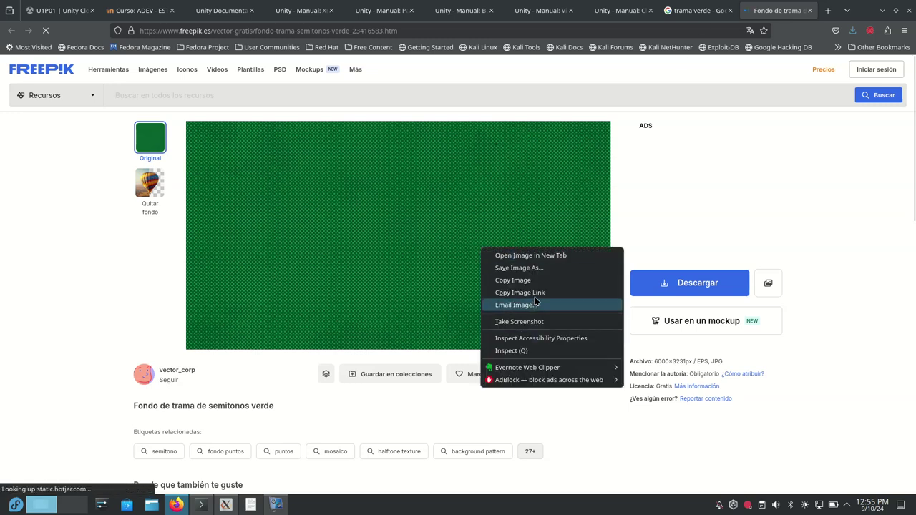
{"action": "left_click", "coordinate": [546, 266]}
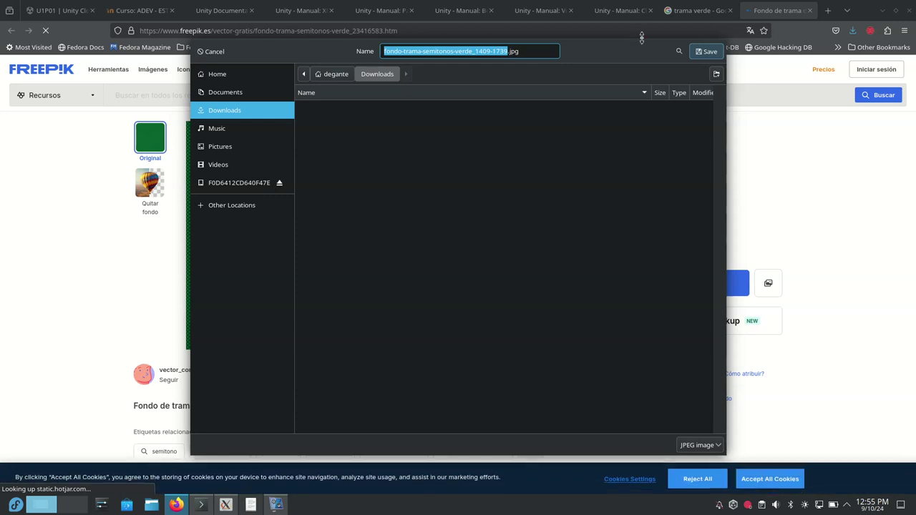
{"action": "type", "text": "verde"}
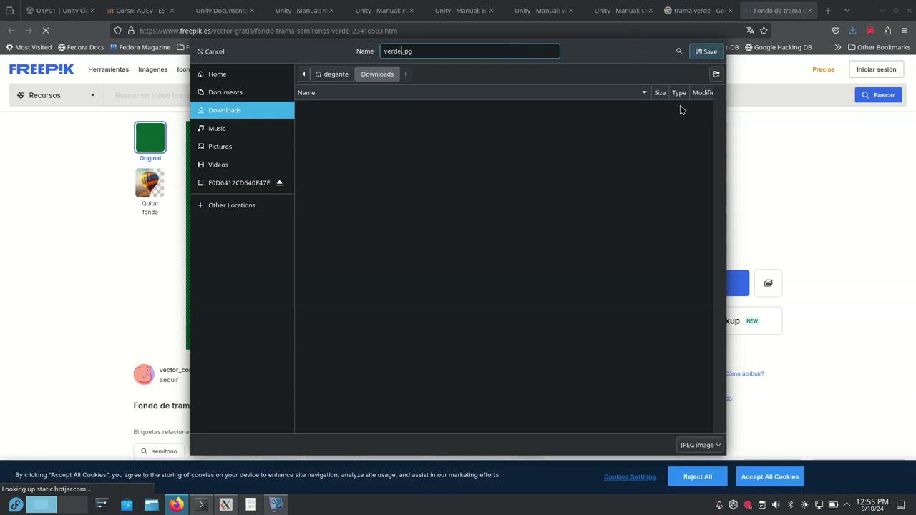
{"action": "key", "text": "Return"}
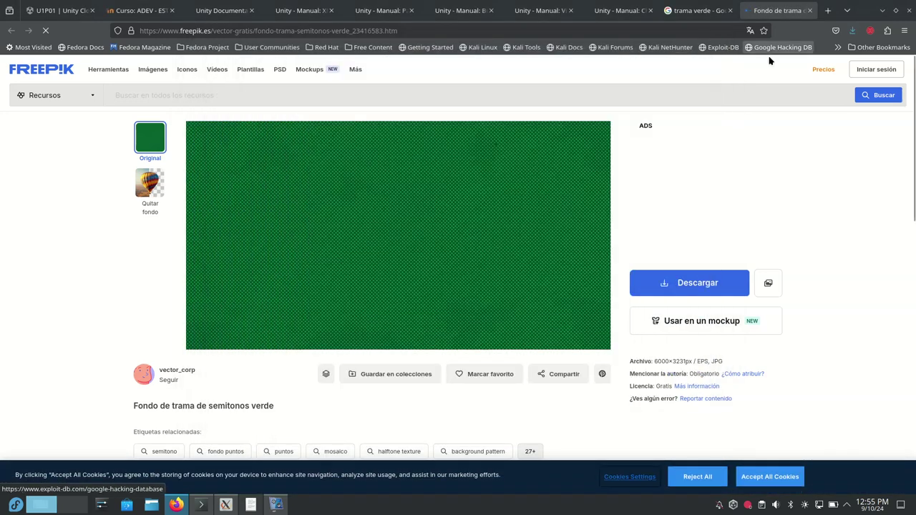
- Switch to Unity and try to import verde.jpg from the file manager's Downloads folder directly into the project's materials folder
{"action": "mouse_move", "coordinate": [0, 0]}
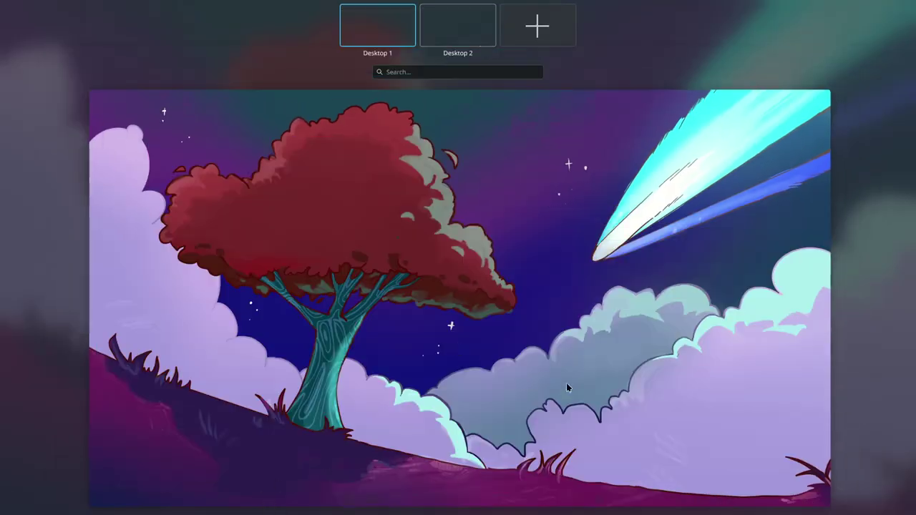
{"action": "left_click", "coordinate": [567, 387]}
{"action": "left_click", "coordinate": [151, 504]}
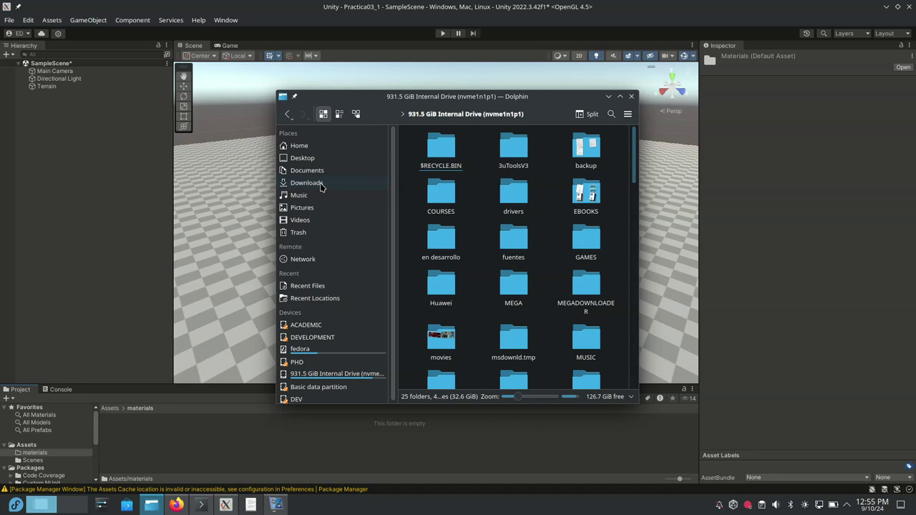
{"action": "left_click", "coordinate": [315, 183]}
{"action": "left_click_drag", "start_coordinate": [595, 270], "coordinate": [201, 434]}
{"action": "left_click_drag", "start_coordinate": [366, 392], "coordinate": [193, 441]}
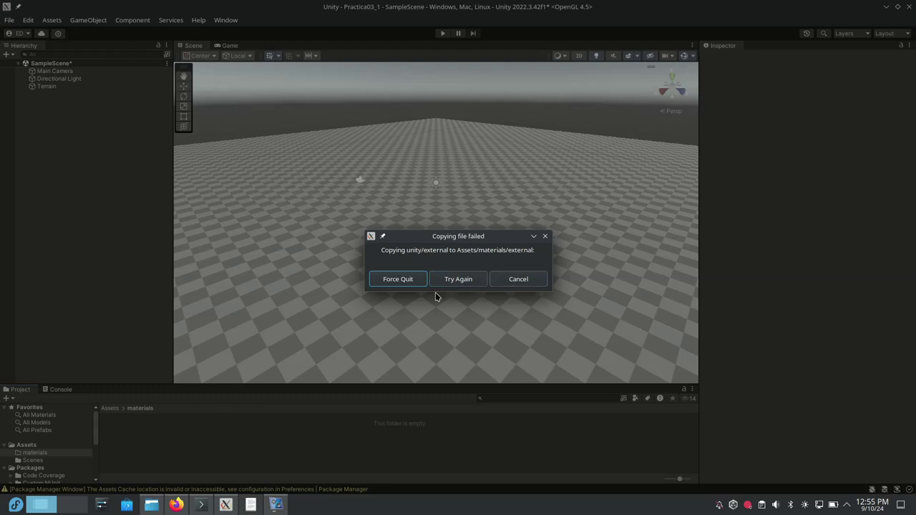
{"action": "left_click", "coordinate": [519, 279]}
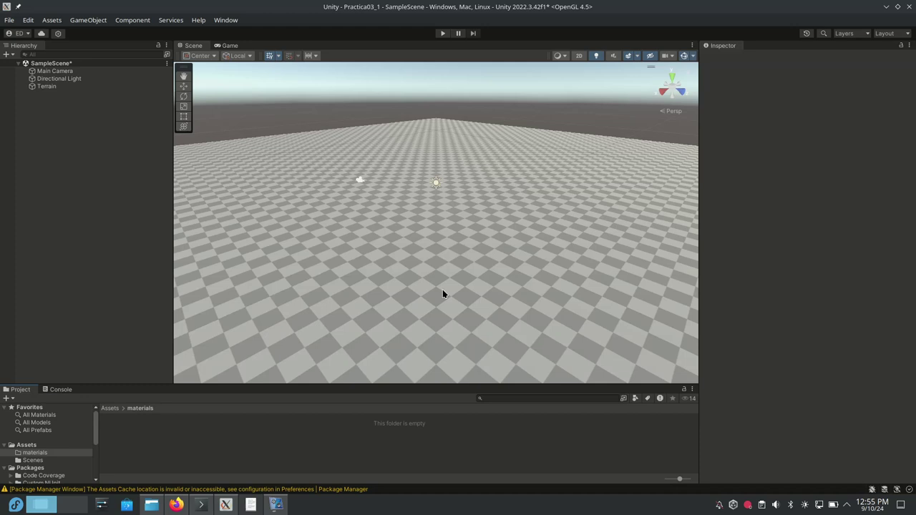
- Open the project's Assets folder in the file manager and copy verde.jpg from Downloads into its materials folder
{"action": "right_click", "coordinate": [153, 439]}
{"action": "left_click", "coordinate": [233, 162]}
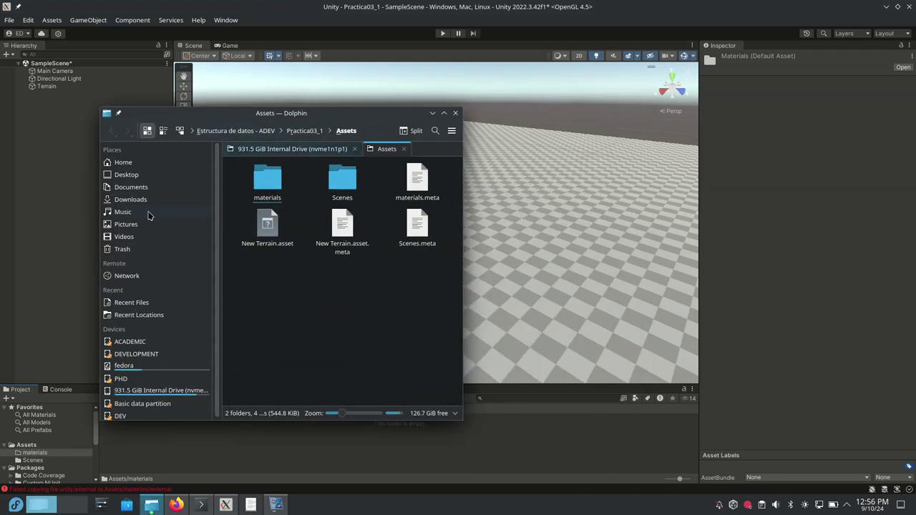
{"action": "left_click", "coordinate": [133, 199]}
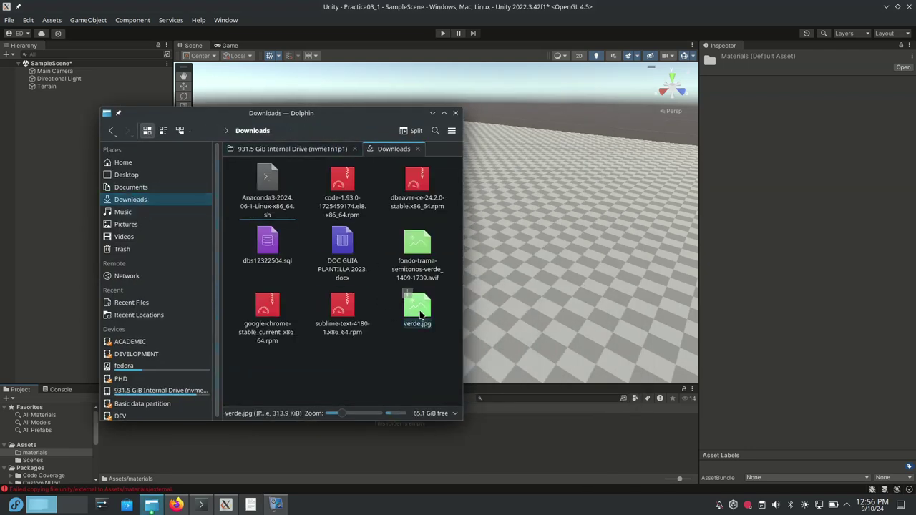
{"action": "left_click", "coordinate": [425, 301]}
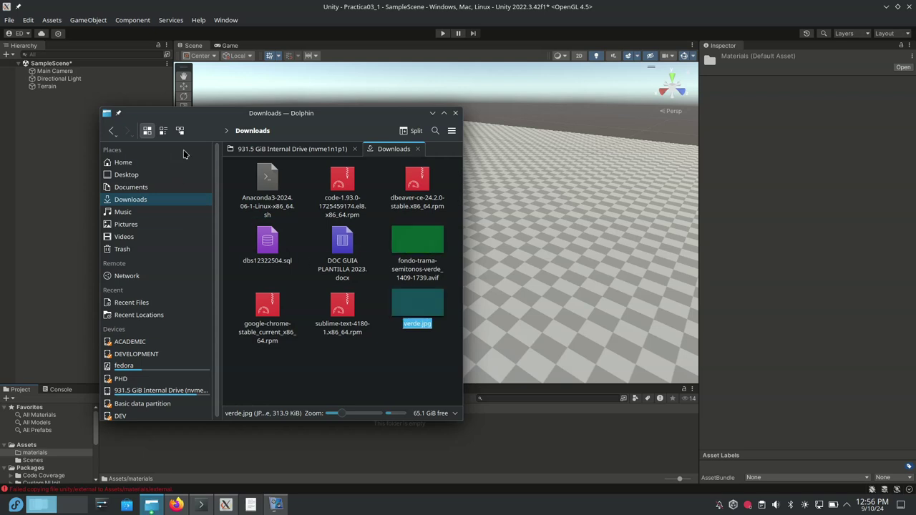
{"action": "left_click", "coordinate": [112, 131]}
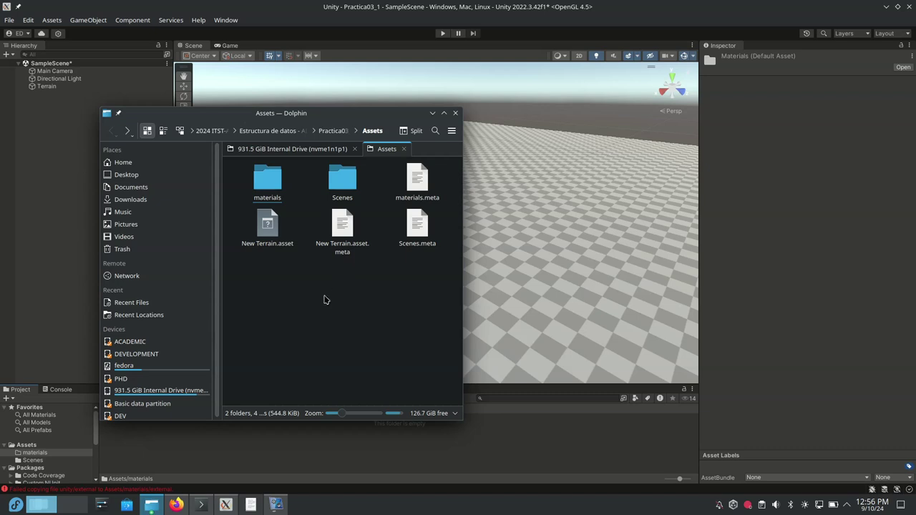
{"action": "double_click", "coordinate": [267, 181]}
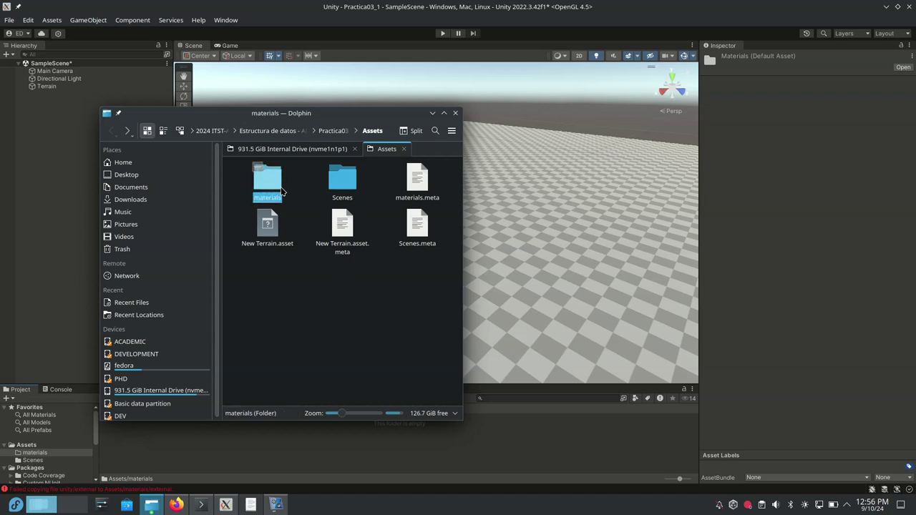
{"action": "key", "text": "ctrl+v"}
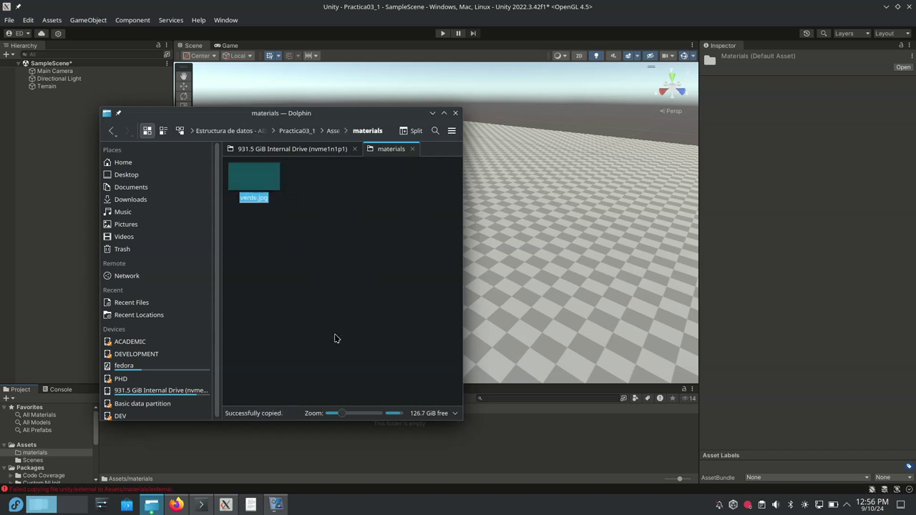
{"action": "left_click", "coordinate": [456, 112]}
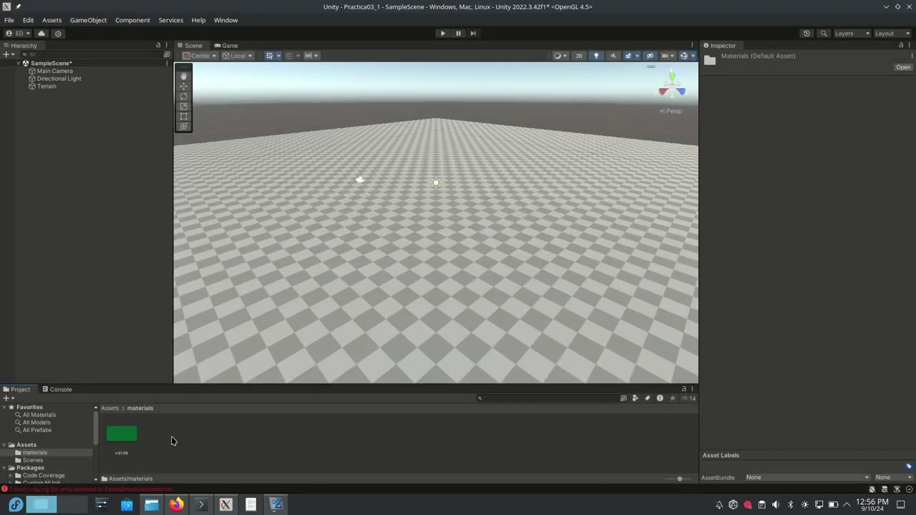
- Select the Terrain object and set its terrain painting tool to Paint Texture
{"action": "left_click_drag", "start_coordinate": [123, 435], "coordinate": [227, 438]}
{"action": "left_click", "coordinate": [48, 87]}
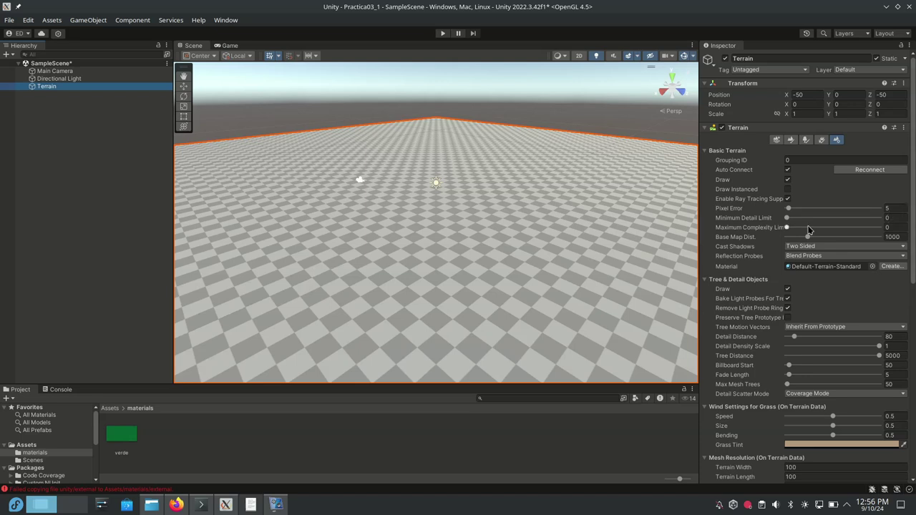
{"action": "key", "text": "super"}
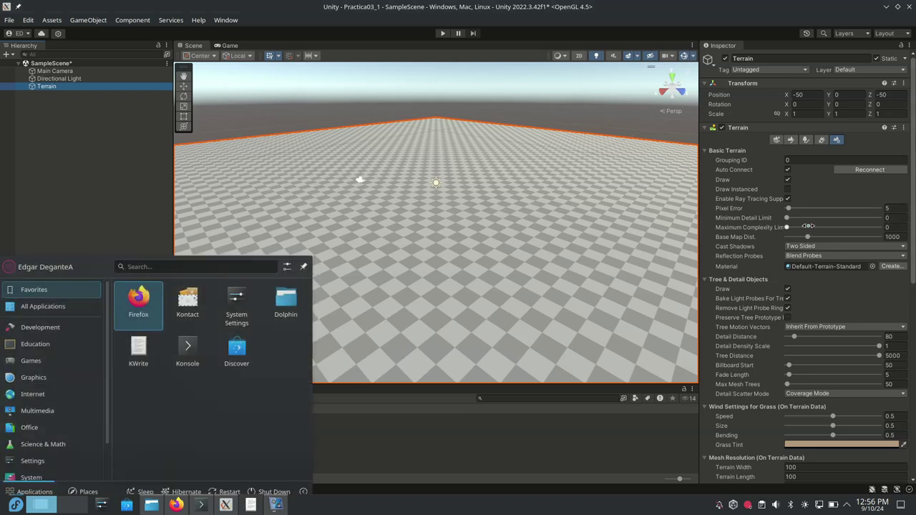
{"action": "key", "text": "Escape"}
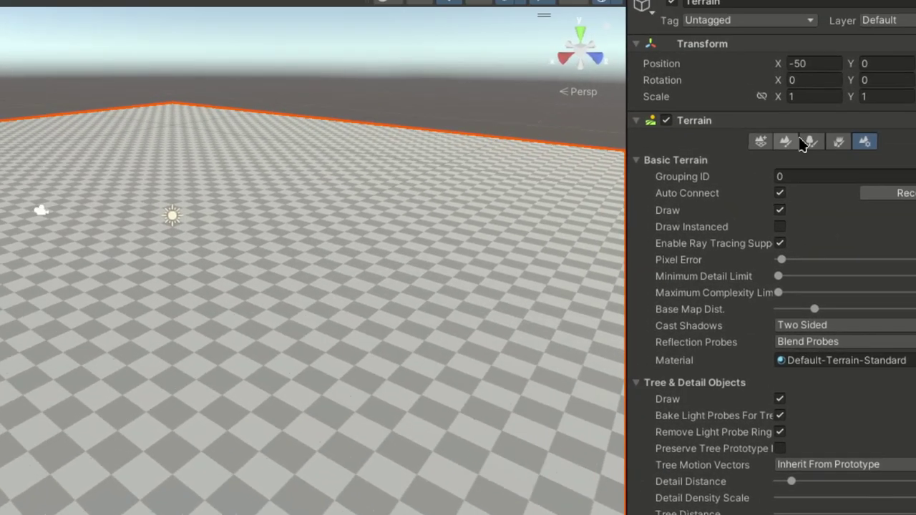
{"action": "left_click", "coordinate": [778, 76]}
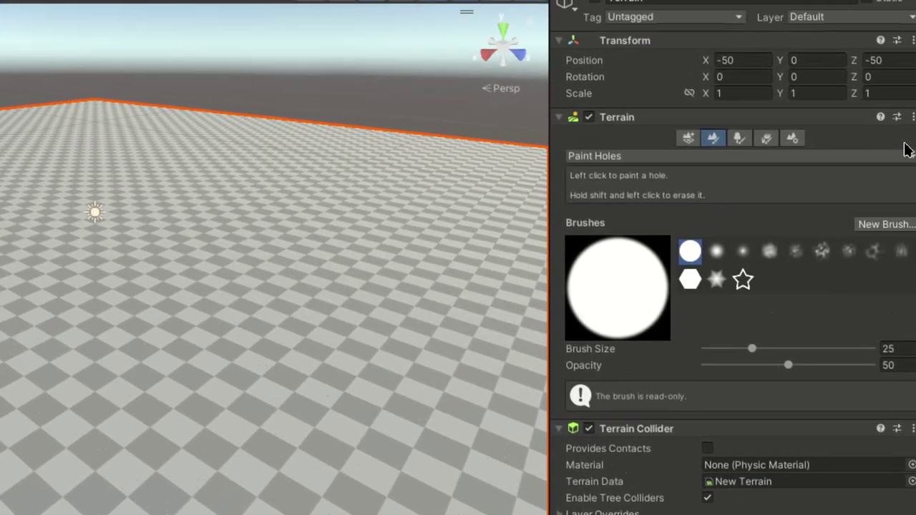
{"action": "left_click", "coordinate": [909, 64]}
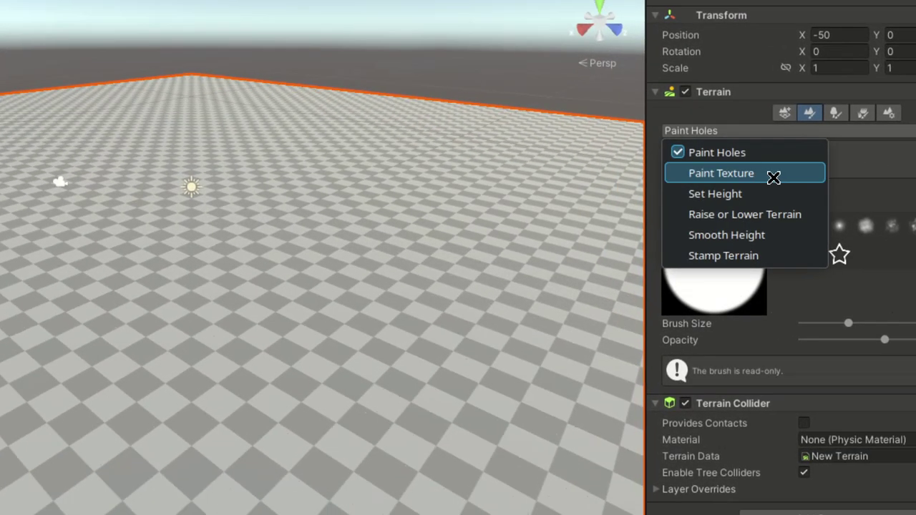
{"action": "key", "text": "Escape"}
{"action": "left_click", "coordinate": [787, 184]}
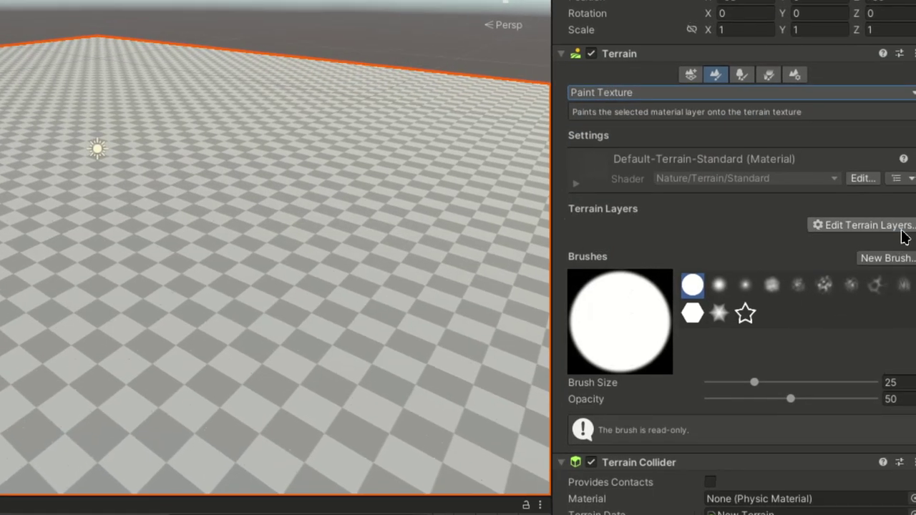
- Create a new terrain layer from the verde texture to cover the terrain in green
{"action": "left_click", "coordinate": [863, 226]}
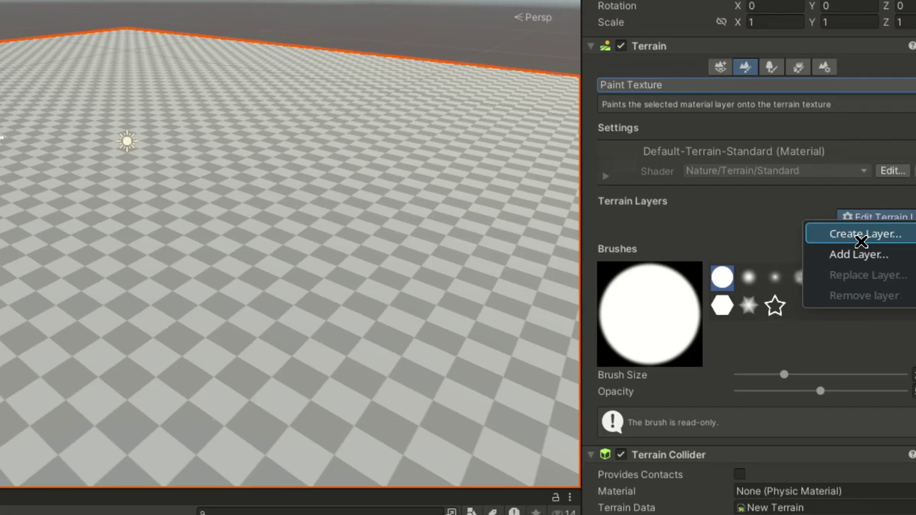
{"action": "left_click", "coordinate": [862, 246]}
{"action": "left_click", "coordinate": [803, 311]}
{"action": "double_click", "coordinate": [828, 274]}
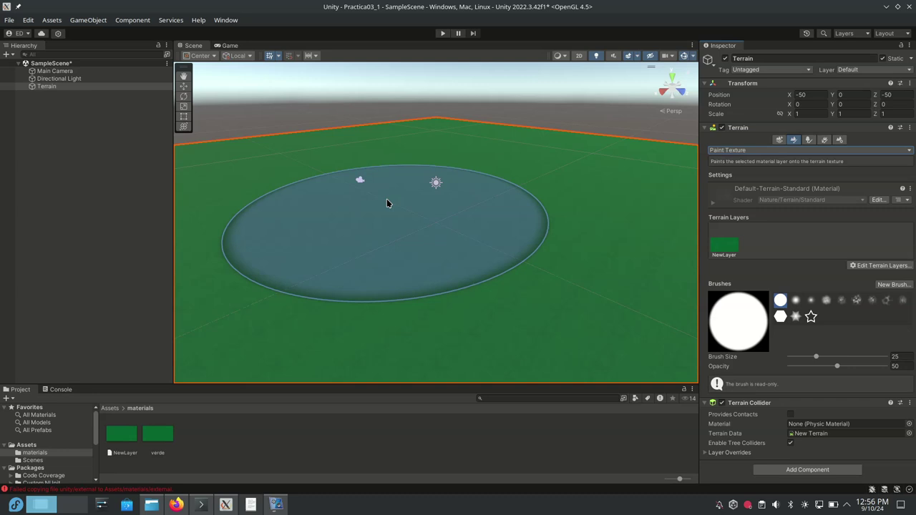
{"action": "key", "text": "bracketright"}
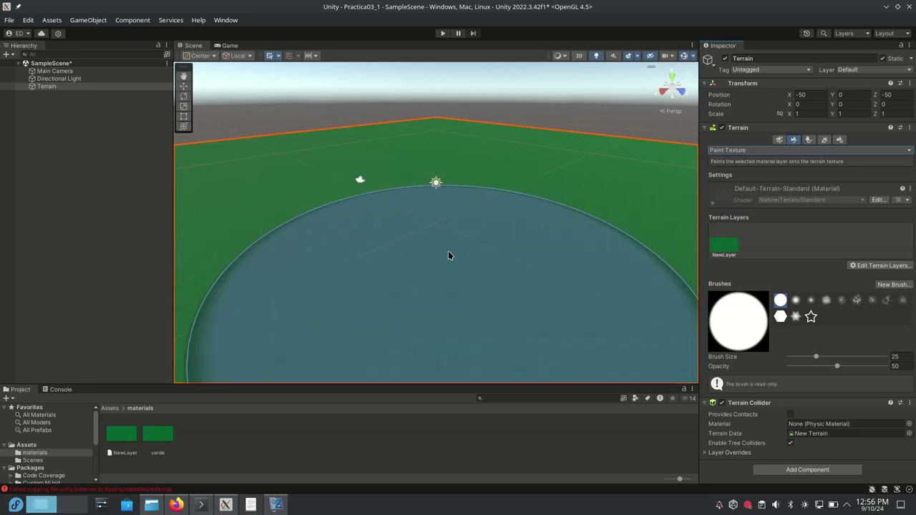
{"action": "key", "text": "bracketleft"}
{"action": "key", "text": "bracketleft"}
{"action": "key", "text": "bracketleft"}
{"action": "key", "text": "bracketleft"}
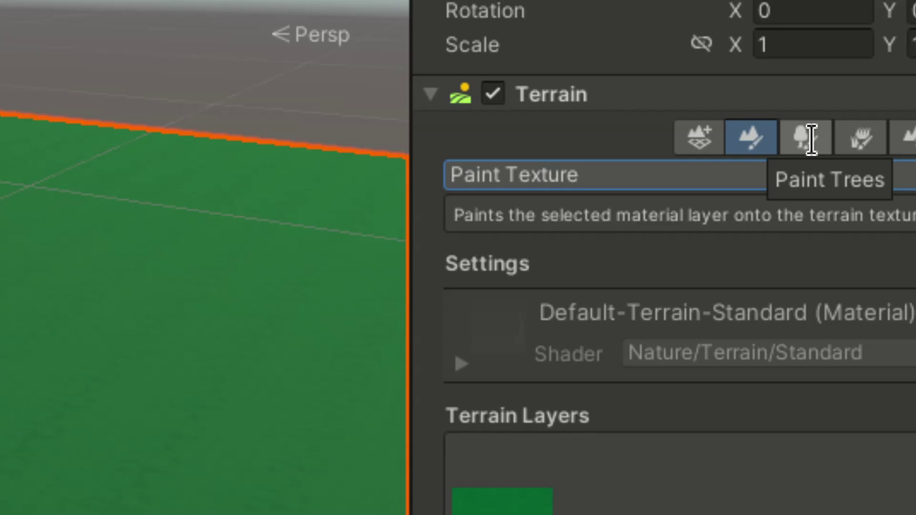
{"action": "left_click", "coordinate": [809, 140]}
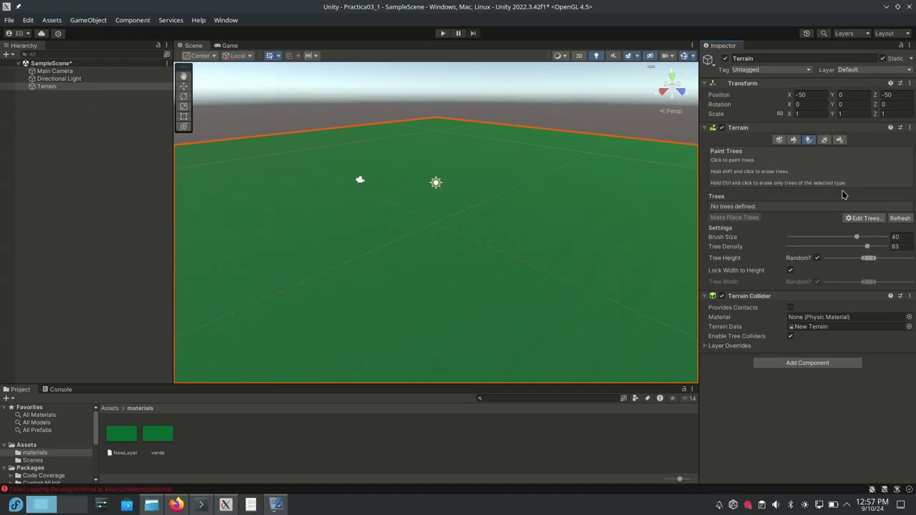
{"action": "left_click", "coordinate": [866, 219]}
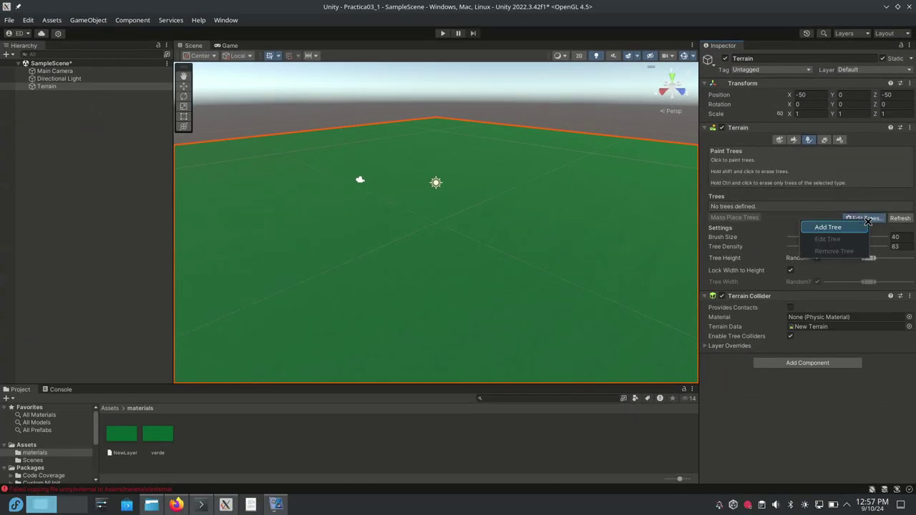
{"action": "left_click", "coordinate": [816, 228]}
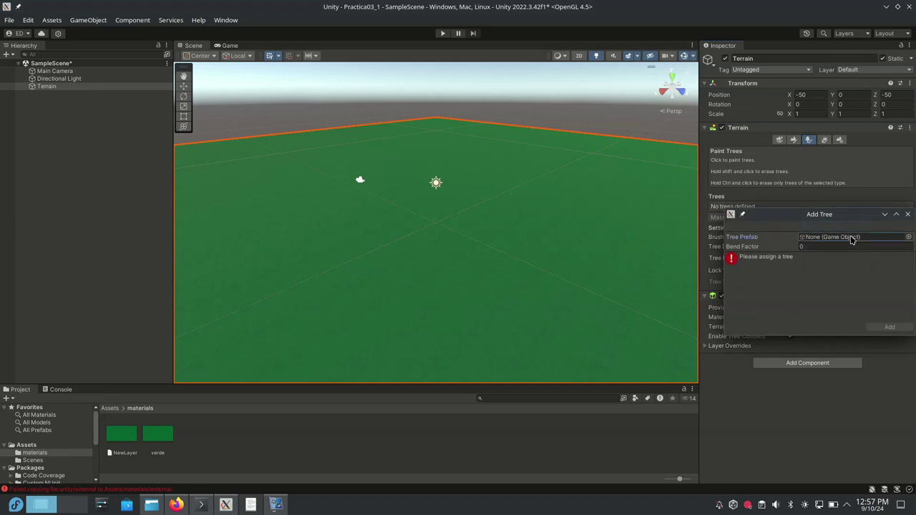
{"action": "left_click", "coordinate": [907, 216]}
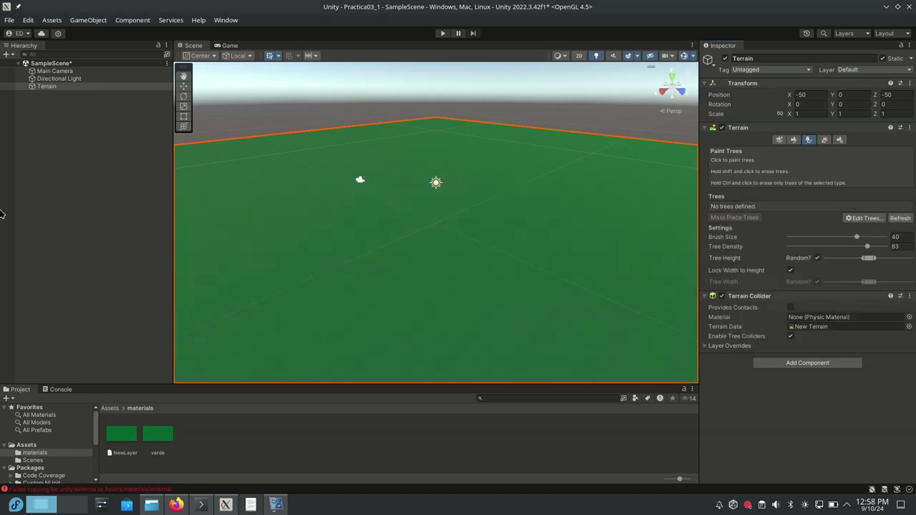
{"action": "left_click", "coordinate": [63, 193]}
{"action": "right_click", "coordinate": [64, 190]}
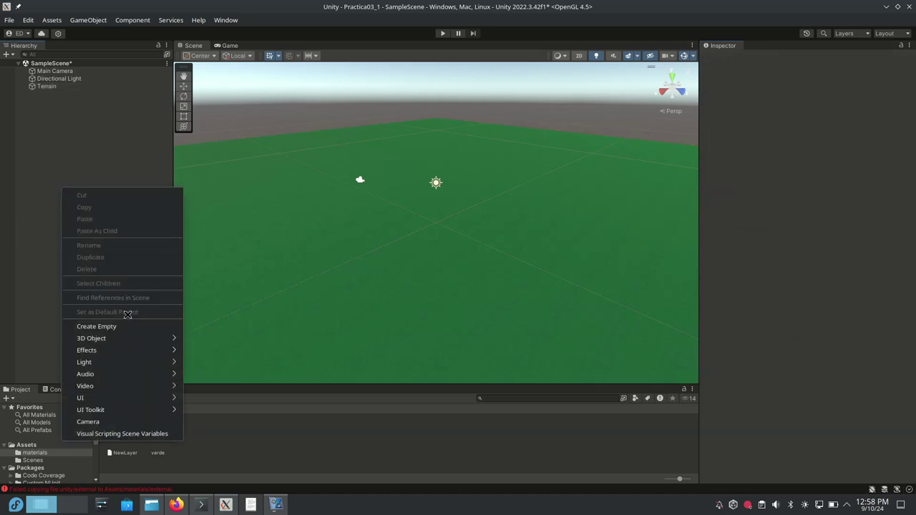
{"action": "mouse_move", "coordinate": [131, 338]}
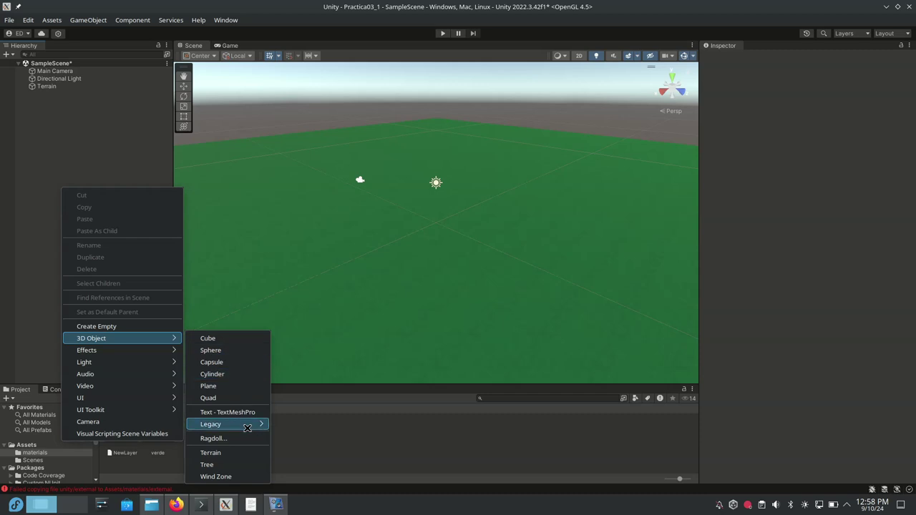
{"action": "mouse_move", "coordinate": [260, 420]}
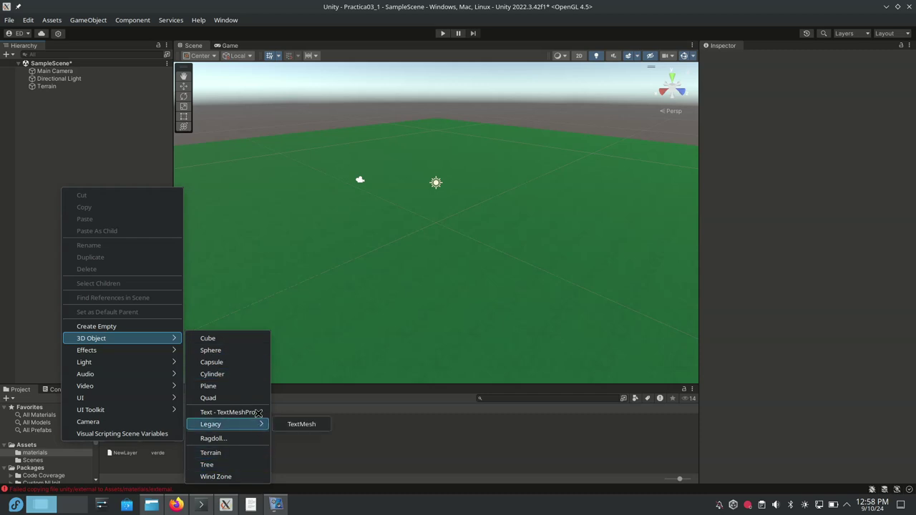
{"action": "left_click", "coordinate": [412, 277]}
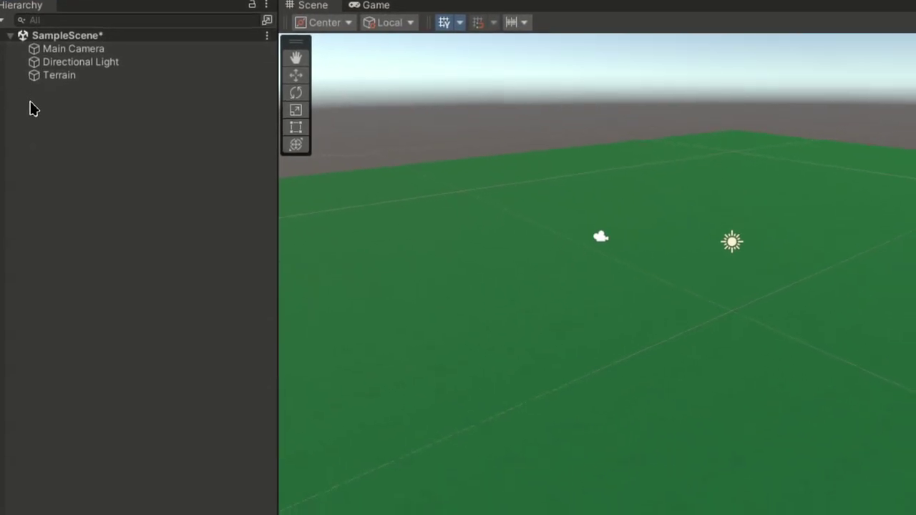
- Add a Tree 3D object to the scene, and view it on the terrain with the Hand tool and nothing selected
{"action": "right_click", "coordinate": [30, 107]}
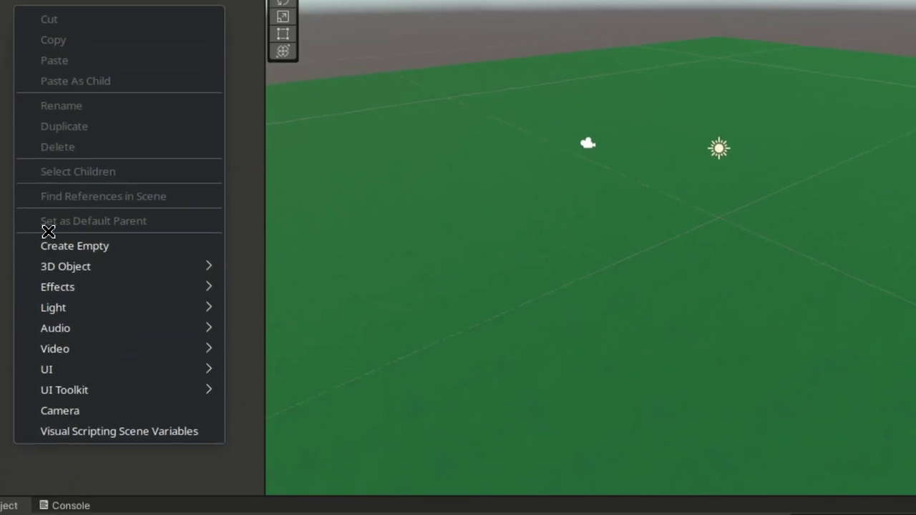
{"action": "mouse_move", "coordinate": [70, 247]}
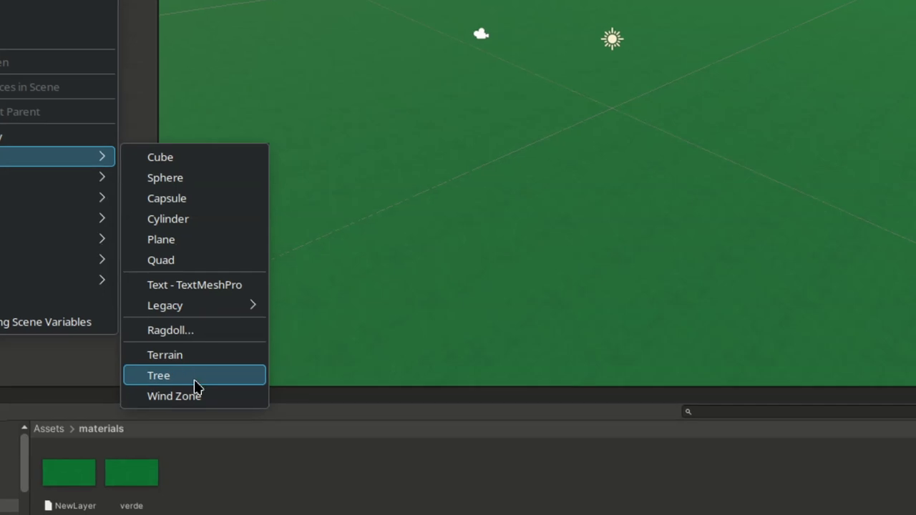
{"action": "left_click", "coordinate": [194, 382]}
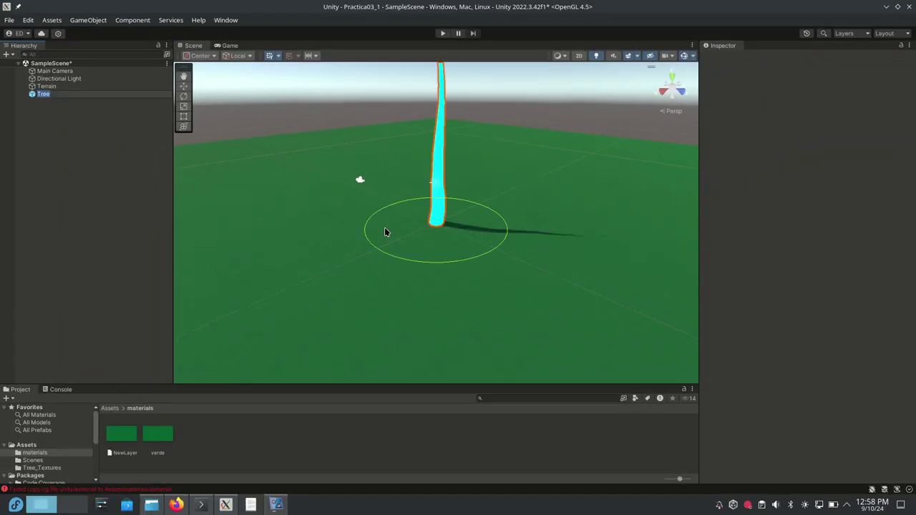
{"action": "scroll", "coordinate": [483, 185], "scroll_direction": "down", "scroll_amount": 5}
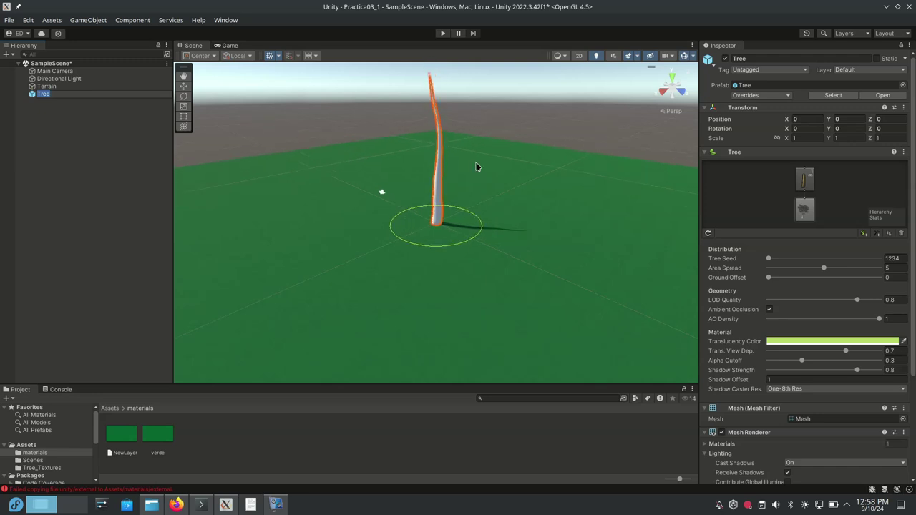
{"action": "left_click", "coordinate": [482, 104]}
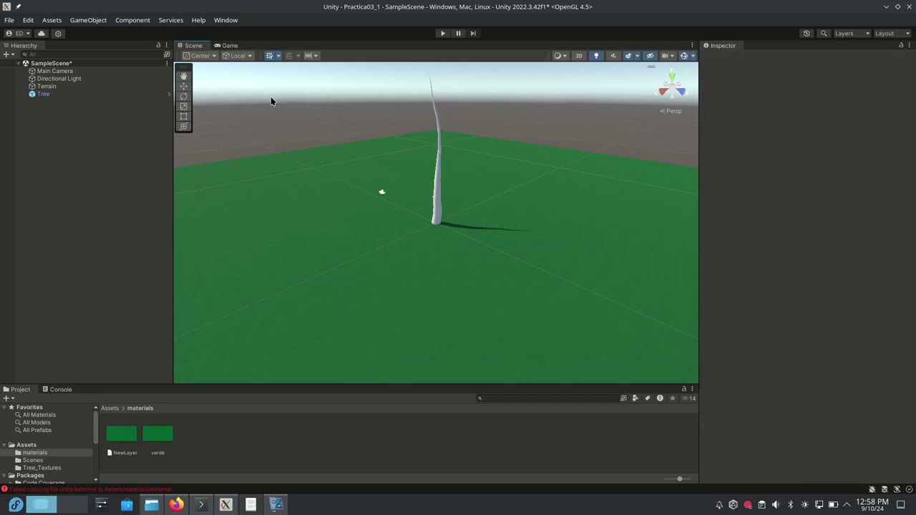
{"action": "left_click", "coordinate": [184, 76]}
{"action": "left_click_drag", "start_coordinate": [403, 96], "coordinate": [507, 168], "text": "alt"}
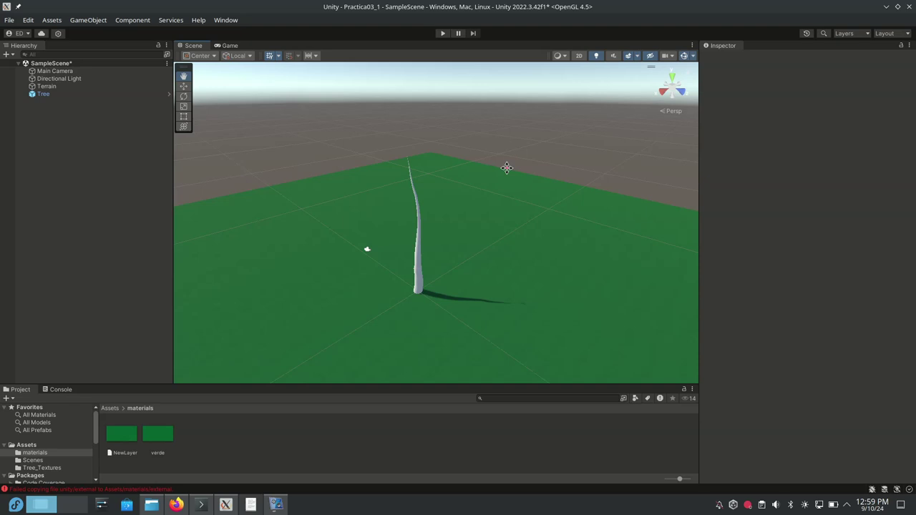
- Delete the existing Tree, add a new Tree 3D object to the scene, and select its trunk branch group
{"action": "left_click", "coordinate": [41, 95]}
{"action": "key", "text": "Delete"}
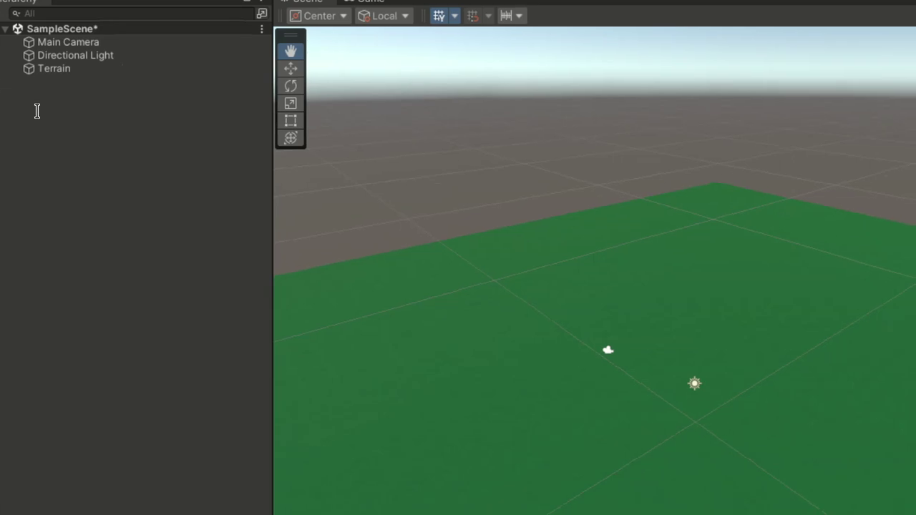
{"action": "right_click", "coordinate": [45, 108]}
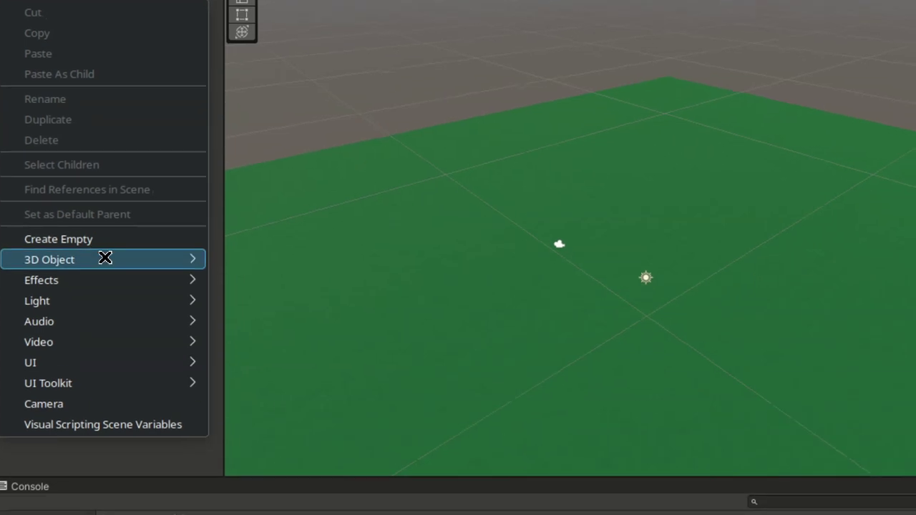
{"action": "mouse_move", "coordinate": [106, 259]}
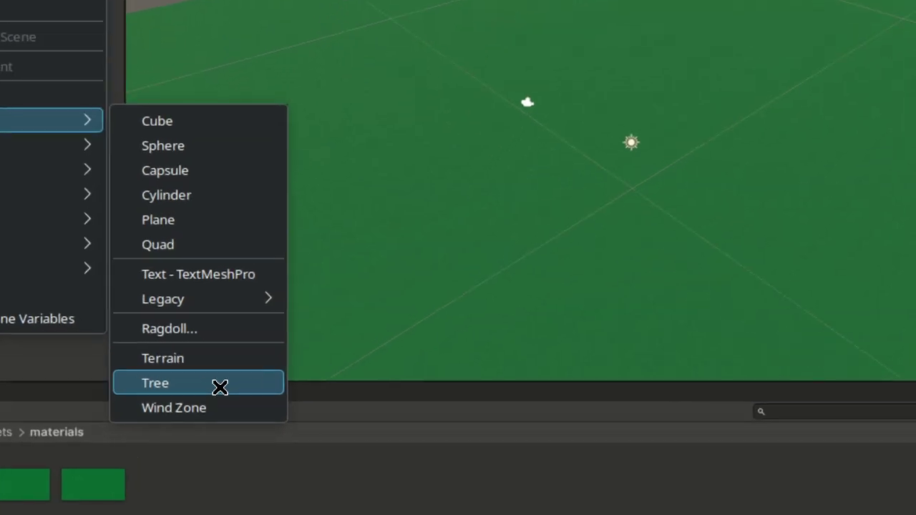
{"action": "left_click", "coordinate": [219, 384]}
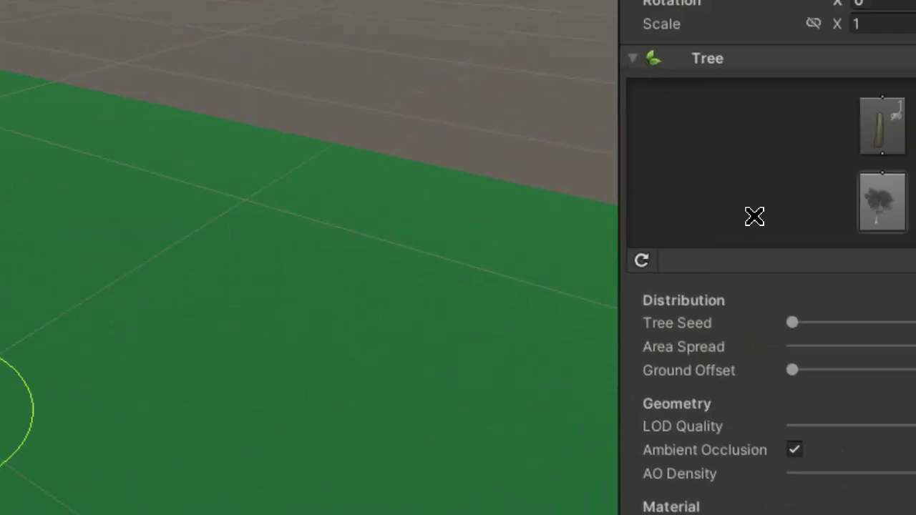
{"action": "left_click", "coordinate": [894, 118]}
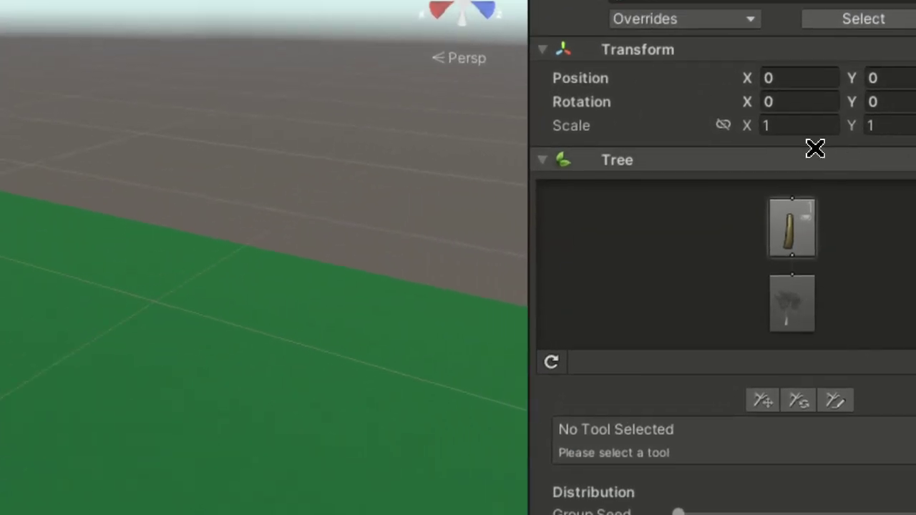
- Try scaling the tree to 0.3 on all three axes, and reset its scale to 1
{"action": "left_click", "coordinate": [719, 139]}
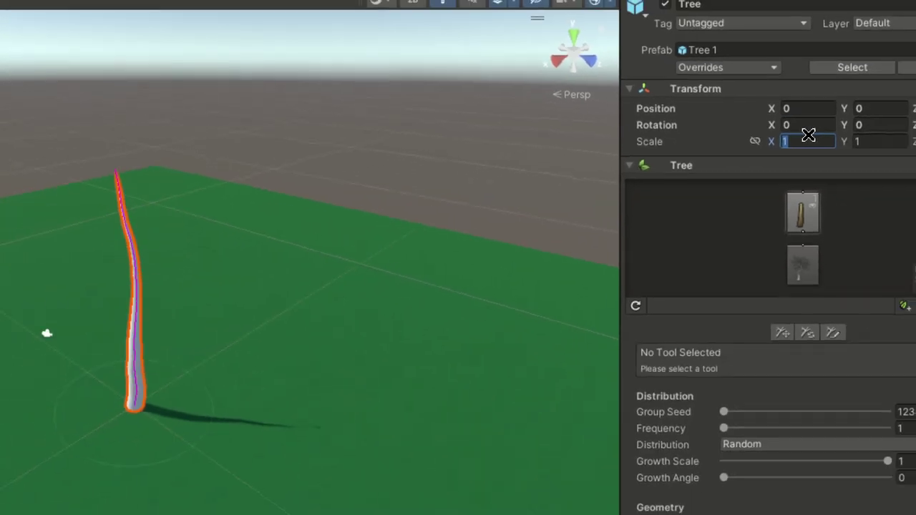
{"action": "type", "text": "0.3"}
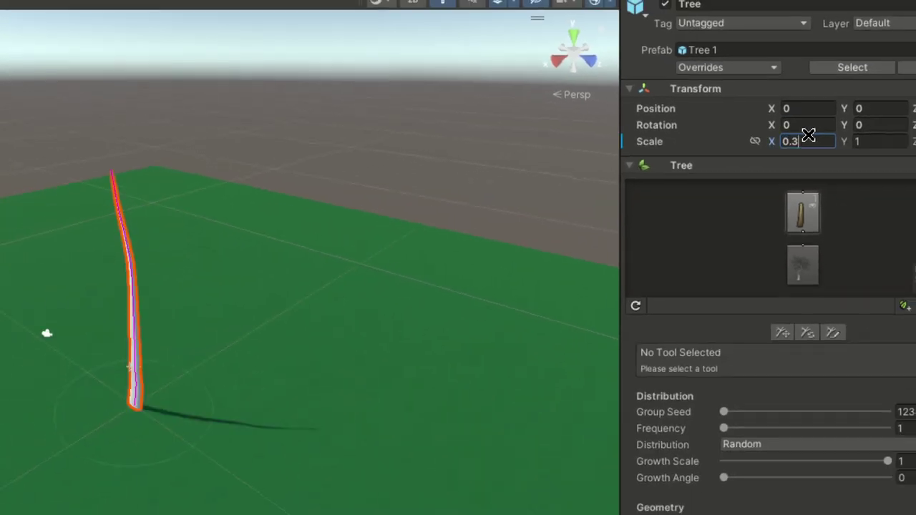
{"action": "left_click", "coordinate": [877, 141]}
{"action": "key", "text": "BackSpace"}
{"action": "type", "text": "0.3"}
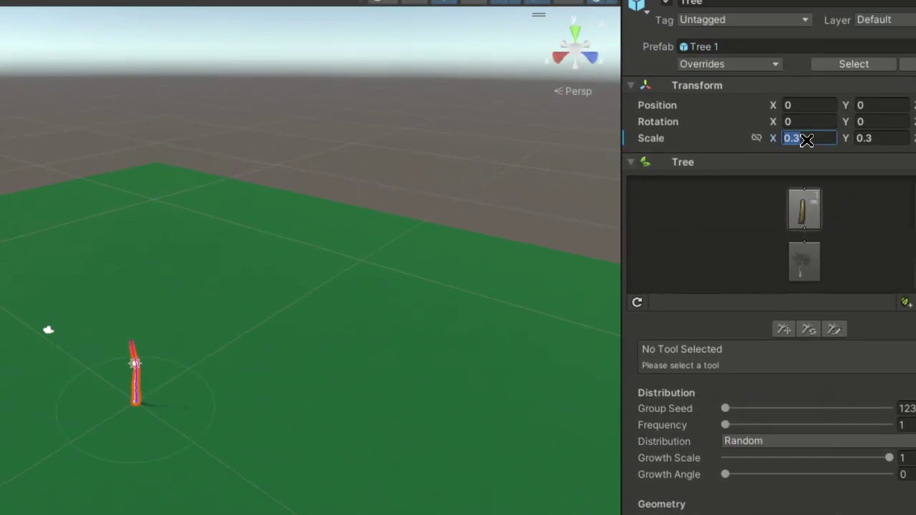
{"action": "type", "text": "1"}
{"action": "left_click", "coordinate": [887, 138]}
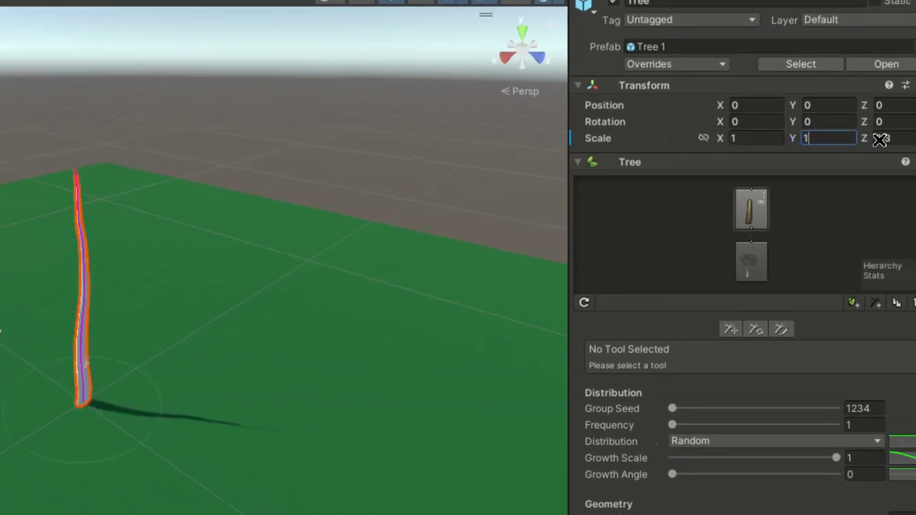
{"action": "left_click", "coordinate": [910, 139]}
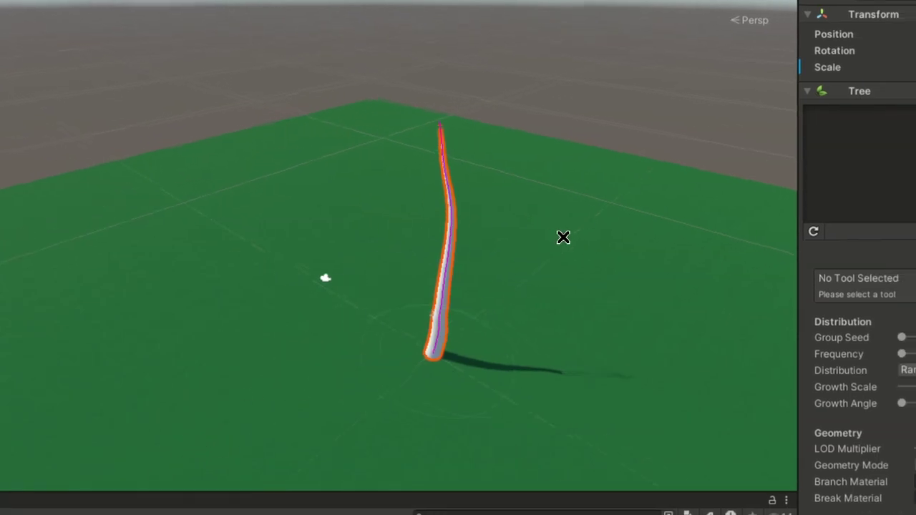
- Build up the tree's branching with three branch groups on the trunk, one on each of two of those, and one on a second-level group
{"action": "left_click_drag", "start_coordinate": [563, 237], "coordinate": [728, 250], "text": "alt"}
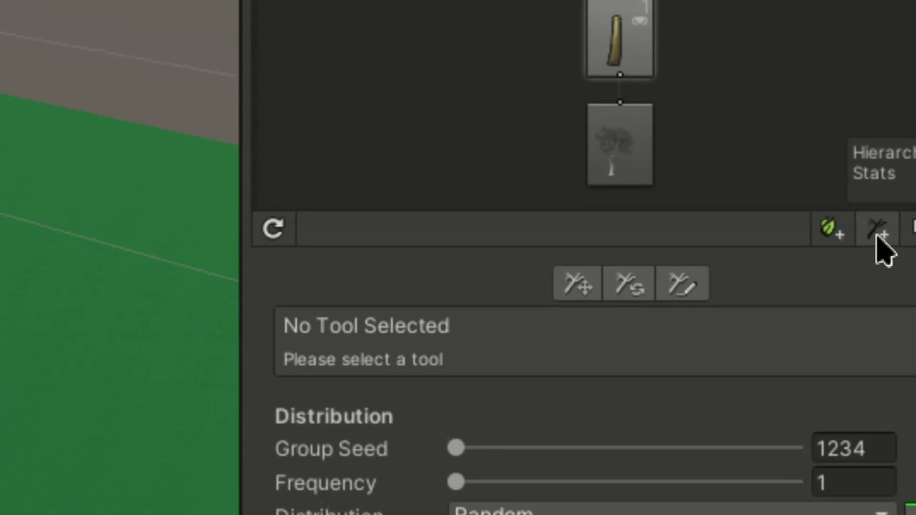
{"action": "left_click", "coordinate": [879, 234]}
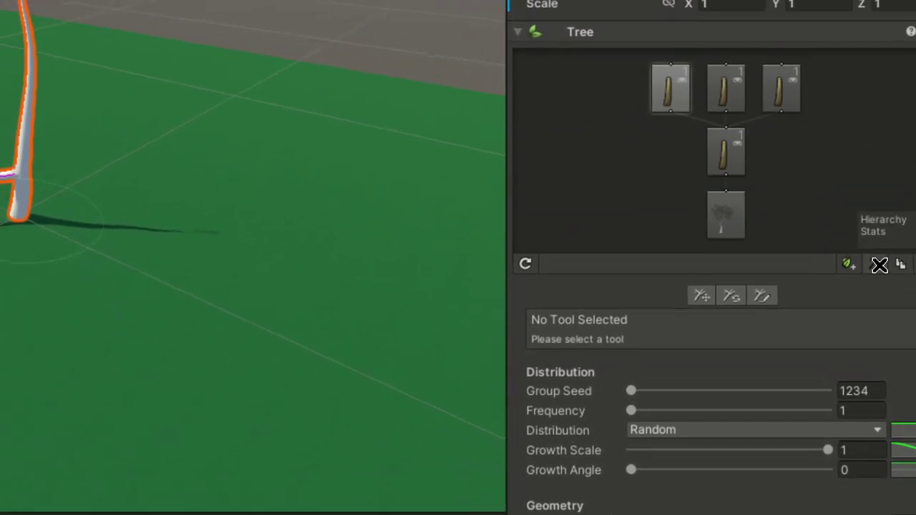
{"action": "left_click", "coordinate": [879, 265]}
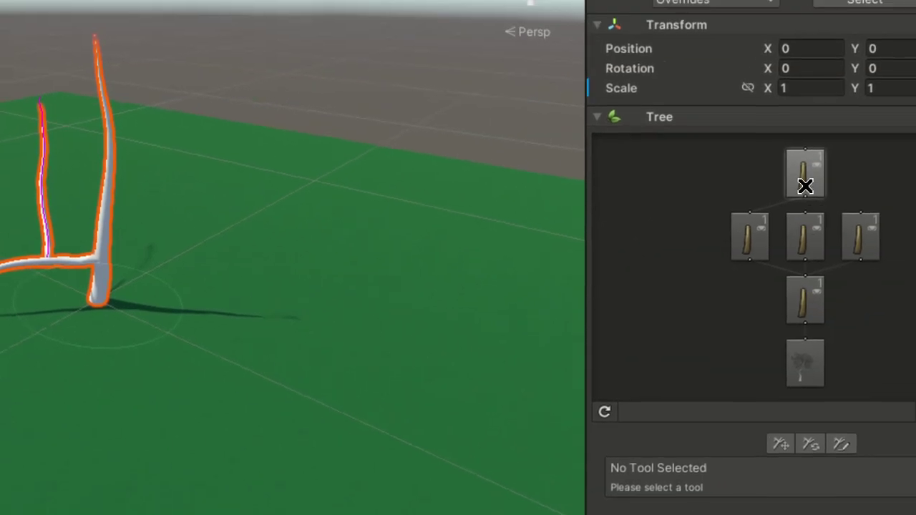
{"action": "left_click", "coordinate": [804, 240]}
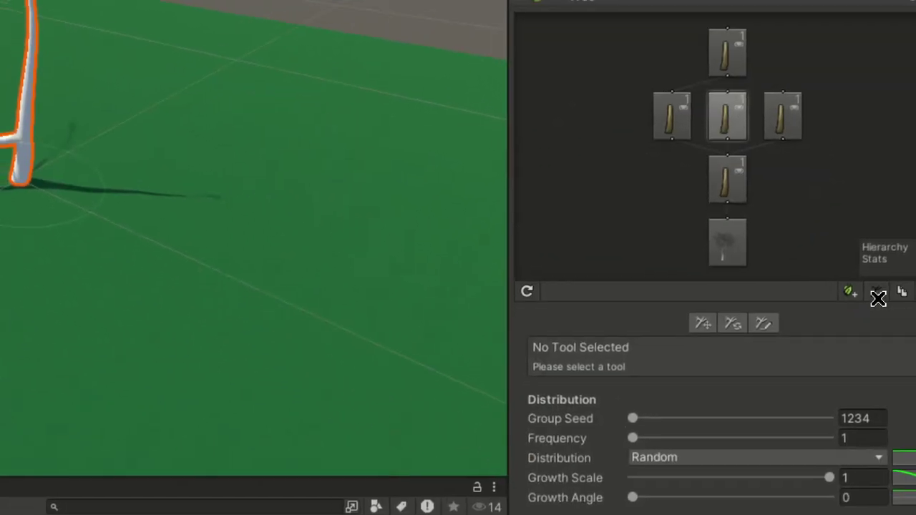
{"action": "left_click", "coordinate": [864, 295]}
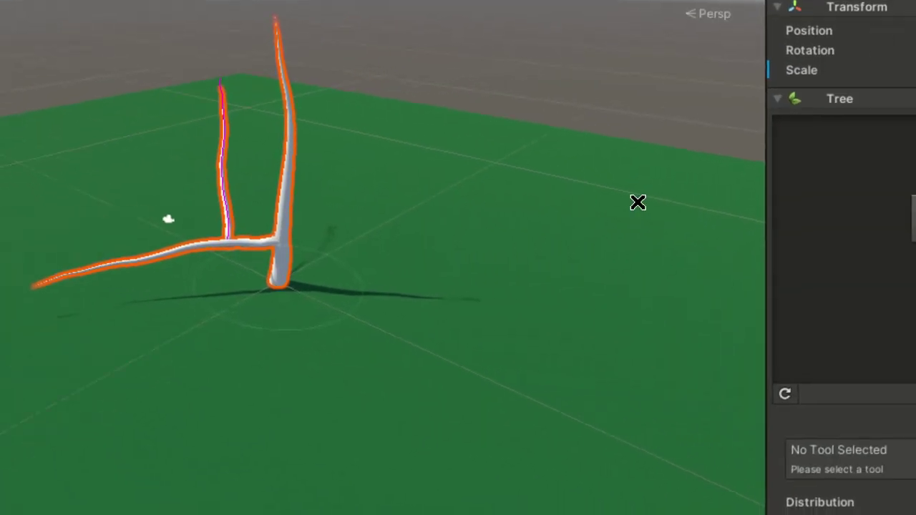
{"action": "left_click", "coordinate": [770, 136]}
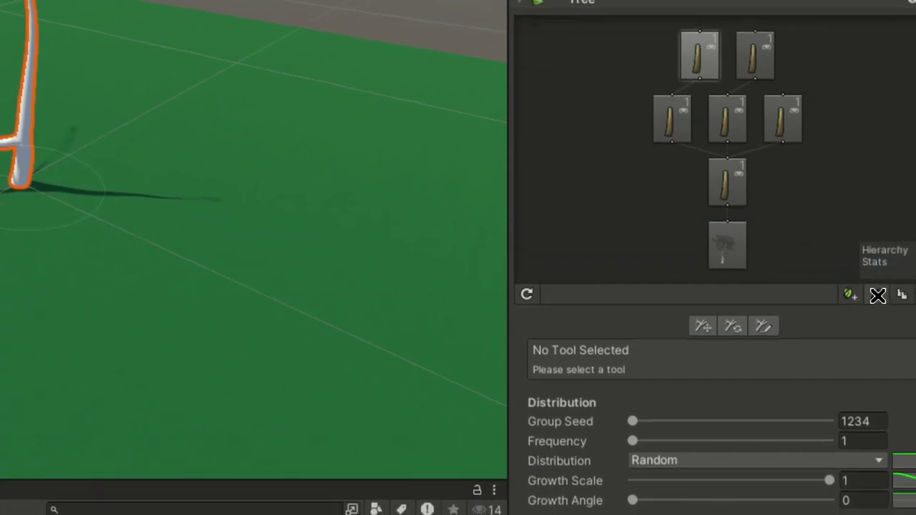
{"action": "left_click", "coordinate": [877, 295]}
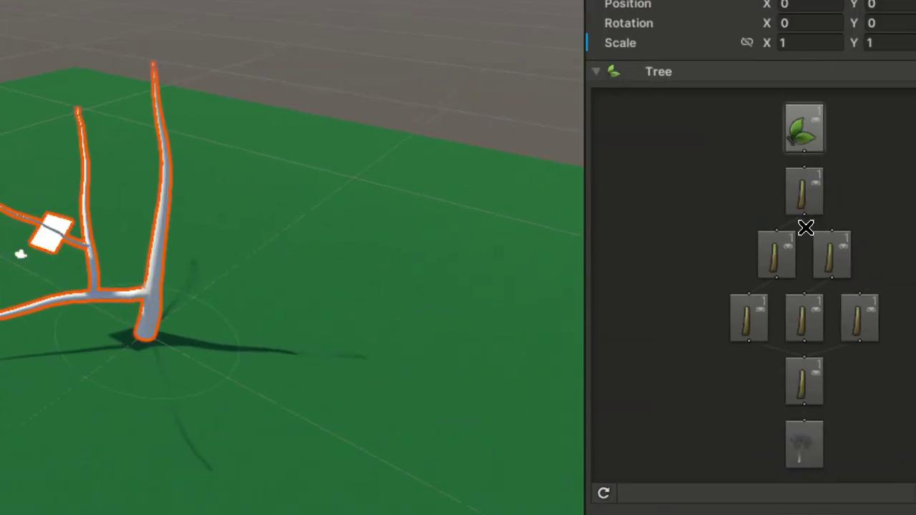
- Add another leaf group to the uppermost branch group with a frequency of 16, and set that branch group's frequency to 12
{"action": "left_click", "coordinate": [797, 234]}
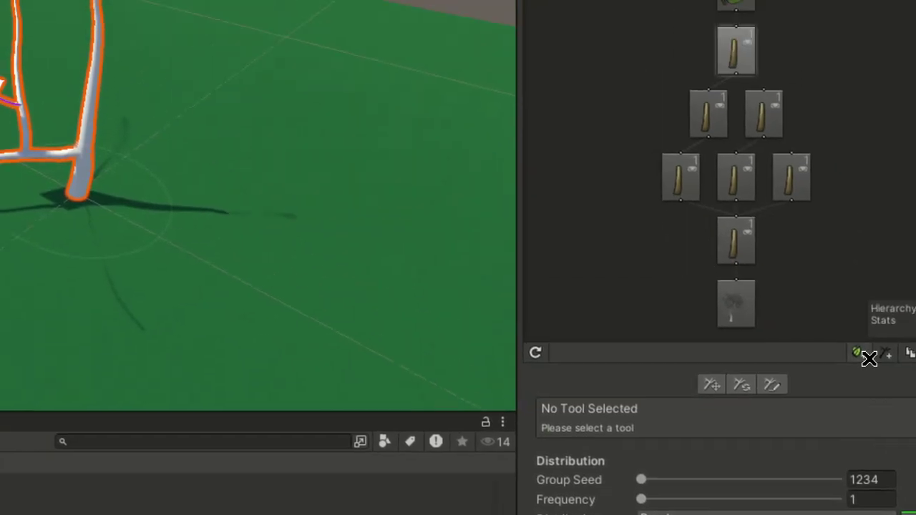
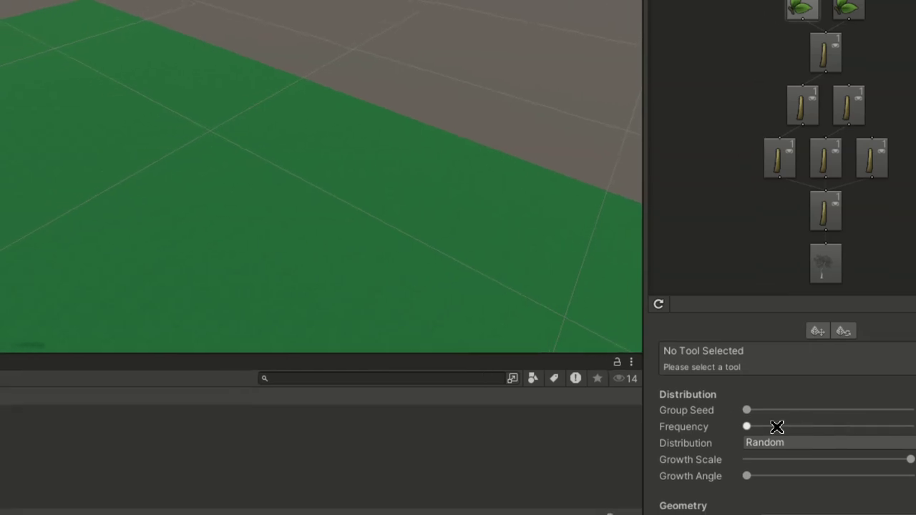
{"action": "left_click_drag", "start_coordinate": [764, 427], "coordinate": [777, 427]}
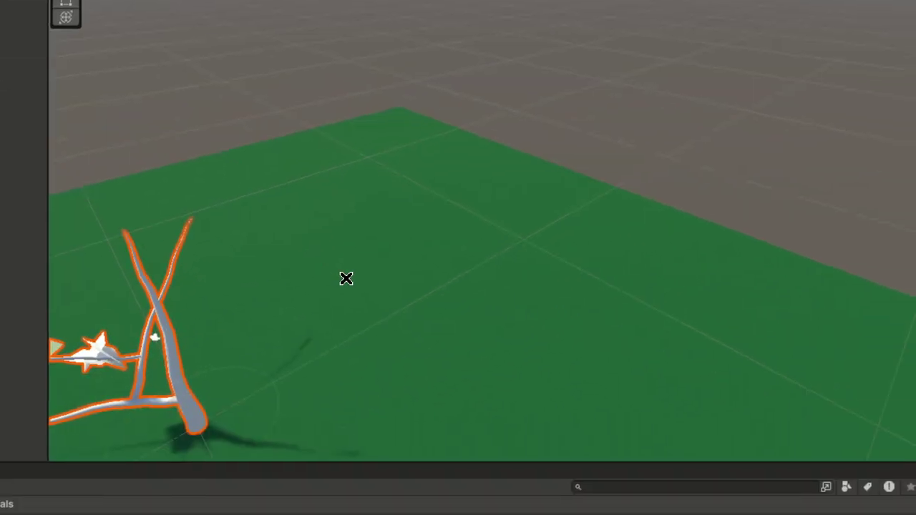
{"action": "left_click_drag", "start_coordinate": [477, 428], "coordinate": [612, 279], "text": "alt"}
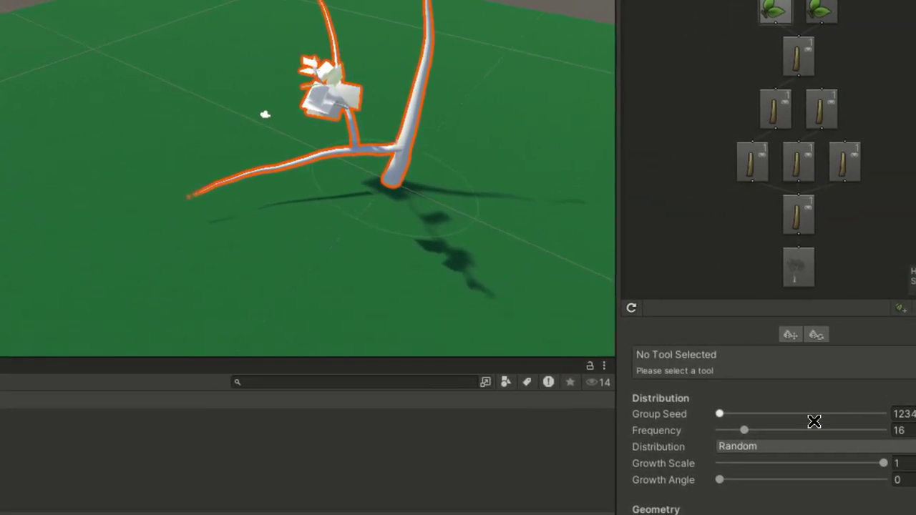
{"action": "left_click_drag", "start_coordinate": [773, 427], "coordinate": [796, 428]}
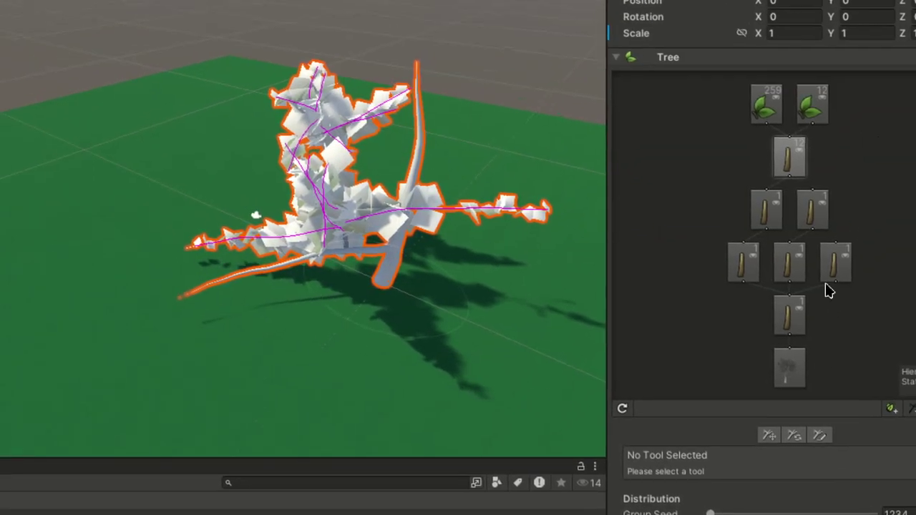
- Set the frequency of the middle branch group on the trunk to 14, and delete the spare branch group beside it
{"action": "left_click", "coordinate": [834, 163]}
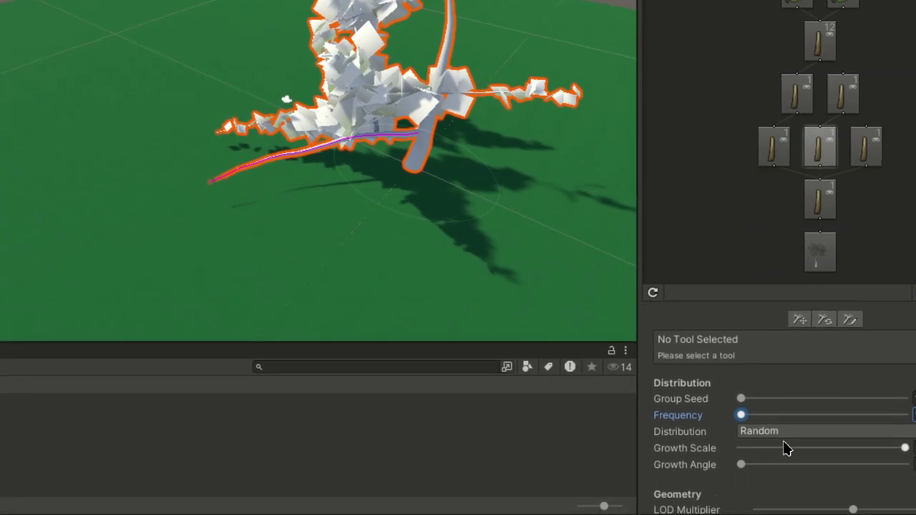
{"action": "left_click_drag", "start_coordinate": [720, 463], "coordinate": [750, 464]}
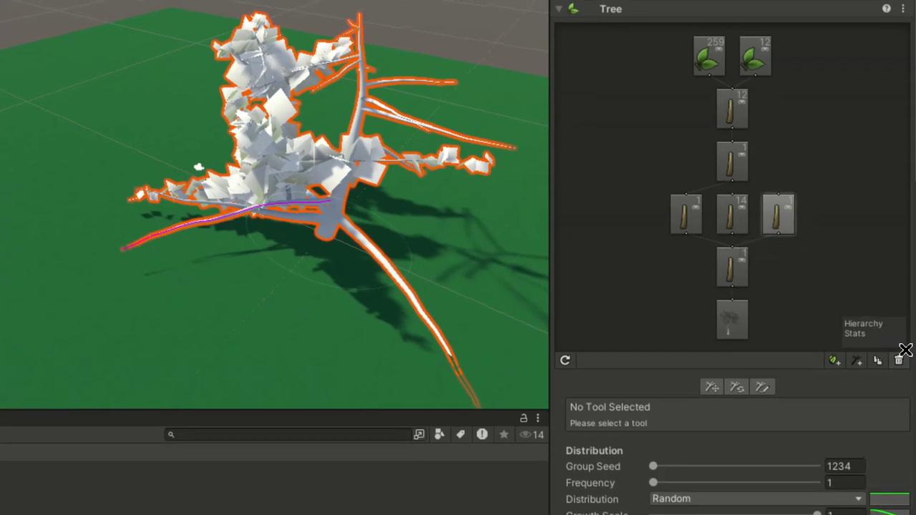
{"action": "left_click", "coordinate": [915, 414]}
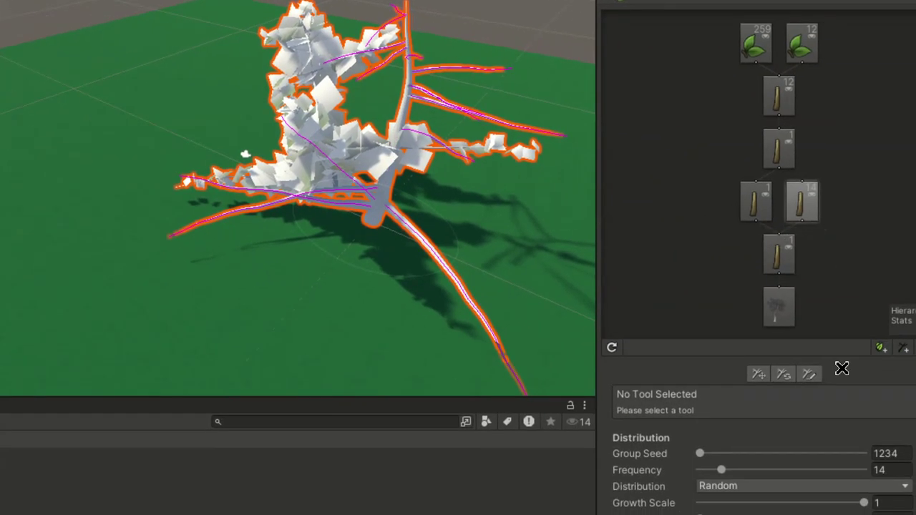
- Add a leaf group with a frequency of 14 to the remaining childless branch group on the trunk
{"action": "left_click", "coordinate": [875, 376]}
{"action": "left_click_drag", "start_coordinate": [739, 420], "coordinate": [759, 419]}
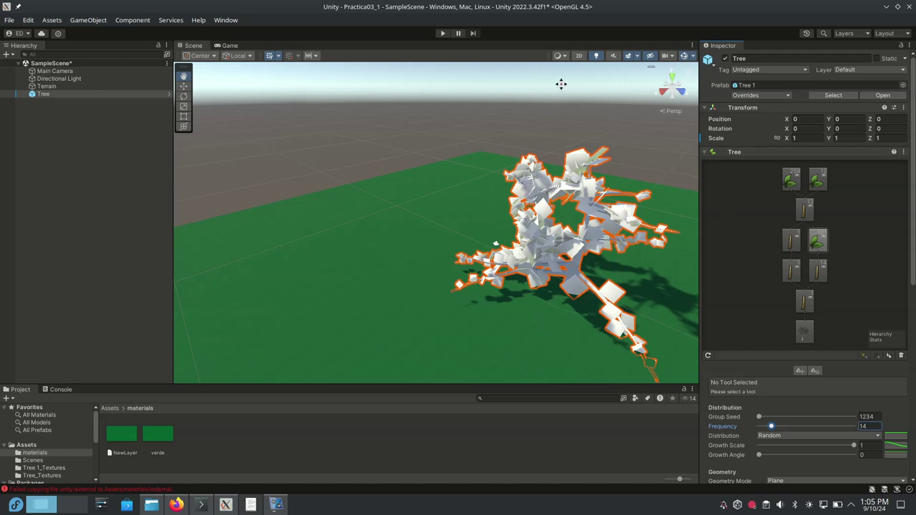
- Run the scene in Play mode and examine the tree in both the Game and Scene views
{"action": "left_click", "coordinate": [444, 33]}
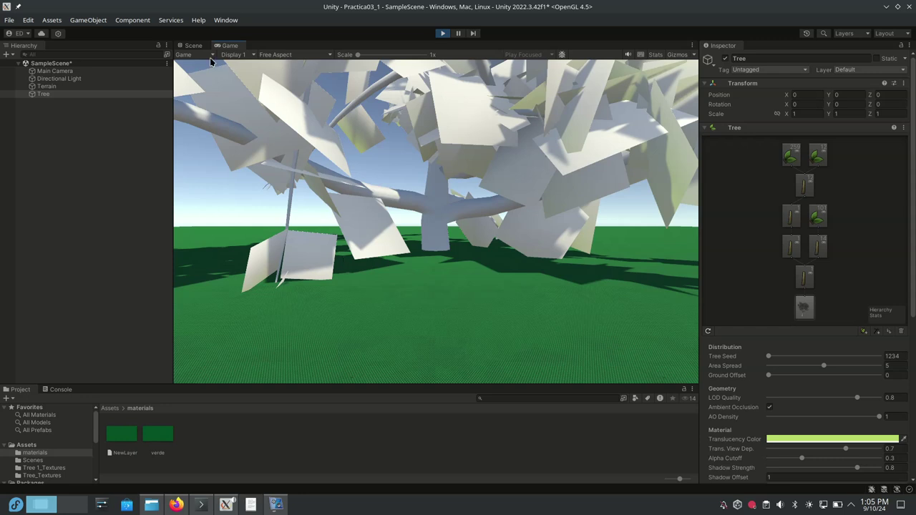
{"action": "left_click", "coordinate": [192, 46]}
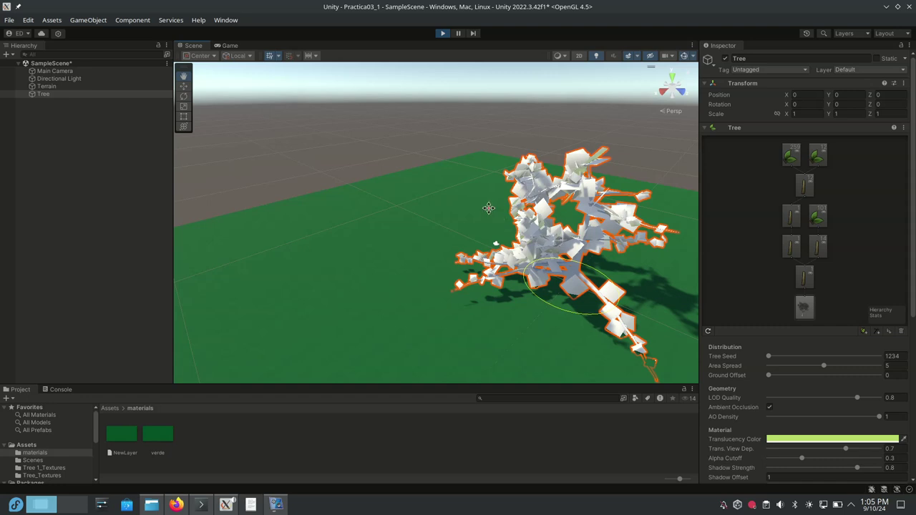
{"action": "left_click", "coordinate": [185, 75]}
{"action": "left_click_drag", "start_coordinate": [346, 239], "coordinate": [287, 228], "text": "alt"}
{"action": "left_click", "coordinate": [224, 46]}
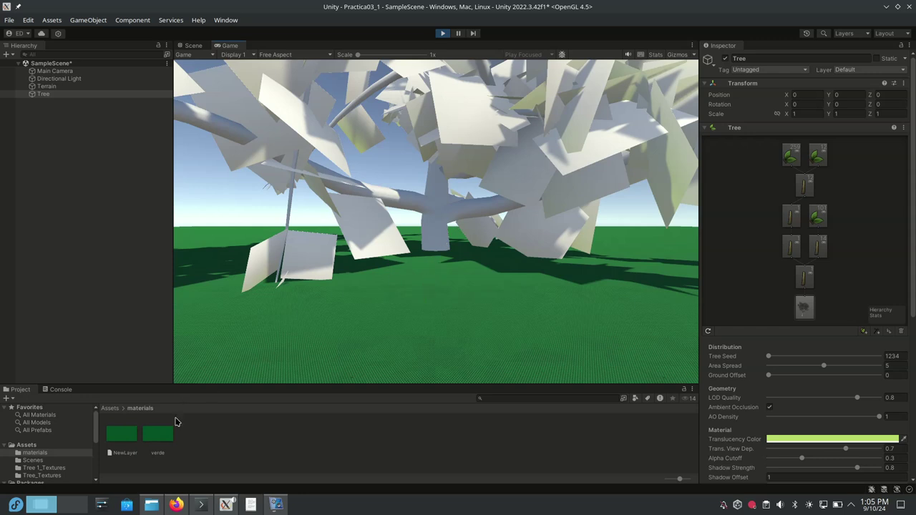
- Apply the verde texture to the tree, and check its look in the Scene and Game views
{"action": "left_click_drag", "start_coordinate": [158, 434], "coordinate": [466, 114]}
{"action": "left_click", "coordinate": [194, 46]}
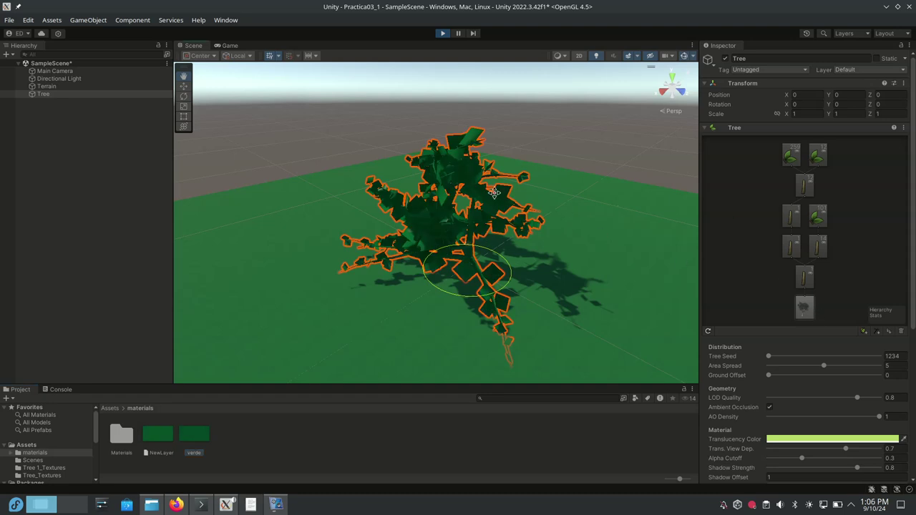
{"action": "left_click", "coordinate": [228, 46]}
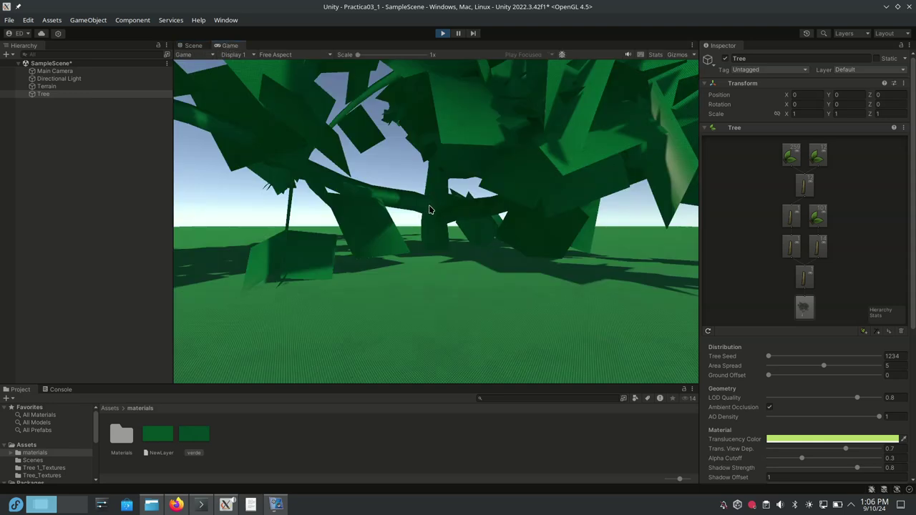
- Switch to Firefox, search the web for "trama en color madera" in a new tab, and look through the results for a wood texture
{"action": "left_click", "coordinate": [804, 278]}
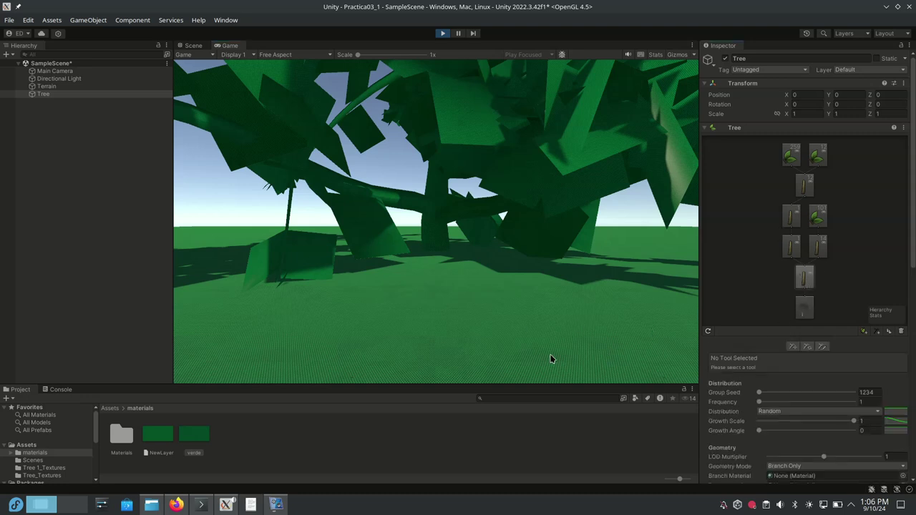
{"action": "left_click", "coordinate": [280, 453]}
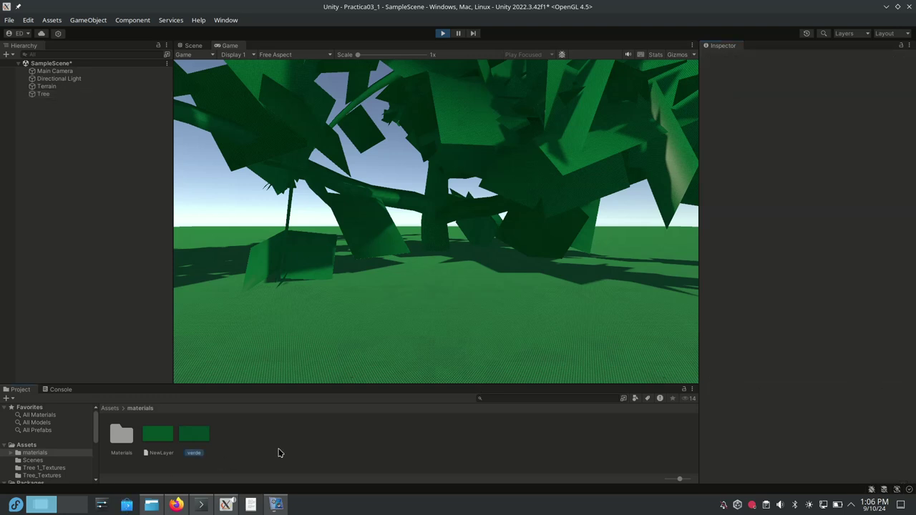
{"action": "left_click", "coordinate": [175, 504]}
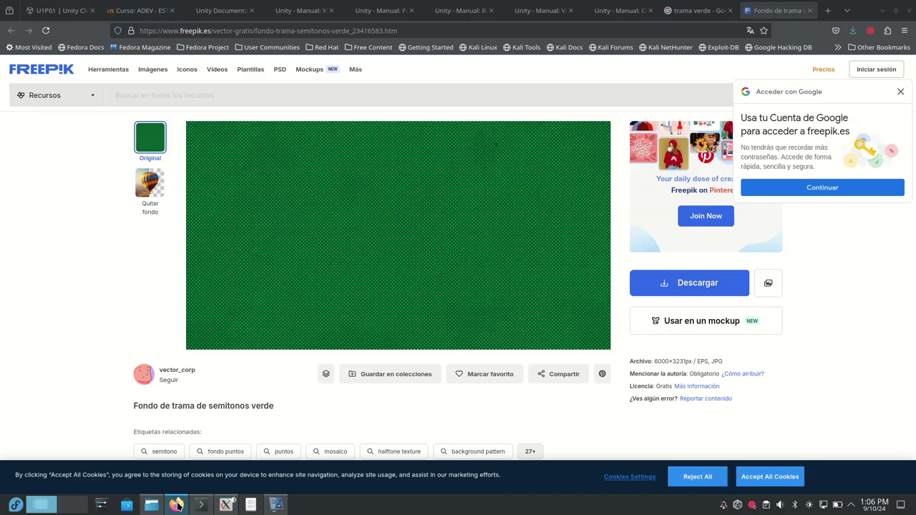
{"action": "left_click", "coordinate": [827, 10]}
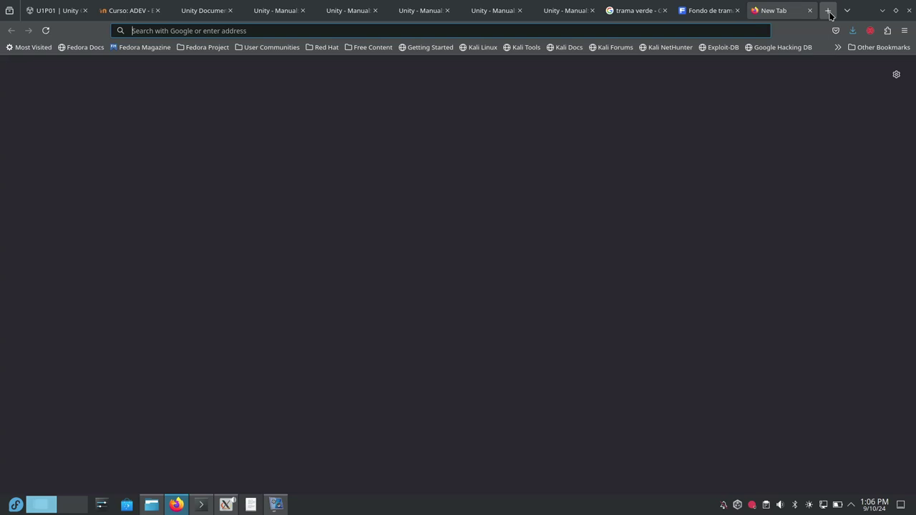
{"action": "type", "text": "tram"}
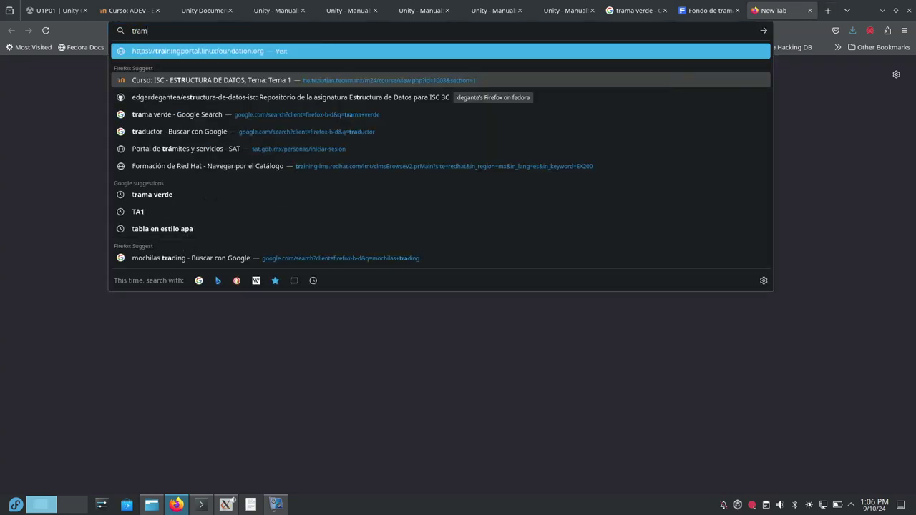
{"action": "type", "text": "a en color ma"}
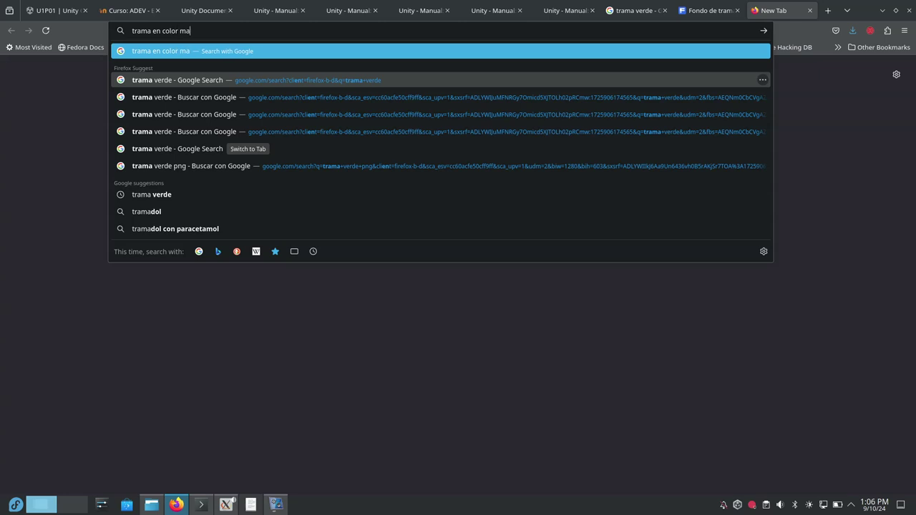
{"action": "type", "text": "dera"}
{"action": "key", "text": "Return"}
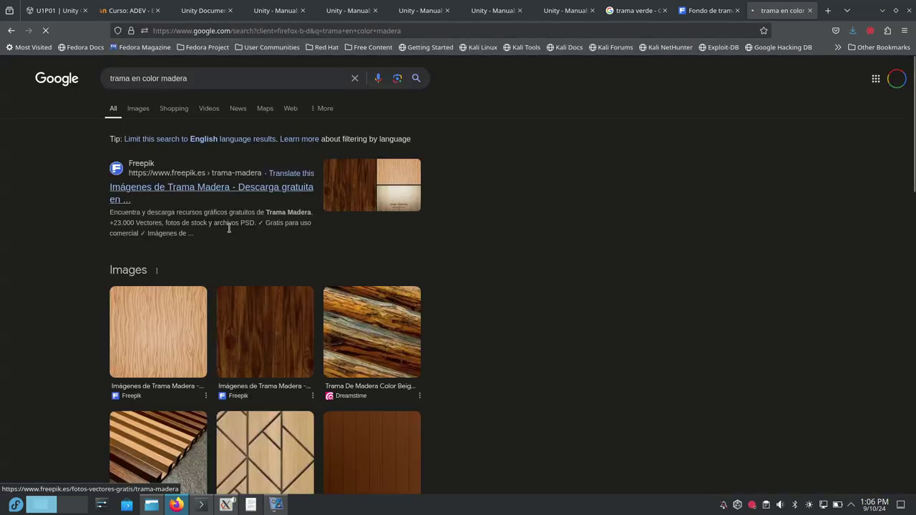
{"action": "scroll", "coordinate": [351, 351], "scroll_direction": "down", "scroll_amount": 5}
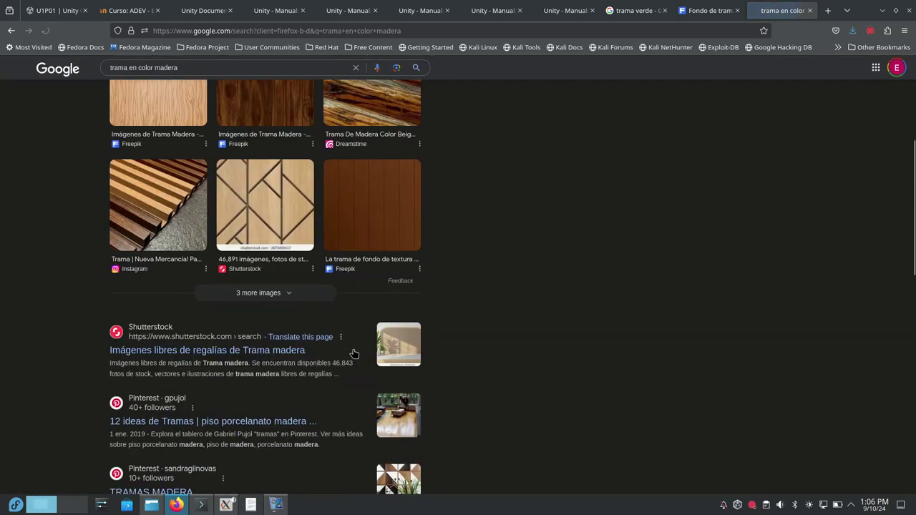
{"action": "scroll", "coordinate": [353, 353], "scroll_direction": "up", "scroll_amount": 4}
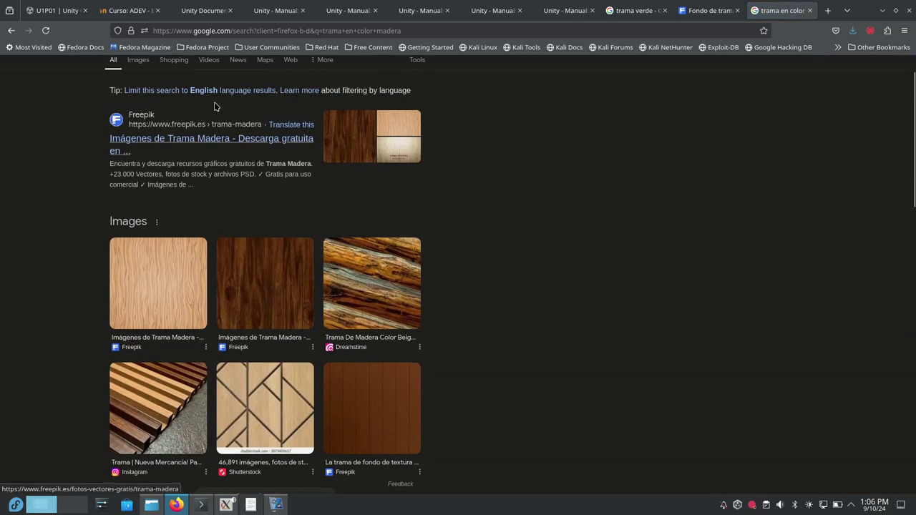
- Change the web search to "trama de árbol" and show the image results
{"action": "scroll", "coordinate": [164, 68], "scroll_direction": "up", "scroll_amount": 1}
{"action": "left_click_drag", "start_coordinate": [188, 79], "coordinate": [129, 79]}
{"action": "type", "text": "de a"}
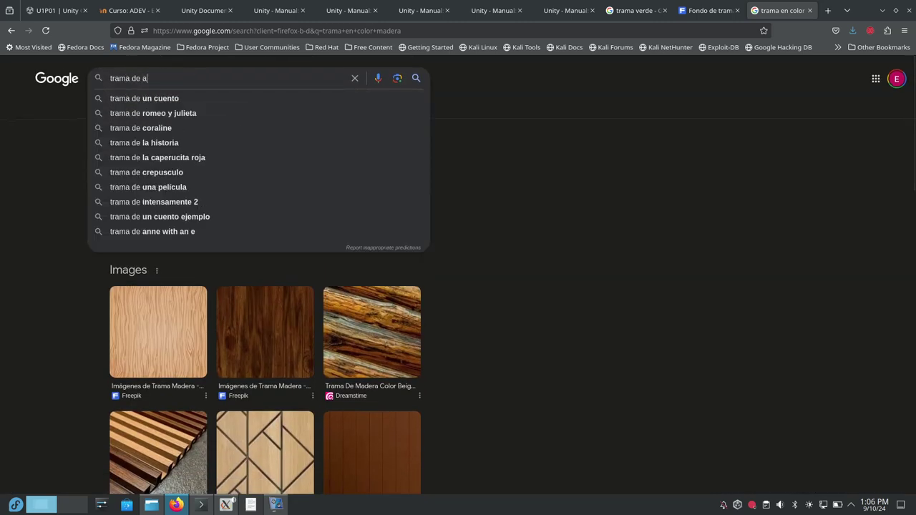
{"action": "key", "text": "BackSpace"}
{"action": "type", "text": "árbol"}
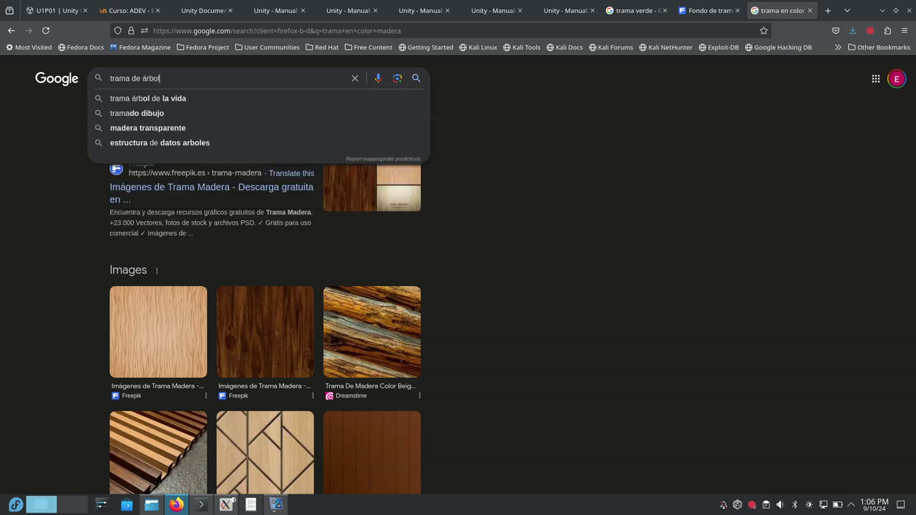
{"action": "key", "text": "Return"}
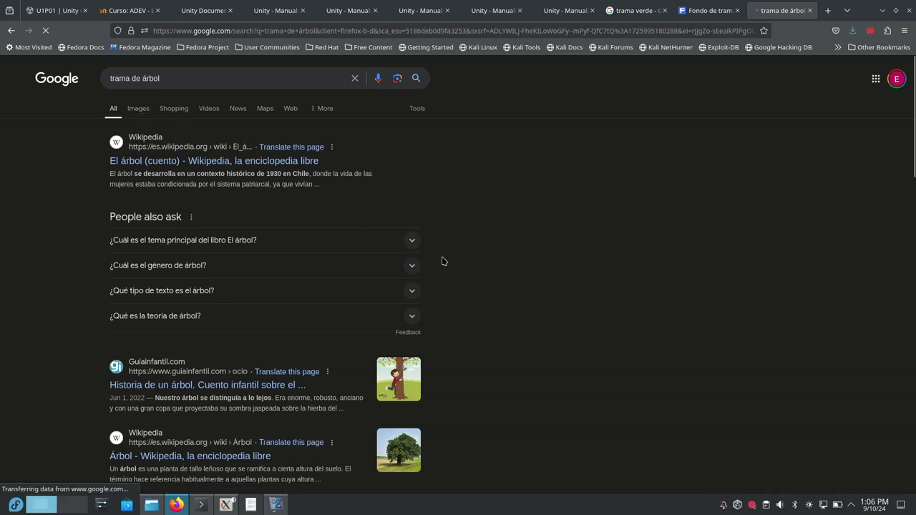
{"action": "left_click", "coordinate": [138, 108]}
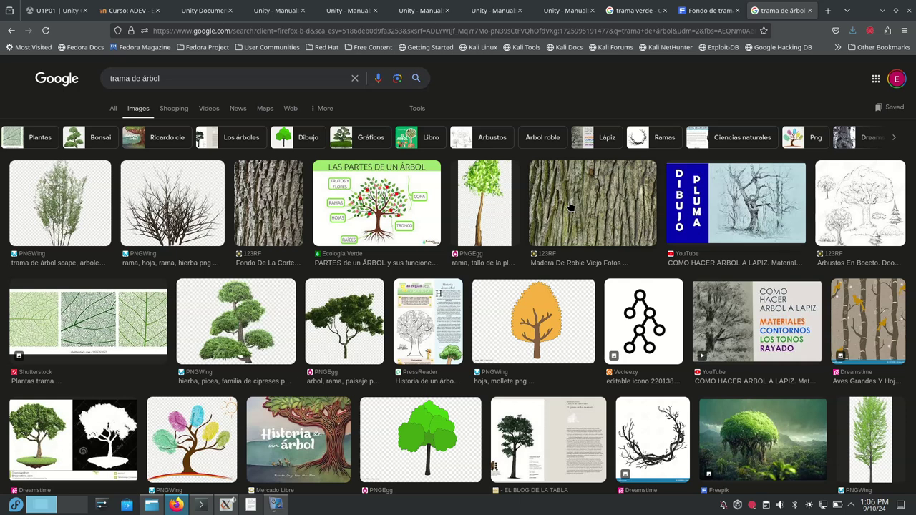
- Save the old oak bark image from 123RF to the Downloads folder as madera.jpg
{"action": "left_click", "coordinate": [570, 207]}
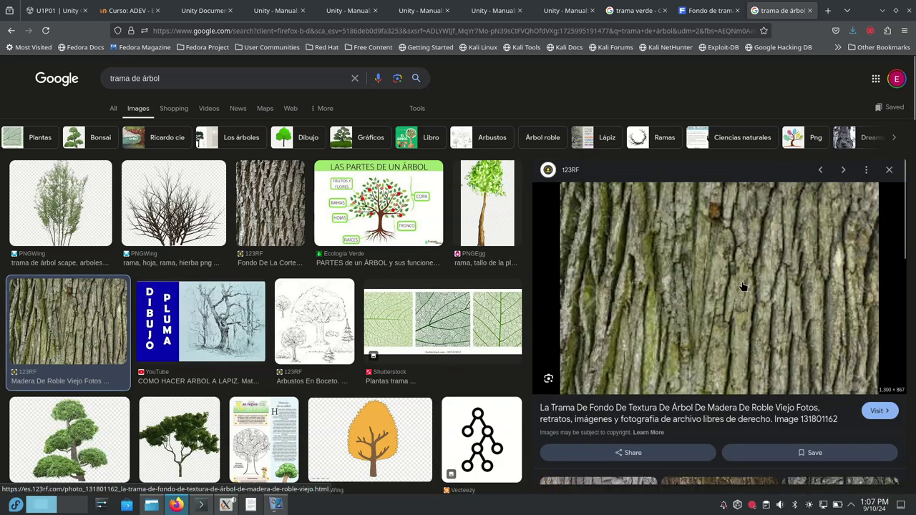
{"action": "right_click", "coordinate": [708, 279]}
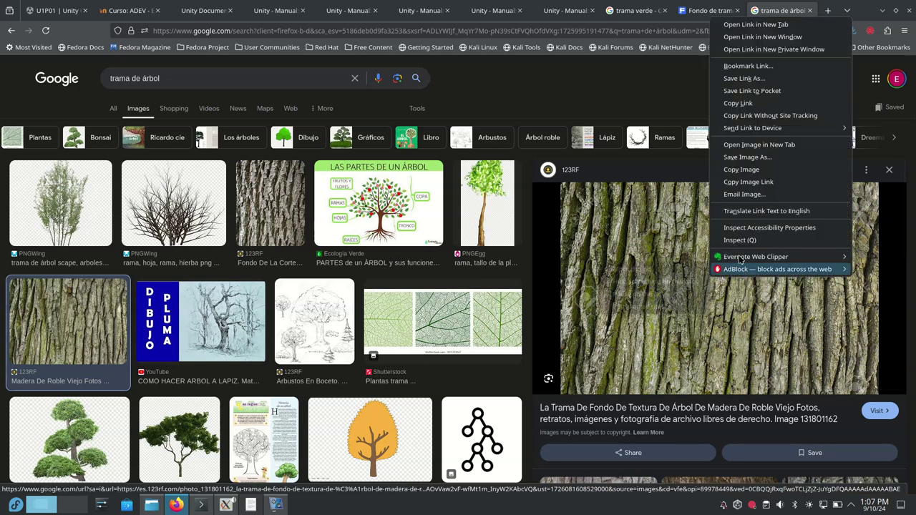
{"action": "left_click", "coordinate": [758, 158]}
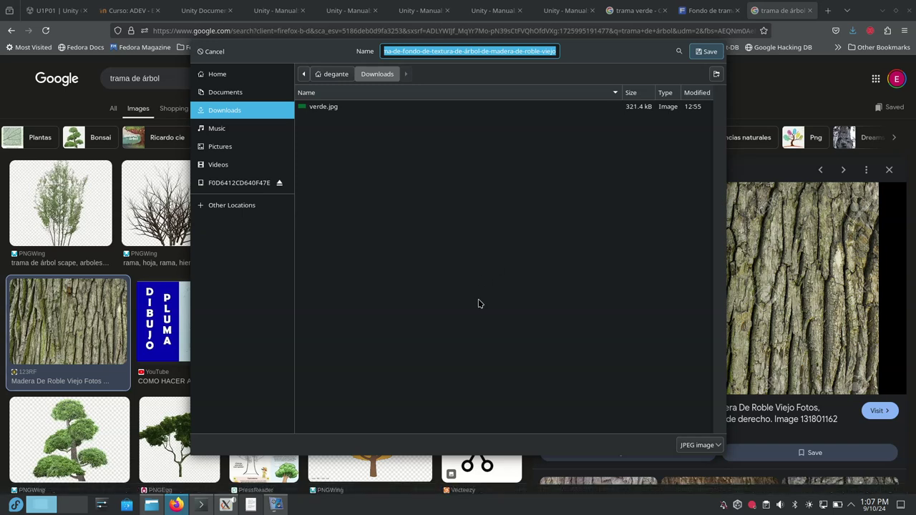
{"action": "type", "text": "madera.jpg"}
{"action": "key", "text": "Return"}
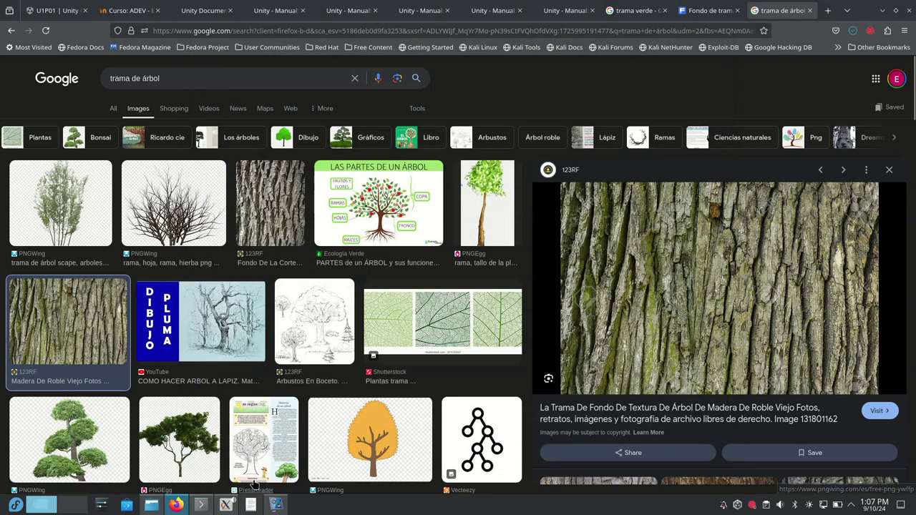
- Switch to Unity and try to bring madera.jpg from the Downloads folder directly into the project's materials folder
{"action": "left_click", "coordinate": [226, 506]}
{"action": "left_click", "coordinate": [151, 505]}
{"action": "left_click_drag", "start_coordinate": [505, 293], "coordinate": [267, 443]}
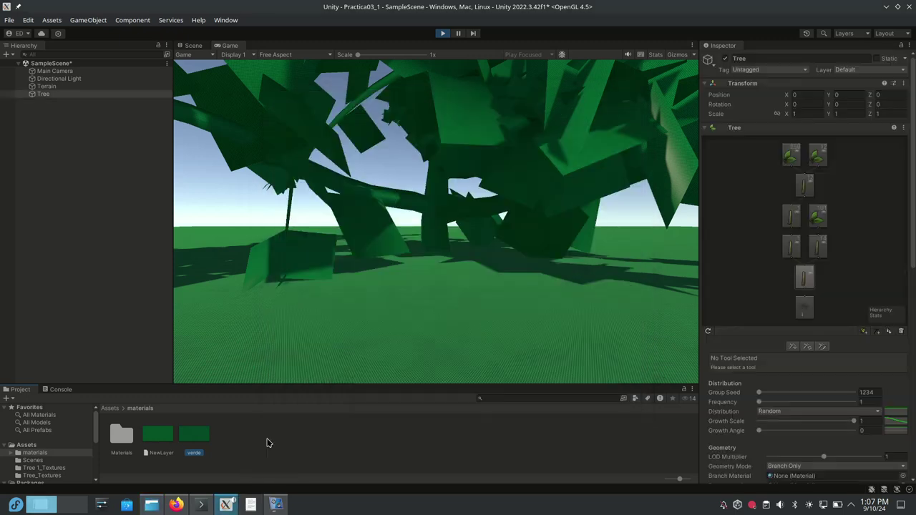
{"action": "left_click", "coordinate": [151, 505]}
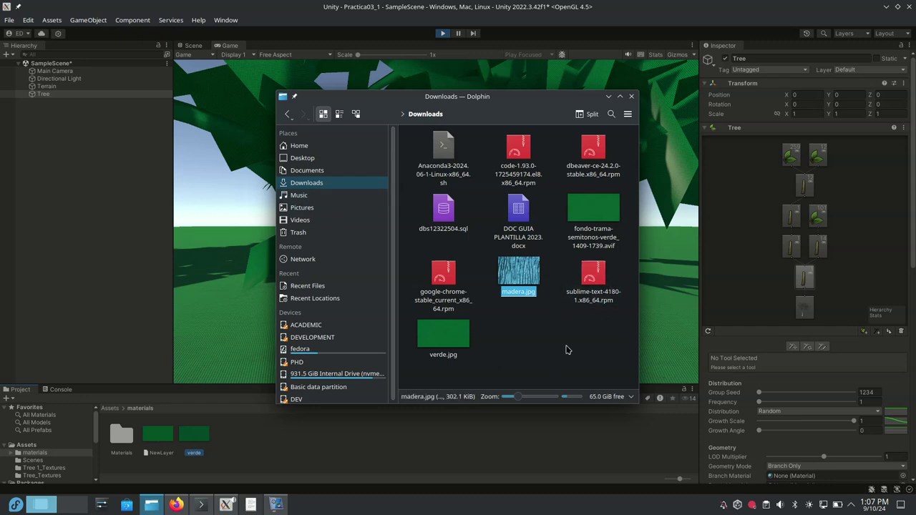
{"action": "left_click", "coordinate": [287, 114]}
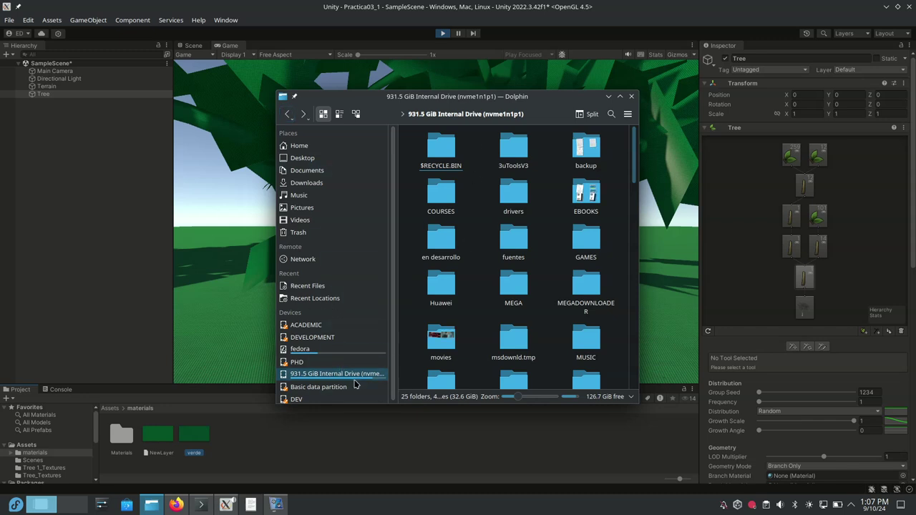
{"action": "left_click", "coordinate": [286, 449]}
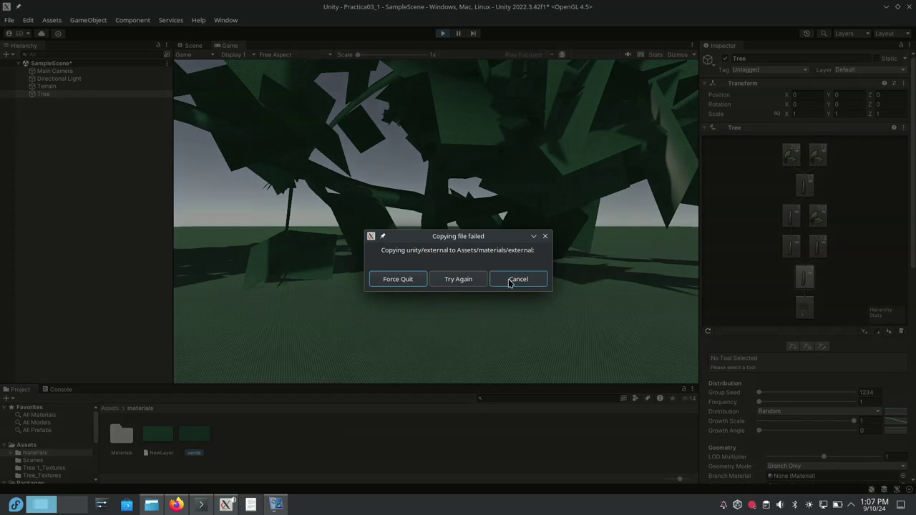
{"action": "left_click", "coordinate": [509, 280]}
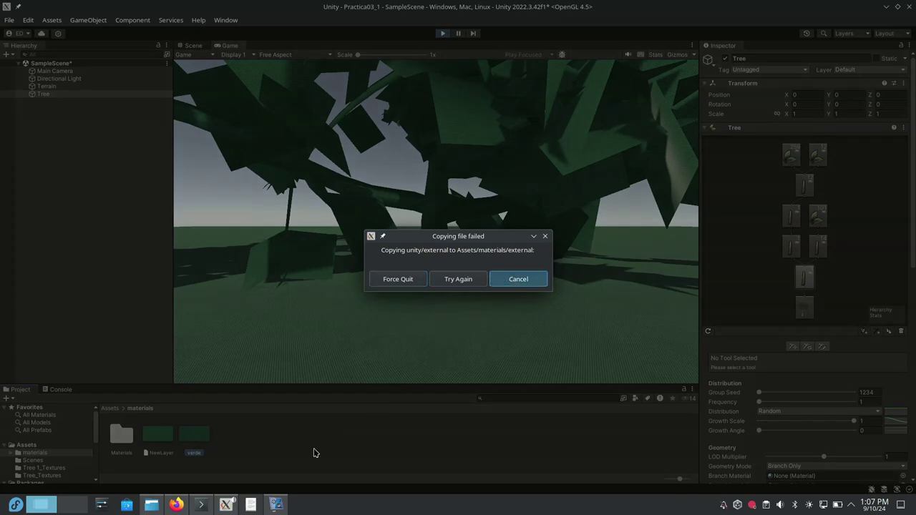
{"action": "left_click", "coordinate": [544, 283]}
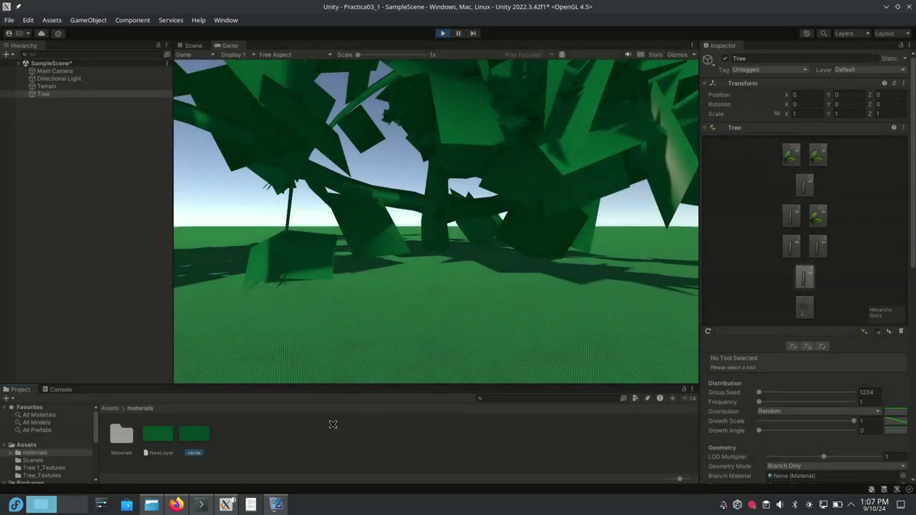
- Open the project's Assets/materials folder in the Dolphin file manager
{"action": "right_click", "coordinate": [333, 424]}
{"action": "left_click", "coordinate": [377, 147]}
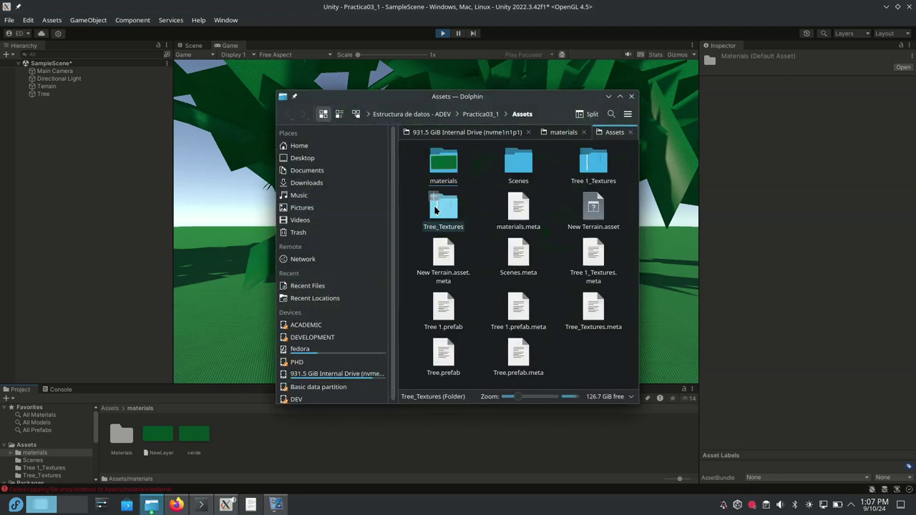
{"action": "left_click_drag", "start_coordinate": [529, 101], "coordinate": [356, 103]}
{"action": "double_click", "coordinate": [270, 166]}
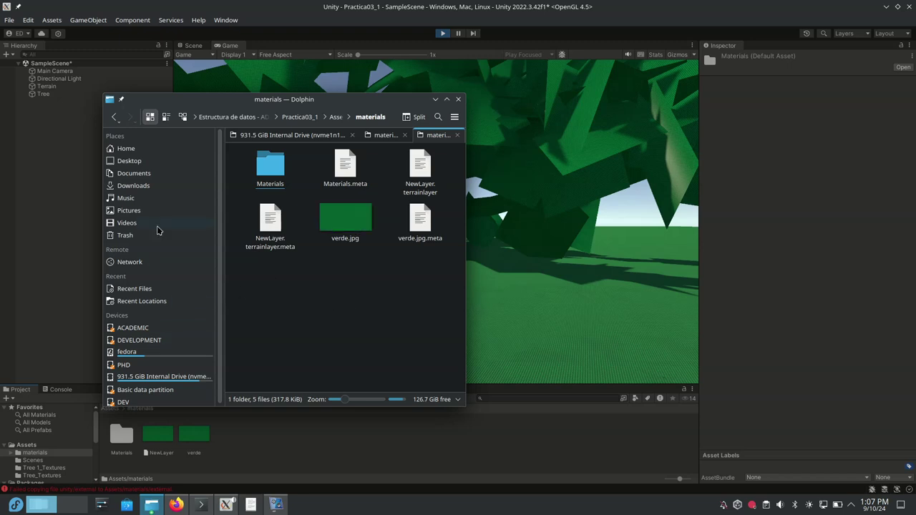
- Open Downloads in a second file manager window, copy madera.jpg into the project's materials folder, and return to Unity
{"action": "right_click", "coordinate": [148, 189]}
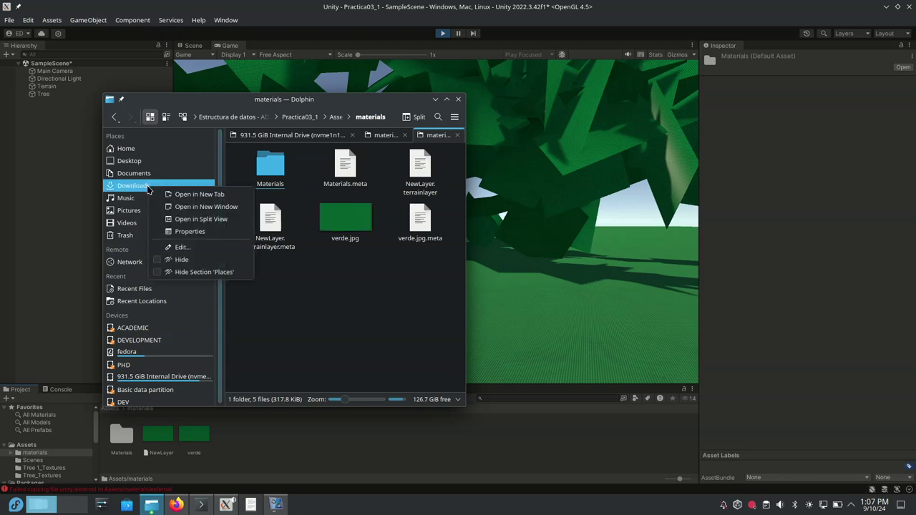
{"action": "left_click", "coordinate": [227, 207]}
{"action": "left_click_drag", "start_coordinate": [382, 107], "coordinate": [644, 120]}
{"action": "left_click_drag", "start_coordinate": [779, 286], "coordinate": [362, 294]}
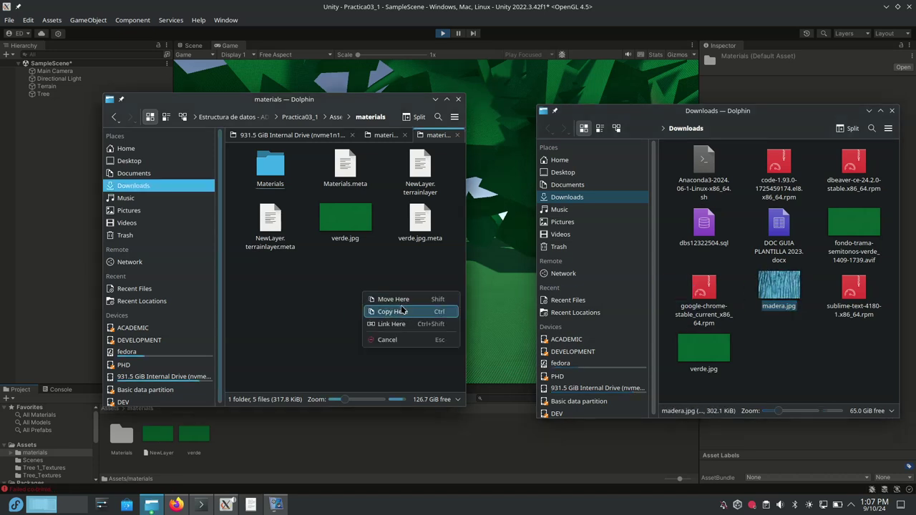
{"action": "left_click", "coordinate": [401, 312]}
{"action": "left_click", "coordinate": [434, 442]}
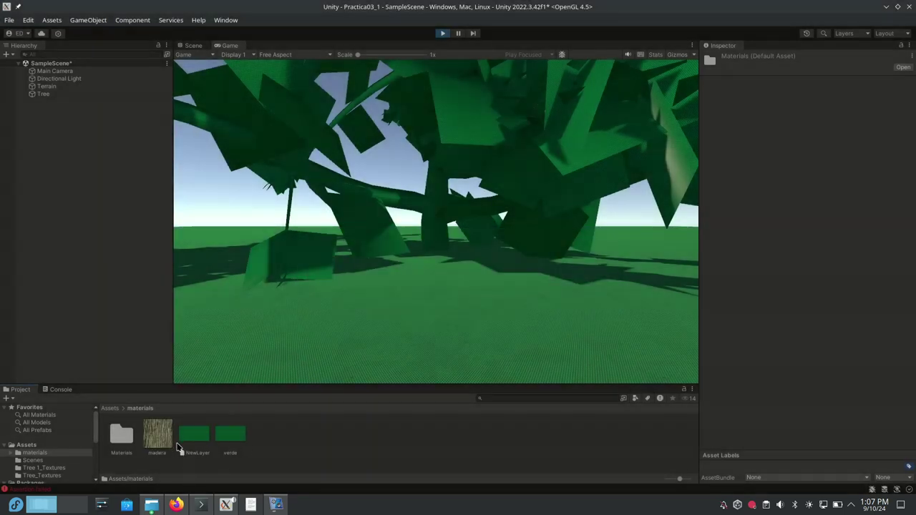
- Try the madera texture on the tree in the Game and Scene views, and undo its application to the whole tree
{"action": "left_click_drag", "start_coordinate": [159, 435], "coordinate": [418, 205]}
{"action": "left_click", "coordinate": [193, 45]}
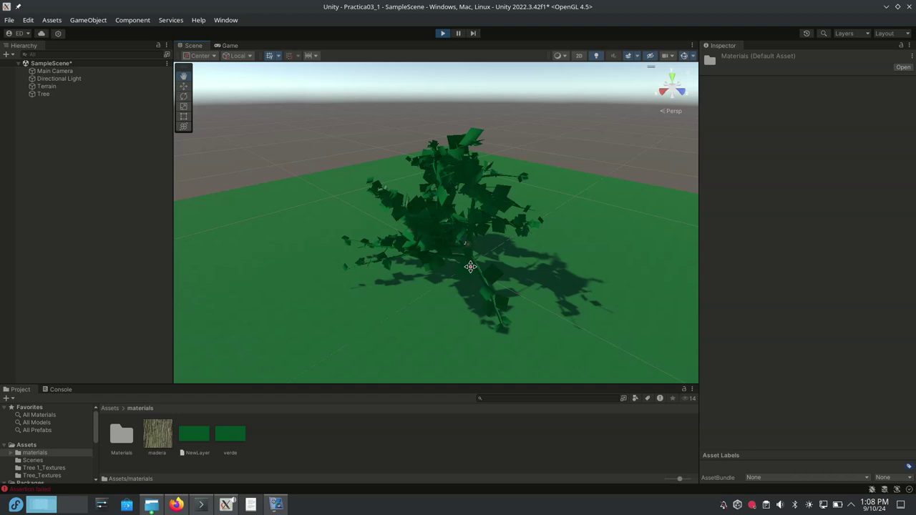
{"action": "scroll", "coordinate": [469, 266], "scroll_direction": "down", "scroll_amount": 3}
{"action": "scroll", "coordinate": [470, 266], "scroll_direction": "up", "scroll_amount": 10}
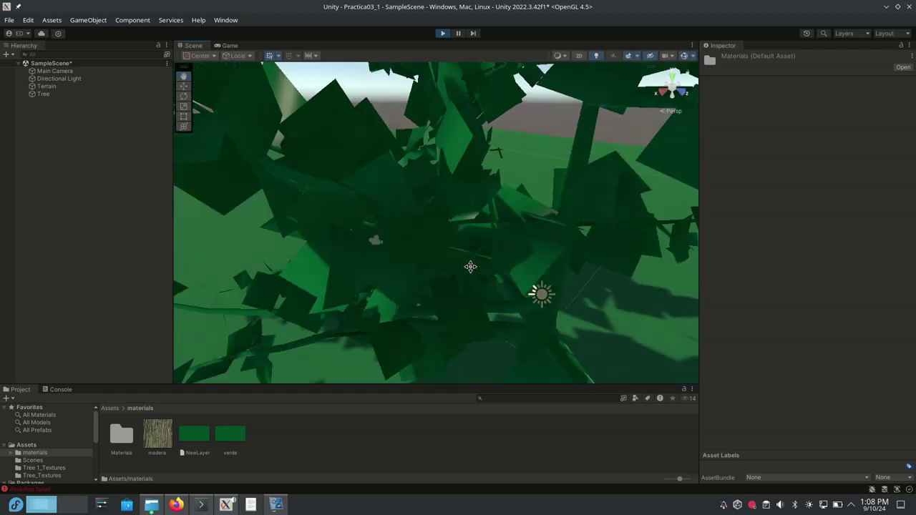
{"action": "scroll", "coordinate": [470, 267], "scroll_direction": "up", "scroll_amount": 2}
{"action": "scroll", "coordinate": [470, 267], "scroll_direction": "down", "scroll_amount": 3}
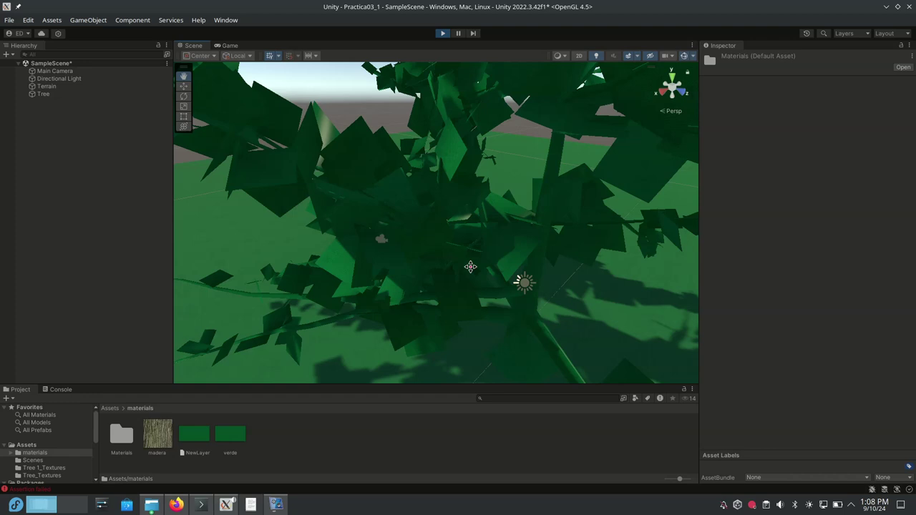
{"action": "left_click_drag", "start_coordinate": [157, 434], "coordinate": [553, 157]}
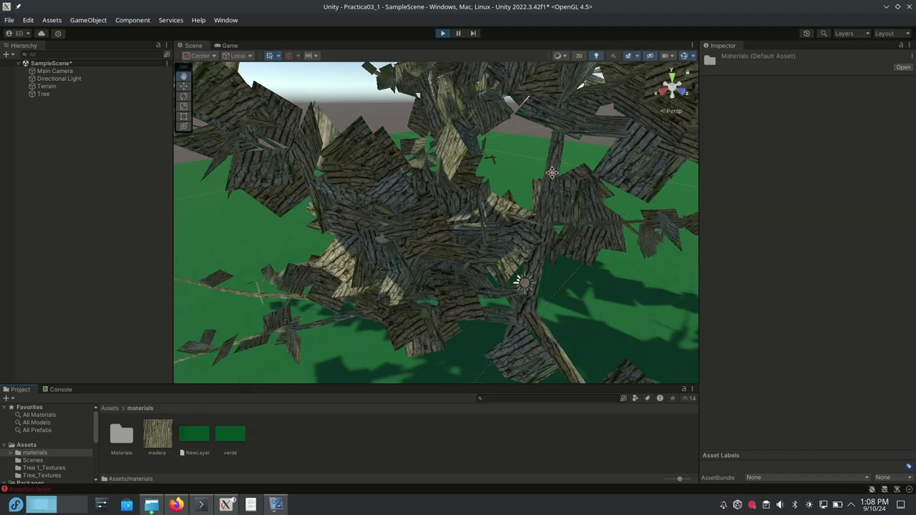
{"action": "key", "text": "ctrl+z"}
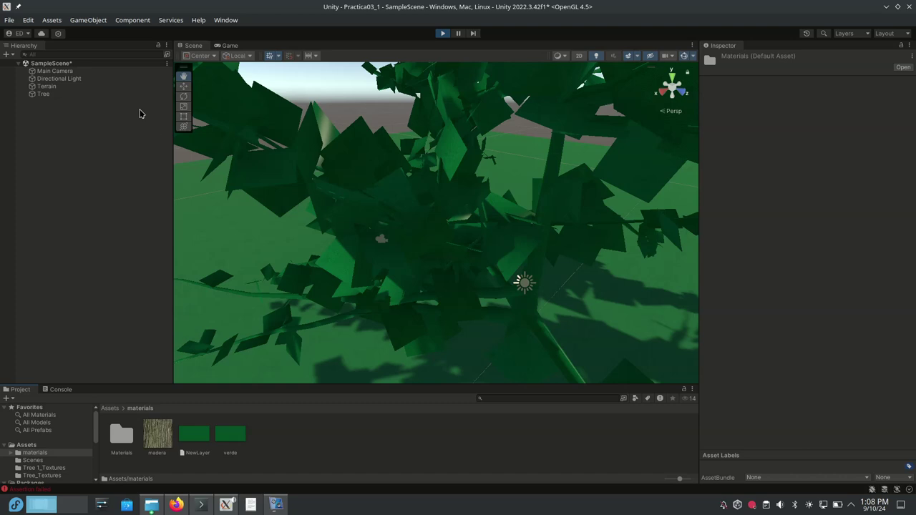
- Select the tree's first branch group above the trunk and try to assign the madera texture as its branch material
{"action": "left_click", "coordinate": [45, 94]}
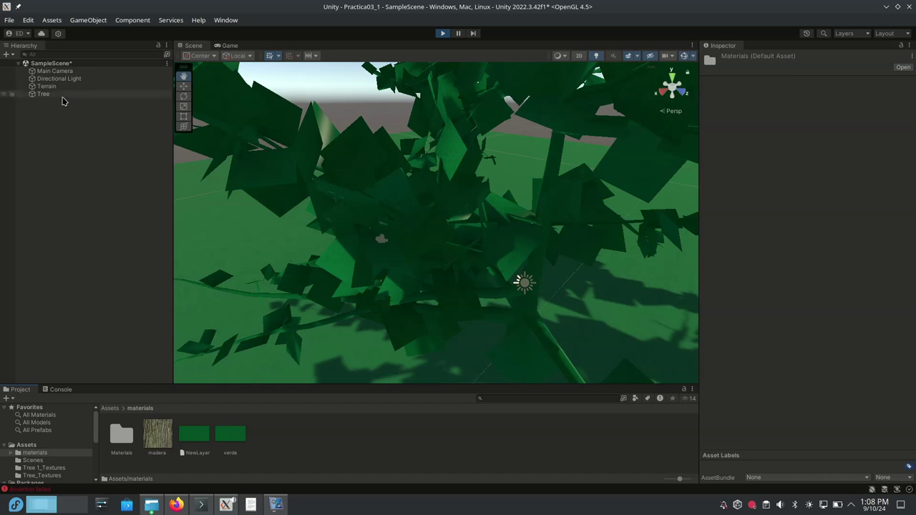
{"action": "left_click", "coordinate": [806, 277]}
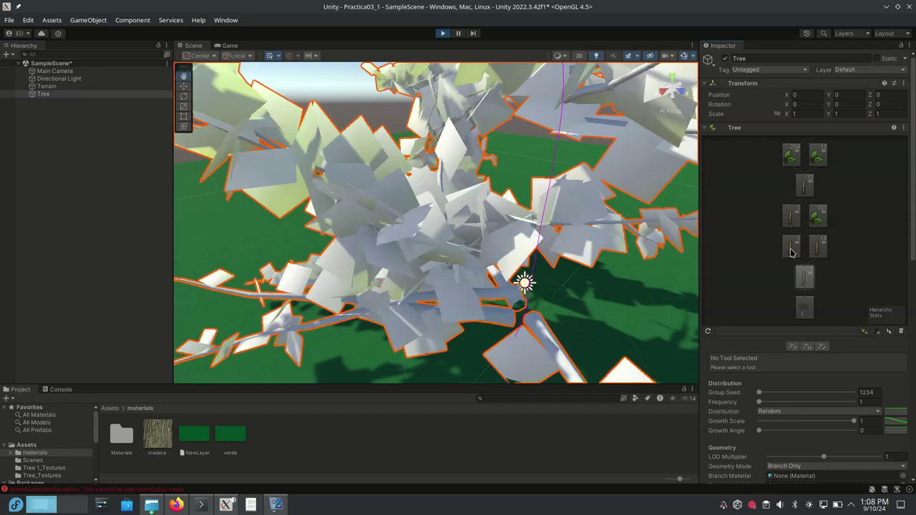
{"action": "left_click", "coordinate": [791, 250]}
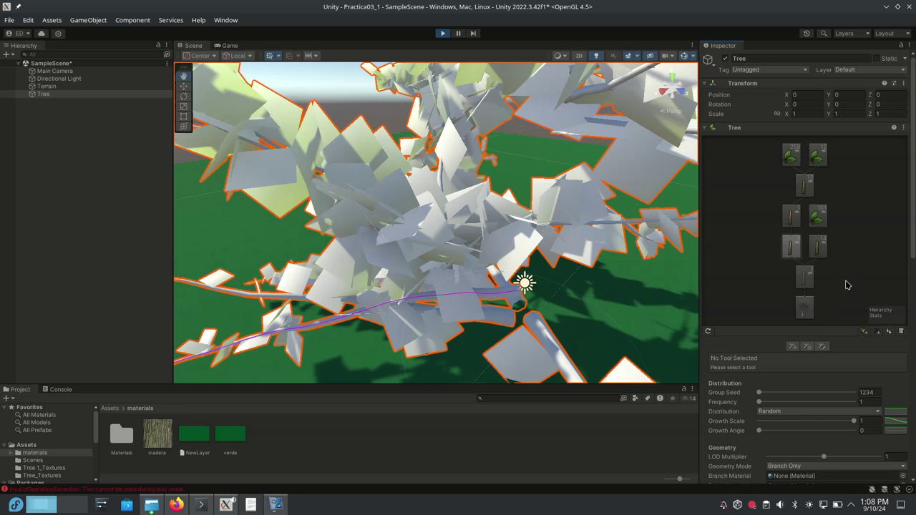
{"action": "scroll", "coordinate": [846, 285], "scroll_direction": "down", "scroll_amount": 3}
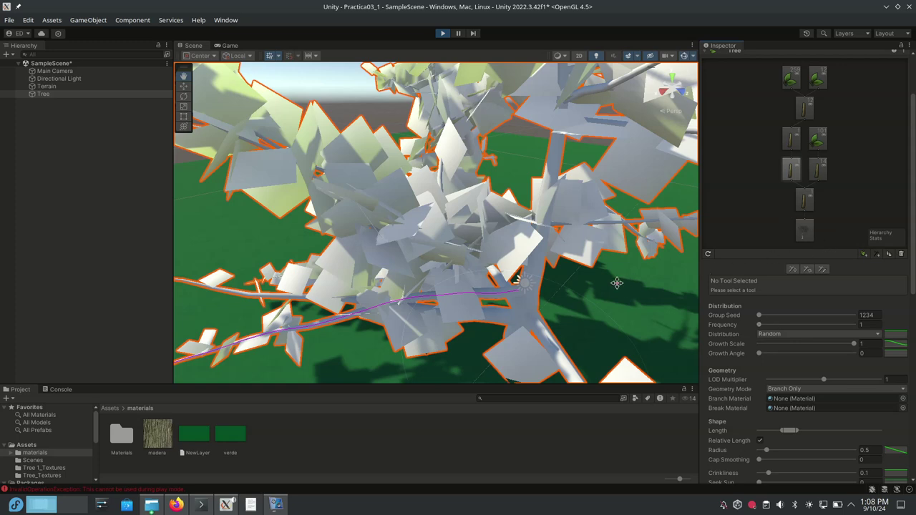
{"action": "scroll", "coordinate": [530, 312], "scroll_direction": "up", "scroll_amount": 3}
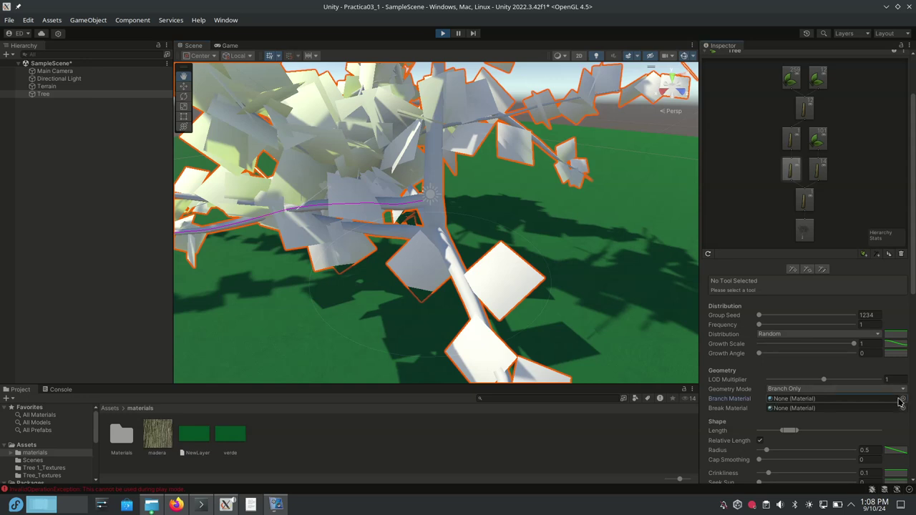
{"action": "left_click_drag", "start_coordinate": [163, 426], "coordinate": [785, 402]}
- Try the Default-Diffuse and FrameDebuggerRenderTargetDisplay materials as the selected branch group's Branch Material
{"action": "left_click", "coordinate": [903, 399]}
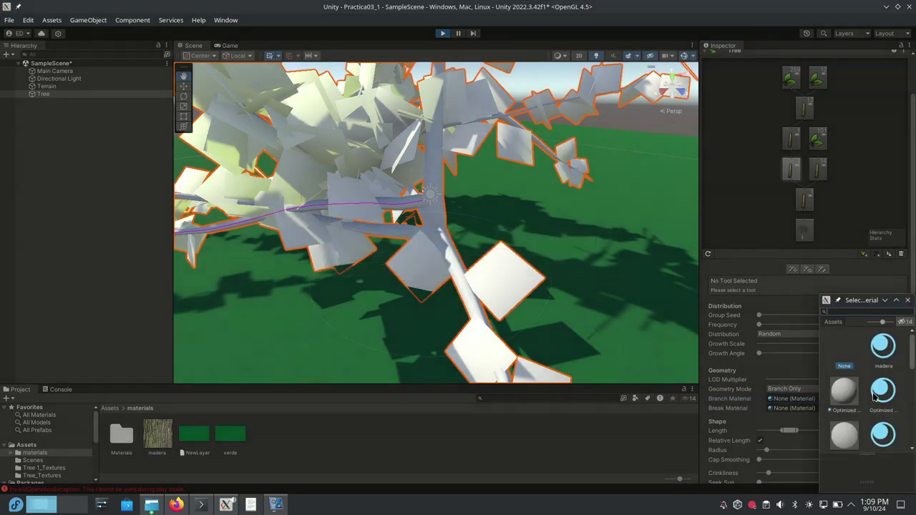
{"action": "scroll", "coordinate": [870, 365], "scroll_direction": "down", "scroll_amount": 1}
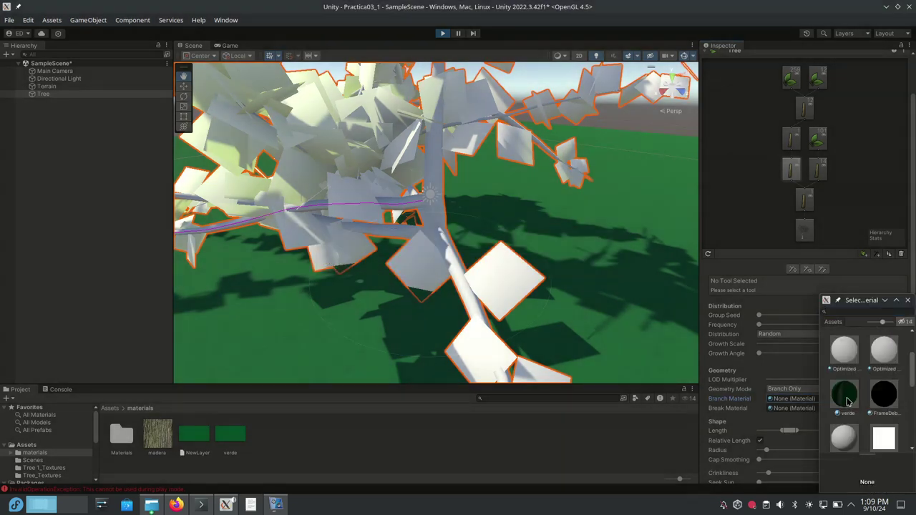
{"action": "scroll", "coordinate": [848, 402], "scroll_direction": "down", "scroll_amount": 1}
{"action": "left_click", "coordinate": [847, 402]}
{"action": "scroll", "coordinate": [875, 386], "scroll_direction": "down", "scroll_amount": 3}
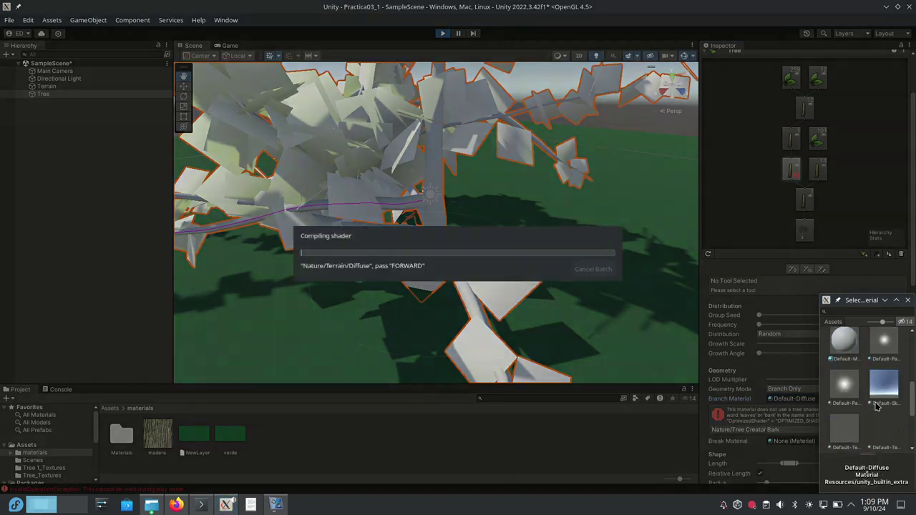
{"action": "scroll", "coordinate": [887, 351], "scroll_direction": "up", "scroll_amount": 3}
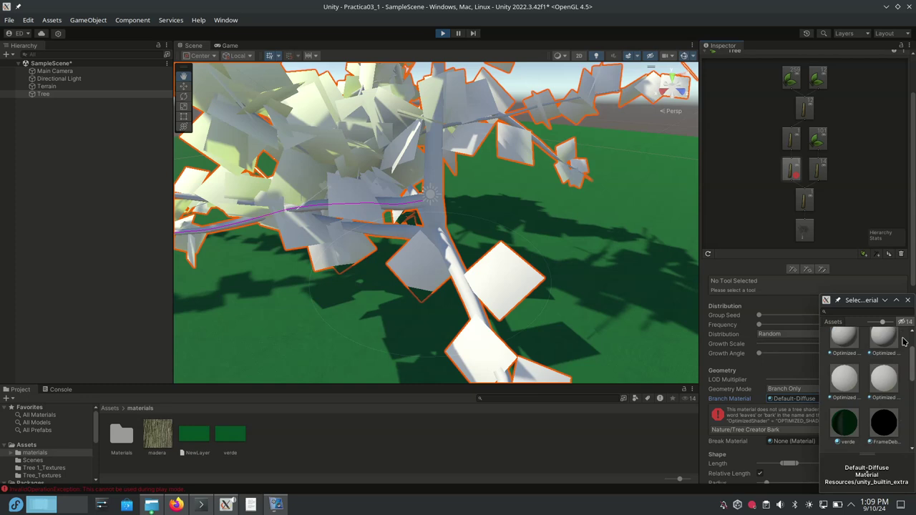
{"action": "scroll", "coordinate": [876, 390], "scroll_direction": "down", "scroll_amount": 5}
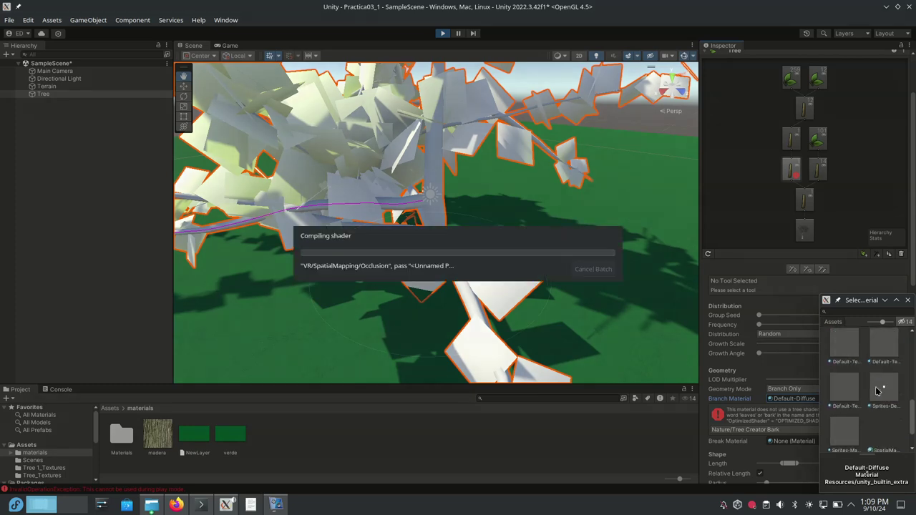
{"action": "scroll", "coordinate": [893, 431], "scroll_direction": "up", "scroll_amount": 5}
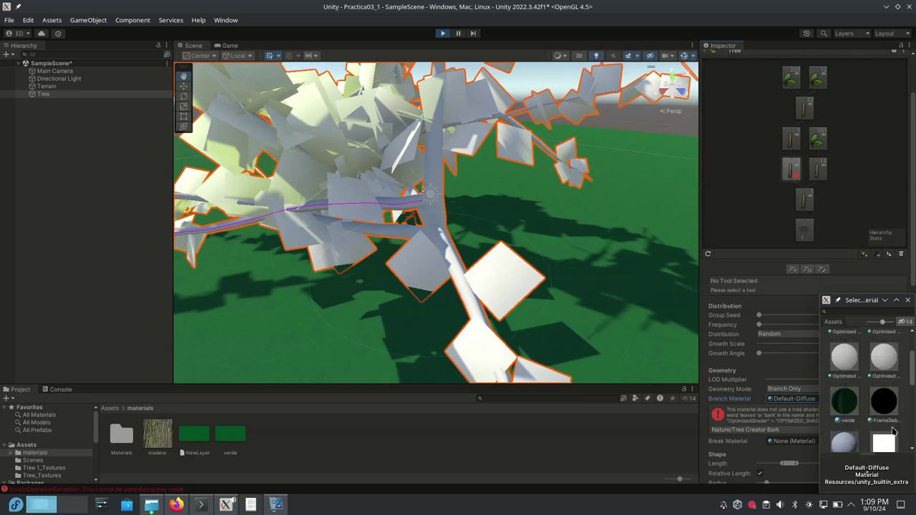
{"action": "left_click", "coordinate": [881, 408]}
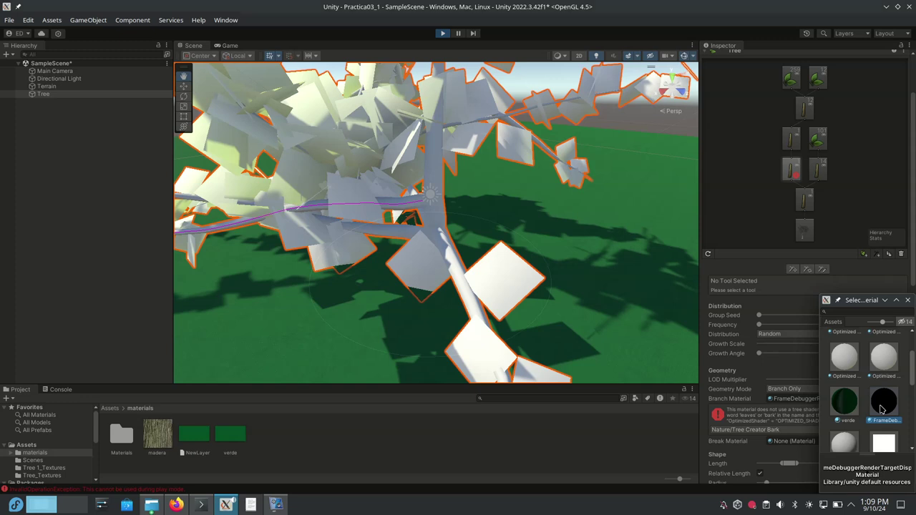
{"action": "double_click", "coordinate": [882, 409]}
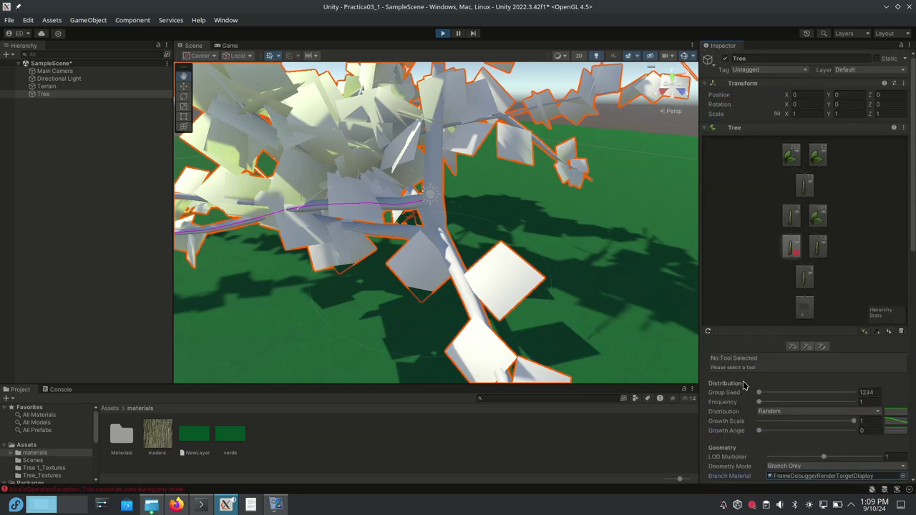
- Set the branch group's Branch Material to madera with the Nature/Tree Creator Bark shader, and stop play mode
{"action": "scroll", "coordinate": [744, 384], "scroll_direction": "down", "scroll_amount": 1}
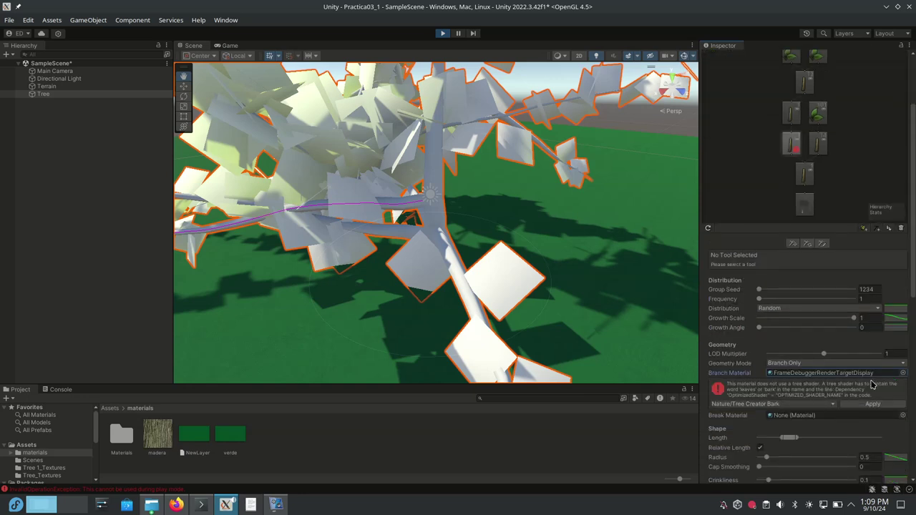
{"action": "left_click", "coordinate": [903, 372]}
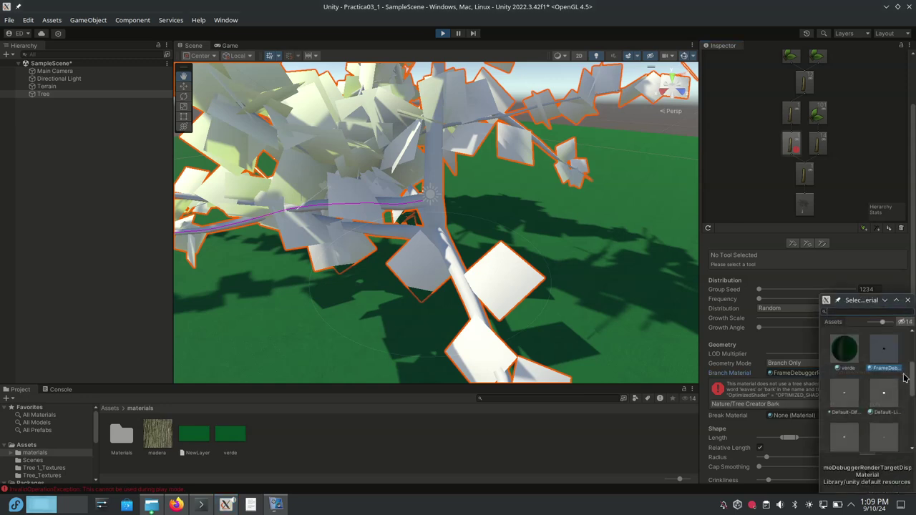
{"action": "left_click", "coordinate": [884, 349]}
{"action": "left_click", "coordinate": [884, 349]}
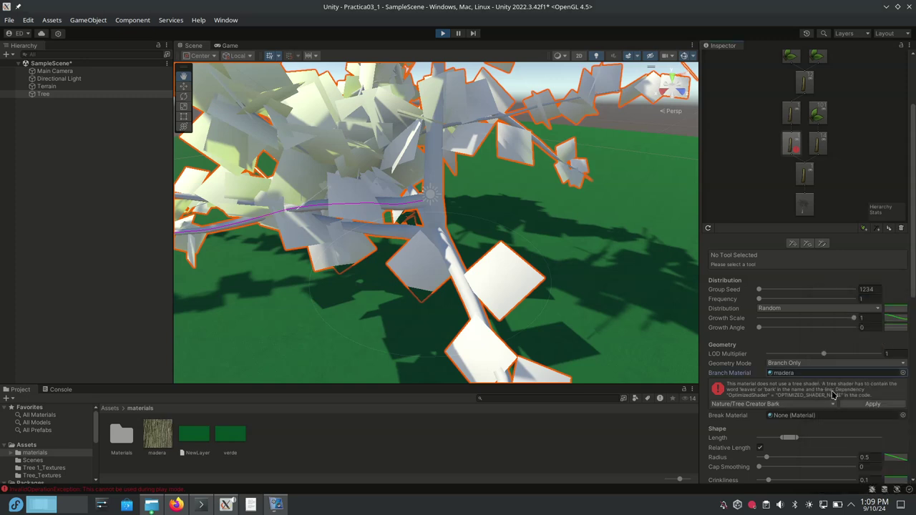
{"action": "left_click", "coordinate": [860, 406]}
{"action": "left_click", "coordinate": [442, 33]}
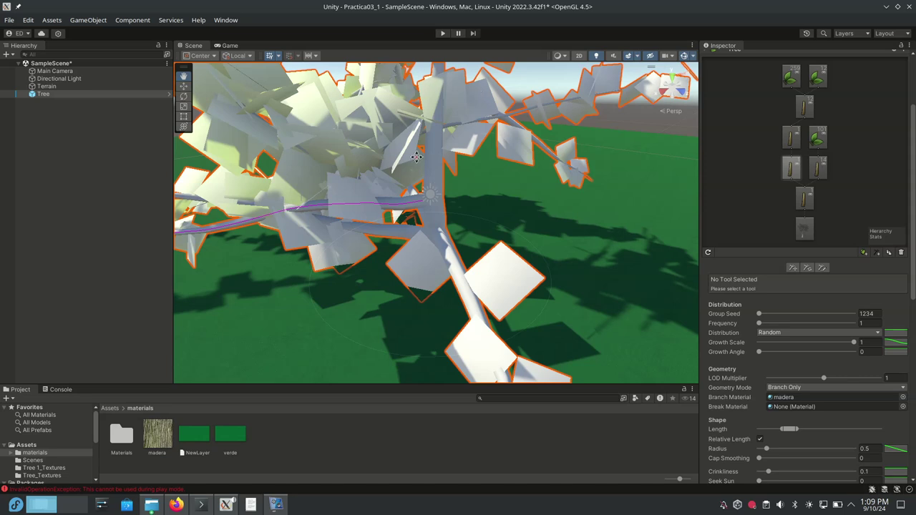
- Try the verde texture on the tree's first topmost leaf group, select that group and browse the available materials for it
{"action": "left_click_drag", "start_coordinate": [229, 437], "coordinate": [794, 80]}
{"action": "left_click", "coordinate": [791, 76]}
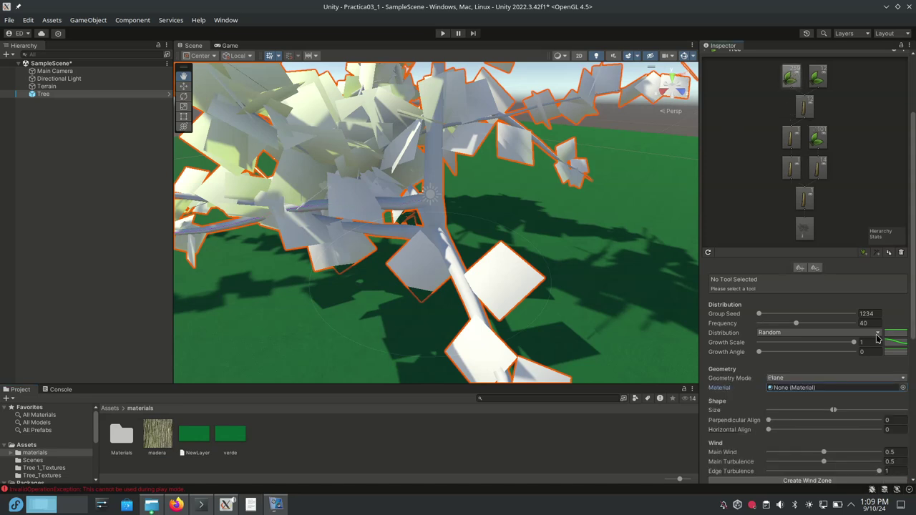
{"action": "left_click", "coordinate": [902, 379]}
{"action": "left_click", "coordinate": [903, 386]}
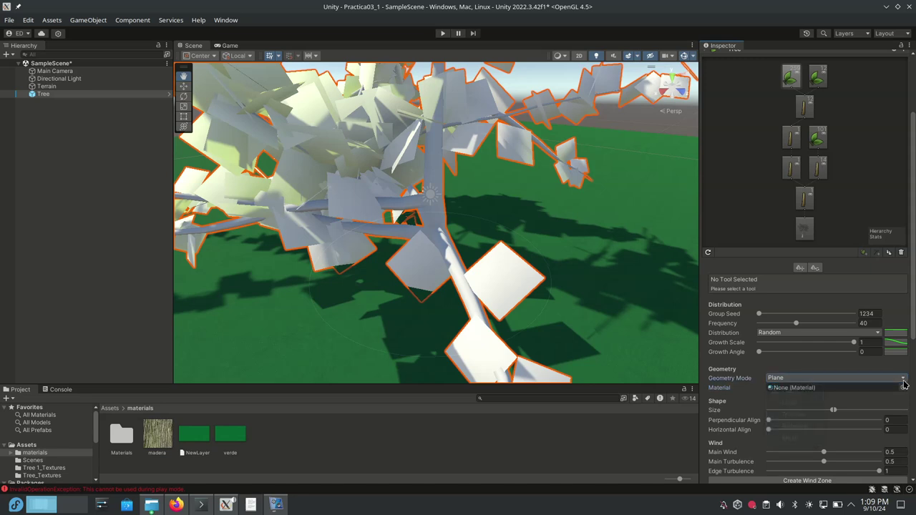
{"action": "left_click", "coordinate": [903, 387]}
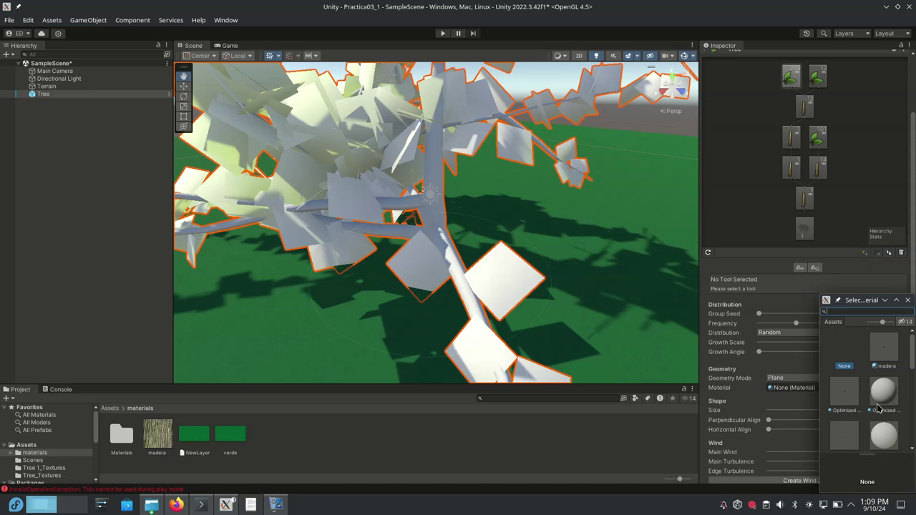
{"action": "scroll", "coordinate": [879, 408], "scroll_direction": "down", "scroll_amount": 6}
{"action": "scroll", "coordinate": [879, 408], "scroll_direction": "up", "scroll_amount": 6}
{"action": "scroll", "coordinate": [879, 408], "scroll_direction": "down", "scroll_amount": 1}
{"action": "scroll", "coordinate": [879, 407], "scroll_direction": "down", "scroll_amount": 1}
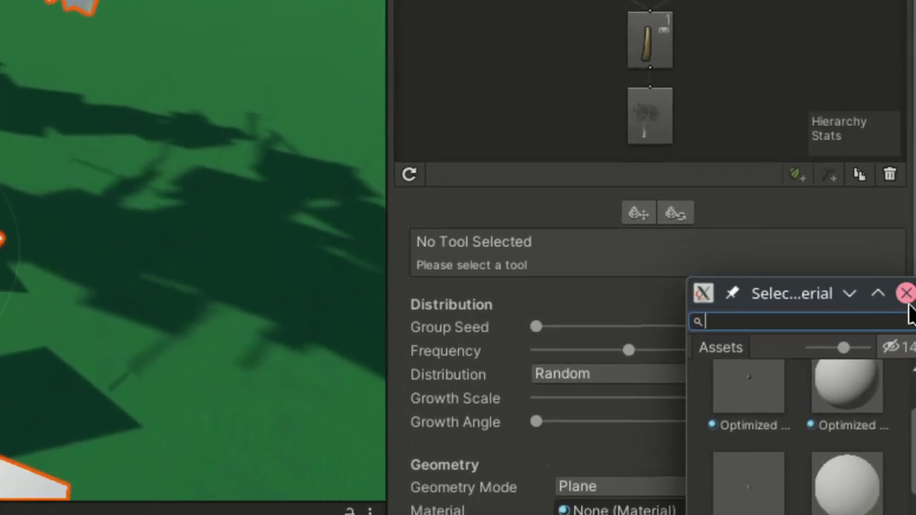
- Close the material picker, check the madera texture, and expand the Tree's Mesh Renderer materials list
{"action": "left_click", "coordinate": [906, 294]}
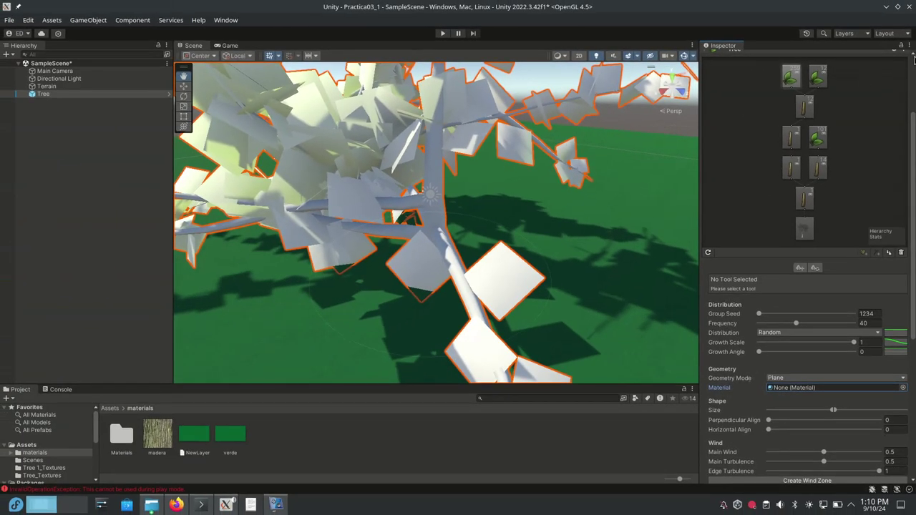
{"action": "scroll", "coordinate": [872, 119], "scroll_direction": "up", "scroll_amount": 5}
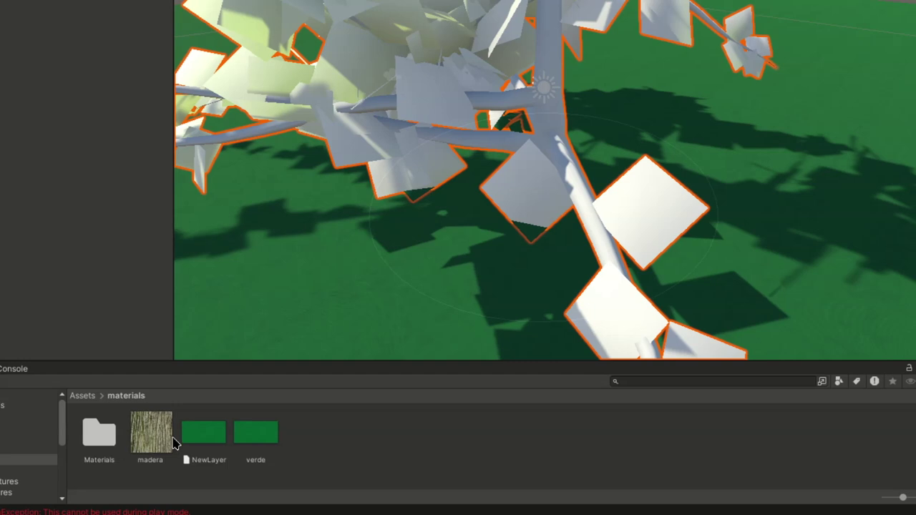
{"action": "left_click", "coordinate": [174, 442]}
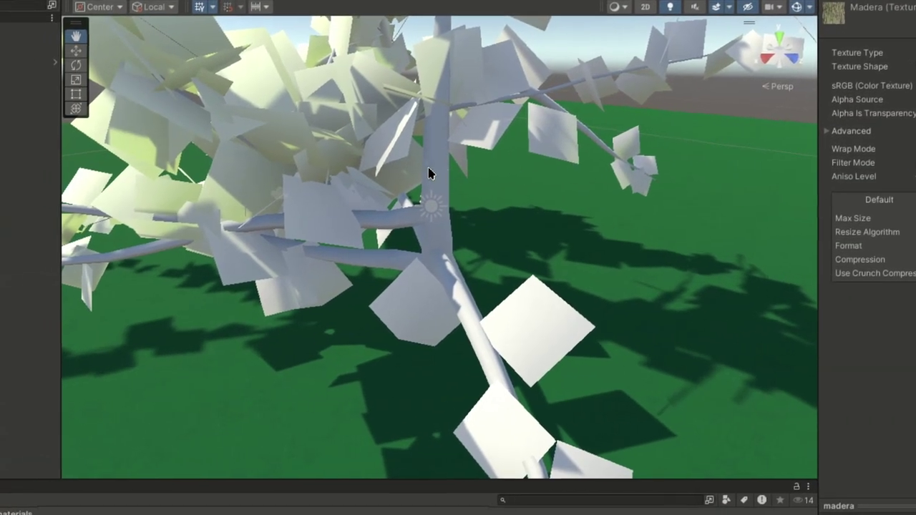
{"action": "scroll", "coordinate": [432, 168], "scroll_direction": "down", "scroll_amount": 3}
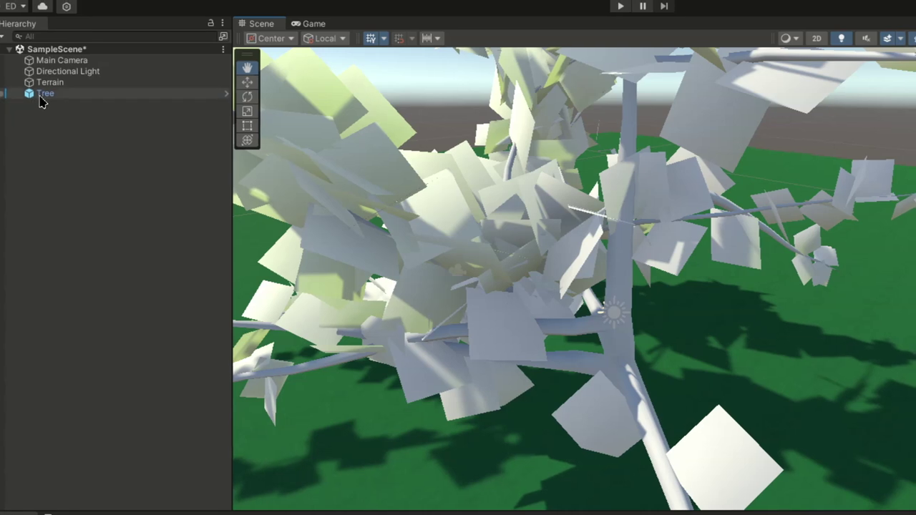
{"action": "left_click", "coordinate": [41, 95]}
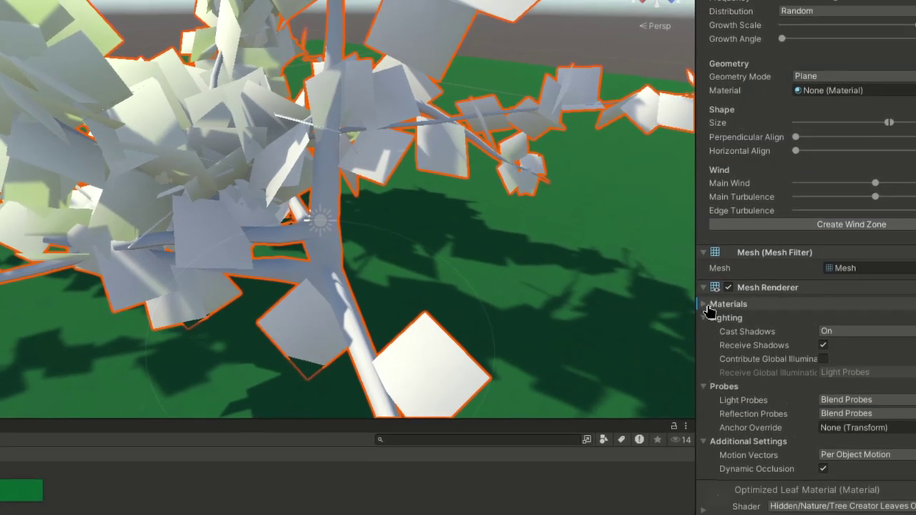
{"action": "left_click", "coordinate": [646, 243]}
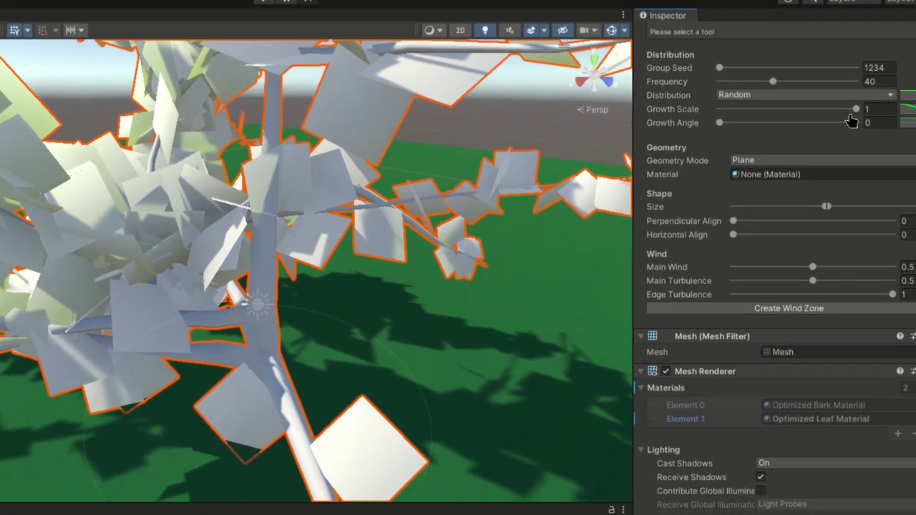
- Assign the verde material to the Tree's leaf group with frequency 40
{"action": "scroll", "coordinate": [851, 120], "scroll_direction": "up", "scroll_amount": 5}
{"action": "scroll", "coordinate": [851, 122], "scroll_direction": "up", "scroll_amount": 2}
{"action": "scroll", "coordinate": [851, 122], "scroll_direction": "down", "scroll_amount": 2}
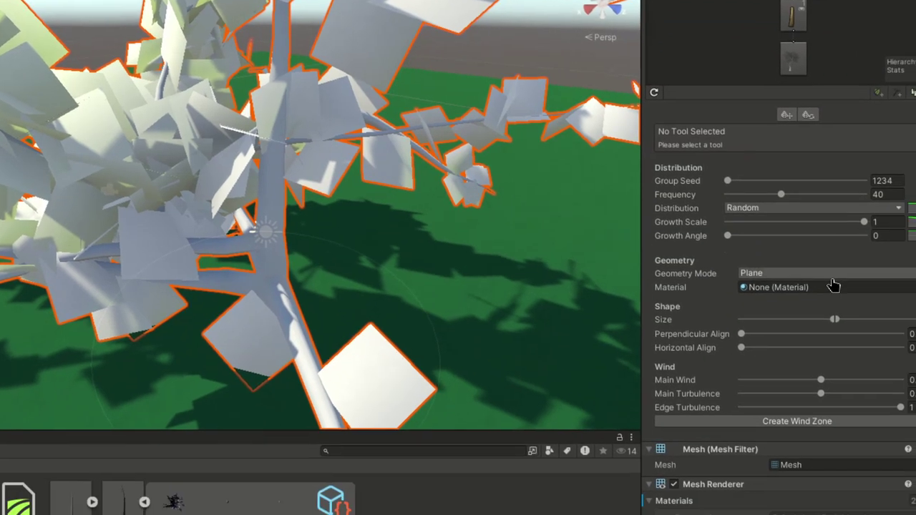
{"action": "scroll", "coordinate": [857, 259], "scroll_direction": "up", "scroll_amount": 2}
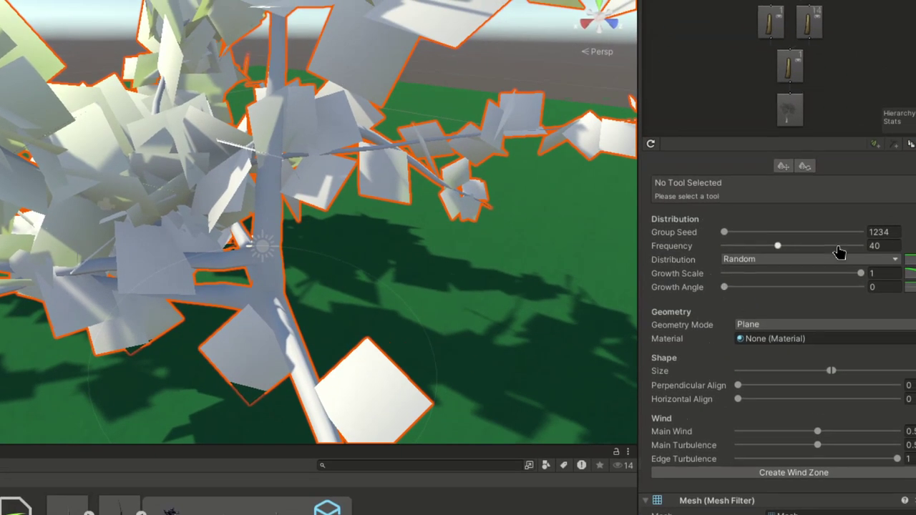
{"action": "scroll", "coordinate": [839, 252], "scroll_direction": "up", "scroll_amount": 4}
{"action": "scroll", "coordinate": [838, 253], "scroll_direction": "down", "scroll_amount": 2}
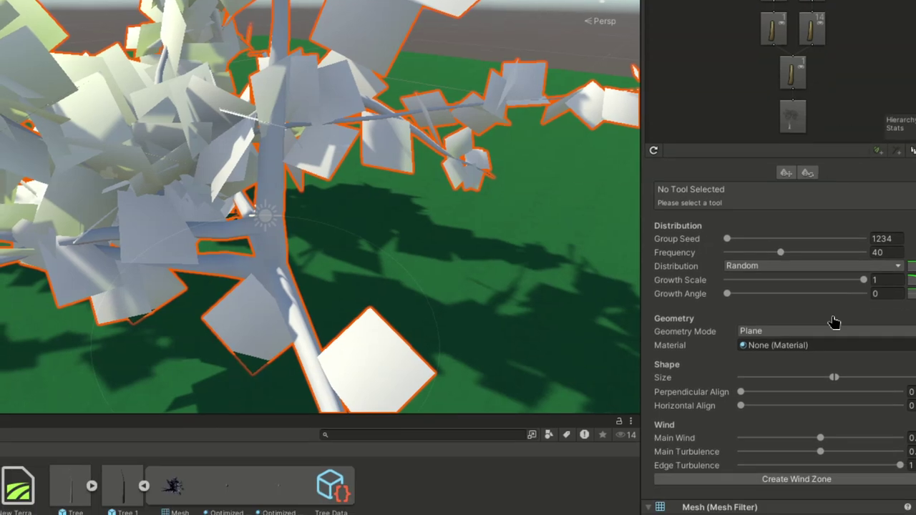
{"action": "left_click", "coordinate": [839, 367]}
{"action": "left_click", "coordinate": [784, 328]}
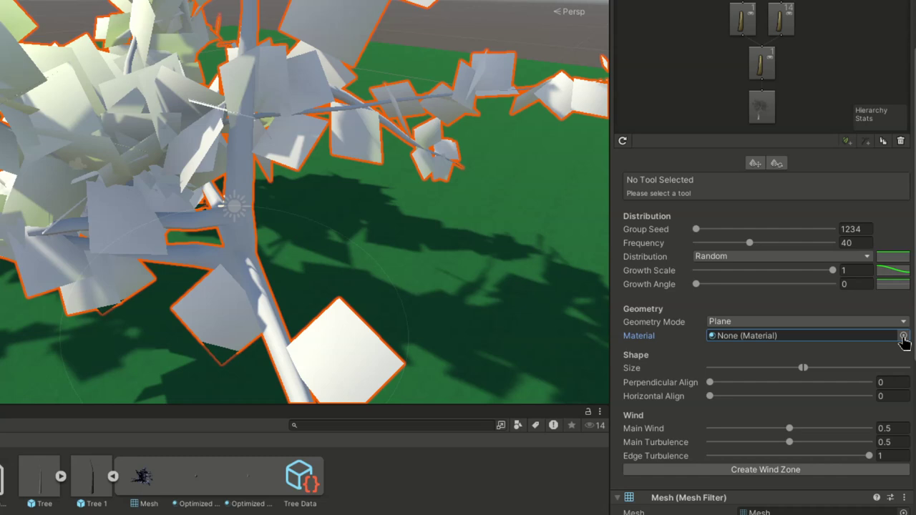
{"action": "left_click", "coordinate": [903, 336]}
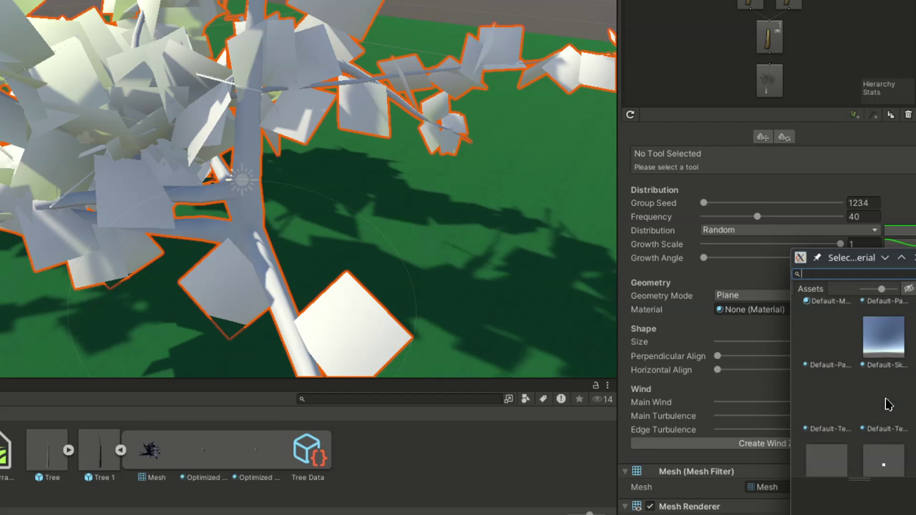
{"action": "scroll", "coordinate": [885, 404], "scroll_direction": "up", "scroll_amount": 5}
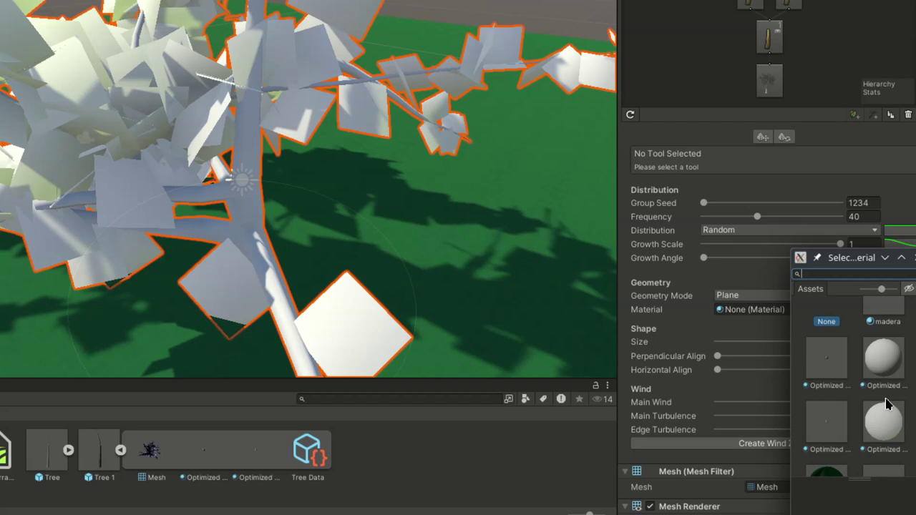
{"action": "scroll", "coordinate": [886, 404], "scroll_direction": "up", "scroll_amount": 1}
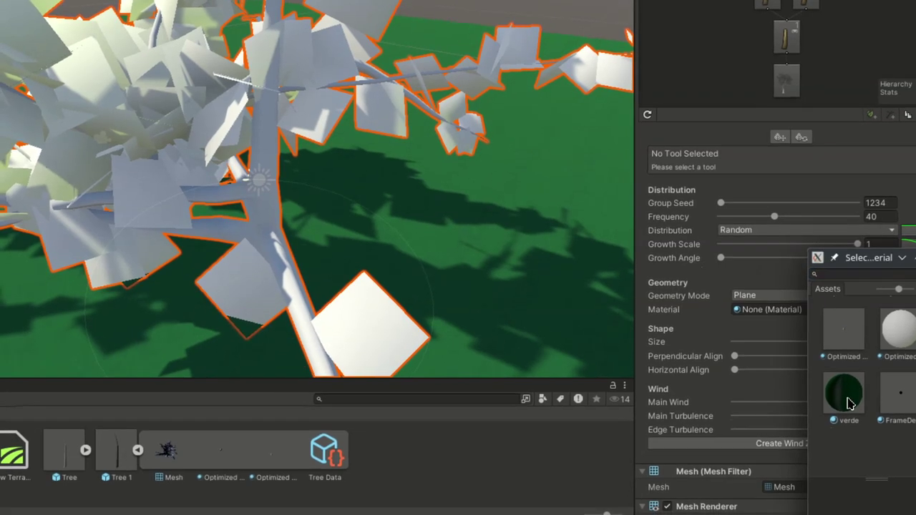
{"action": "left_click", "coordinate": [847, 405]}
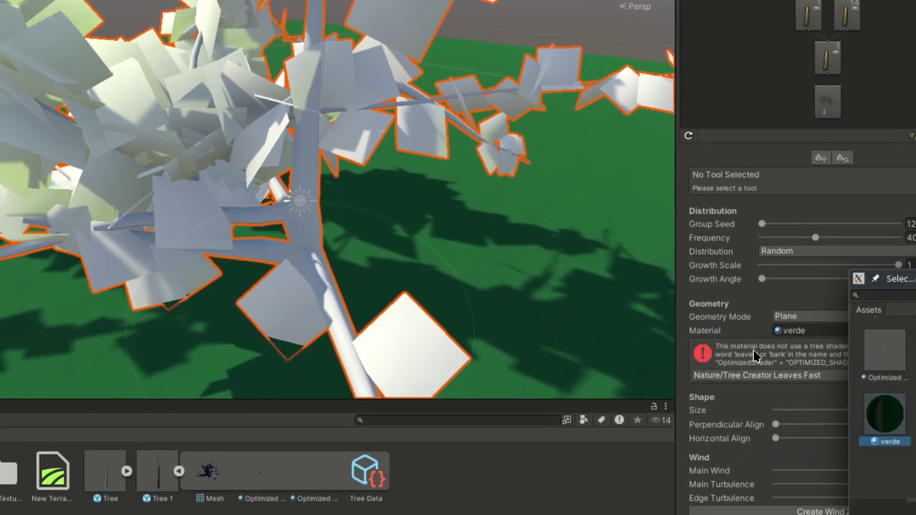
{"action": "double_click", "coordinate": [846, 403]}
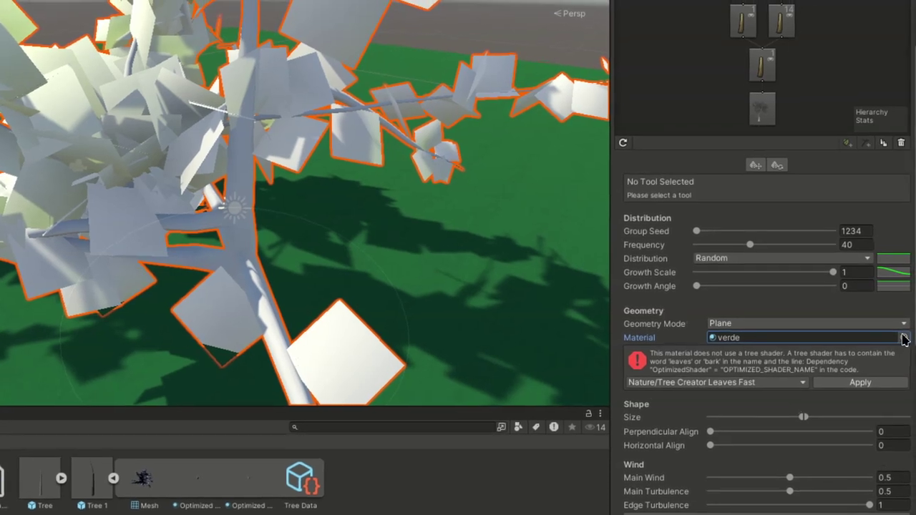
- Set the frequency-40 leaf group's geometry mode to Cross and apply the Nature/Tree Creator Leaves Fast shader to its material
{"action": "left_click", "coordinate": [903, 322]}
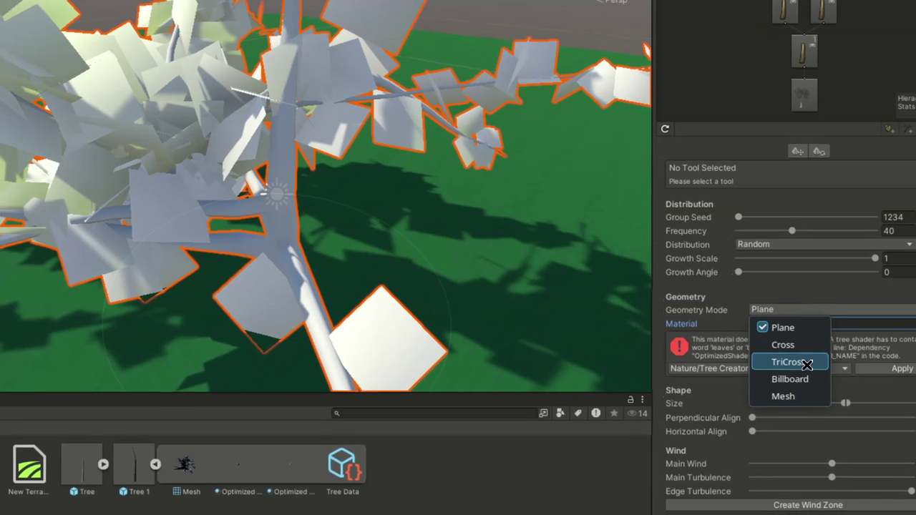
{"action": "left_click", "coordinate": [751, 362]}
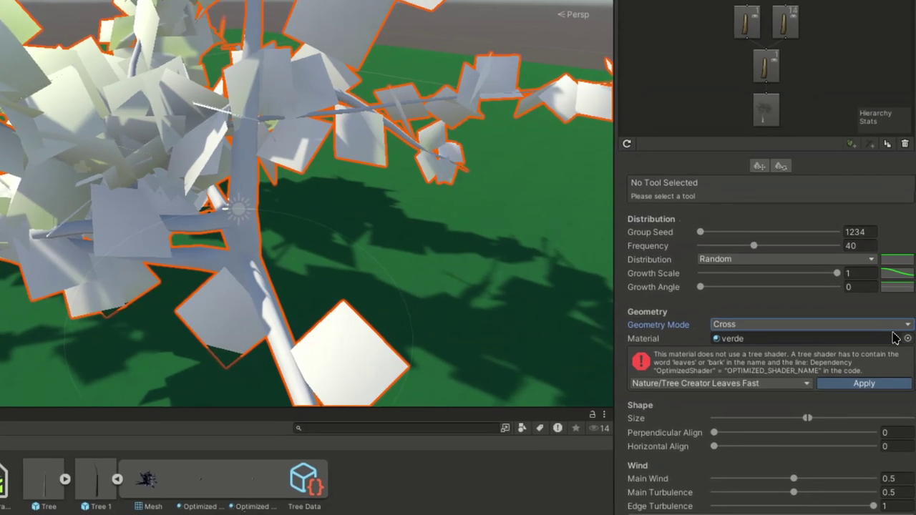
{"action": "left_click", "coordinate": [858, 387]}
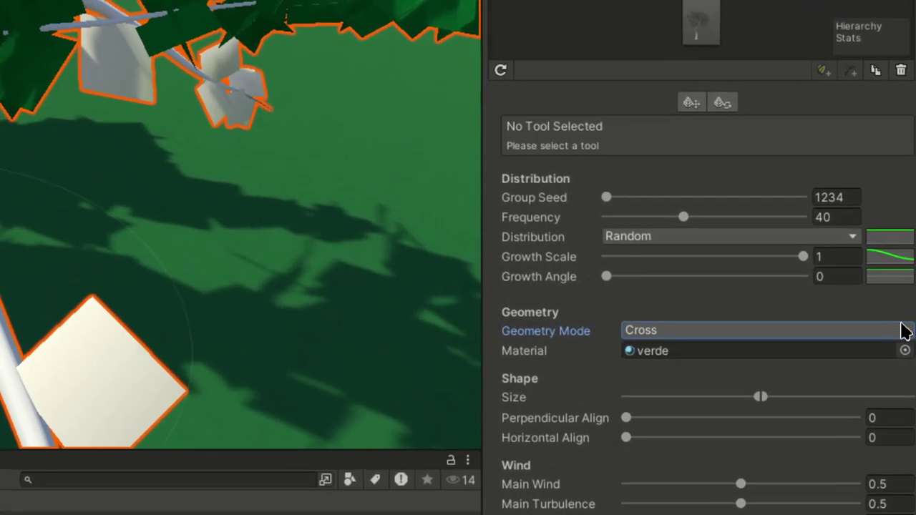
{"action": "left_click", "coordinate": [905, 330]}
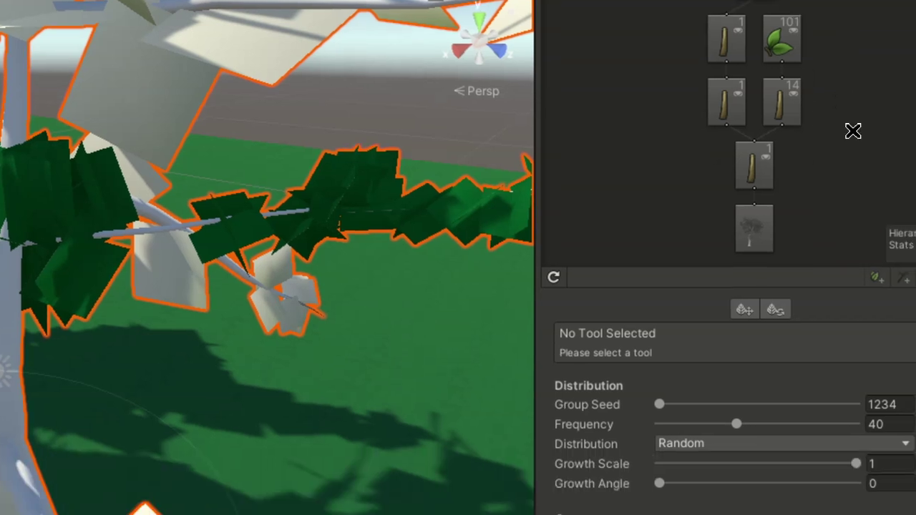
- Assign the verde material to the Tree's leaf group with frequency 1
{"action": "scroll", "coordinate": [859, 196], "scroll_direction": "down", "scroll_amount": 5}
{"action": "scroll", "coordinate": [860, 196], "scroll_direction": "up", "scroll_amount": 15}
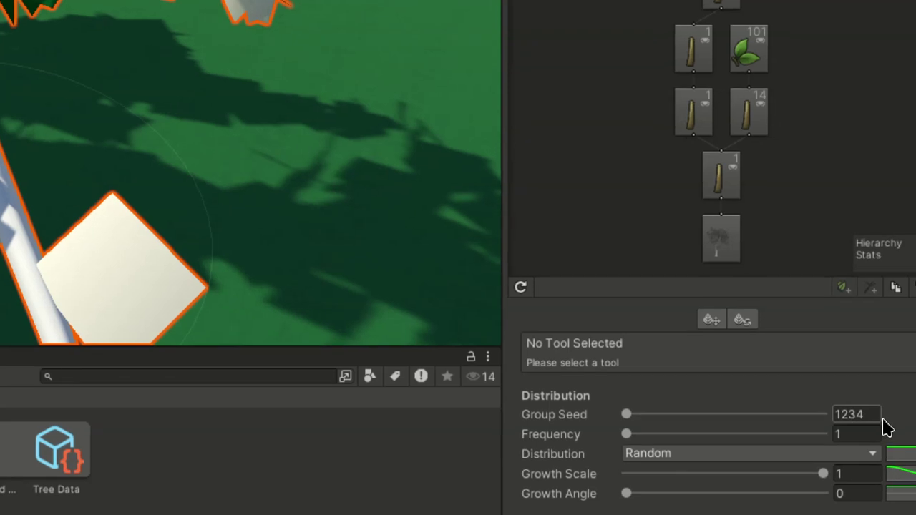
{"action": "scroll", "coordinate": [847, 335], "scroll_direction": "down", "scroll_amount": 5}
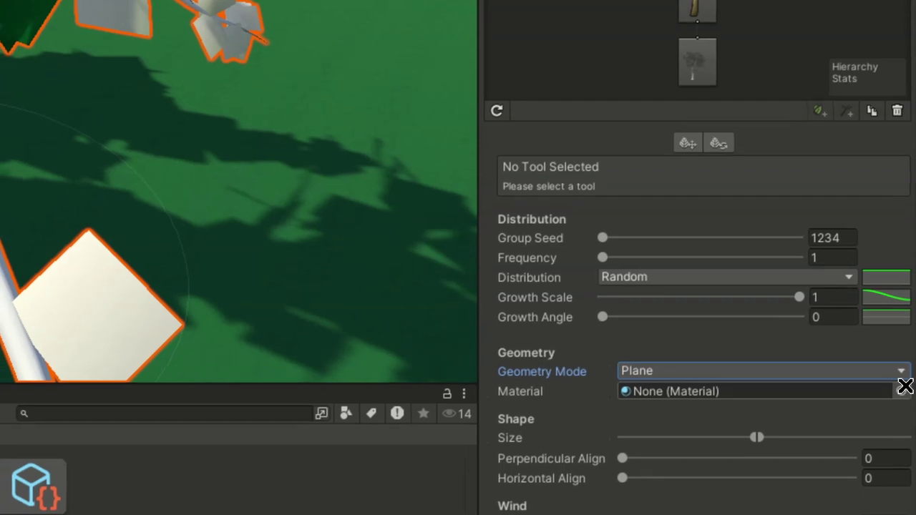
{"action": "left_click", "coordinate": [903, 388]}
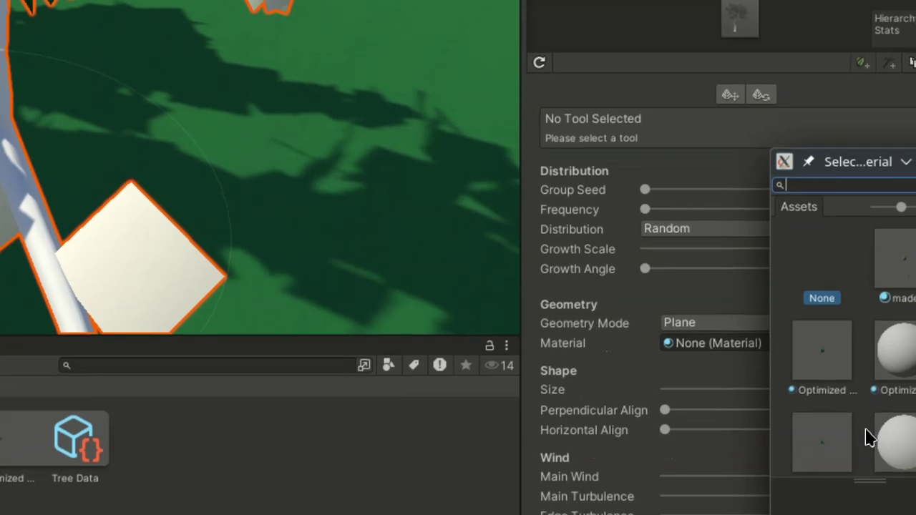
{"action": "scroll", "coordinate": [867, 459], "scroll_direction": "down", "scroll_amount": 3}
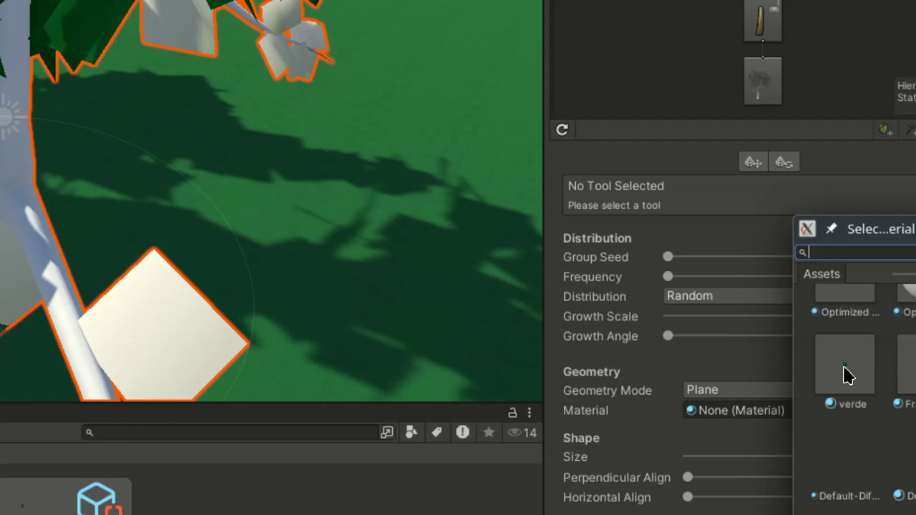
{"action": "left_click", "coordinate": [844, 373]}
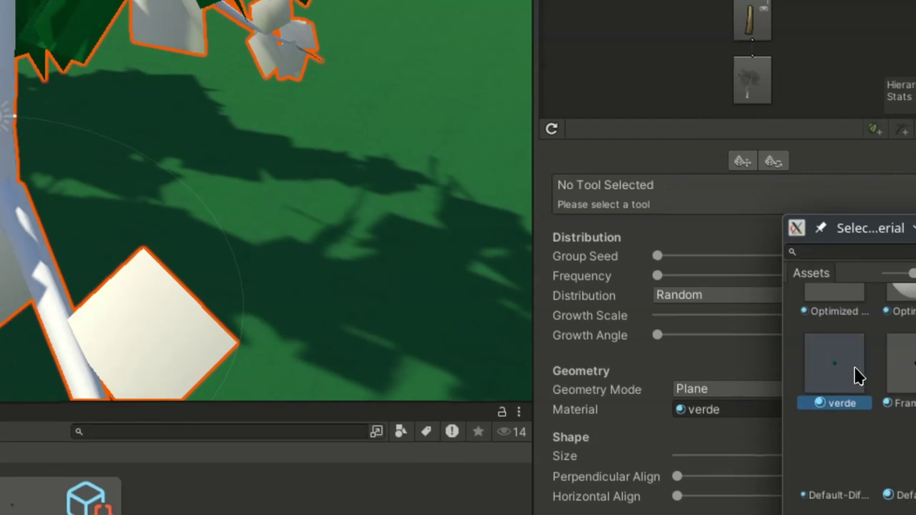
{"action": "double_click", "coordinate": [859, 377]}
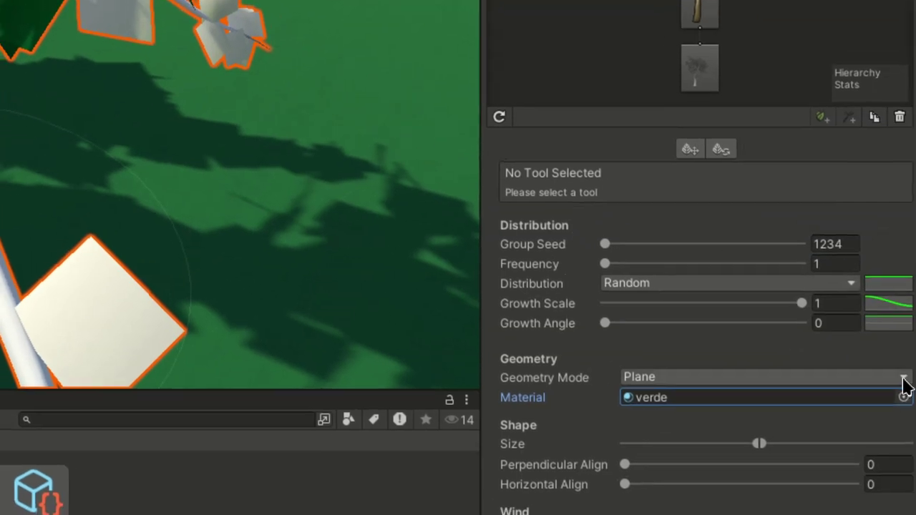
- Set the geometry mode of the frequency-1 leaf group to Cross
{"action": "left_click", "coordinate": [904, 378]}
{"action": "left_click", "coordinate": [706, 431]}
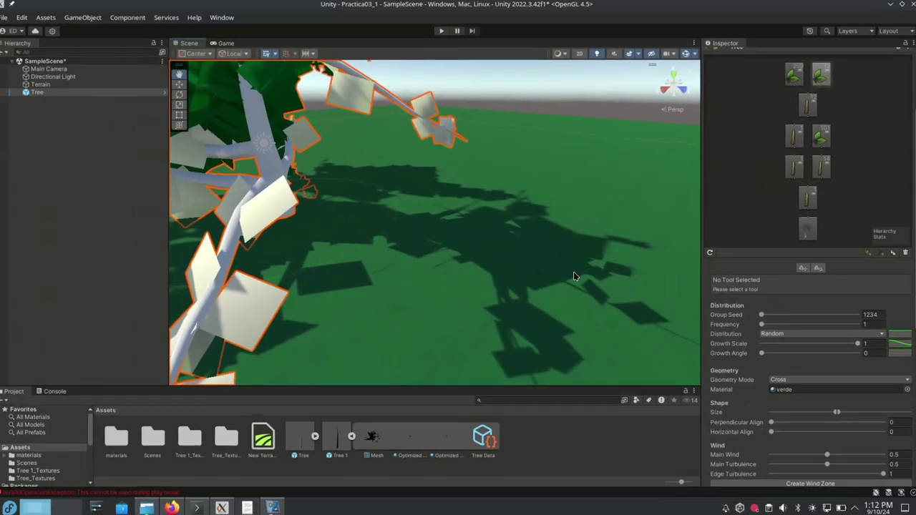
{"action": "scroll", "coordinate": [353, 203], "scroll_direction": "down", "scroll_amount": 8}
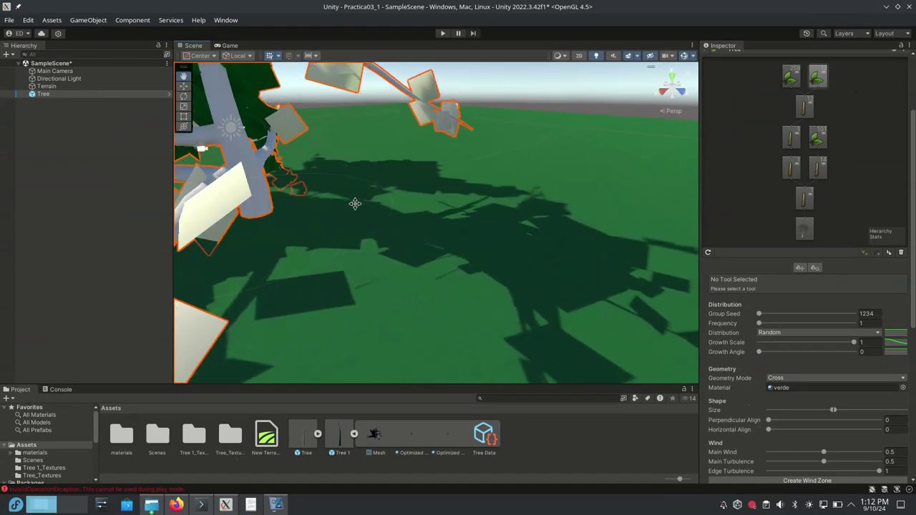
{"action": "left_click_drag", "start_coordinate": [354, 203], "coordinate": [332, 191], "text": "alt"}
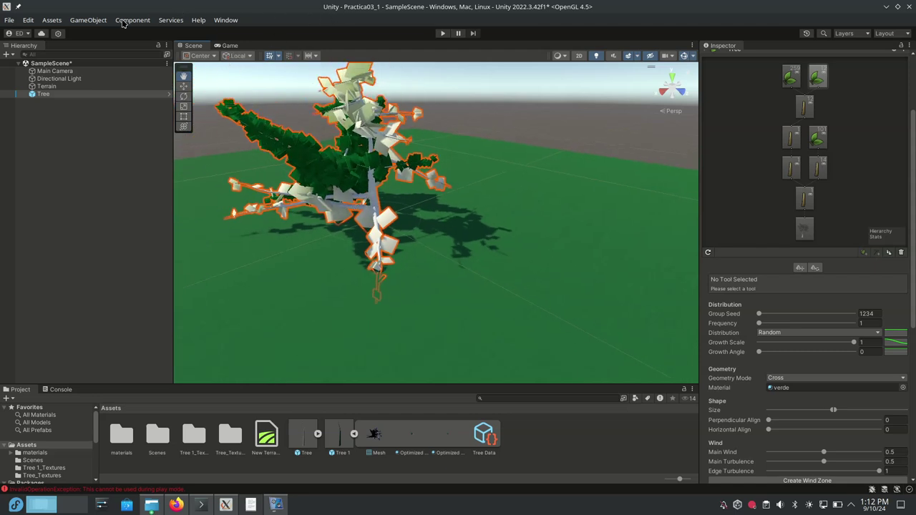
- Change the editor's Playmode tint color to red (FF0000) in the preferences
{"action": "left_click", "coordinate": [28, 20]}
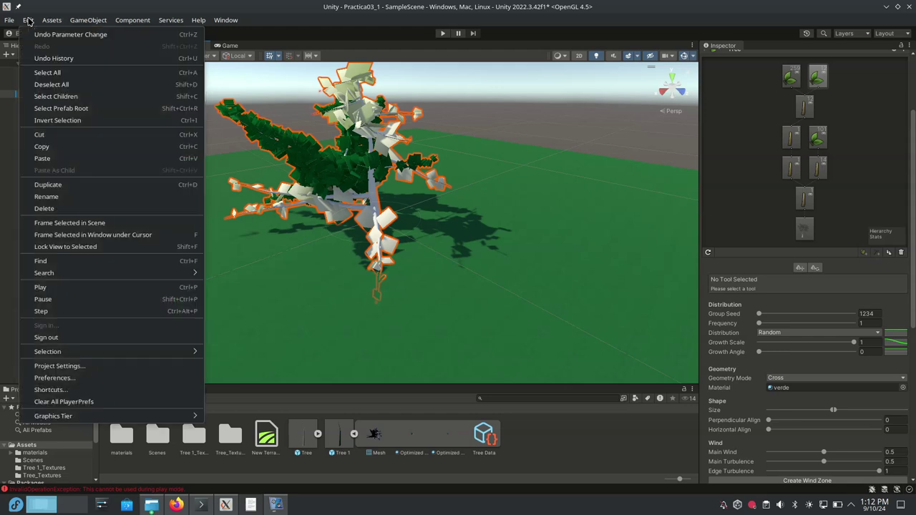
{"action": "left_click", "coordinate": [82, 379]}
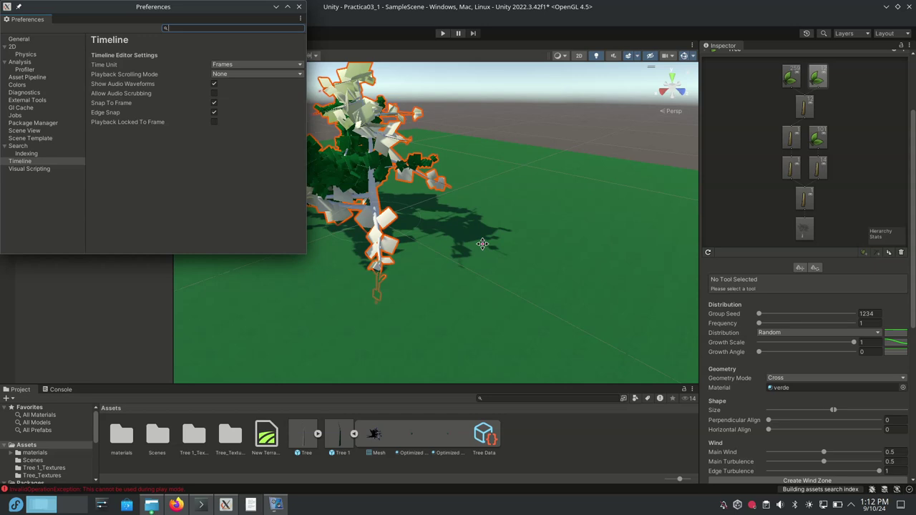
{"action": "left_click", "coordinate": [27, 77]}
{"action": "left_click", "coordinate": [27, 86]}
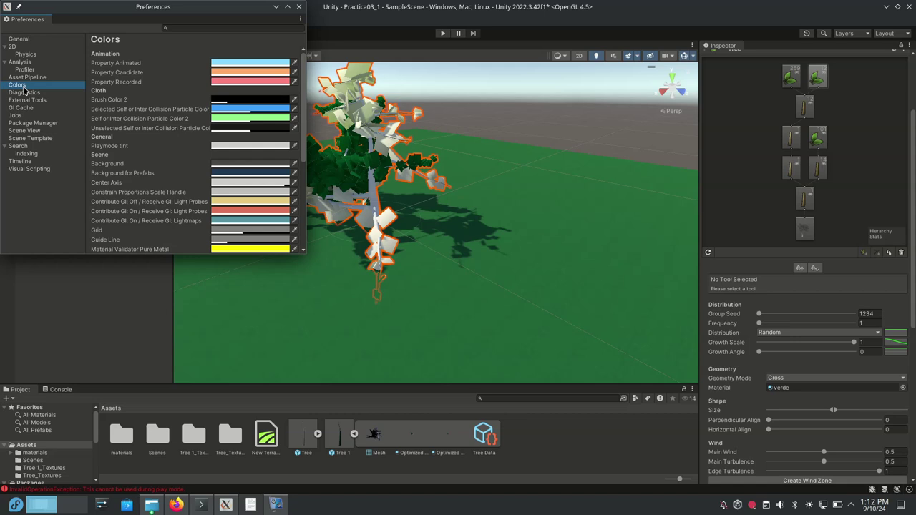
{"action": "left_click", "coordinate": [222, 146]}
{"action": "left_click_drag", "start_coordinate": [291, 213], "coordinate": [326, 191]}
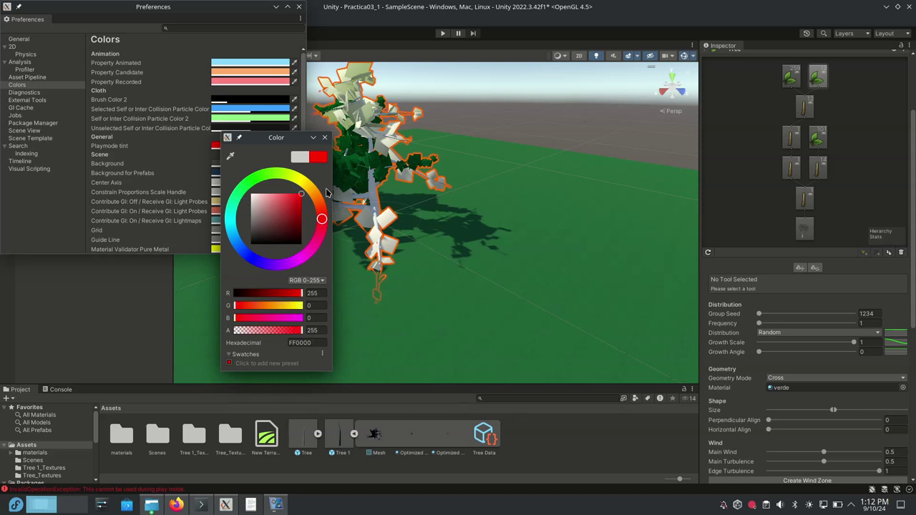
{"action": "left_click", "coordinate": [324, 137]}
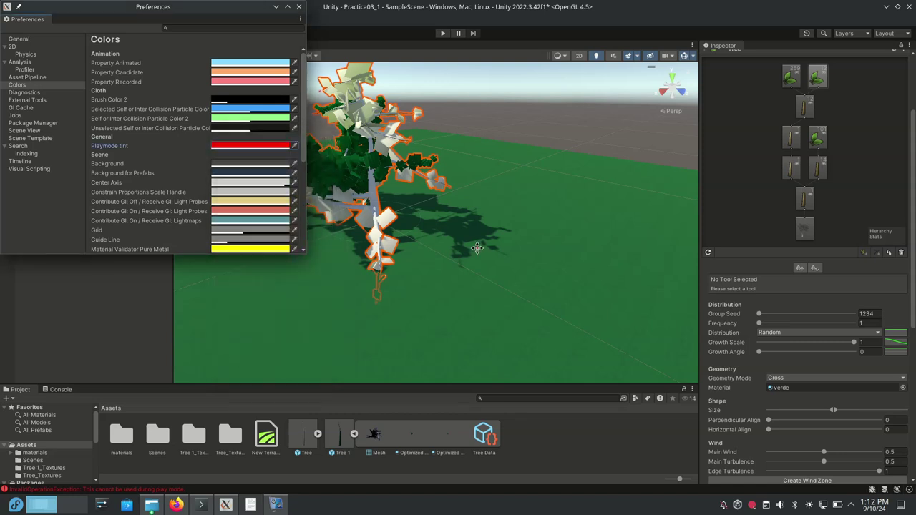
{"action": "left_click", "coordinate": [299, 7]}
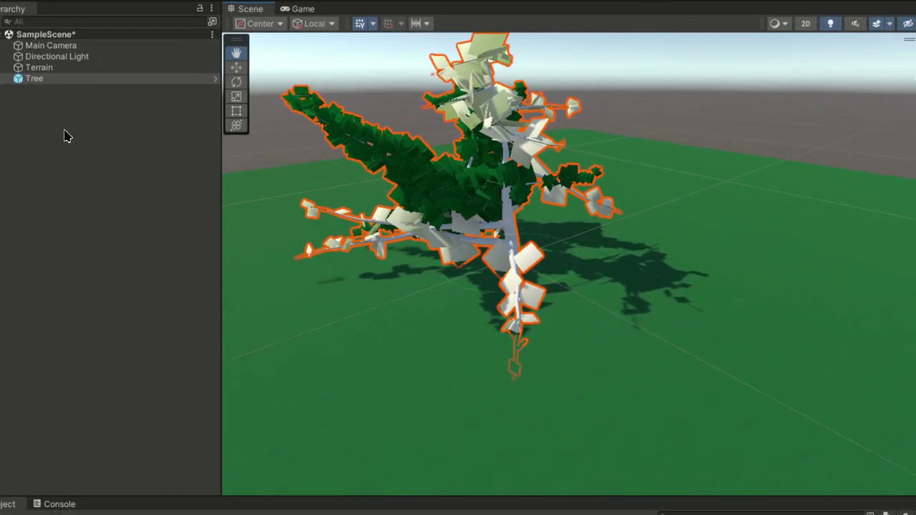
{"action": "left_click", "coordinate": [57, 138]}
{"action": "left_click", "coordinate": [37, 78]}
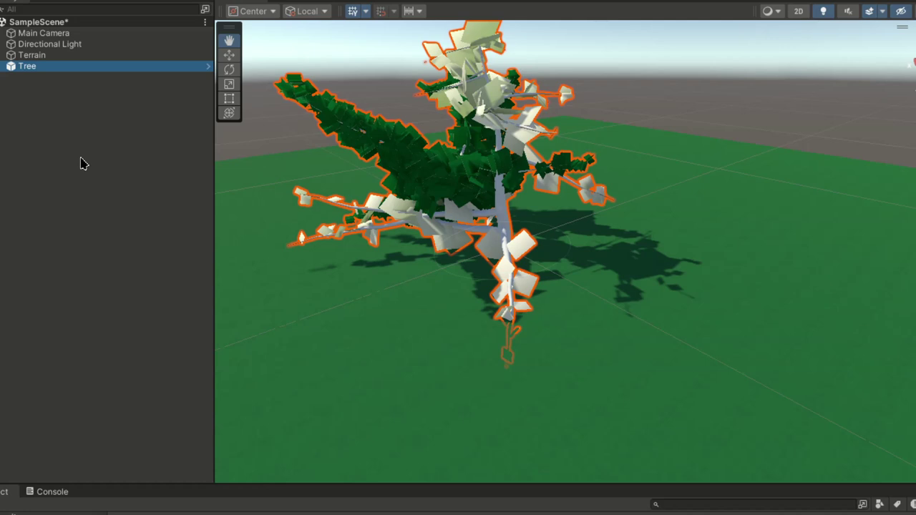
{"action": "key", "text": "ctrl+d"}
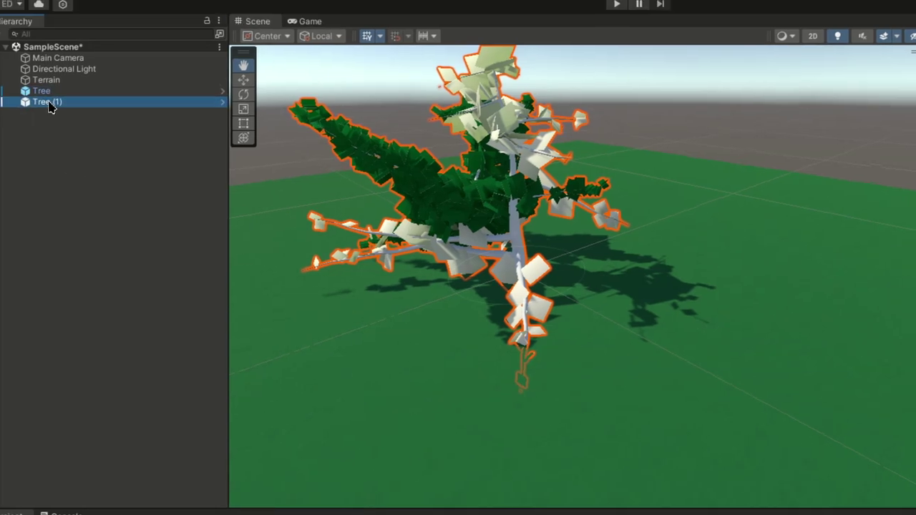
{"action": "left_click", "coordinate": [238, 81]}
{"action": "left_click", "coordinate": [185, 86]}
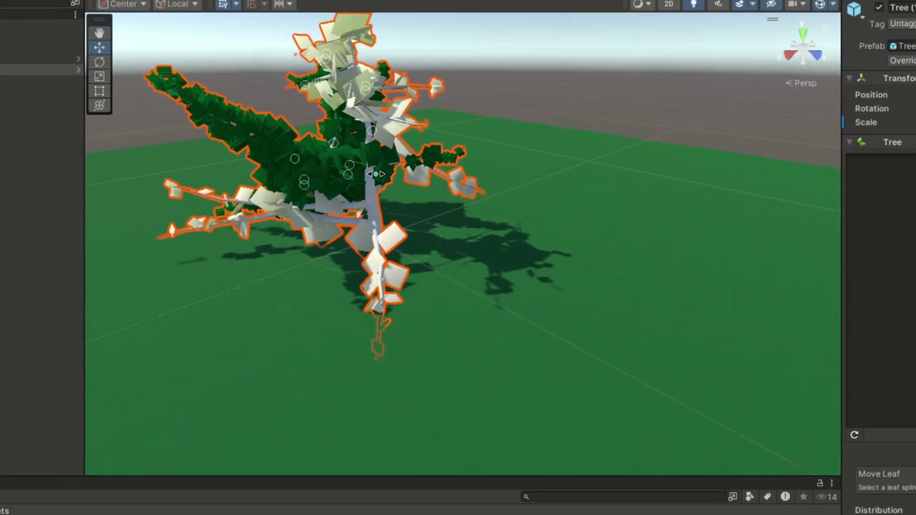
{"action": "left_click", "coordinate": [532, 249]}
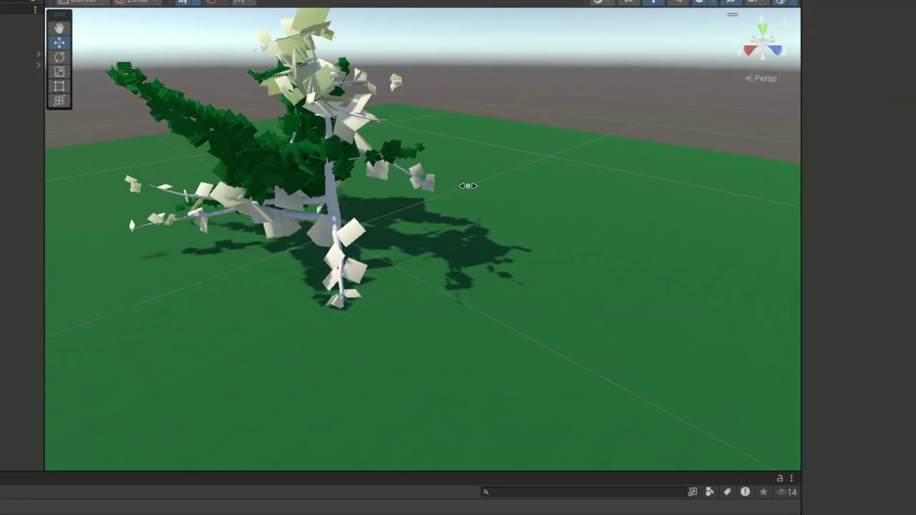
{"action": "left_click", "coordinate": [326, 207]}
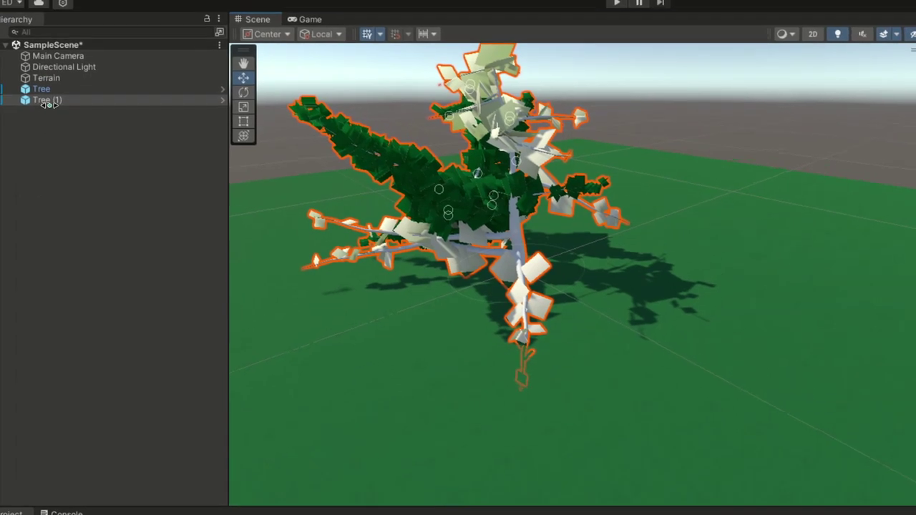
{"action": "left_click", "coordinate": [54, 101]}
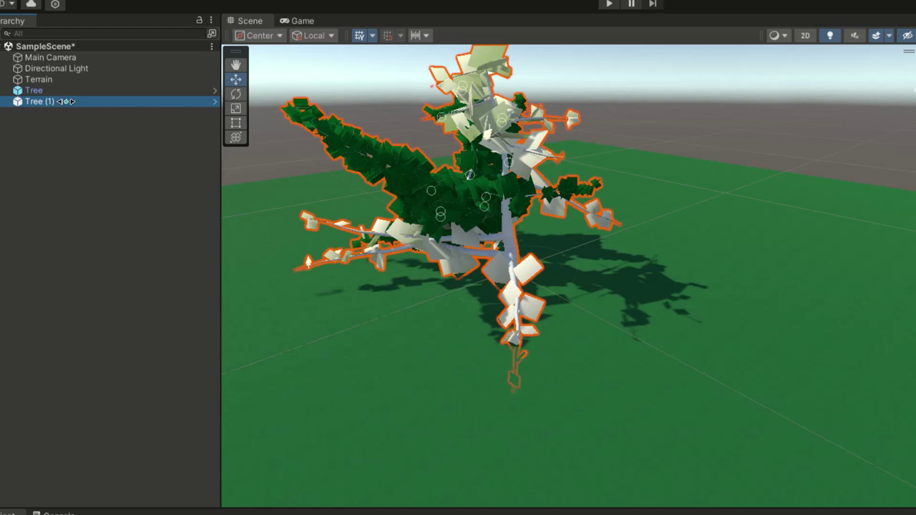
{"action": "key", "text": "Delete"}
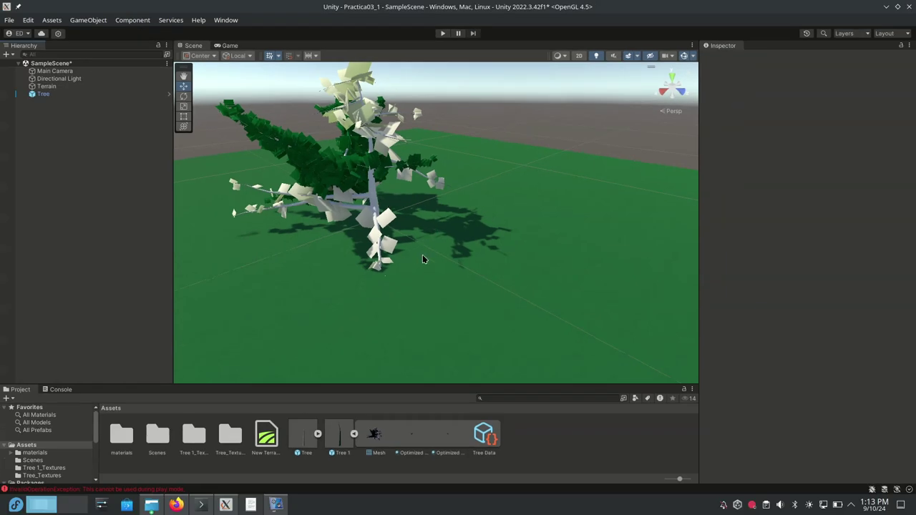
{"action": "mouse_move", "coordinate": [422, 259]}
{"action": "left_mouse_down", "text": "alt"}
{"action": "mouse_move", "coordinate": [423, 280]}
{"action": "mouse_move", "coordinate": [415, 272]}
{"action": "left_mouse_up", "text": "alt"}
{"action": "left_click_drag", "start_coordinate": [246, 103], "coordinate": [507, 278]}
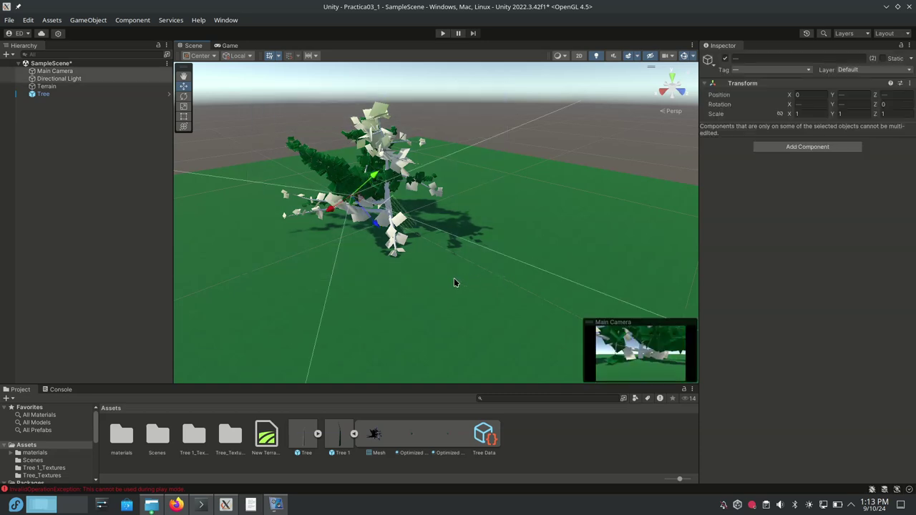
{"action": "left_click", "coordinate": [305, 131]}
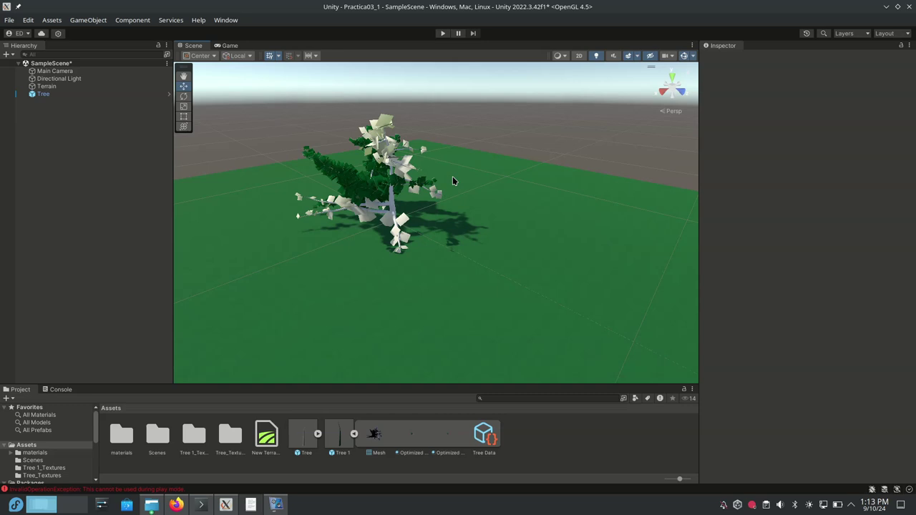
{"action": "left_click", "coordinate": [41, 93]}
{"action": "right_click", "coordinate": [41, 96]}
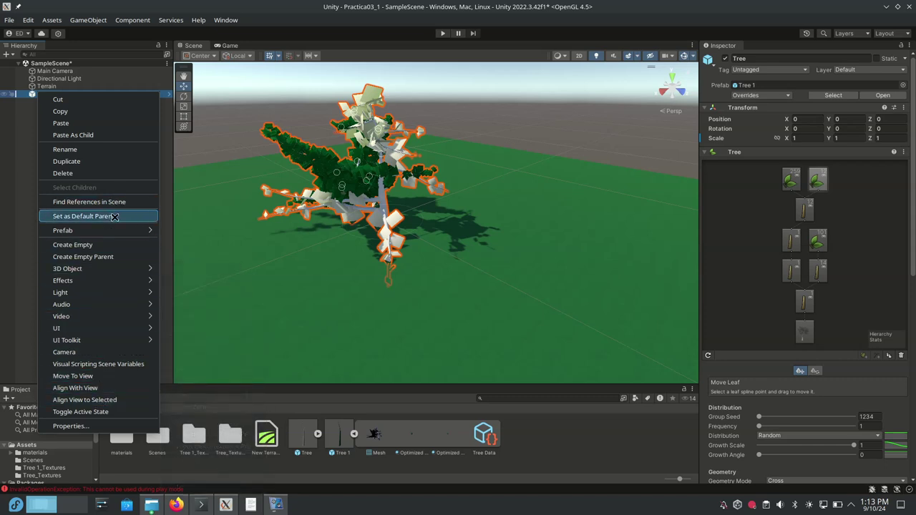
{"action": "mouse_move", "coordinate": [119, 231]}
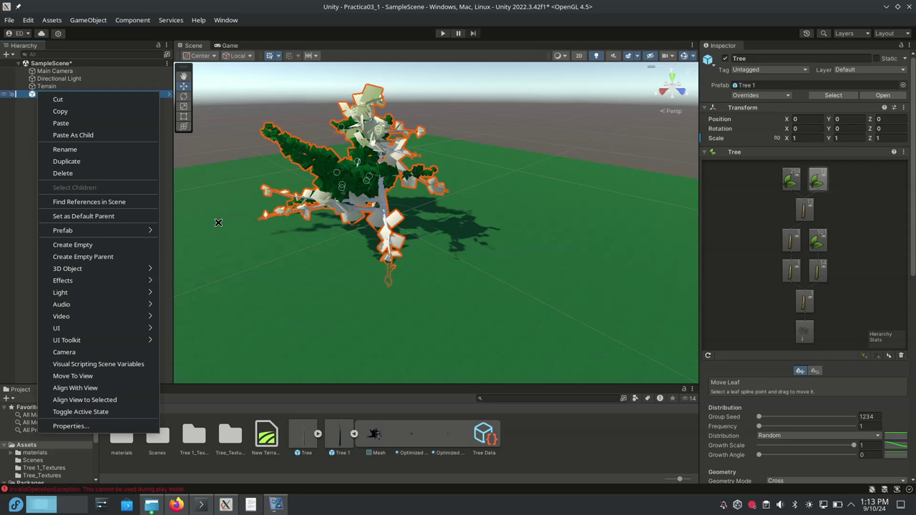
{"action": "left_click", "coordinate": [250, 242]}
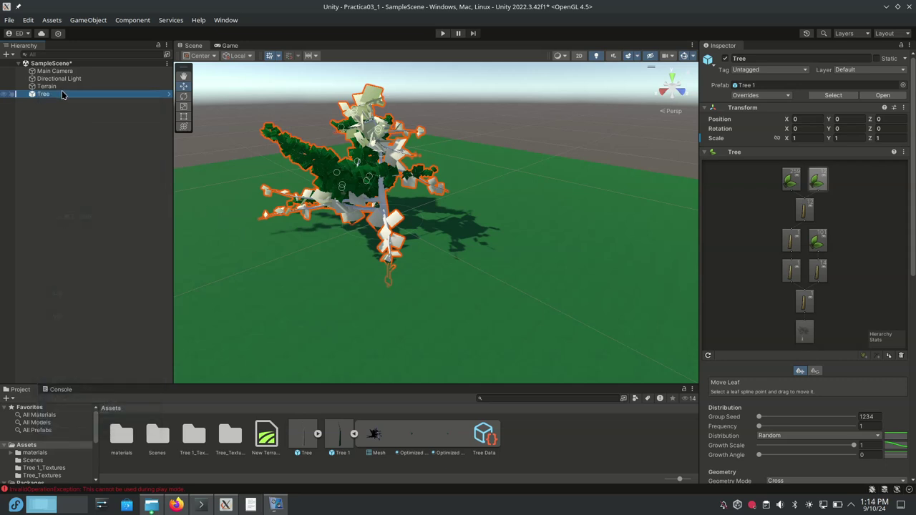
{"action": "left_click", "coordinate": [62, 95]}
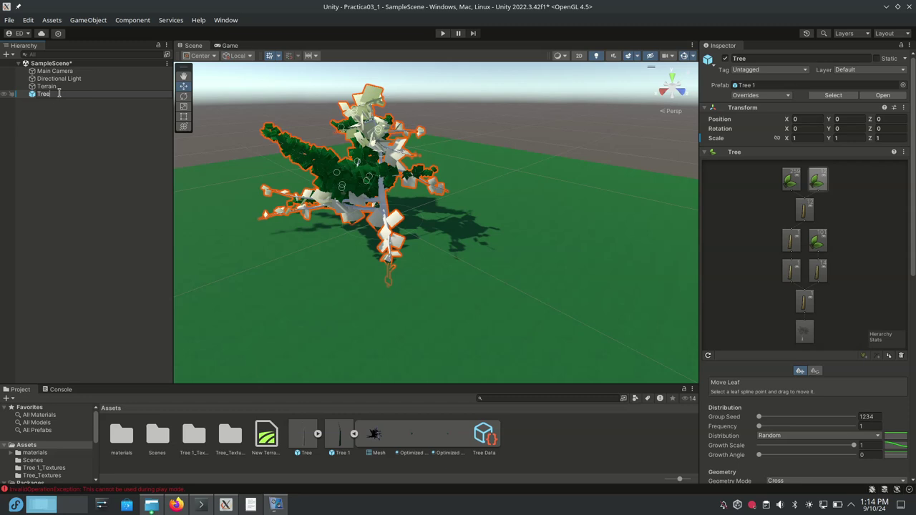
{"action": "left_click", "coordinate": [50, 113]}
- Duplicate the Tree object and move the copy away from the original along X by editing its position value
{"action": "left_click", "coordinate": [45, 96]}
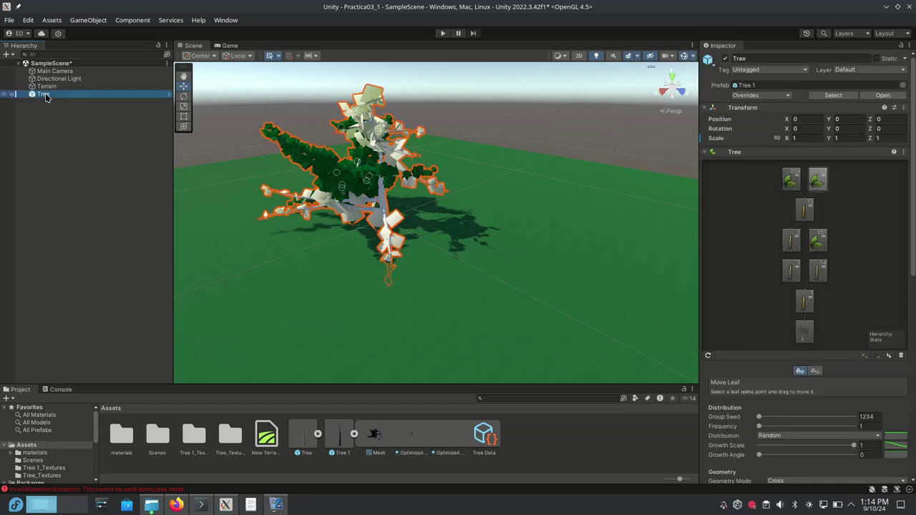
{"action": "key", "text": "ctrl+d"}
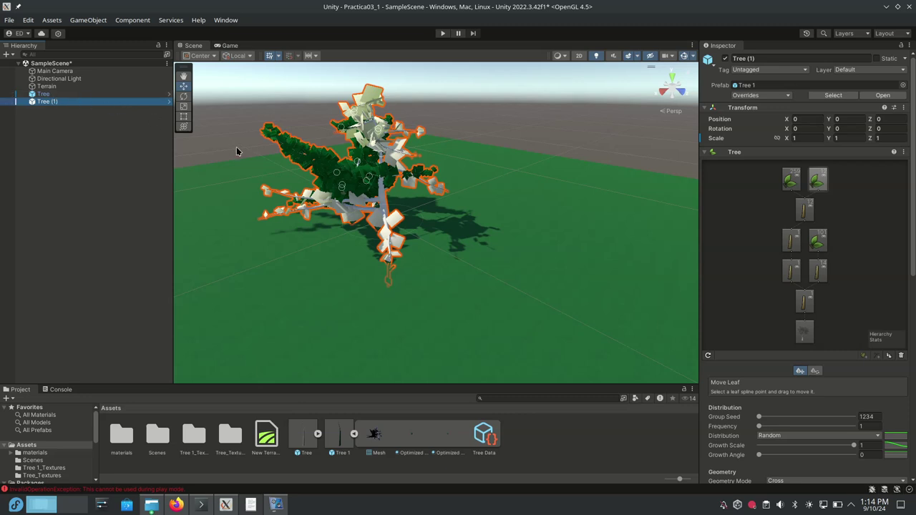
{"action": "left_click", "coordinate": [186, 87]}
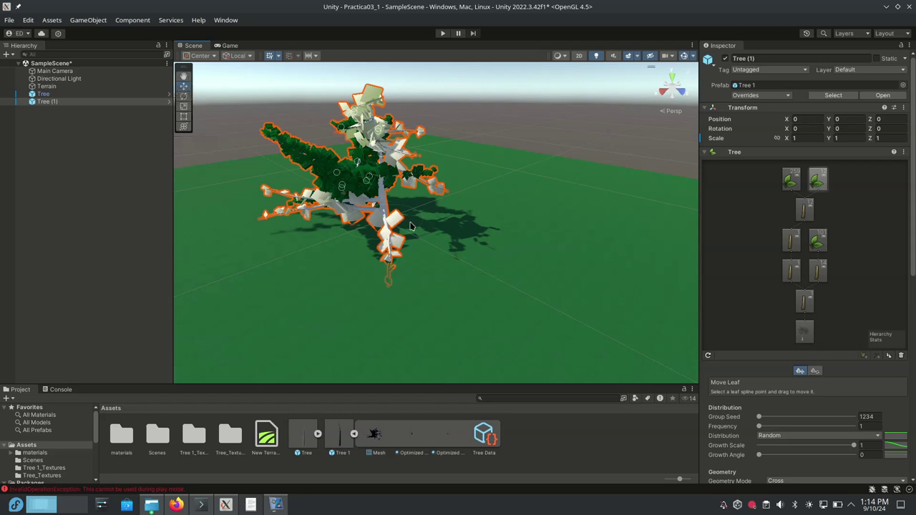
{"action": "left_click", "coordinate": [805, 118]}
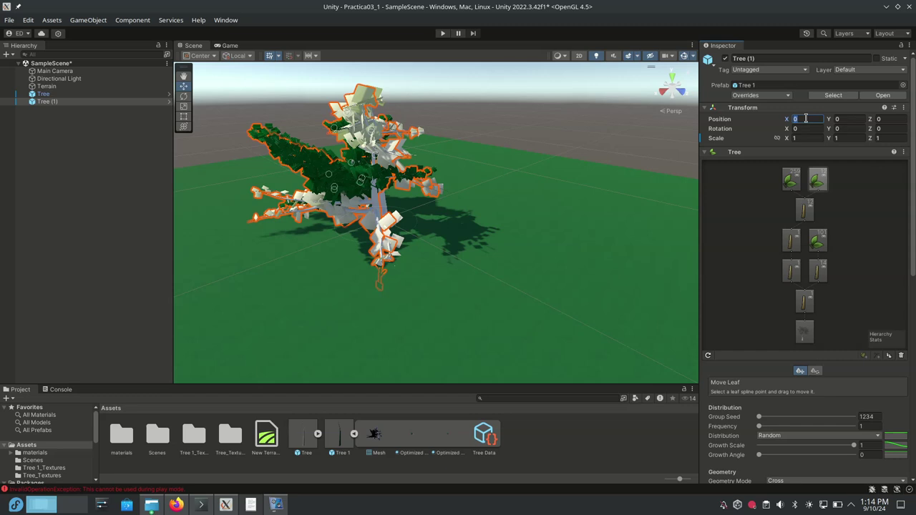
{"action": "type", "text": "10"}
{"action": "key", "text": "BackSpace"}
{"action": "type", "text": "2"}
{"action": "key", "text": "Home"}
{"action": "key", "text": "Delete"}
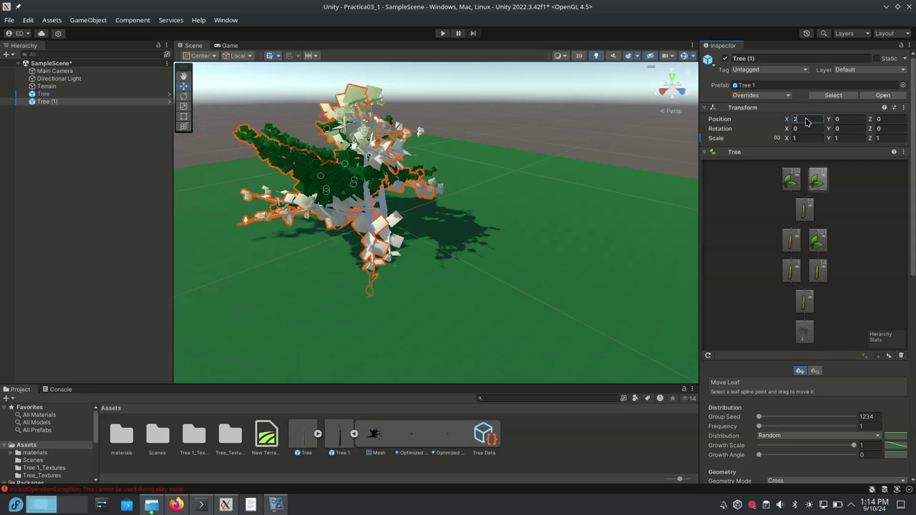
{"action": "type", "text": "2"}
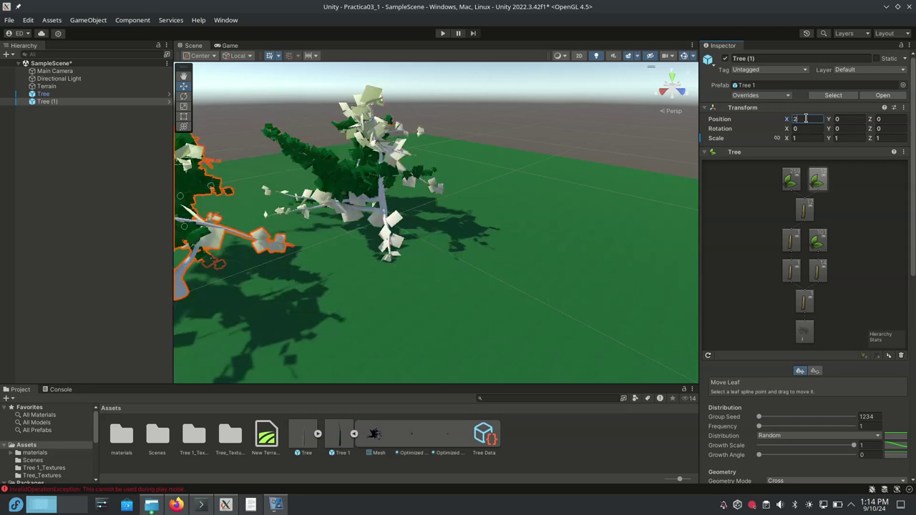
{"action": "left_click", "coordinate": [573, 219]}
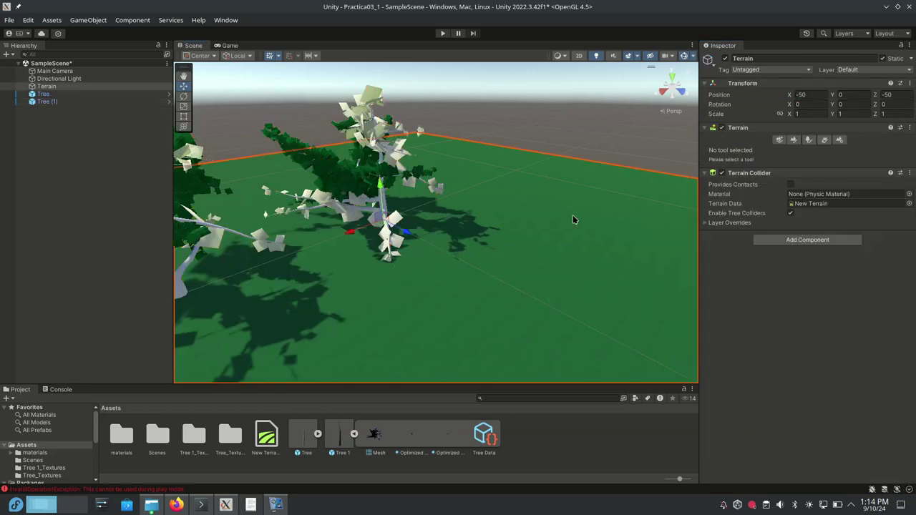
{"action": "left_click", "coordinate": [546, 130]}
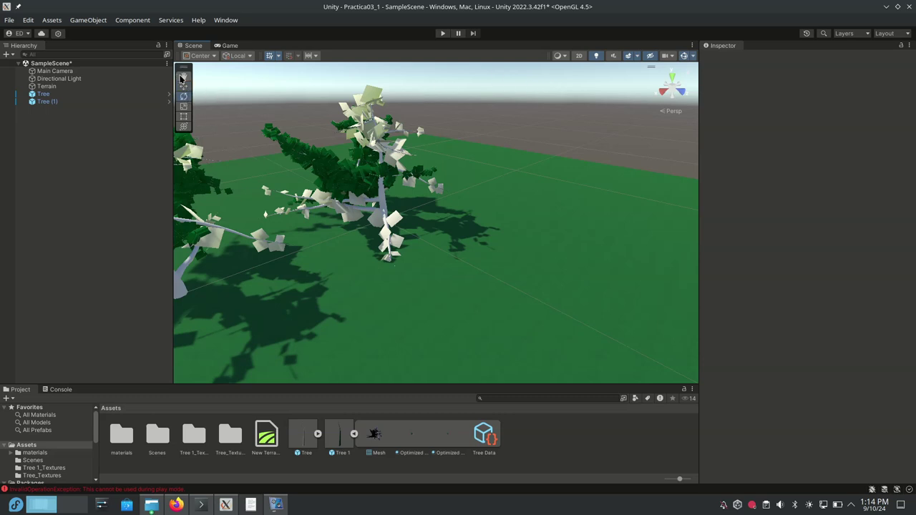
- Duplicate the original Tree again and set the new copy's Z position to 20
{"action": "left_click_drag", "start_coordinate": [347, 245], "coordinate": [378, 236]}
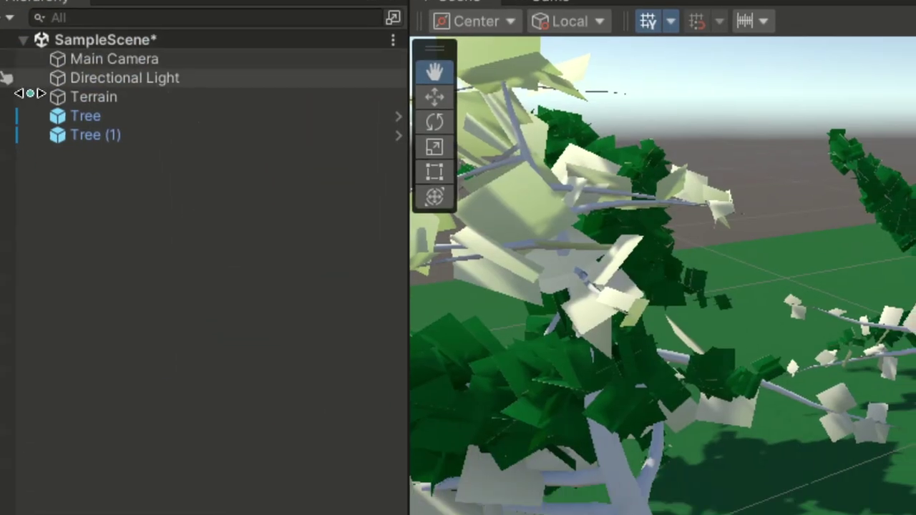
{"action": "left_click", "coordinate": [80, 118]}
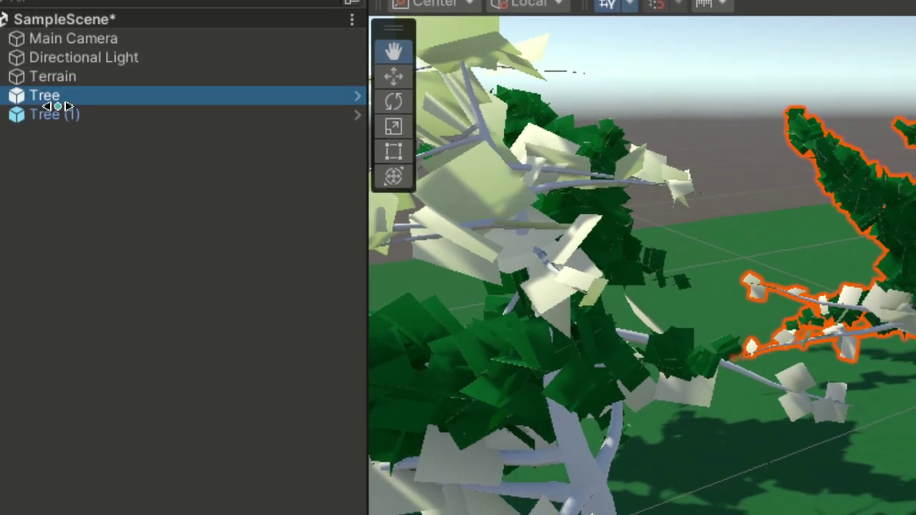
{"action": "key", "text": "ctrl+d"}
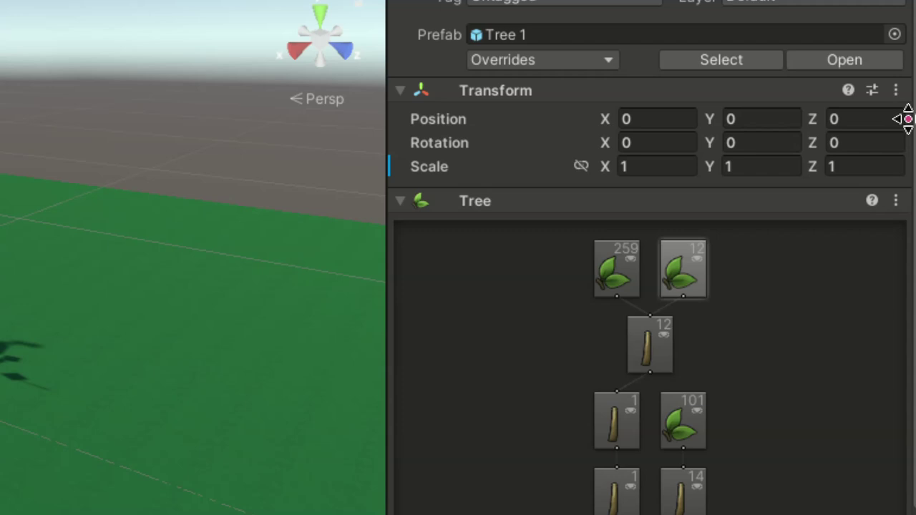
{"action": "left_click", "coordinate": [855, 115]}
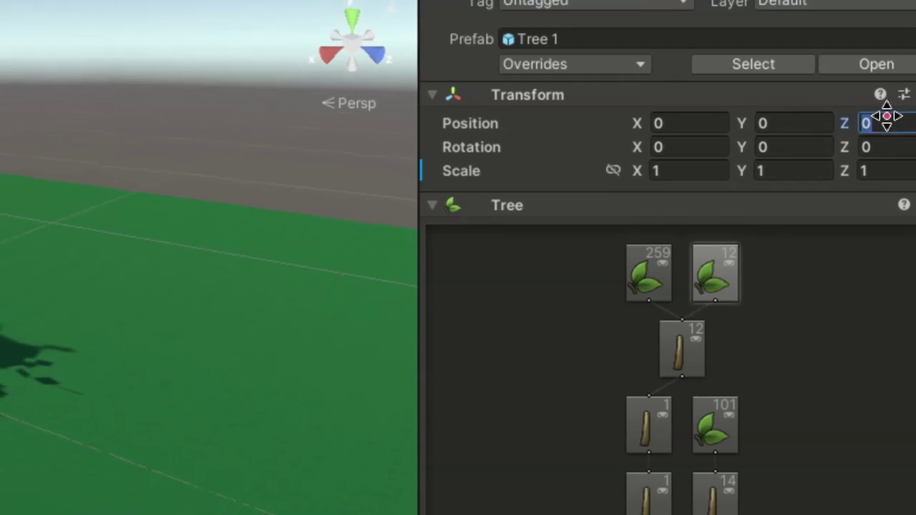
{"action": "type", "text": "20"}
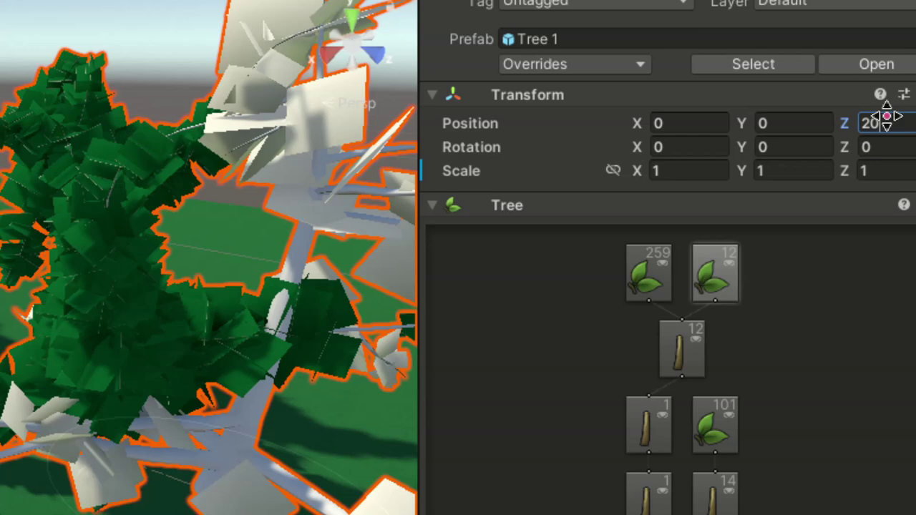
{"action": "type", "text": "f"}
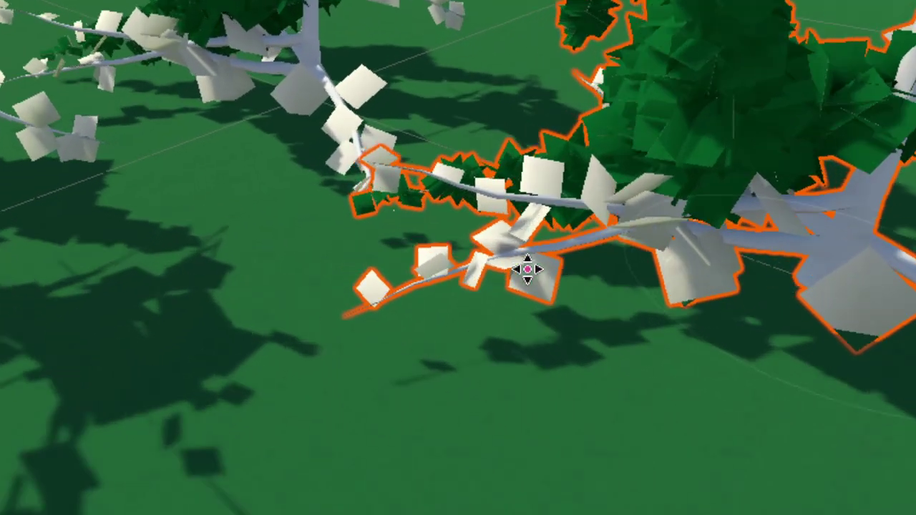
{"action": "scroll", "coordinate": [527, 269], "scroll_direction": "up", "scroll_amount": 3}
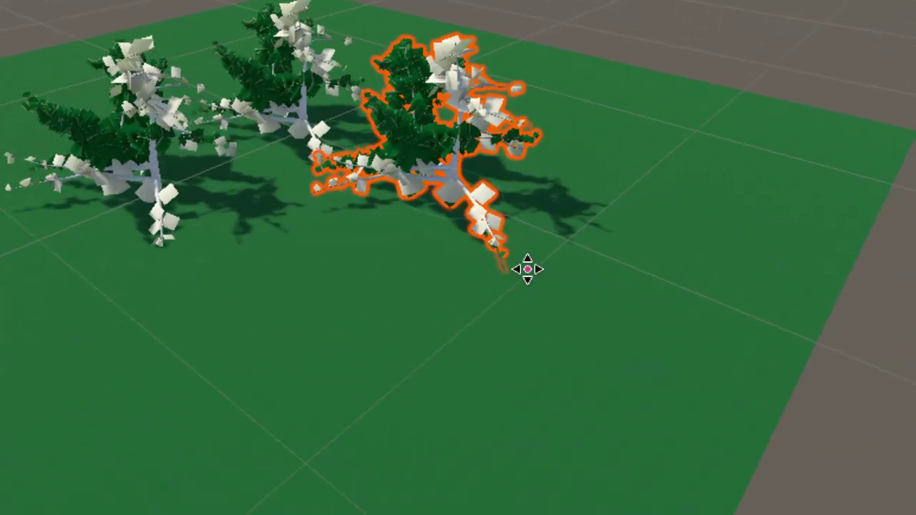
{"action": "scroll", "coordinate": [527, 269], "scroll_direction": "down", "scroll_amount": 3}
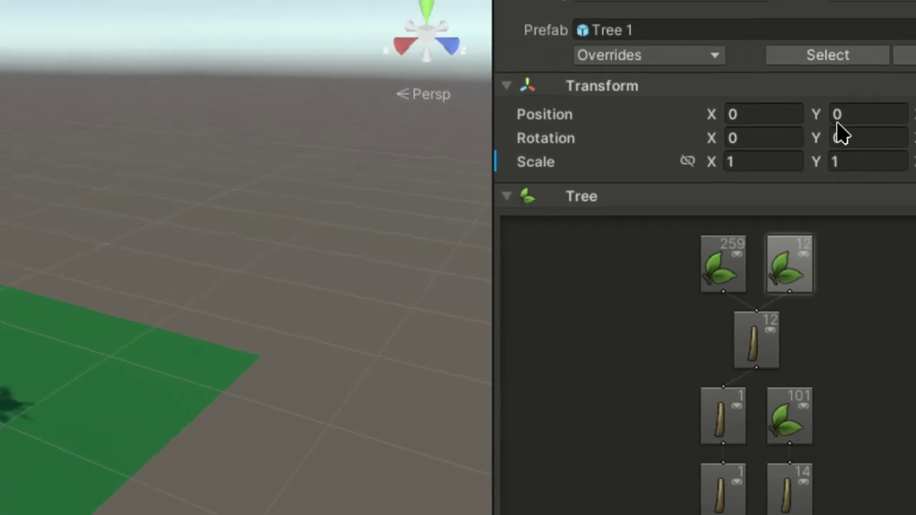
- Set Tree (2)'s X position to 30 and its Z position to 28
{"action": "left_click", "coordinate": [752, 118]}
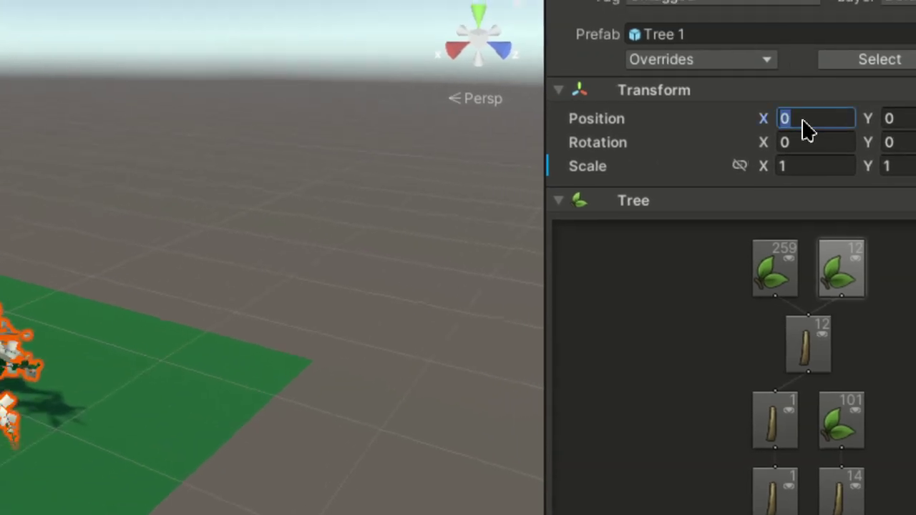
{"action": "type", "text": "30"}
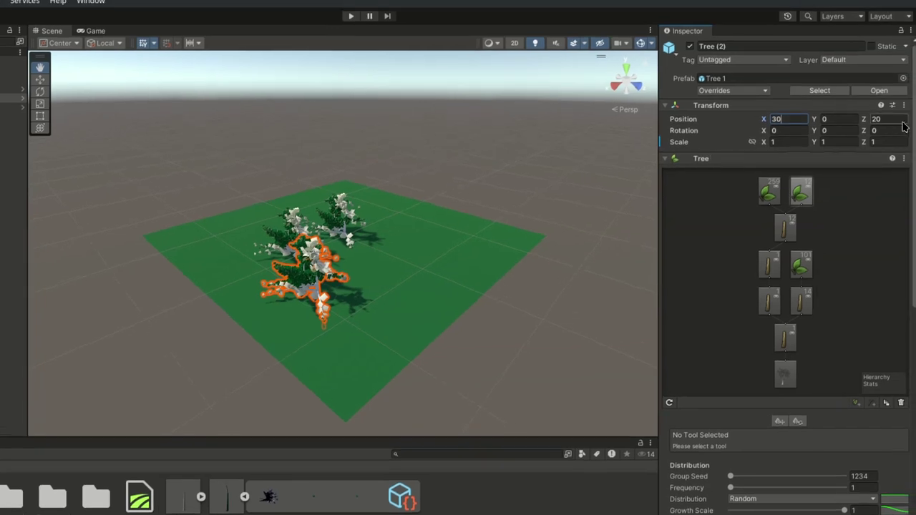
{"action": "left_click", "coordinate": [896, 120]}
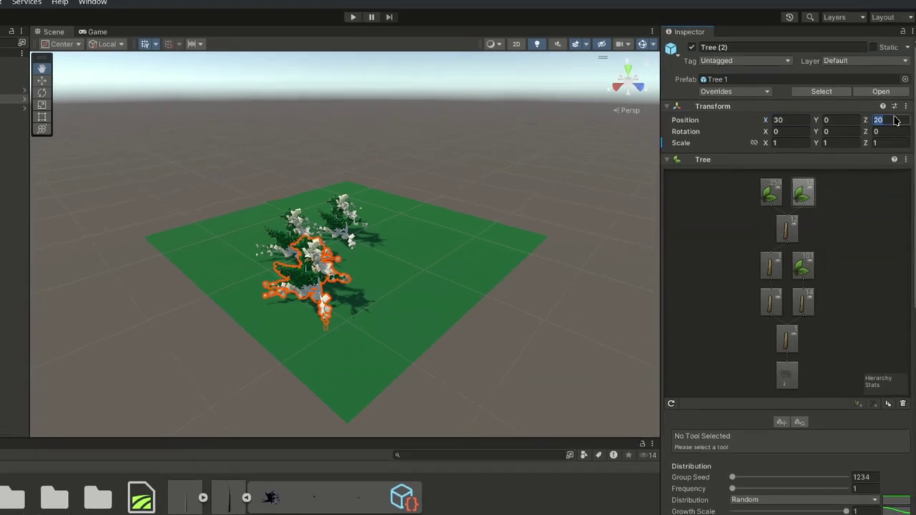
{"action": "type", "text": "50"}
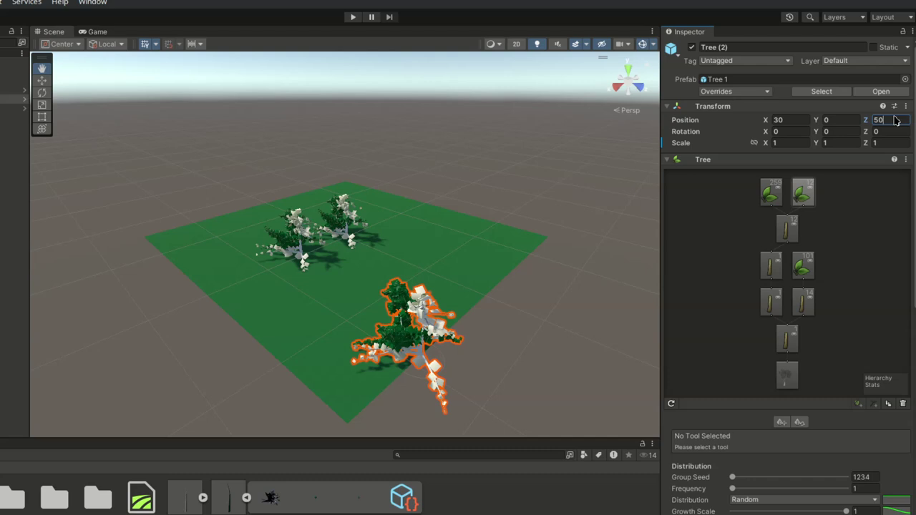
{"action": "key", "text": "BackSpace"}
{"action": "key", "text": "BackSpace"}
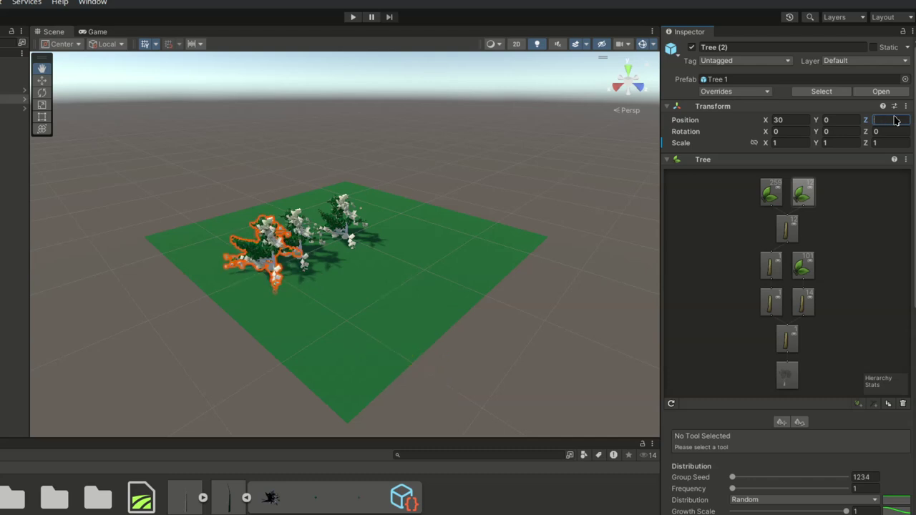
{"action": "type", "text": "28"}
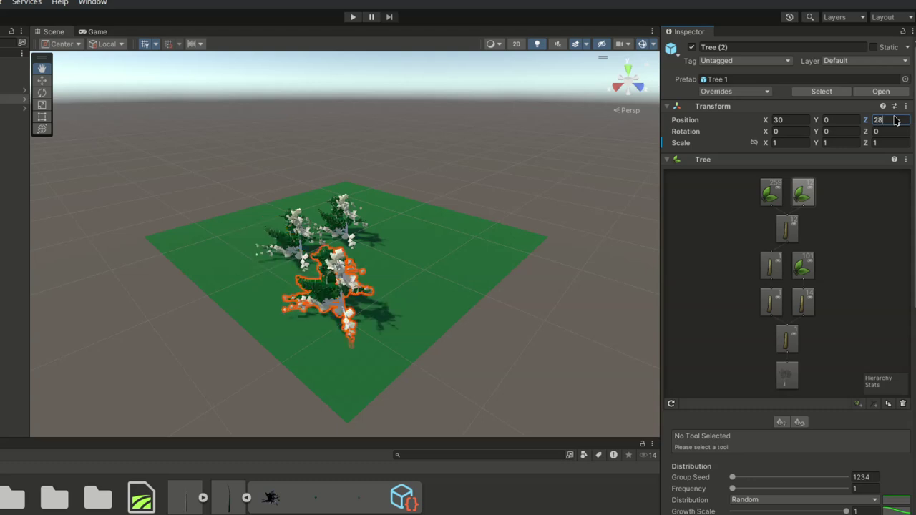
- Set Tree (2)'s X position to 19 and check its placement among the other trees on the terrain
{"action": "left_click", "coordinate": [796, 121]}
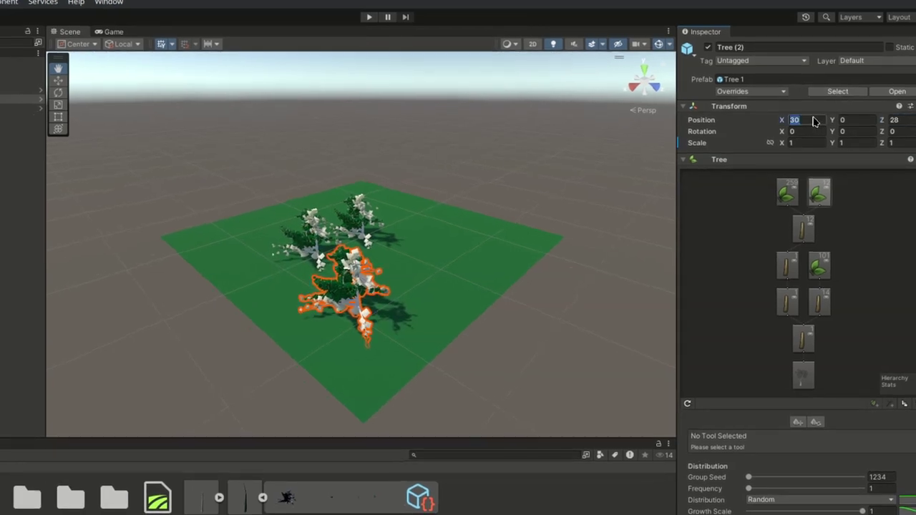
{"action": "key", "text": "BackSpace"}
{"action": "type", "text": "19"}
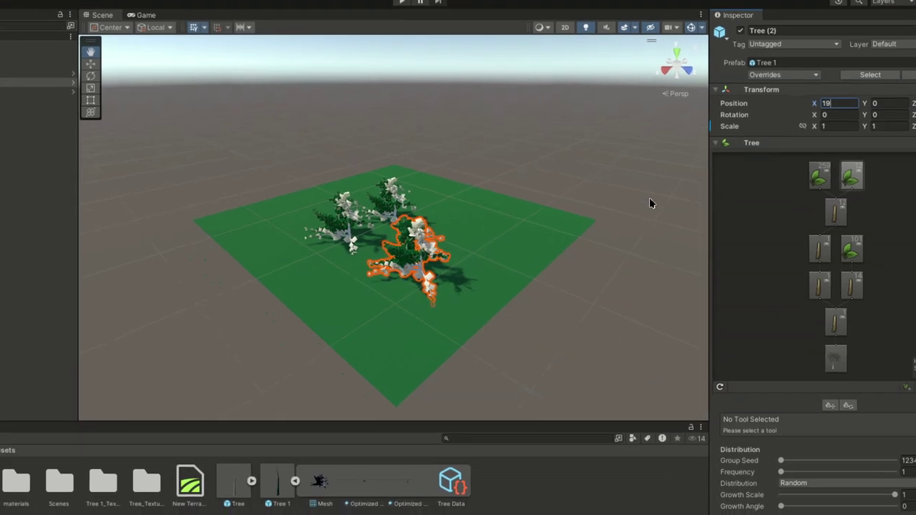
{"action": "left_click_drag", "start_coordinate": [649, 203], "coordinate": [419, 176], "text": "alt"}
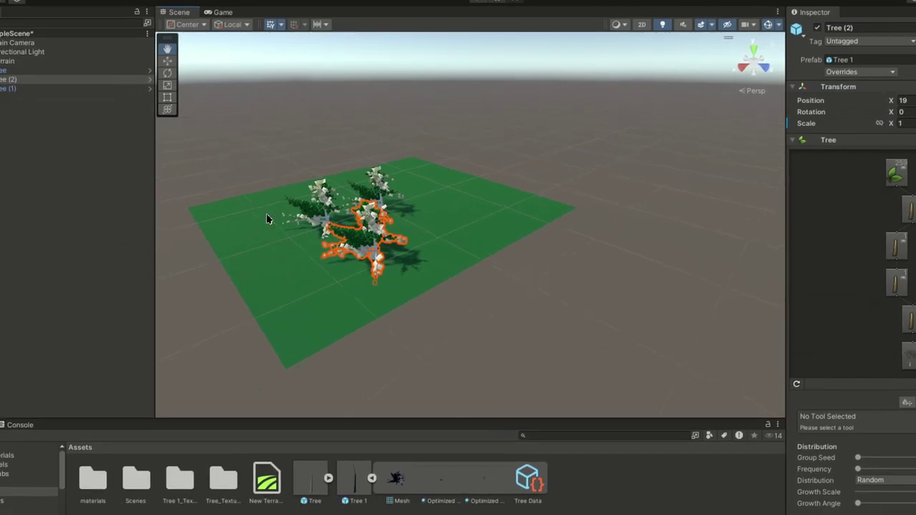
{"action": "scroll", "coordinate": [245, 234], "scroll_direction": "down", "scroll_amount": 3}
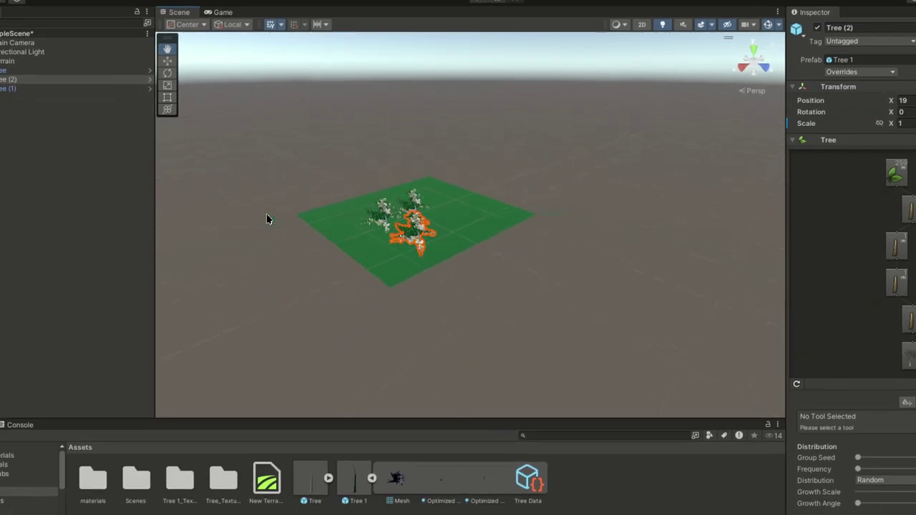
{"action": "scroll", "coordinate": [245, 234], "scroll_direction": "up", "scroll_amount": 8}
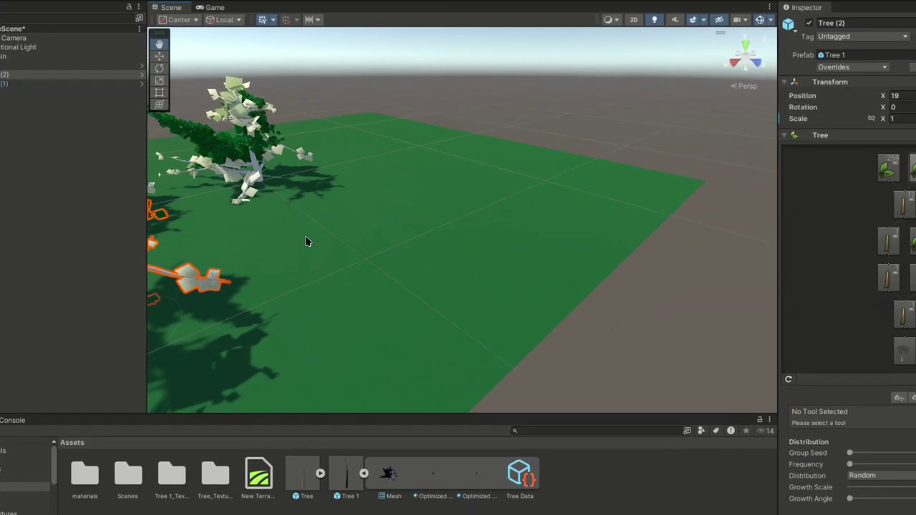
{"action": "key", "text": "f"}
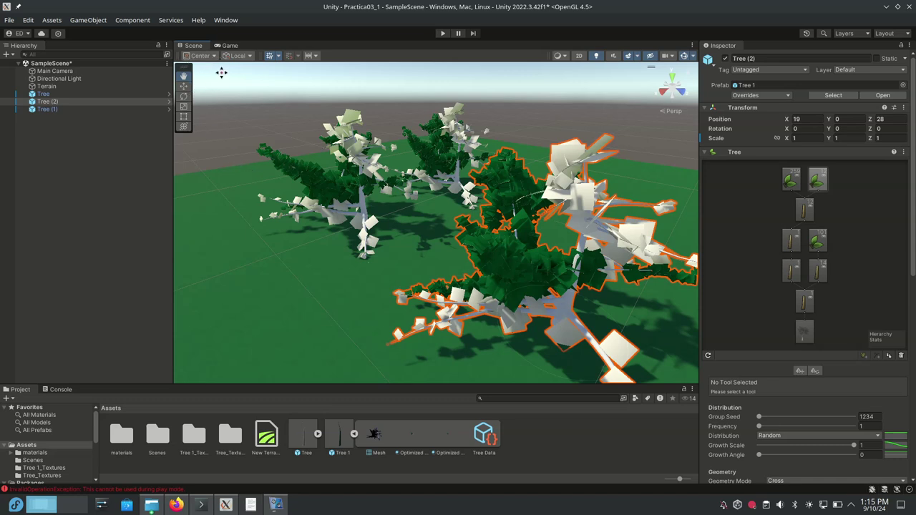
- Run the scene in play mode, raise and move back the Main Camera to frame the trees, check the game view, and stop playing
{"action": "left_click", "coordinate": [444, 33]}
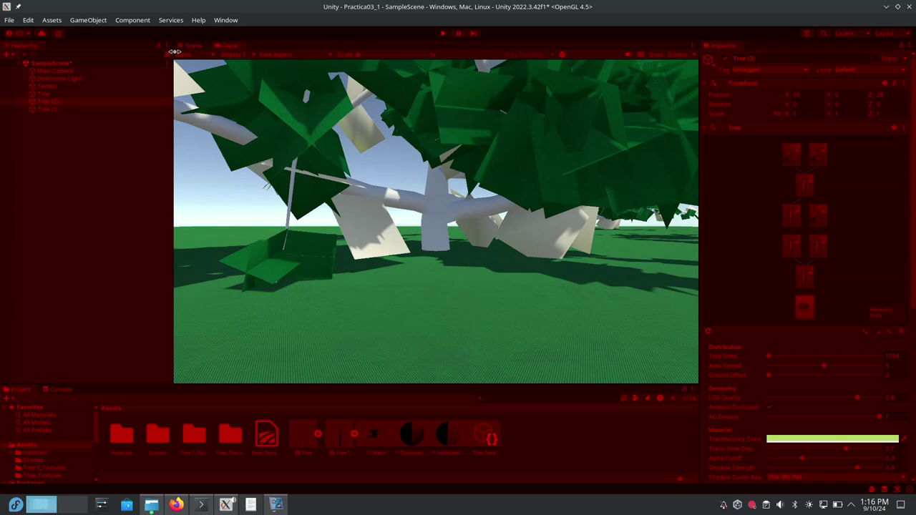
{"action": "left_click", "coordinate": [194, 48]}
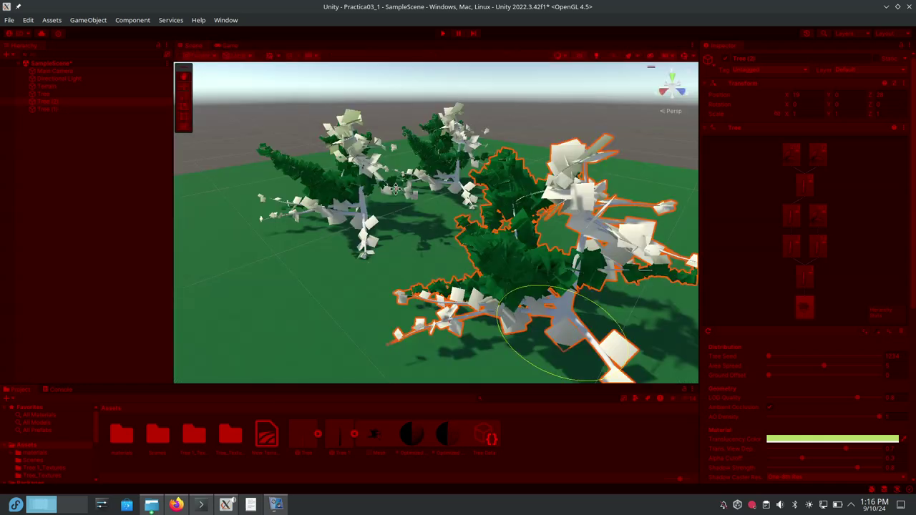
{"action": "left_click", "coordinate": [68, 72]}
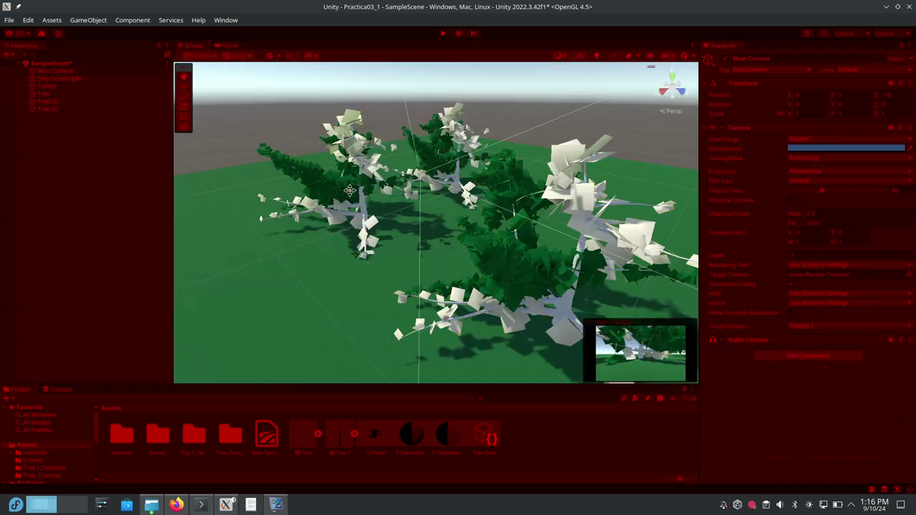
{"action": "left_click", "coordinate": [185, 88]}
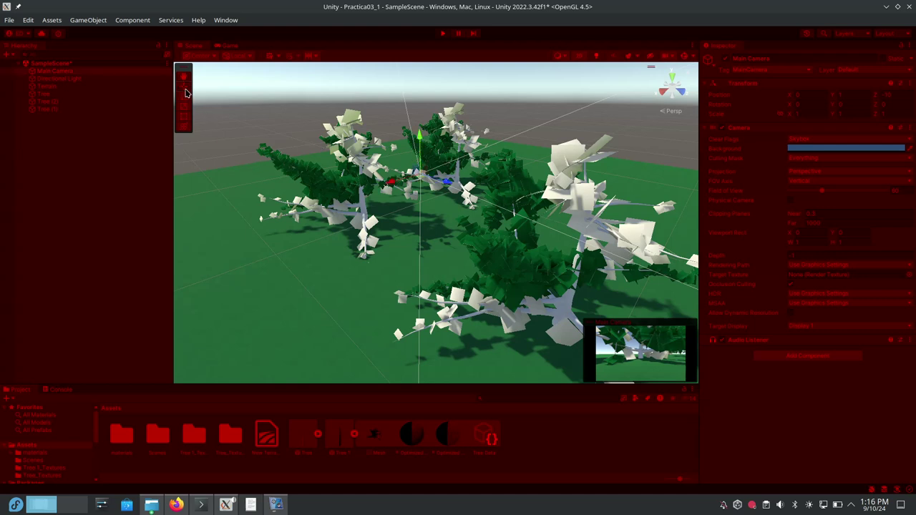
{"action": "left_click_drag", "start_coordinate": [411, 127], "coordinate": [414, 88]}
{"action": "left_click_drag", "start_coordinate": [394, 132], "coordinate": [277, 121]}
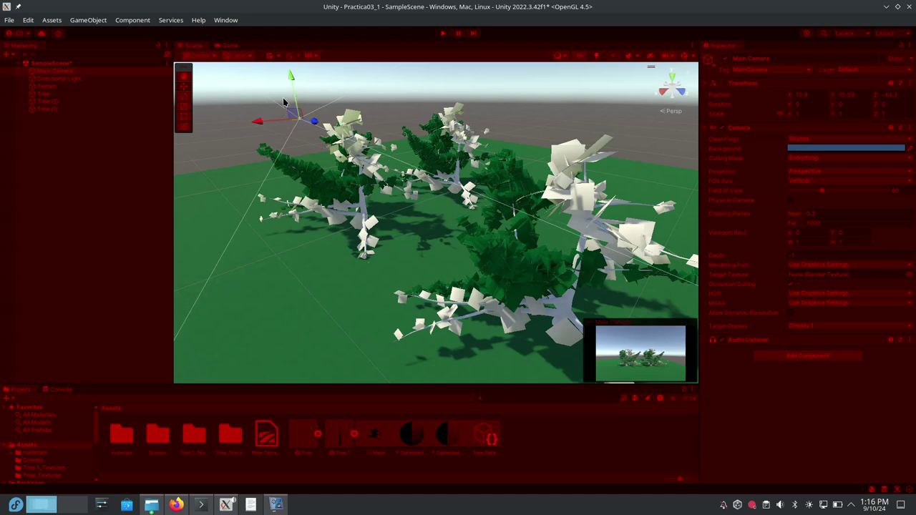
{"action": "left_click_drag", "start_coordinate": [291, 80], "coordinate": [300, 97]}
{"action": "left_click_drag", "start_coordinate": [264, 140], "coordinate": [292, 135]}
{"action": "left_click_drag", "start_coordinate": [349, 136], "coordinate": [299, 147]}
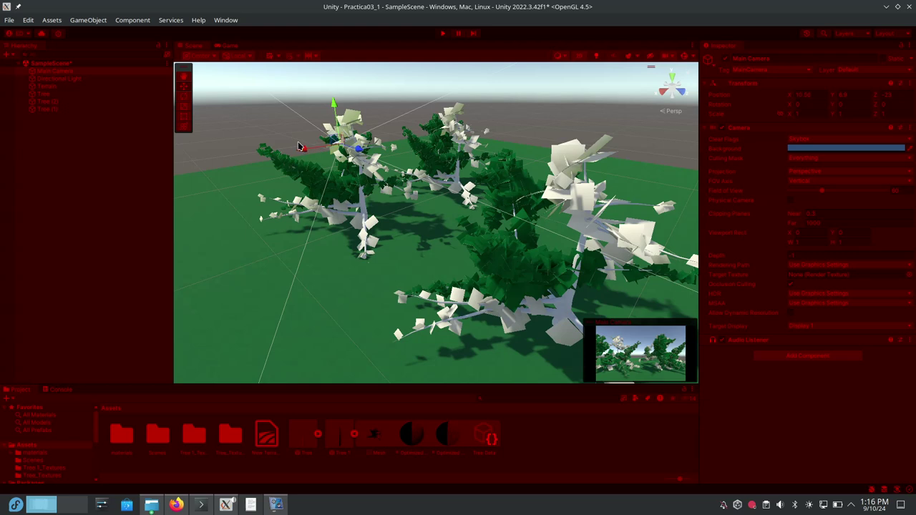
{"action": "left_click", "coordinate": [230, 45]}
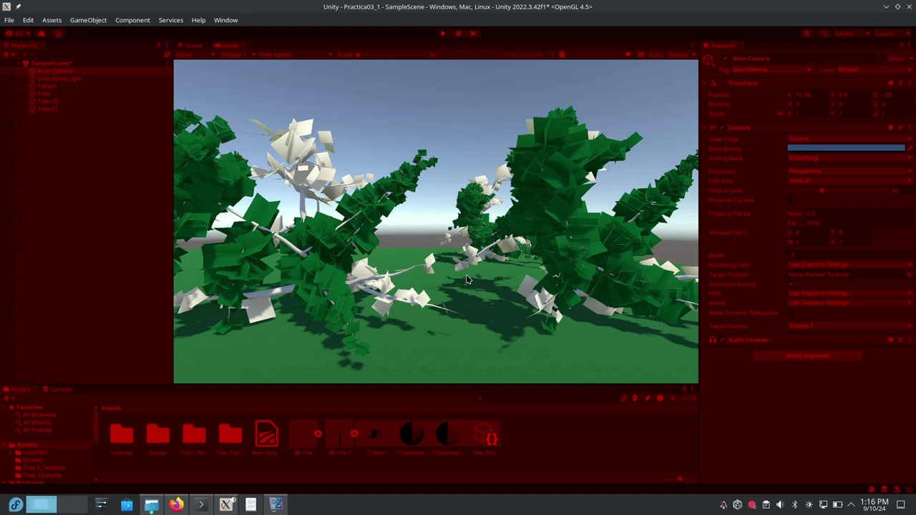
{"action": "left_click", "coordinate": [442, 33]}
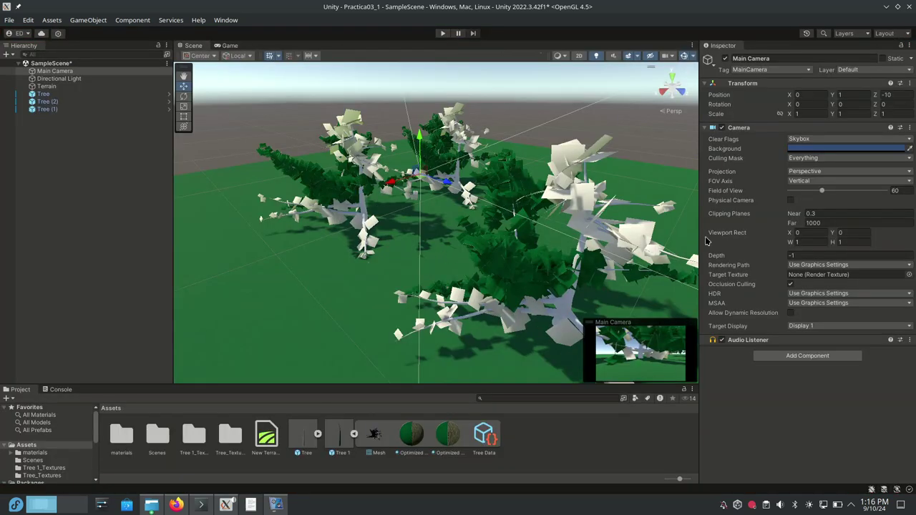
- Delete the original Tree's extra branch and leaf groups, keeping only the trunk with one branch group and its leaf group
{"action": "left_click", "coordinate": [44, 95]}
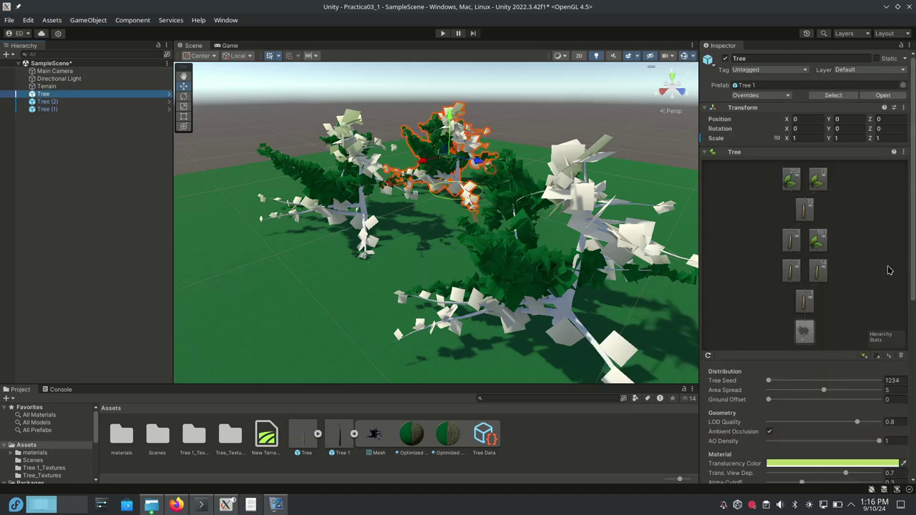
{"action": "left_click", "coordinate": [791, 182]}
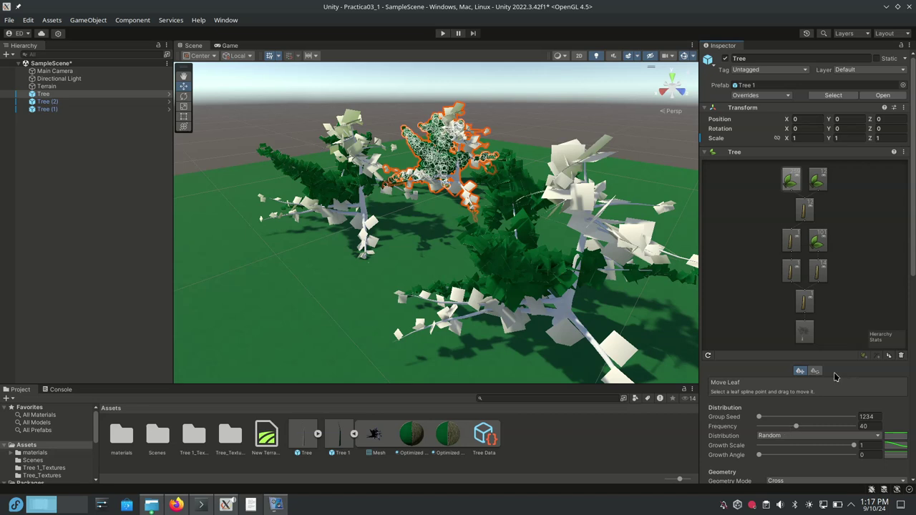
{"action": "left_click", "coordinate": [788, 247]}
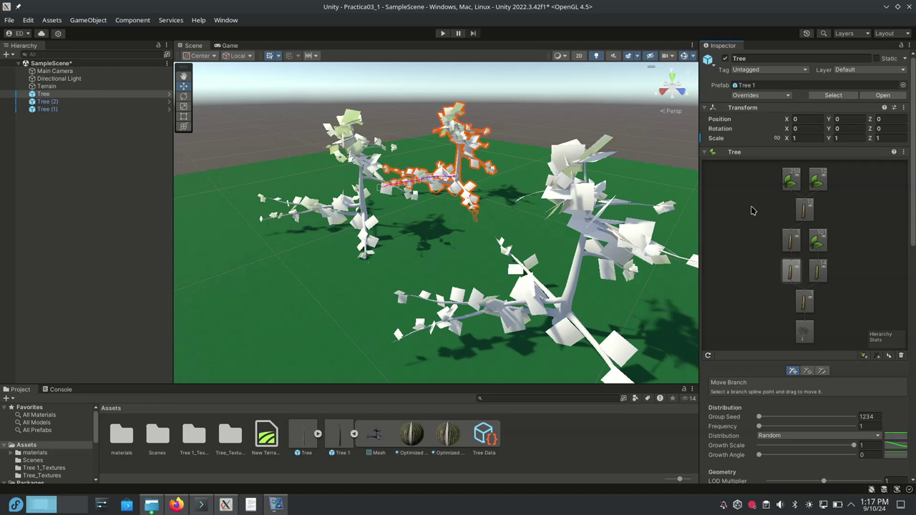
{"action": "left_click", "coordinate": [790, 242]}
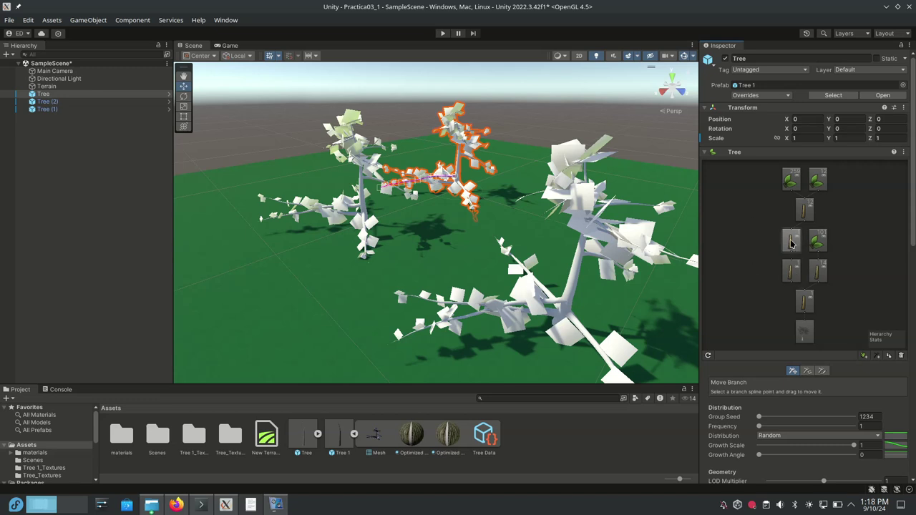
{"action": "key", "text": "ctrl+z"}
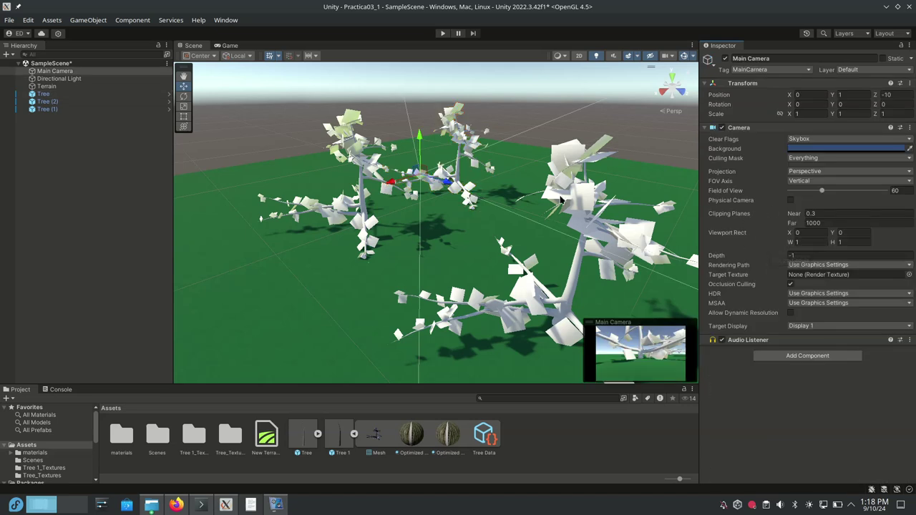
{"action": "left_click", "coordinate": [535, 114]}
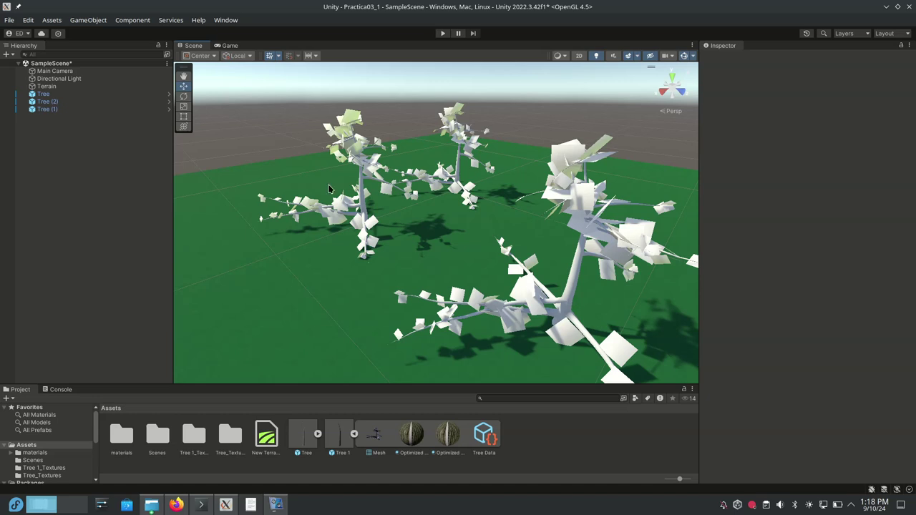
{"action": "left_click", "coordinate": [88, 96]}
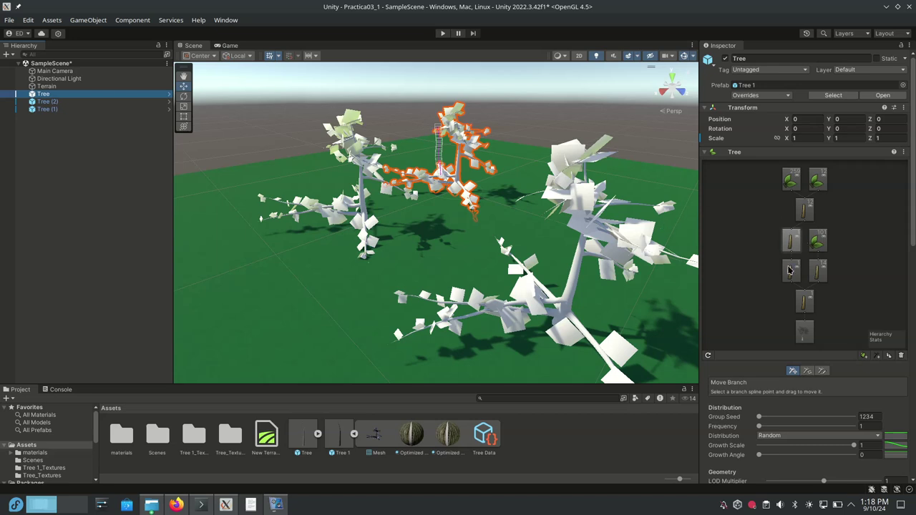
{"action": "left_click", "coordinate": [790, 270]}
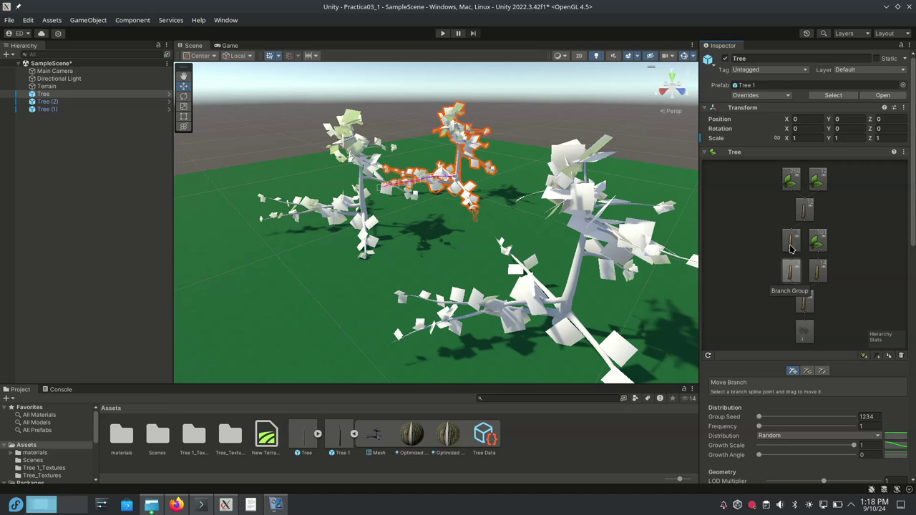
{"action": "key", "text": "Delete"}
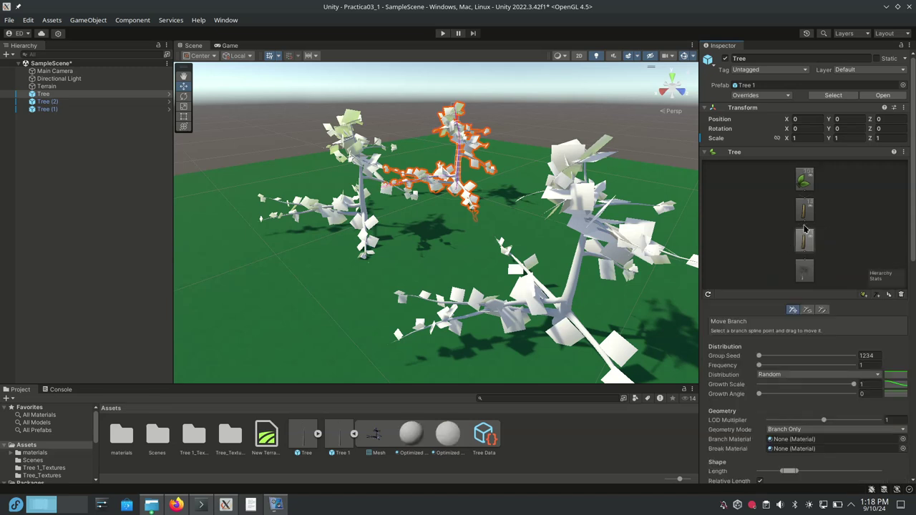
- Set the remaining leaf group's frequency to 60 and its group seed to 294163, keeping the Plane geometry mode
{"action": "left_click", "coordinate": [806, 187]}
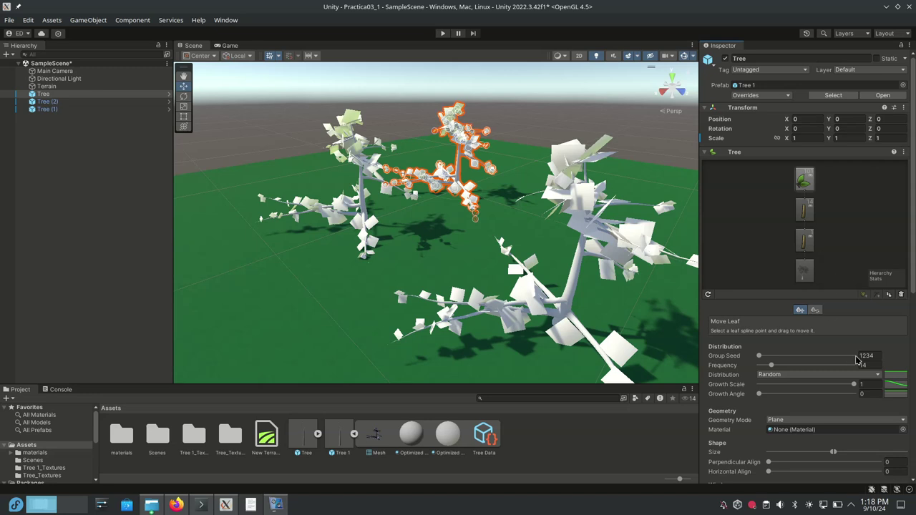
{"action": "left_click_drag", "start_coordinate": [772, 365], "coordinate": [815, 368]}
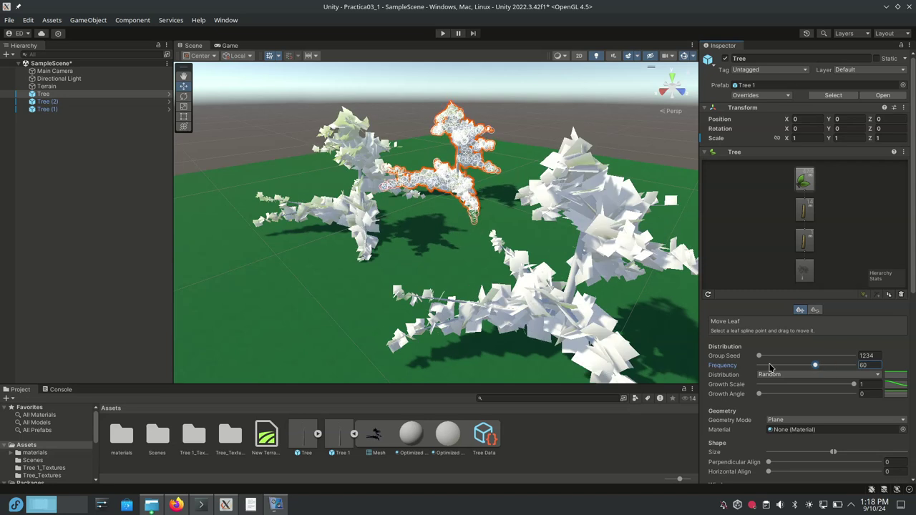
{"action": "left_click_drag", "start_coordinate": [760, 356], "coordinate": [787, 357]}
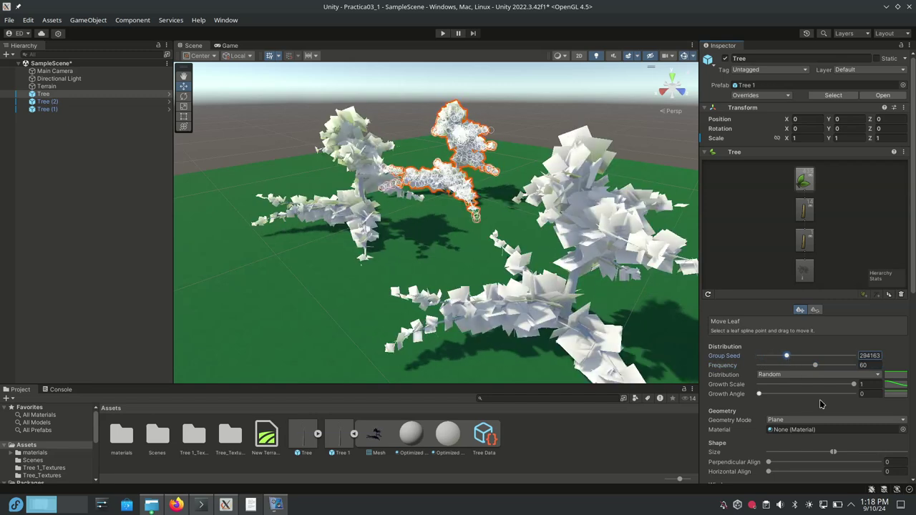
{"action": "left_click", "coordinate": [802, 420]}
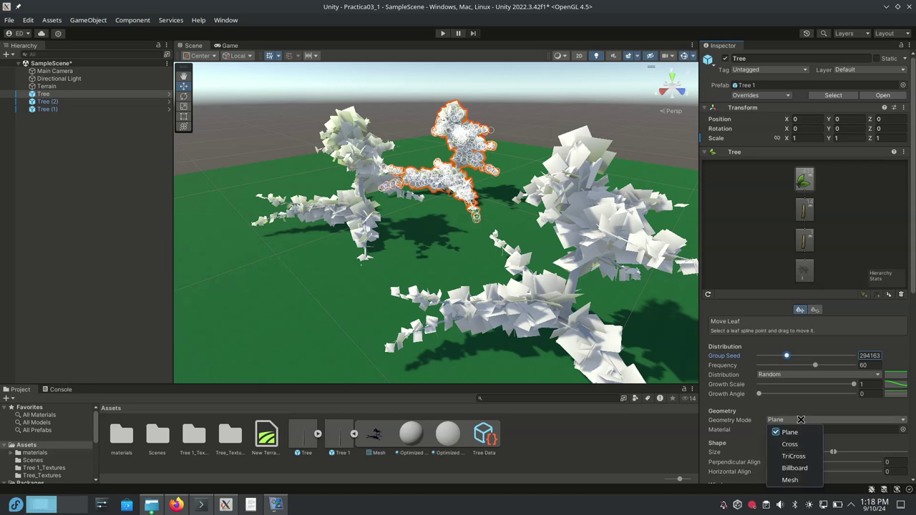
{"action": "left_click", "coordinate": [800, 419]}
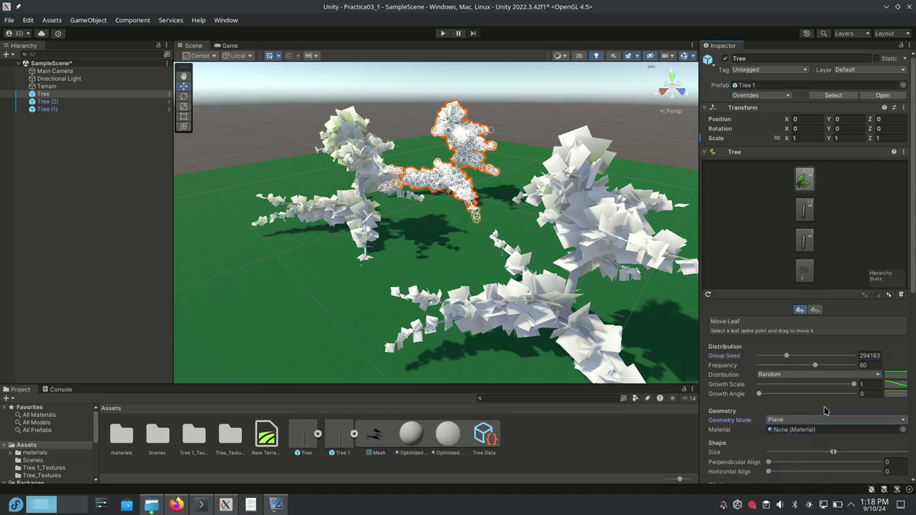
- Assign the verde material to the Tree's leaf group
{"action": "left_click", "coordinate": [903, 430]}
{"action": "scroll", "coordinate": [883, 393], "scroll_direction": "down", "scroll_amount": 3}
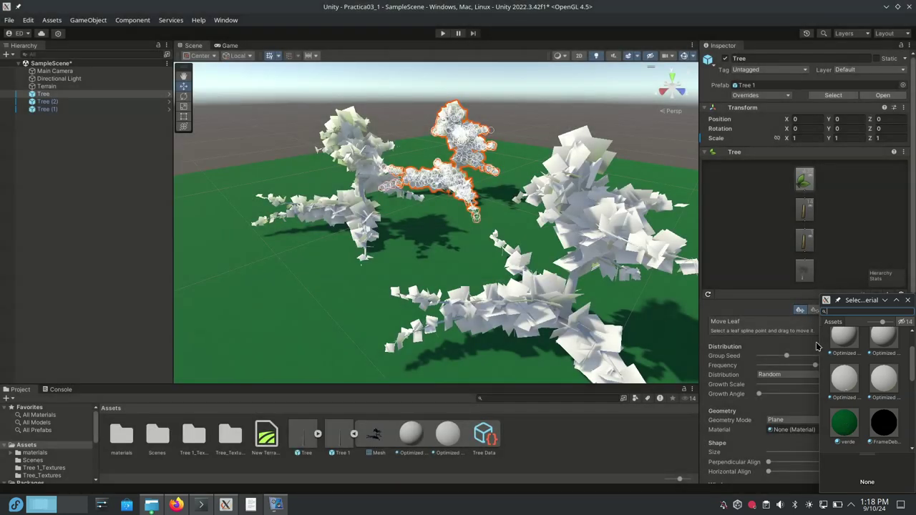
{"action": "double_click", "coordinate": [844, 422]}
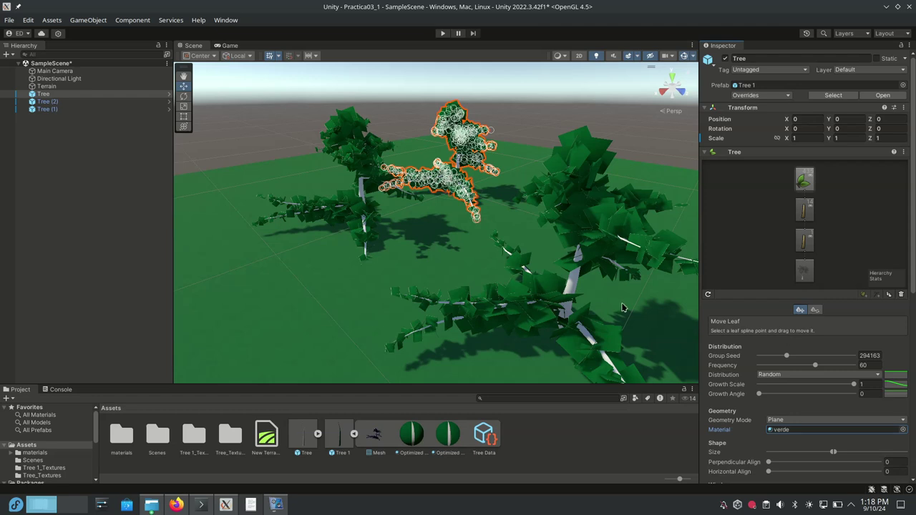
- Assign the madera material as both the branch material and the break material of the branch group carrying the leaves
{"action": "left_click", "coordinate": [803, 218]}
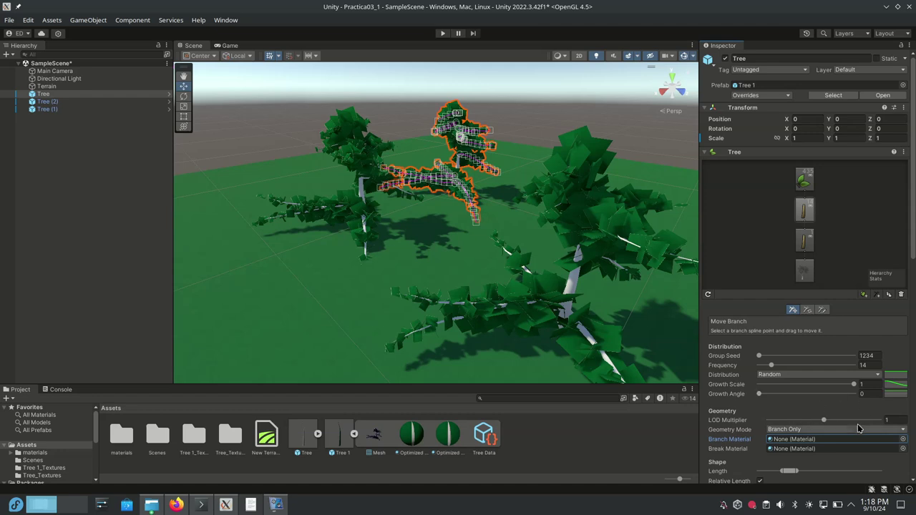
{"action": "left_click", "coordinate": [903, 440]}
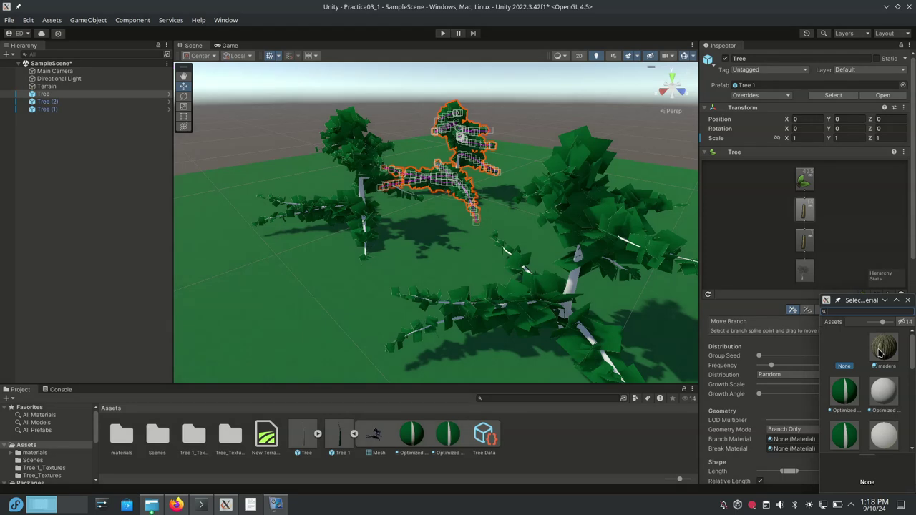
{"action": "double_click", "coordinate": [882, 349]}
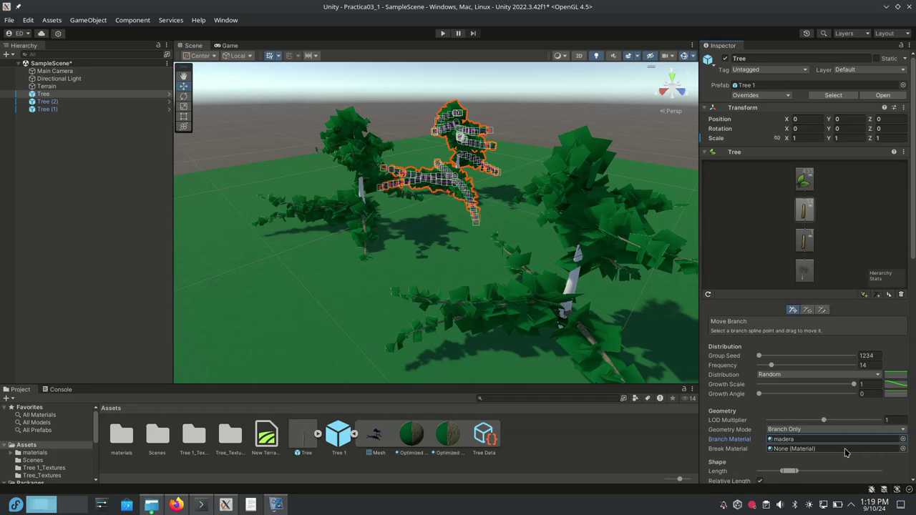
{"action": "left_click", "coordinate": [902, 448]}
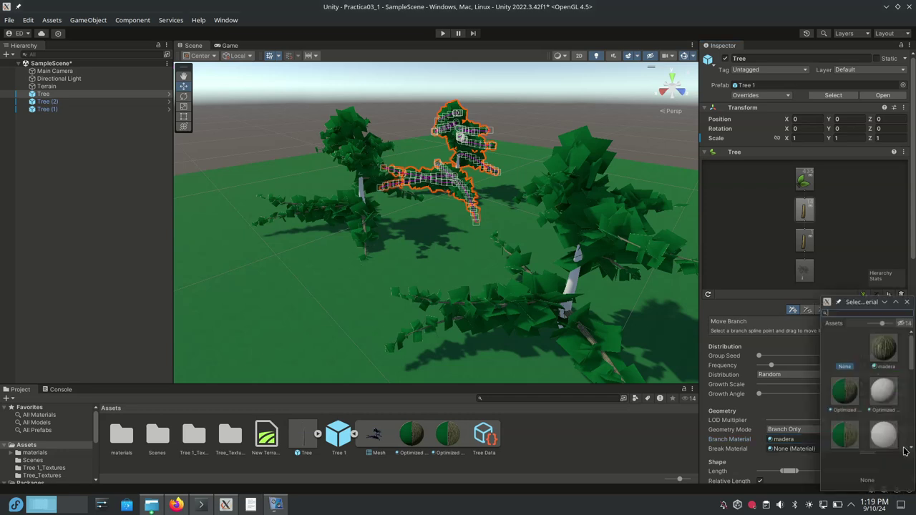
{"action": "double_click", "coordinate": [883, 347]}
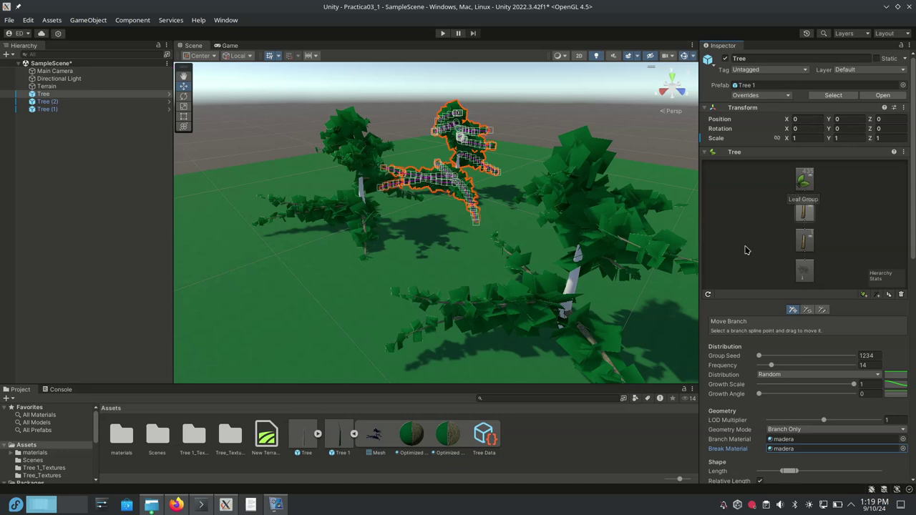
- Assign the madera material as the branch material of the Tree's trunk branch group
{"action": "left_click", "coordinate": [802, 245]}
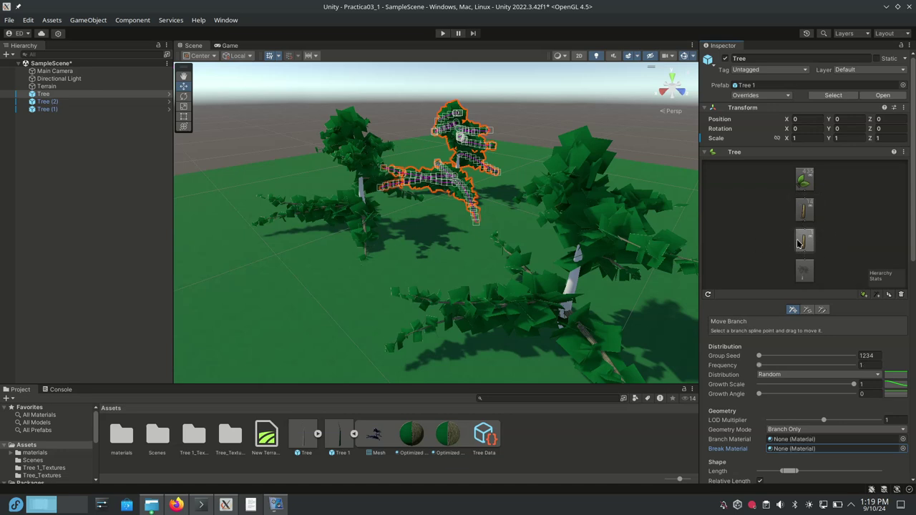
{"action": "left_click", "coordinate": [903, 447]}
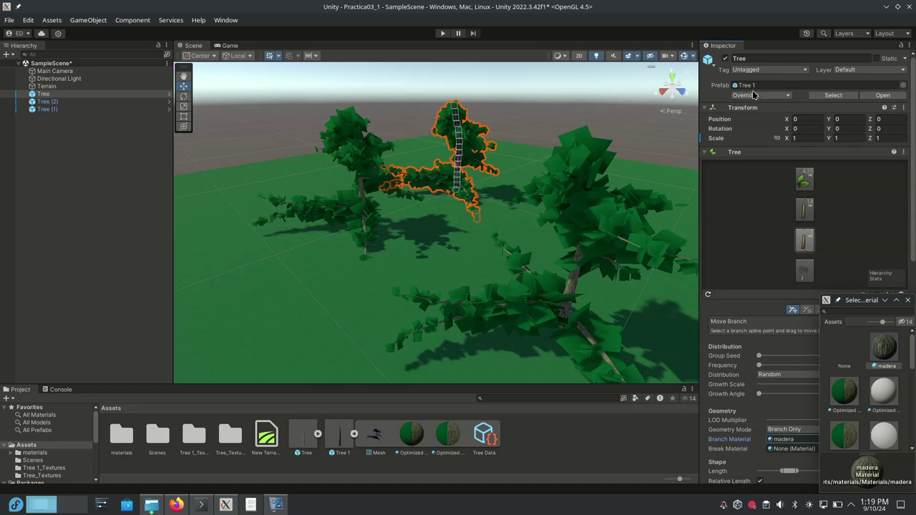
- Run the scene in play mode, shift the Tree along the X axis, check the game view, and stop playing
{"action": "left_click", "coordinate": [442, 33]}
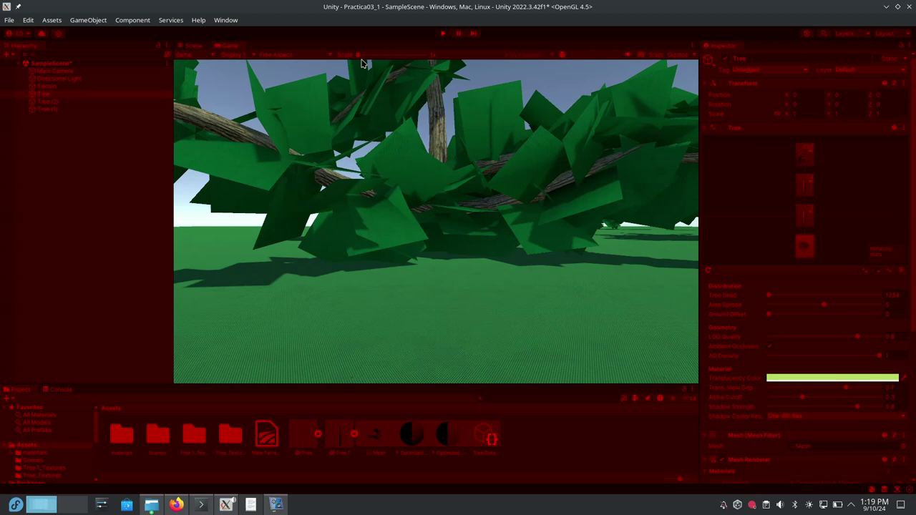
{"action": "mouse_move", "coordinate": [359, 55]}
{"action": "left_mouse_down"}
{"action": "mouse_move", "coordinate": [382, 57]}
{"action": "mouse_move", "coordinate": [357, 55]}
{"action": "left_mouse_up"}
{"action": "left_click", "coordinate": [194, 46]}
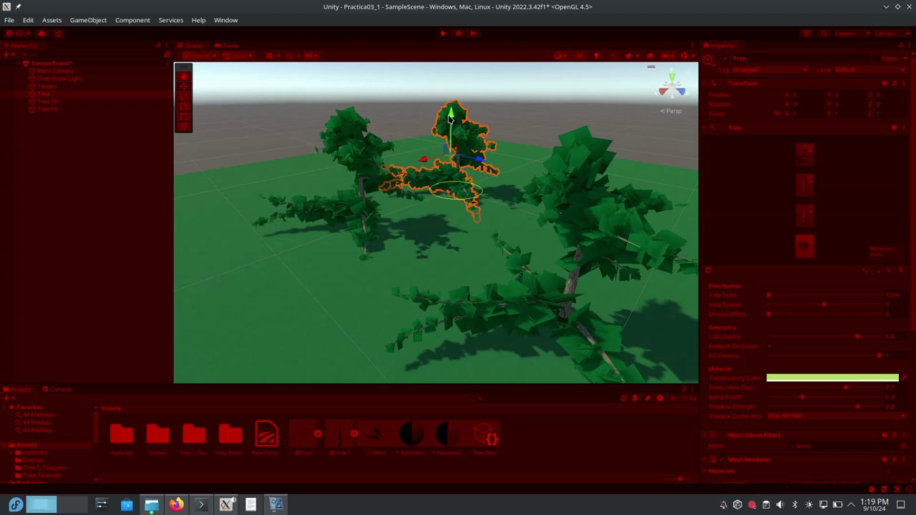
{"action": "mouse_move", "coordinate": [424, 163]}
{"action": "left_mouse_down"}
{"action": "mouse_move", "coordinate": [409, 157]}
{"action": "mouse_move", "coordinate": [436, 156]}
{"action": "left_mouse_up"}
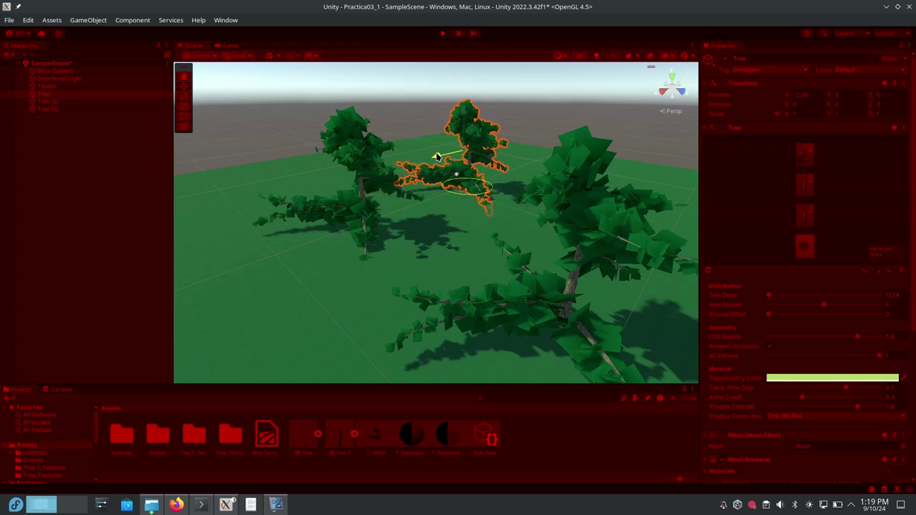
{"action": "left_click", "coordinate": [224, 44]}
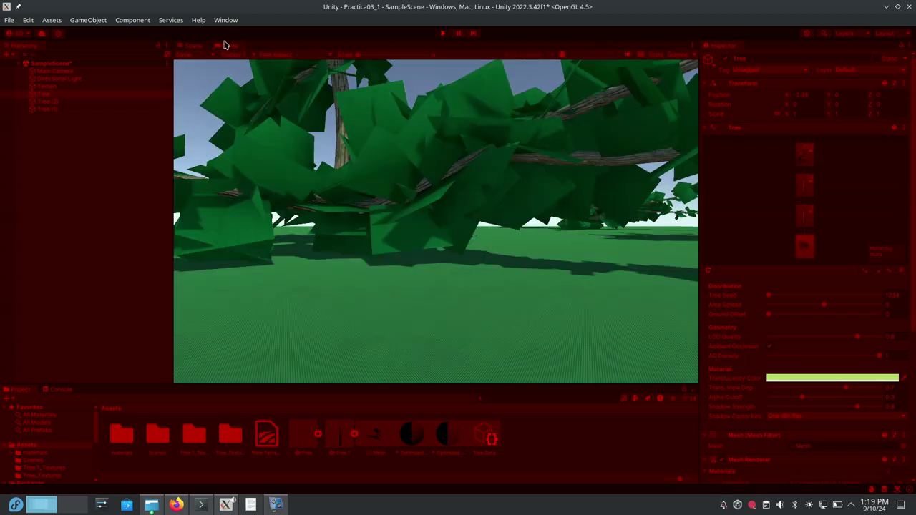
{"action": "left_click", "coordinate": [442, 33]}
- Move the Main Camera to X 7.6, Y 7.84, Z -22.5 and check its view of the trees in play mode
{"action": "left_click", "coordinate": [515, 238]}
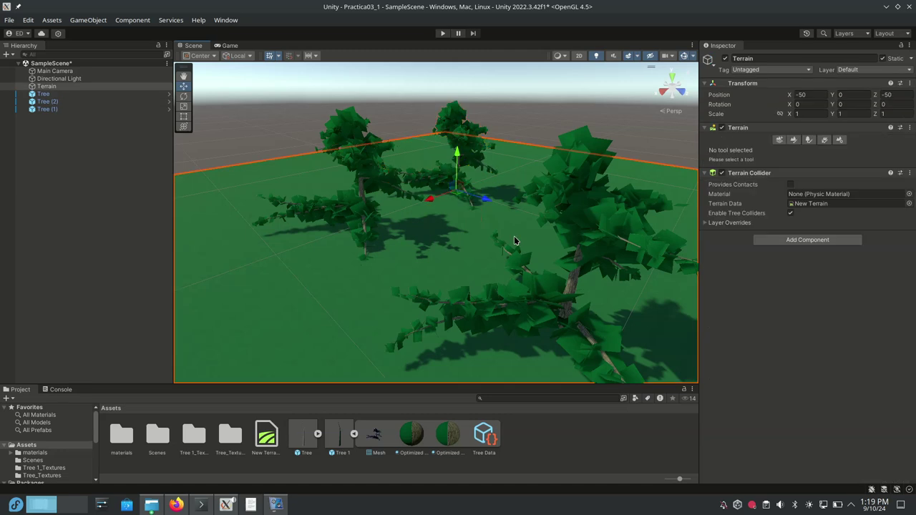
{"action": "left_click", "coordinate": [58, 71]}
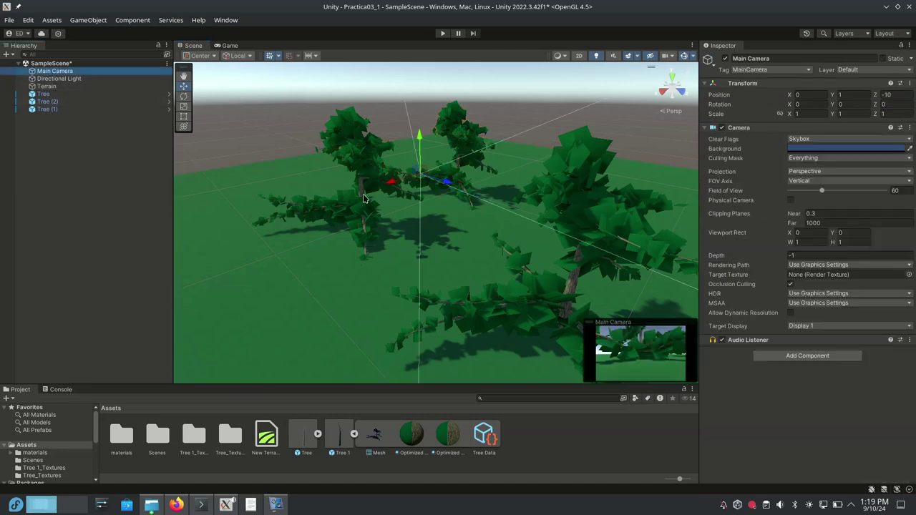
{"action": "left_click_drag", "start_coordinate": [362, 205], "coordinate": [334, 214]}
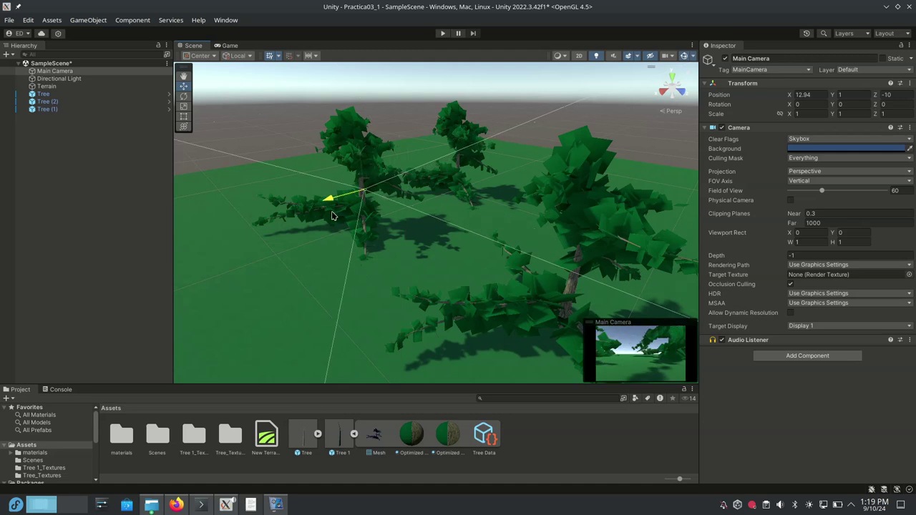
{"action": "left_click_drag", "start_coordinate": [363, 152], "coordinate": [352, 109]}
{"action": "mouse_move", "coordinate": [332, 159]}
{"action": "left_mouse_down"}
{"action": "mouse_move", "coordinate": [307, 164]}
{"action": "mouse_move", "coordinate": [309, 154]}
{"action": "mouse_move", "coordinate": [293, 149]}
{"action": "mouse_move", "coordinate": [329, 161]}
{"action": "mouse_move", "coordinate": [268, 155]}
{"action": "mouse_move", "coordinate": [319, 156]}
{"action": "left_mouse_up"}
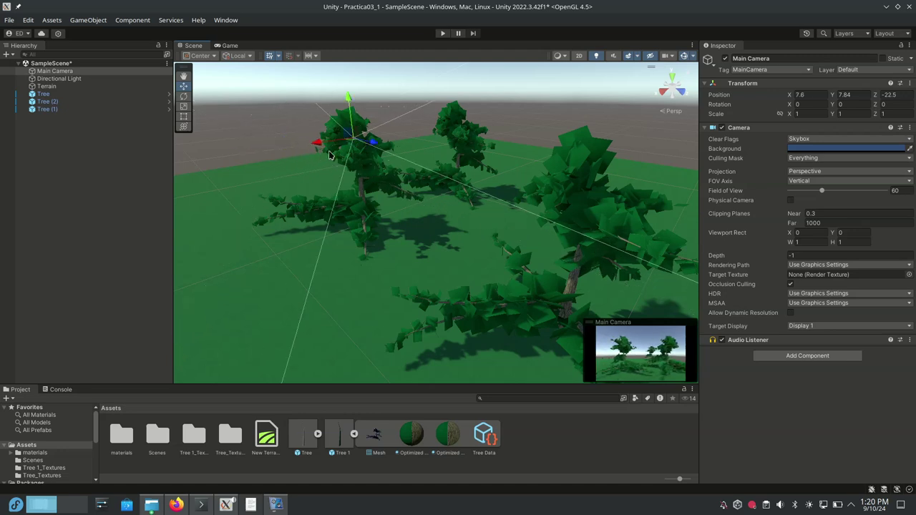
{"action": "left_click", "coordinate": [442, 33]}
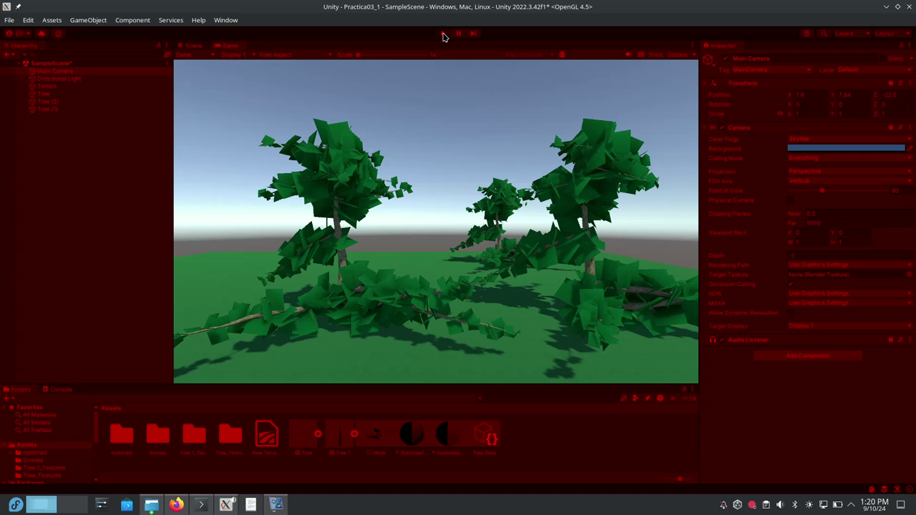
{"action": "left_click", "coordinate": [443, 33]}
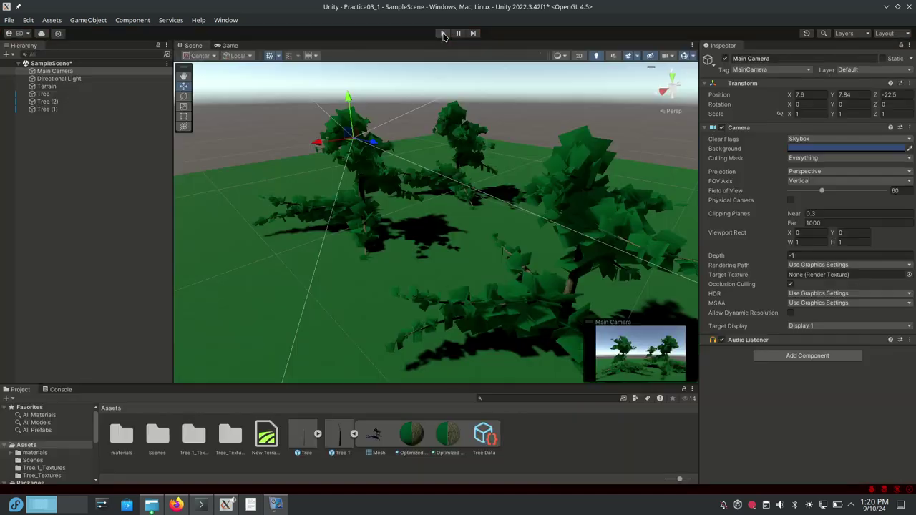
- Set the frequency of the Tree's upper branch group to 34
{"action": "left_click", "coordinate": [47, 95]}
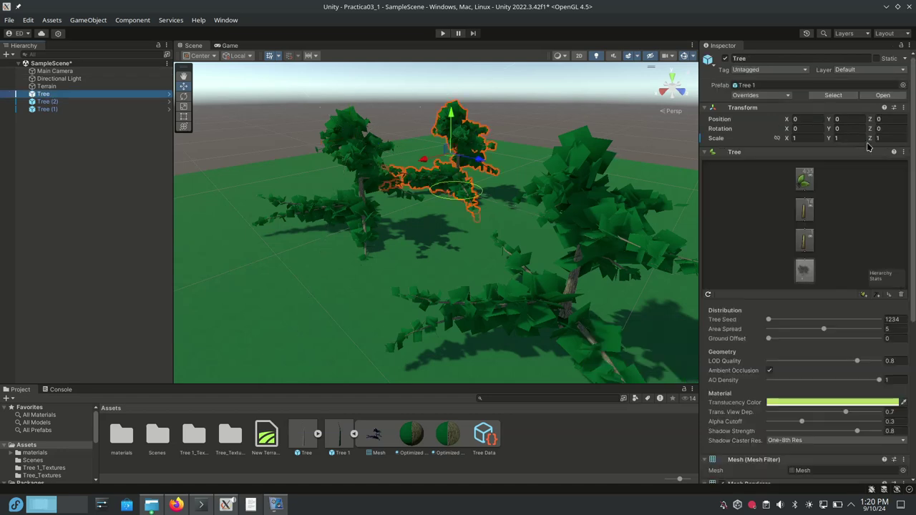
{"action": "left_click", "coordinate": [803, 213]}
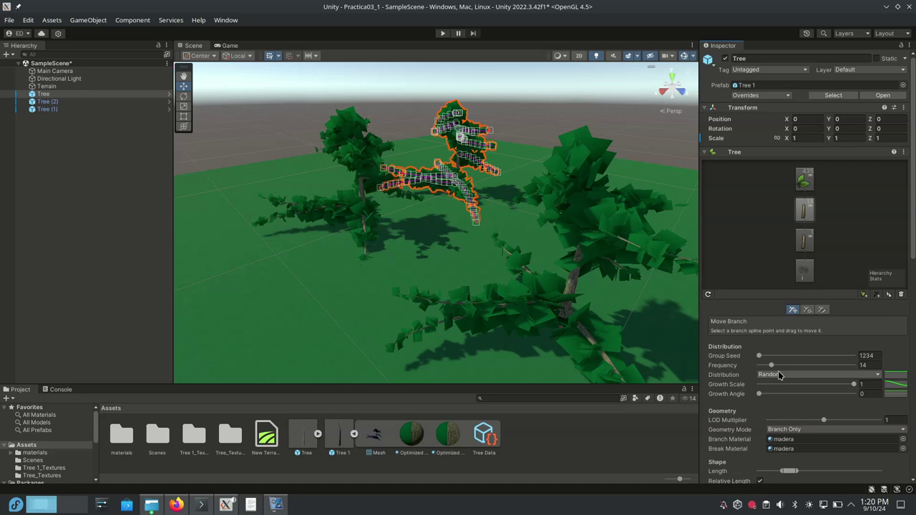
{"action": "left_click_drag", "start_coordinate": [773, 366], "coordinate": [792, 366]}
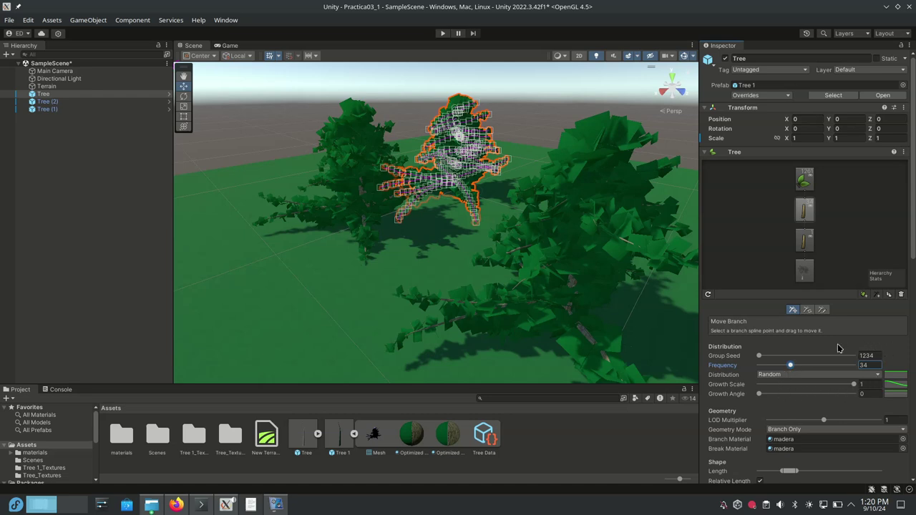
- Set the upper branch group's radius to 0.57 and its crinkliness to 0.362
{"action": "scroll", "coordinate": [746, 440], "scroll_direction": "down", "scroll_amount": 8}
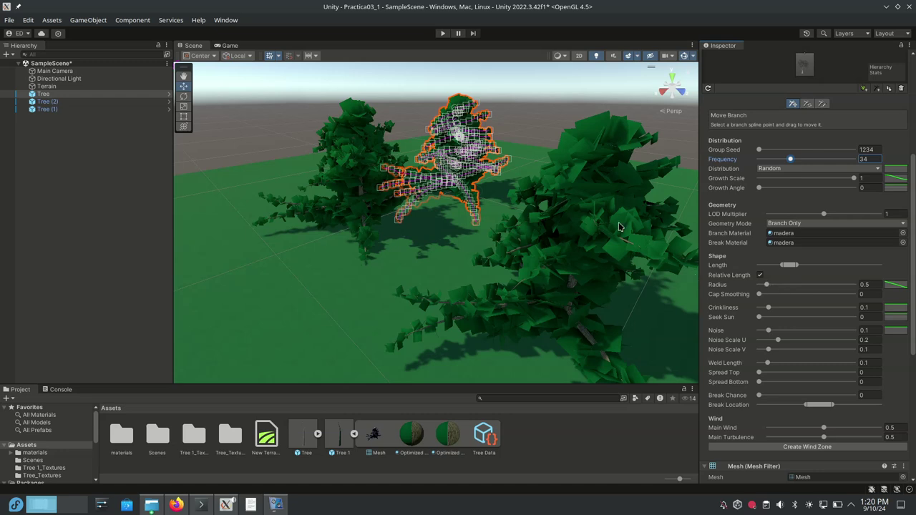
{"action": "scroll", "coordinate": [619, 228], "scroll_direction": "down", "scroll_amount": 2}
{"action": "scroll", "coordinate": [619, 228], "scroll_direction": "up", "scroll_amount": 6}
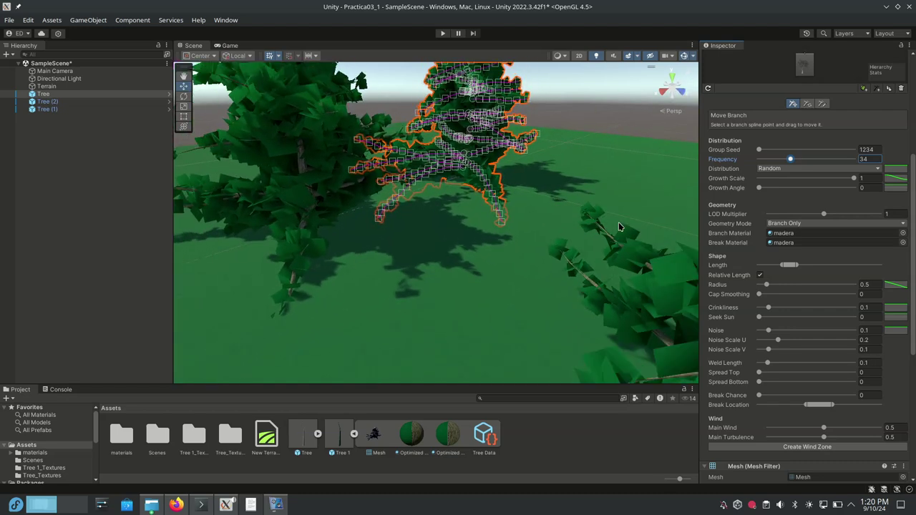
{"action": "scroll", "coordinate": [619, 228], "scroll_direction": "up", "scroll_amount": 3}
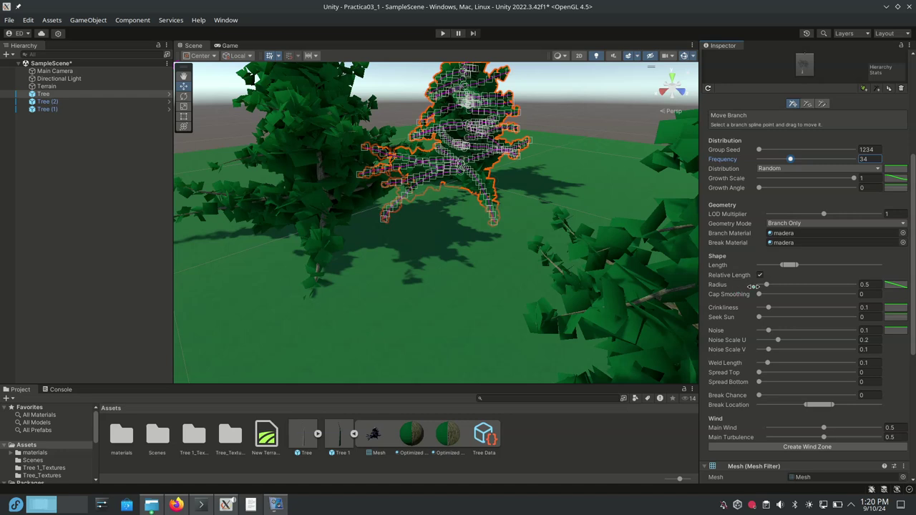
{"action": "mouse_move", "coordinate": [766, 285]}
{"action": "left_mouse_down"}
{"action": "mouse_move", "coordinate": [823, 287]}
{"action": "mouse_move", "coordinate": [768, 287]}
{"action": "left_mouse_up"}
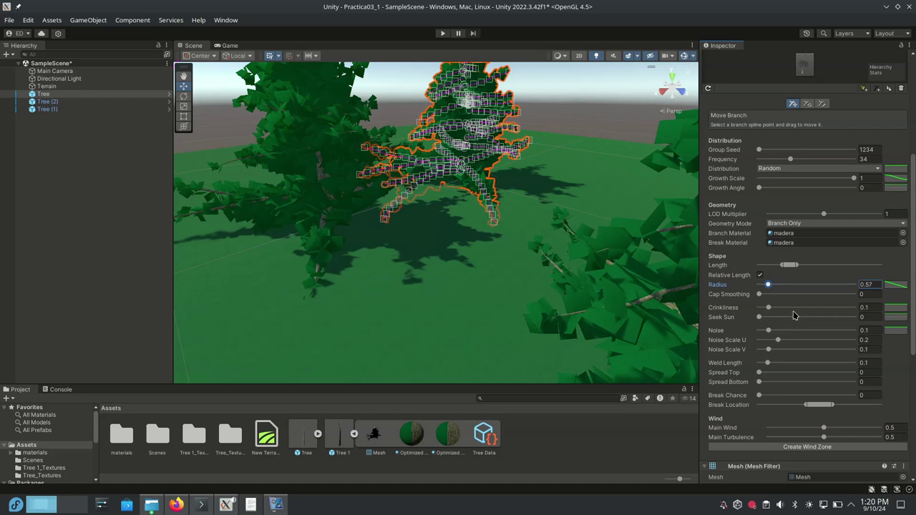
{"action": "key", "text": "ctrl+z"}
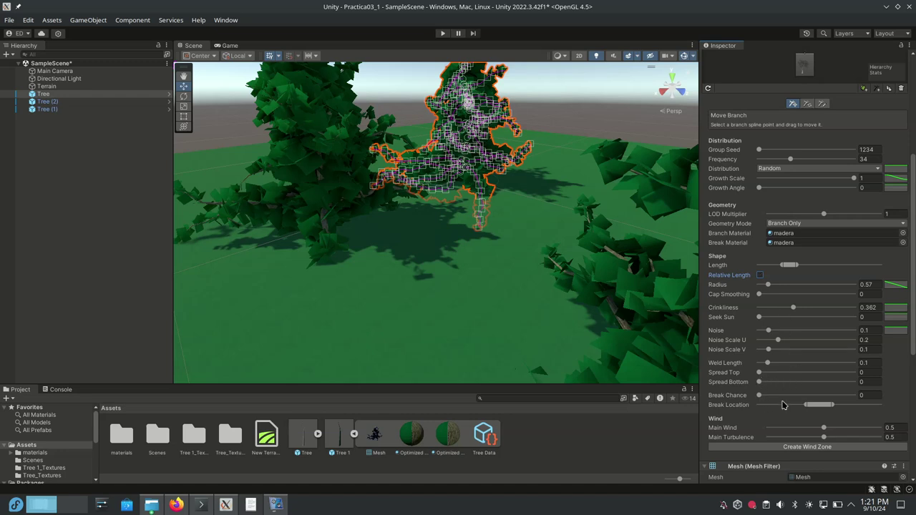
- Enable Relative Length for the upper branch group and raise its length range so the branches grow longer
{"action": "left_click", "coordinate": [760, 275]}
{"action": "left_click_drag", "start_coordinate": [793, 267], "coordinate": [817, 272]}
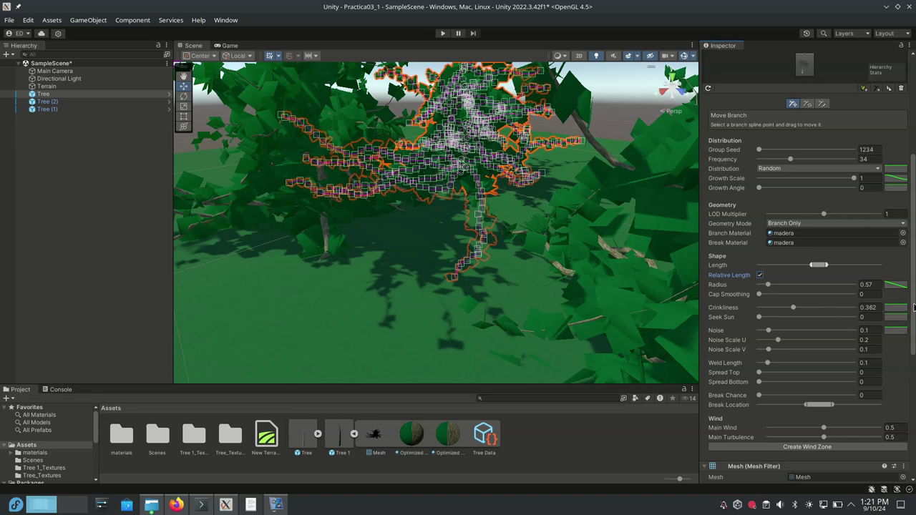
- Set the upper branch group's growth scale to 0.754 and its growth angle to 0.101
{"action": "scroll", "coordinate": [888, 308], "scroll_direction": "down", "scroll_amount": 2}
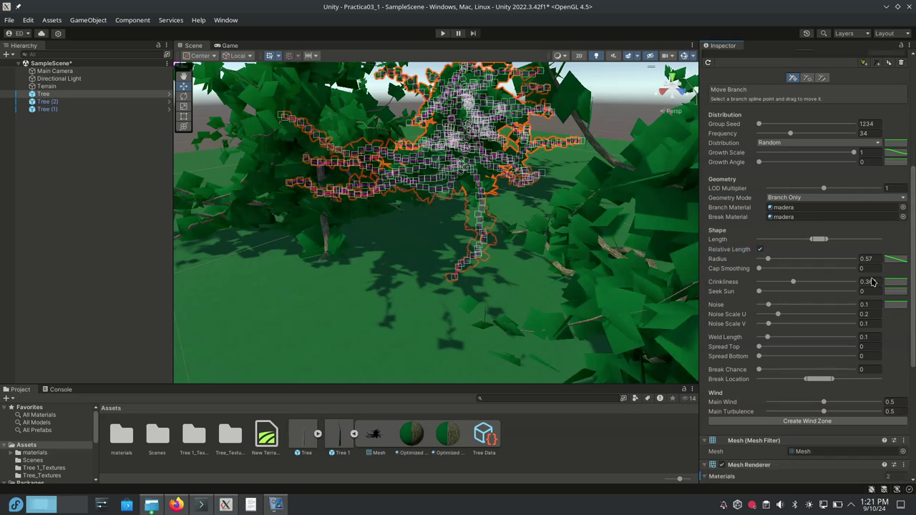
{"action": "left_click_drag", "start_coordinate": [853, 153], "coordinate": [830, 158]}
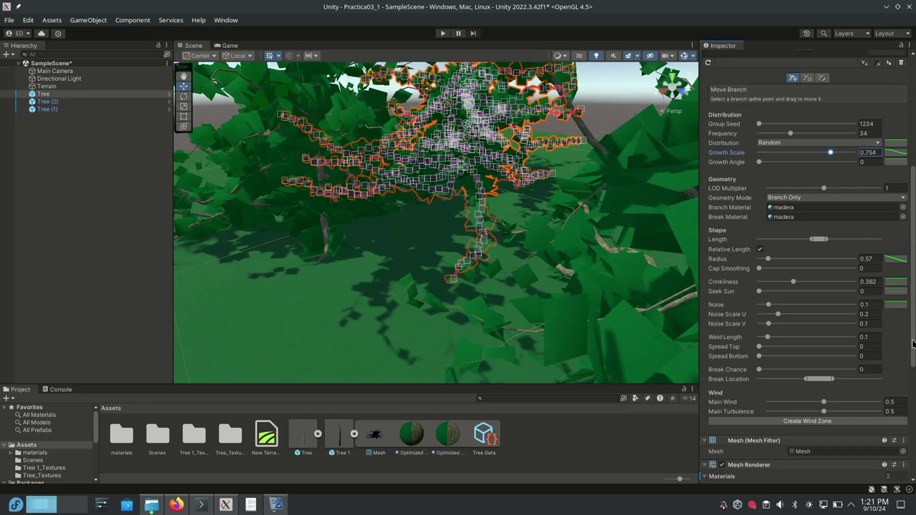
{"action": "left_click_drag", "start_coordinate": [910, 363], "coordinate": [913, 445]}
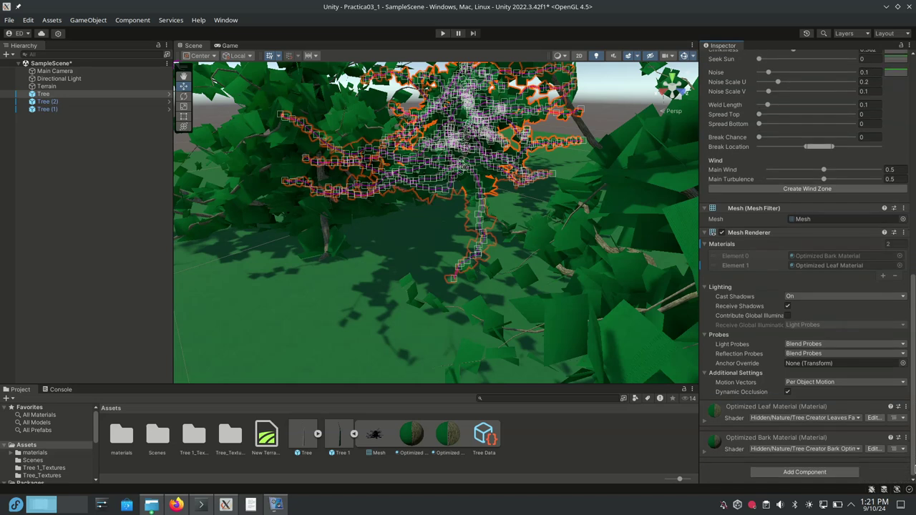
{"action": "left_click_drag", "start_coordinate": [913, 447], "coordinate": [909, 295]}
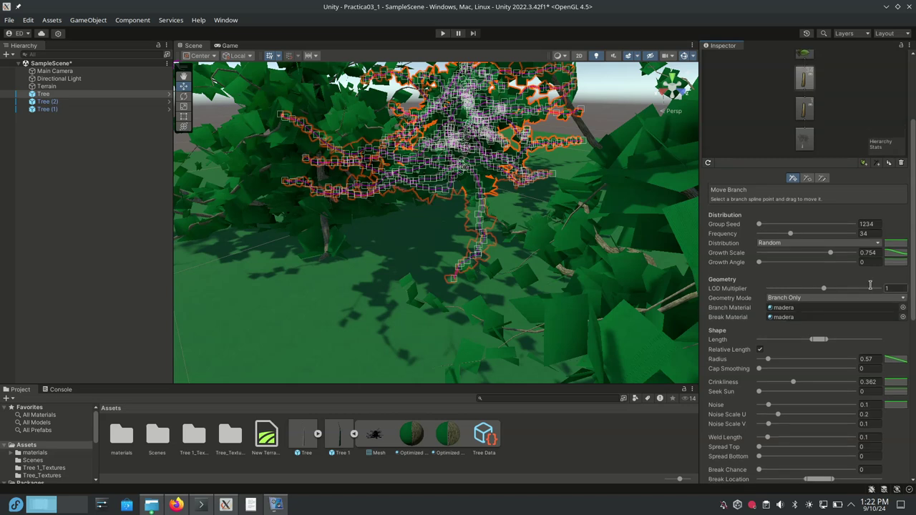
{"action": "left_click_drag", "start_coordinate": [759, 262], "coordinate": [767, 262]}
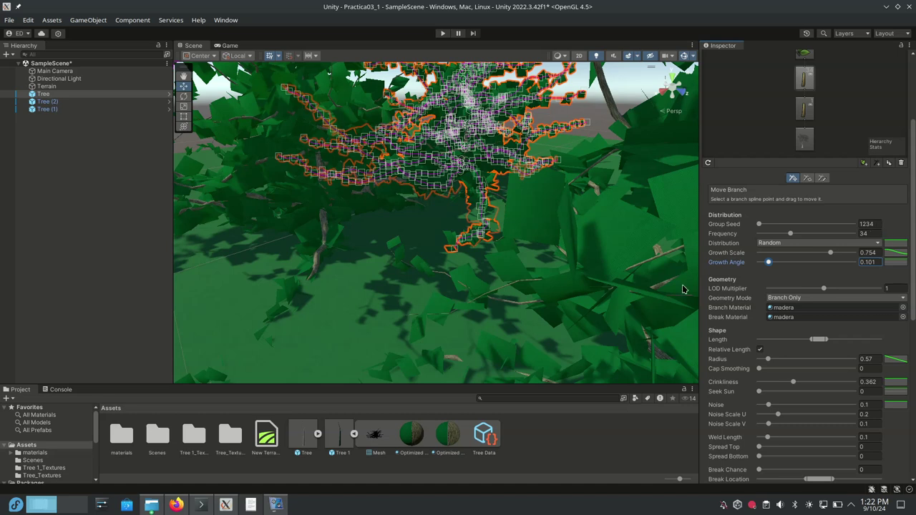
- Run the scene in play mode to check the reshaped trees through the camera, and stop playing
{"action": "left_click", "coordinate": [351, 329]}
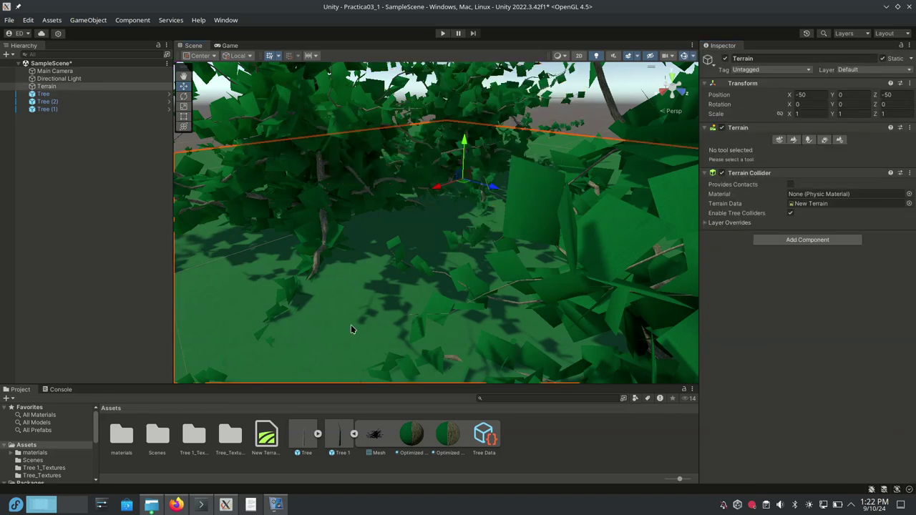
{"action": "left_click", "coordinate": [440, 34]}
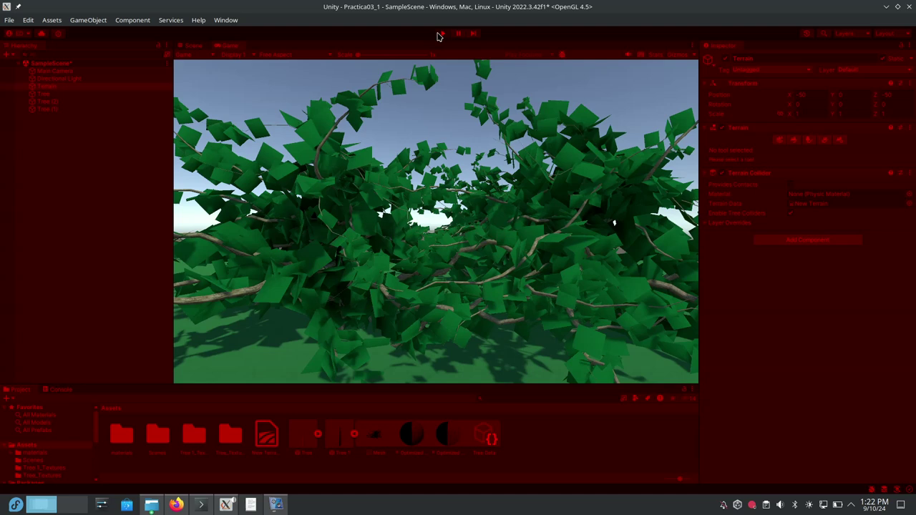
{"action": "left_click", "coordinate": [441, 34]}
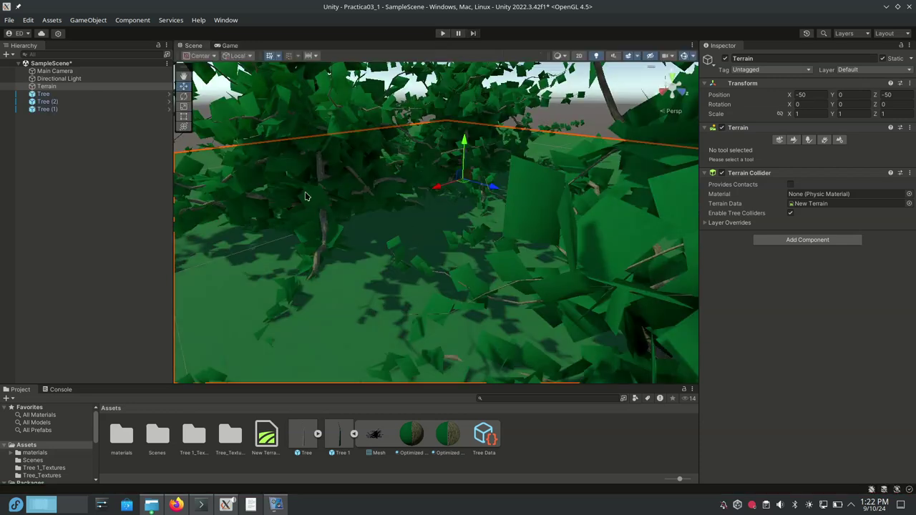
- Add a Wind Zone object to the scene
{"action": "scroll", "coordinate": [291, 220], "scroll_direction": "down", "scroll_amount": 6}
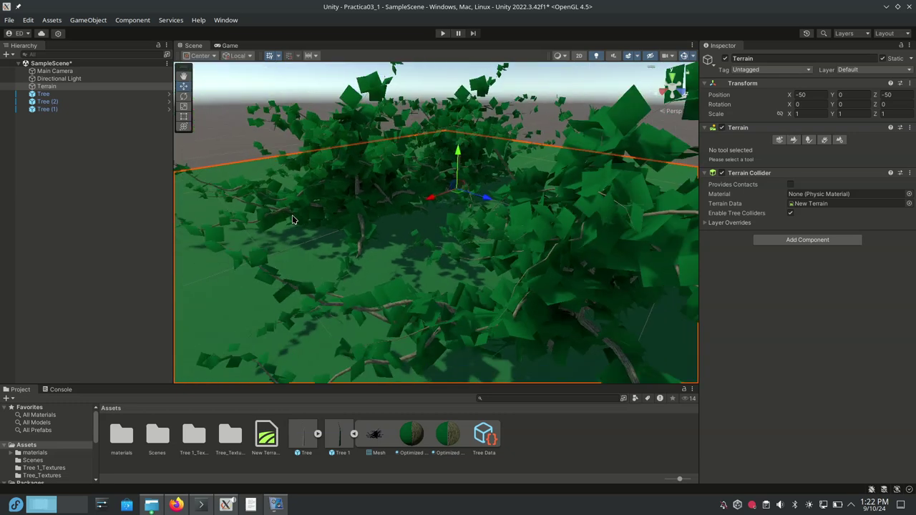
{"action": "scroll", "coordinate": [293, 218], "scroll_direction": "down", "scroll_amount": 2}
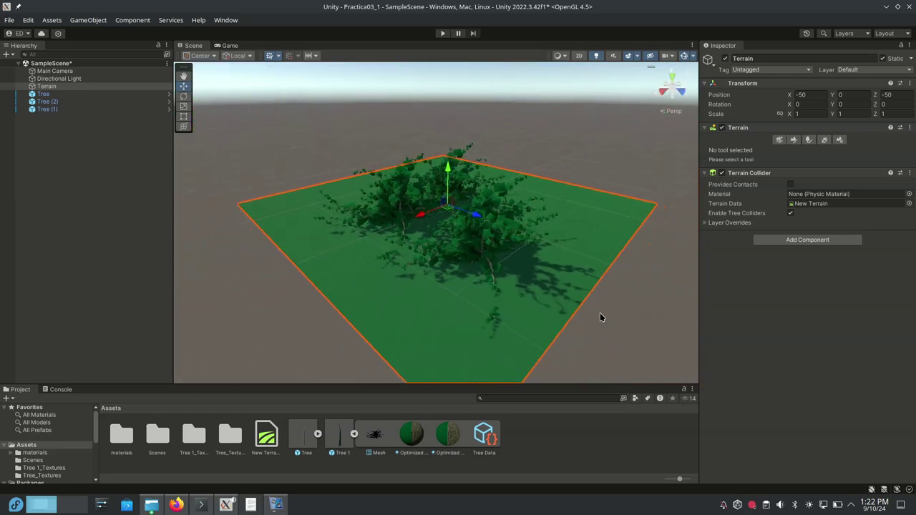
{"action": "left_click", "coordinate": [601, 317]}
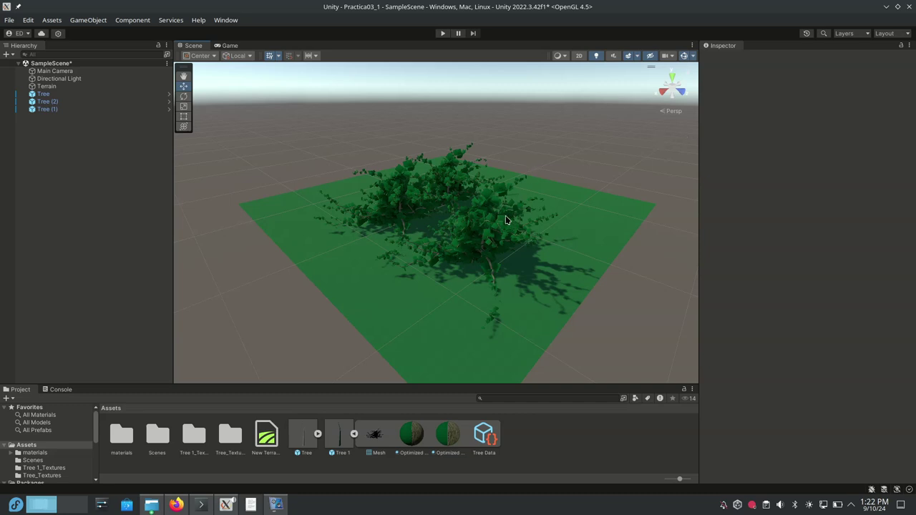
{"action": "left_click", "coordinate": [183, 75]}
{"action": "mouse_move", "coordinate": [505, 223]}
{"action": "left_mouse_down"}
{"action": "mouse_move", "coordinate": [482, 259]}
{"action": "mouse_move", "coordinate": [374, 237]}
{"action": "mouse_move", "coordinate": [474, 214]}
{"action": "mouse_move", "coordinate": [490, 233]}
{"action": "left_mouse_up"}
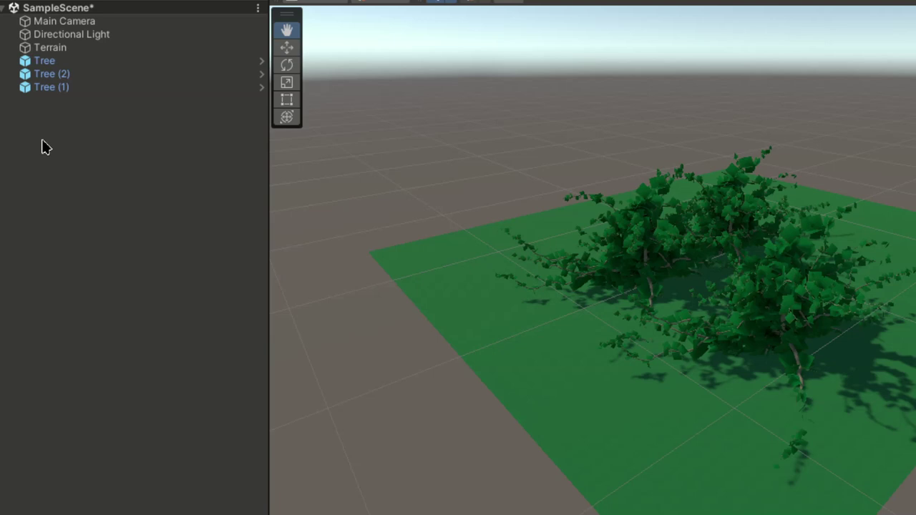
{"action": "right_click", "coordinate": [41, 146]}
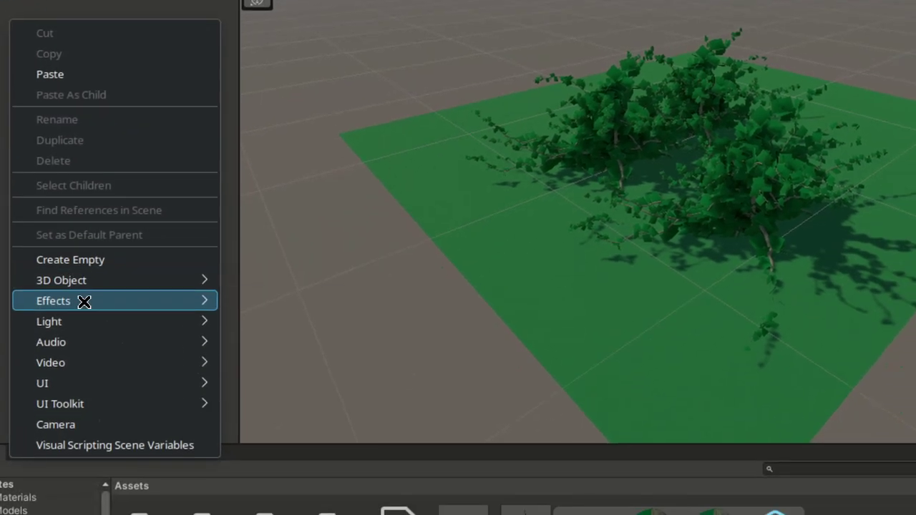
{"action": "mouse_move", "coordinate": [109, 283]}
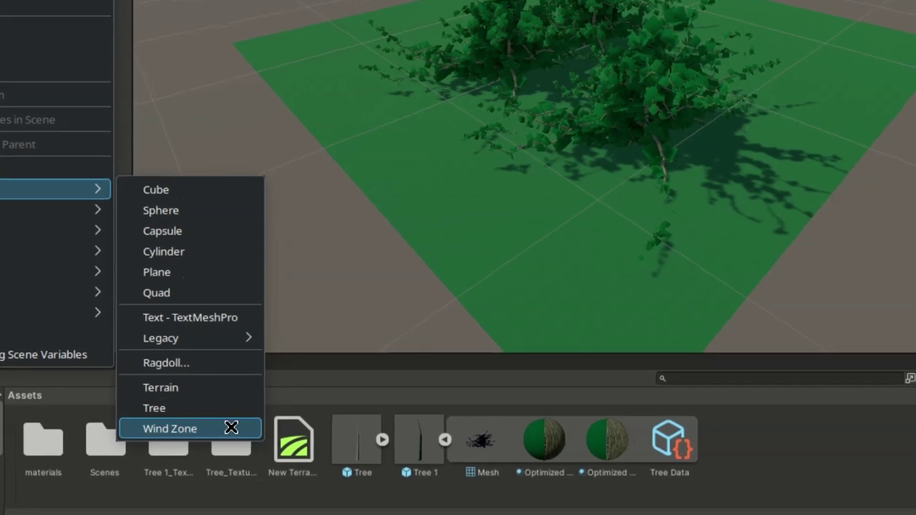
{"action": "left_click", "coordinate": [231, 427]}
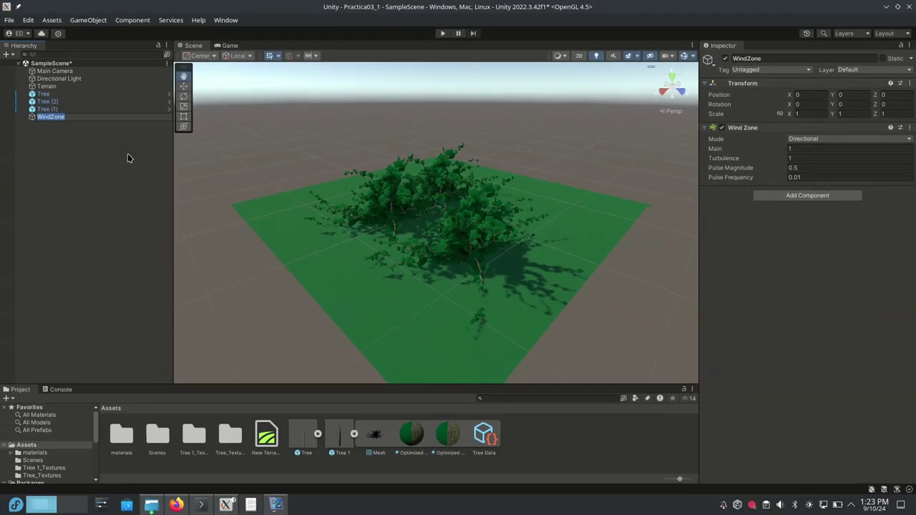
- Delete the newly added wind zone from the scene
{"action": "left_click", "coordinate": [97, 153]}
{"action": "left_click", "coordinate": [60, 117]}
{"action": "key", "text": "Delete"}
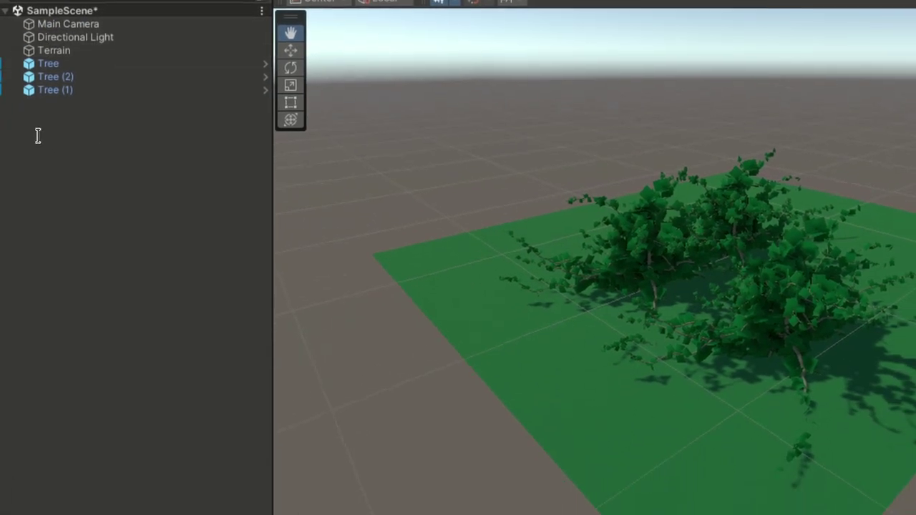
- Create a new Wind Zone object in the scene alongside the terrain and trees
{"action": "right_click", "coordinate": [52, 207]}
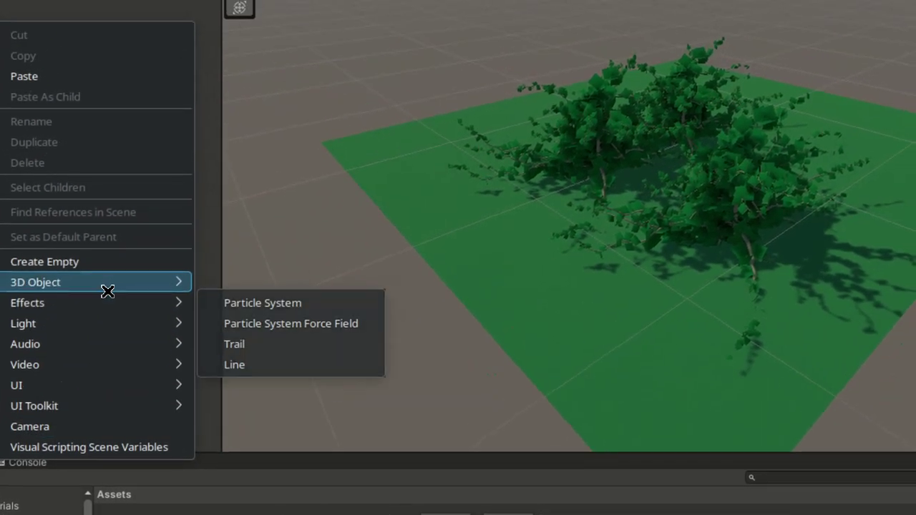
{"action": "mouse_move", "coordinate": [128, 236]}
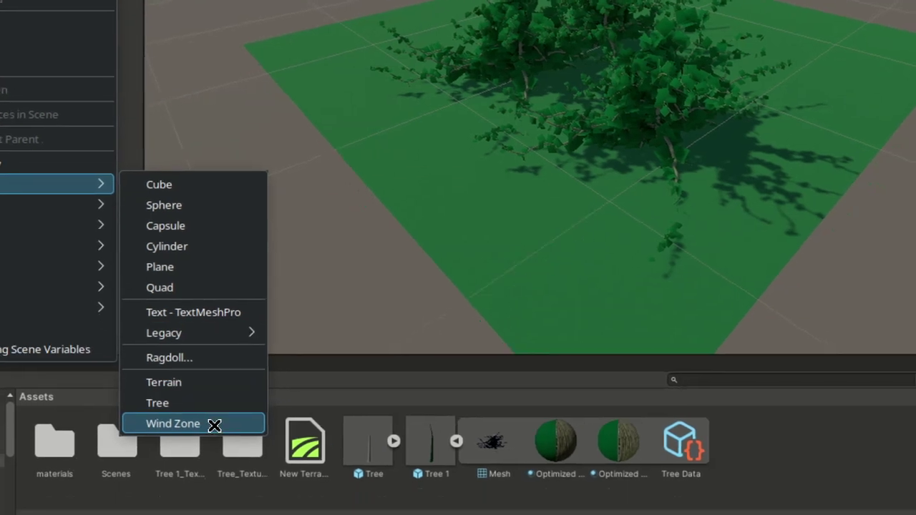
{"action": "left_click", "coordinate": [214, 424]}
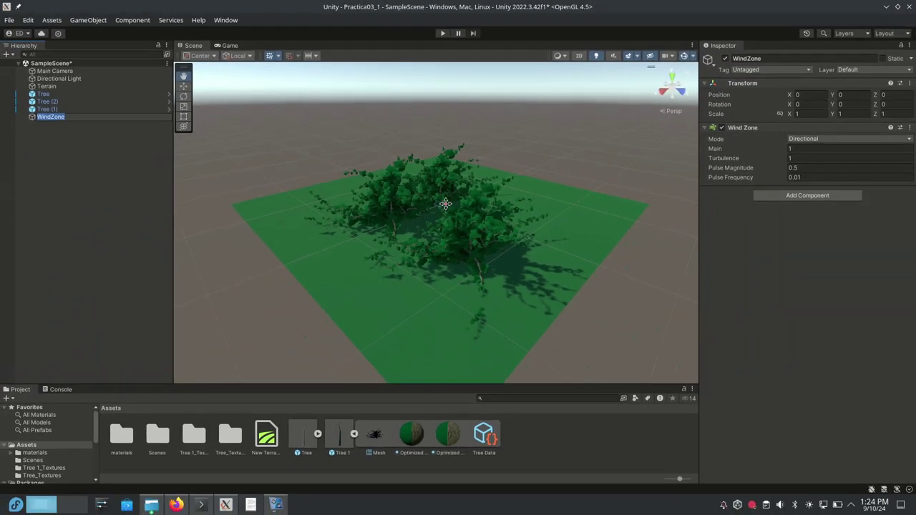
- Examine the wind zone's marker and direction arrow up close among the trees
{"action": "scroll", "coordinate": [445, 204], "scroll_direction": "down", "scroll_amount": 3}
{"action": "scroll", "coordinate": [445, 204], "scroll_direction": "up", "scroll_amount": 10}
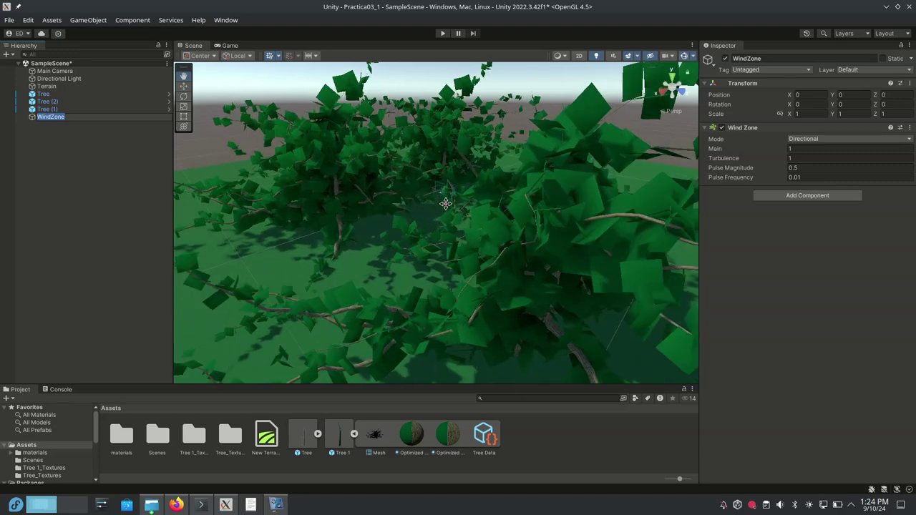
{"action": "scroll", "coordinate": [445, 204], "scroll_direction": "down", "scroll_amount": 3}
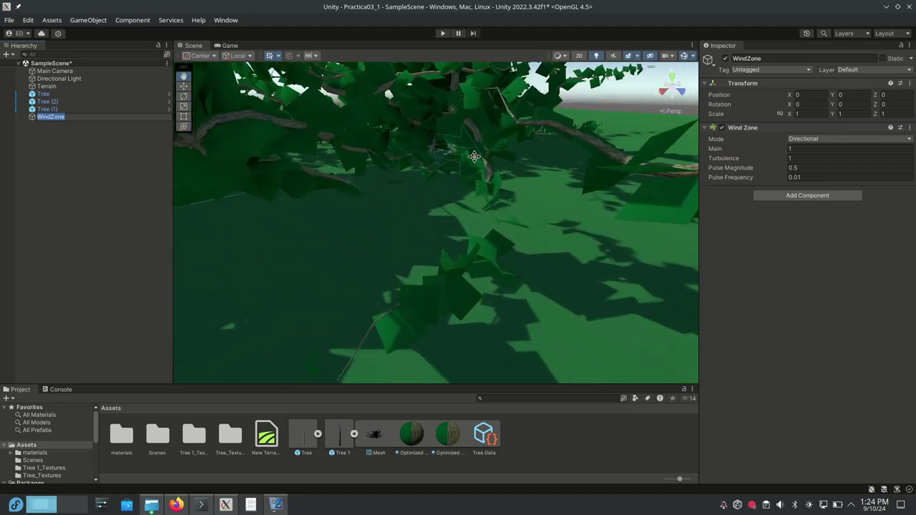
{"action": "scroll", "coordinate": [443, 209], "scroll_direction": "up", "scroll_amount": 4}
{"action": "scroll", "coordinate": [438, 204], "scroll_direction": "down", "scroll_amount": 2}
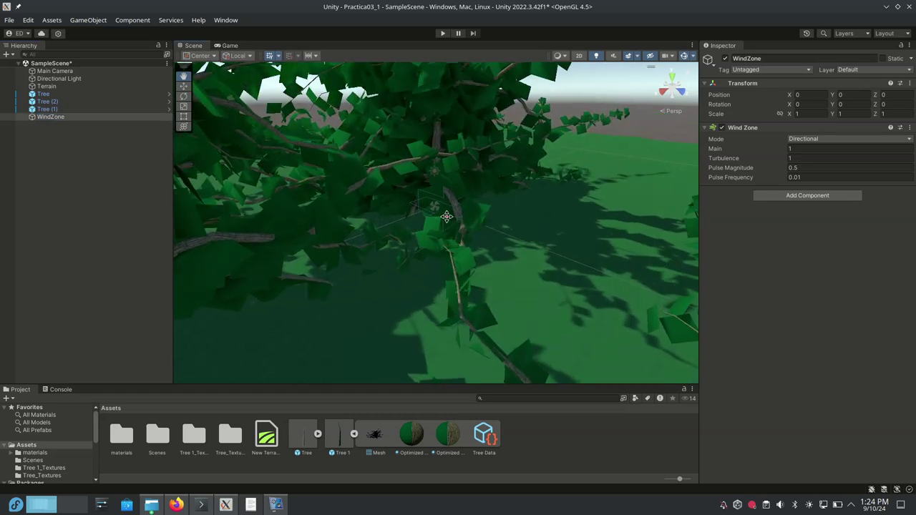
{"action": "scroll", "coordinate": [444, 211], "scroll_direction": "down", "scroll_amount": 2}
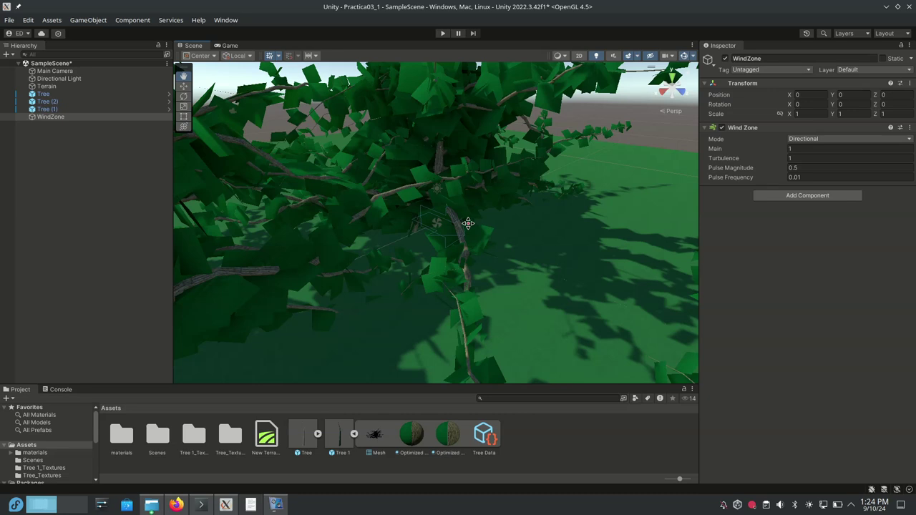
{"action": "scroll", "coordinate": [467, 223], "scroll_direction": "up", "scroll_amount": 5}
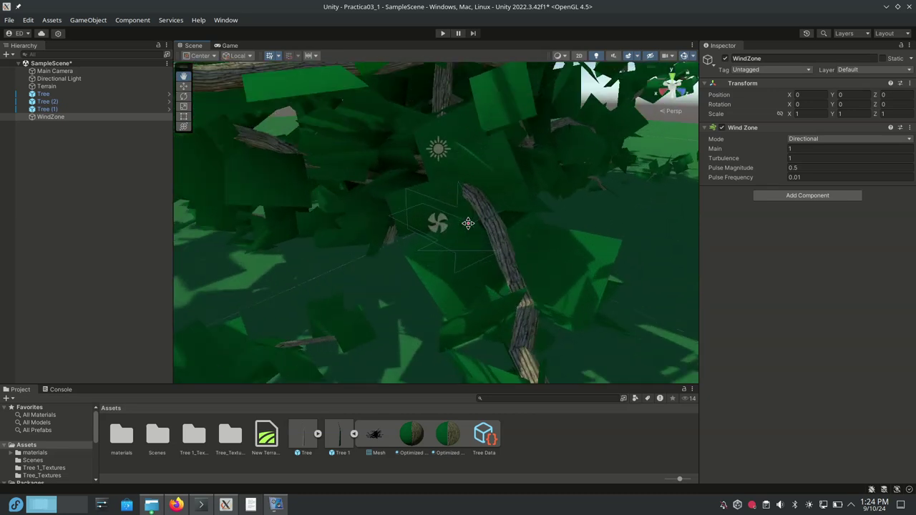
{"action": "scroll", "coordinate": [468, 223], "scroll_direction": "up", "scroll_amount": 6}
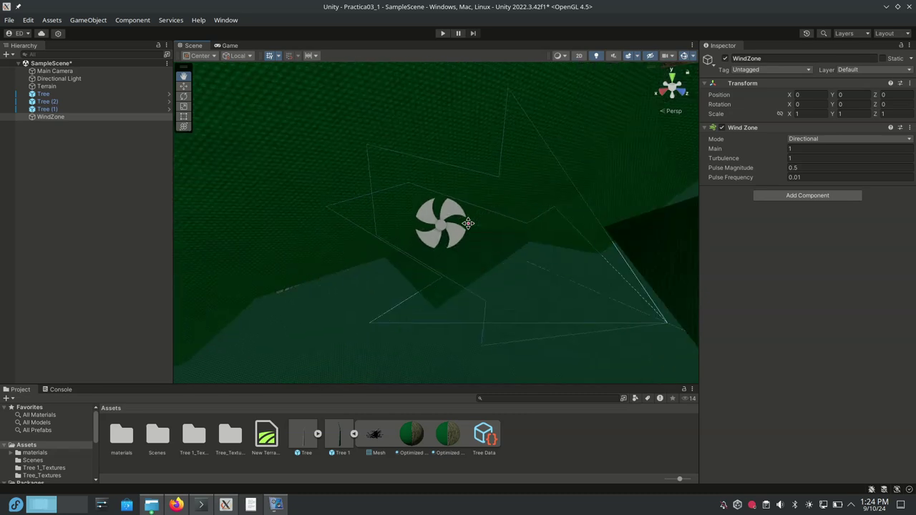
{"action": "scroll", "coordinate": [467, 224], "scroll_direction": "down", "scroll_amount": 6}
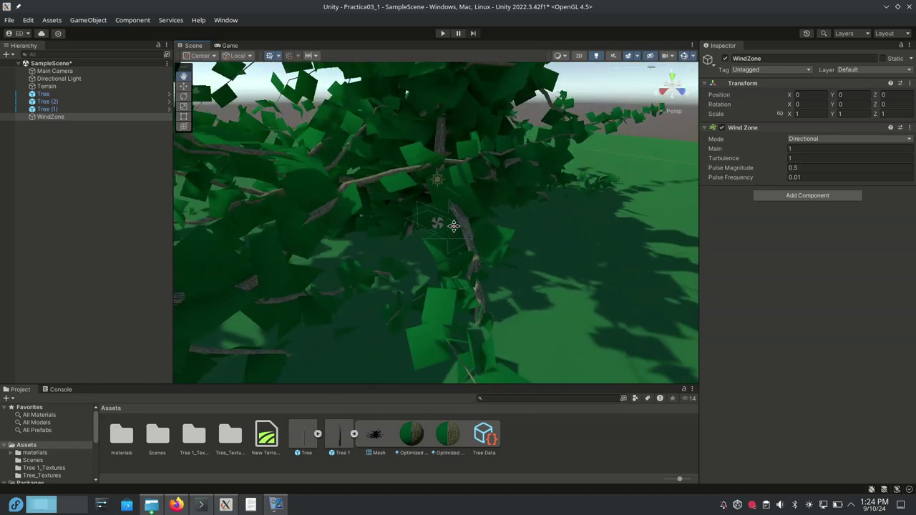
{"action": "scroll", "coordinate": [435, 230], "scroll_direction": "down", "scroll_amount": 1}
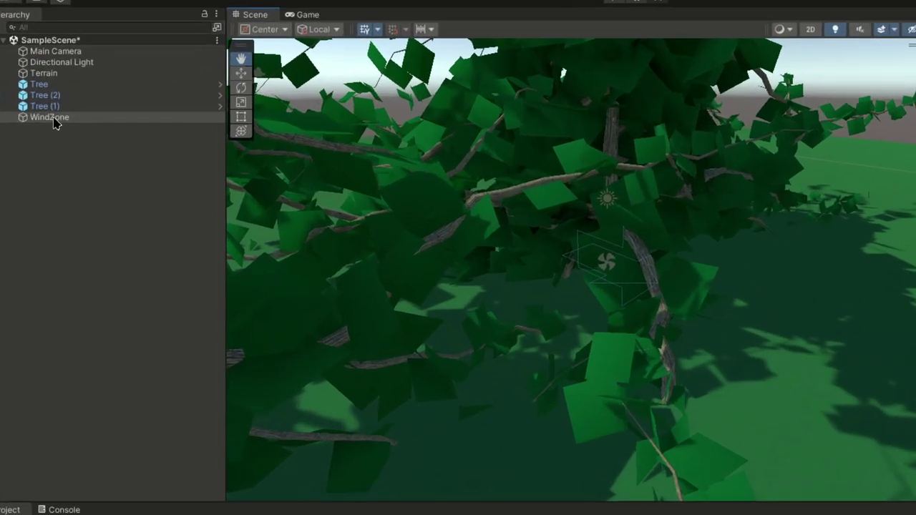
- Set the wind zone's mode to Spherical, then run the scene in play mode to check the wind on the trees and stop playing
{"action": "left_click", "coordinate": [51, 118]}
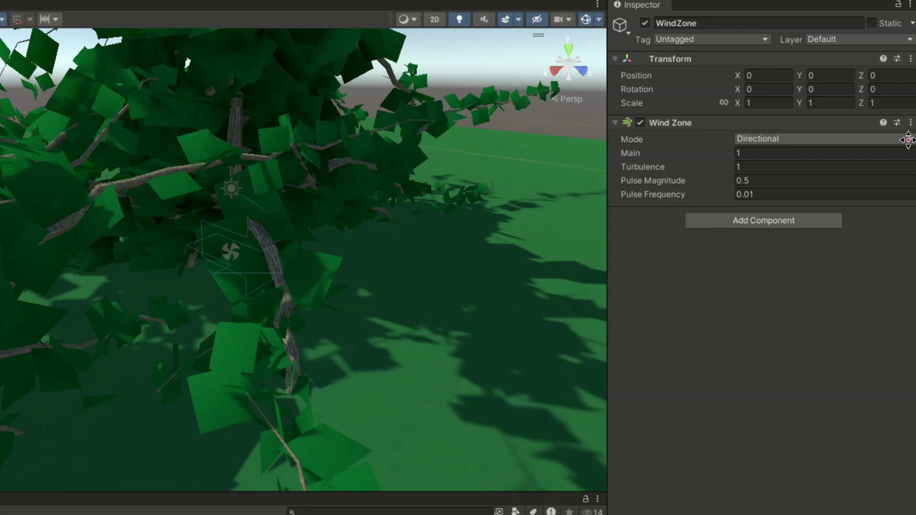
{"action": "left_click", "coordinate": [907, 139]}
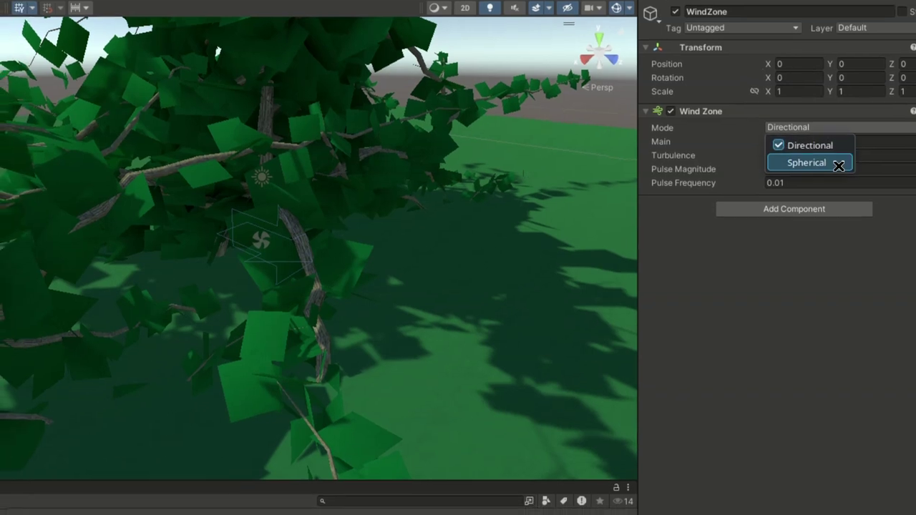
{"action": "left_click", "coordinate": [838, 164]}
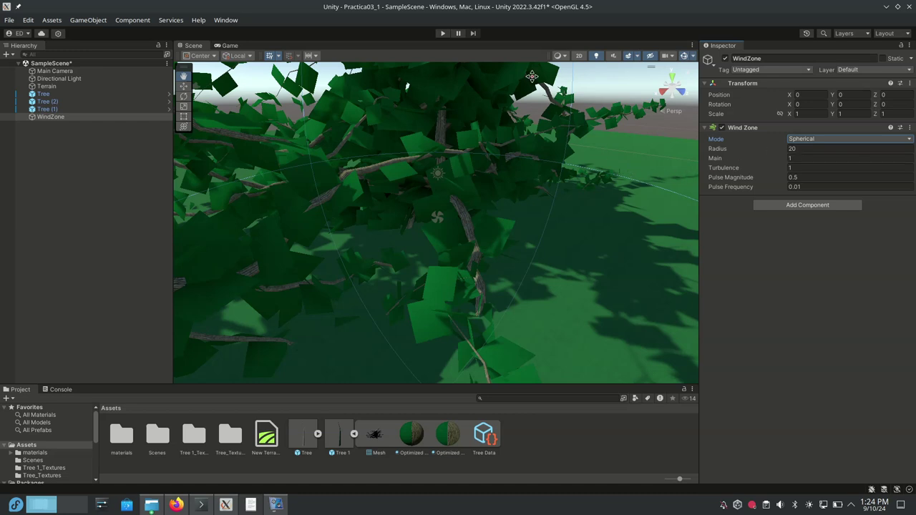
{"action": "left_click", "coordinate": [441, 34]}
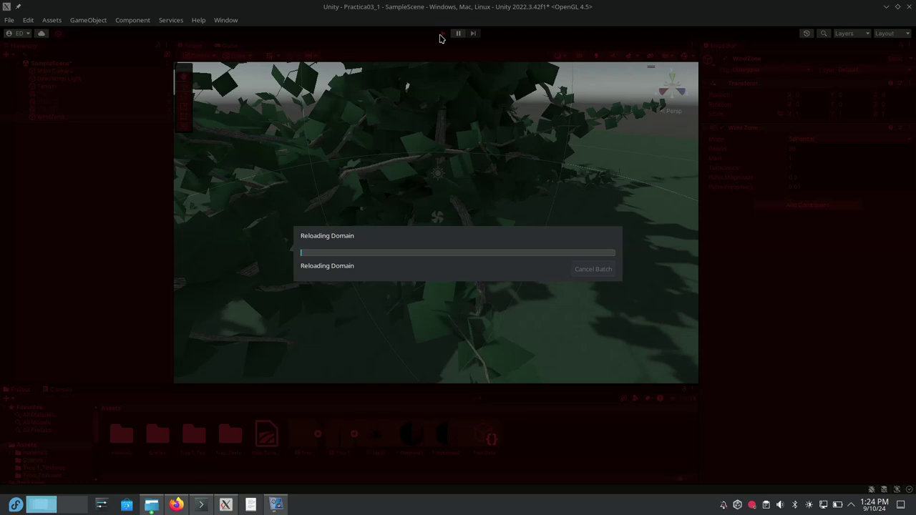
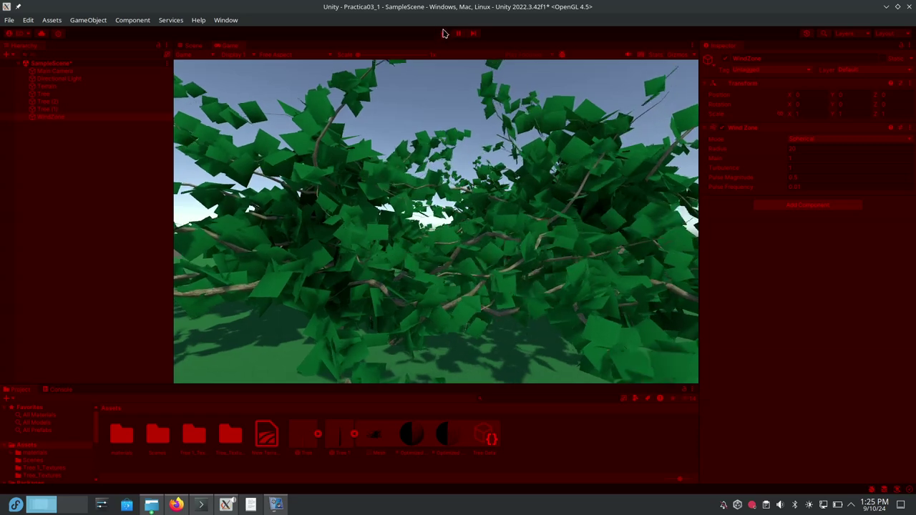
{"action": "left_click", "coordinate": [442, 34]}
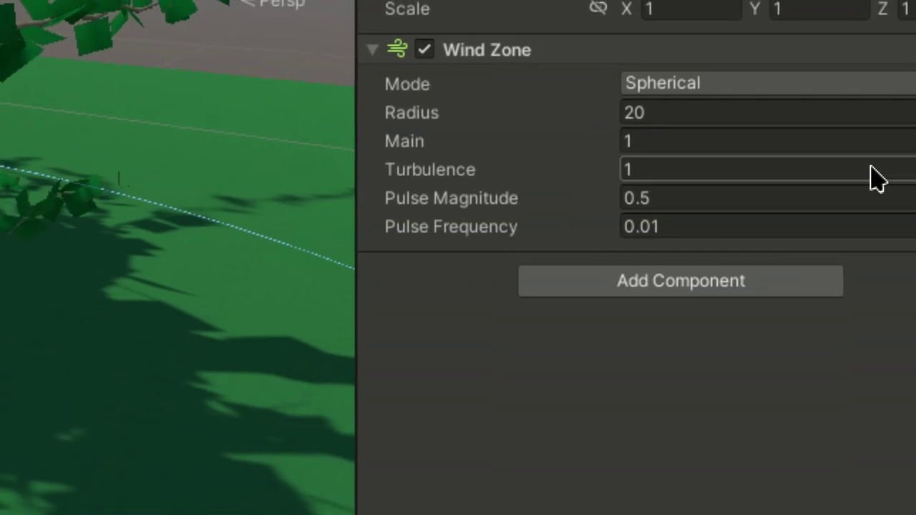
- Set the wind zone's turbulence to 0.3
{"action": "left_click", "coordinate": [879, 179]}
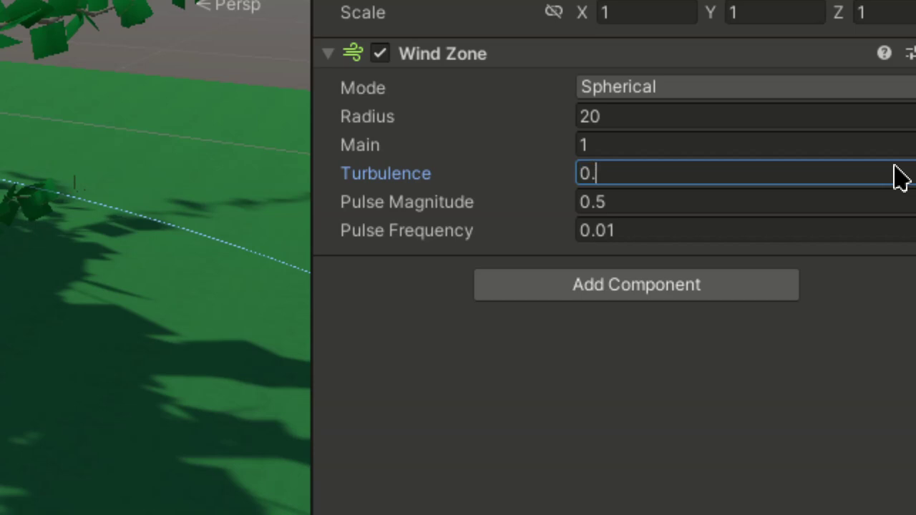
{"action": "left_click", "coordinate": [907, 145]}
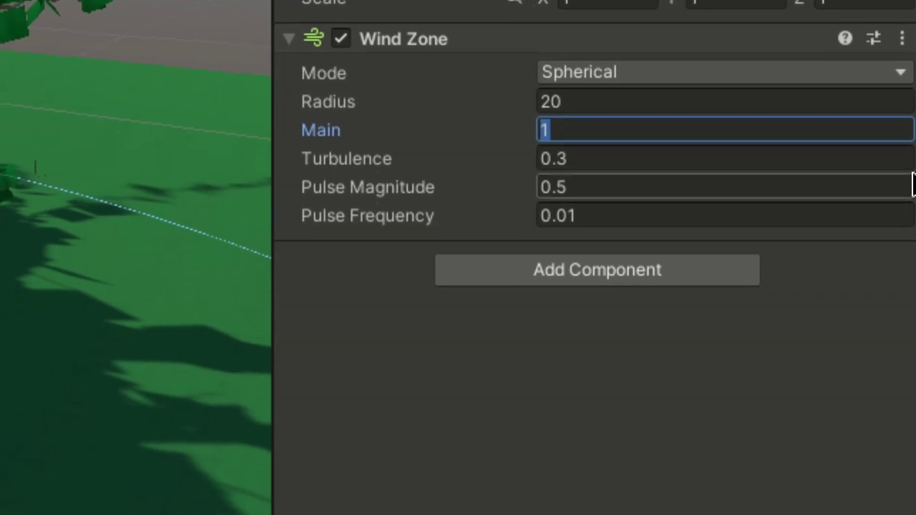
{"action": "left_click", "coordinate": [908, 208]}
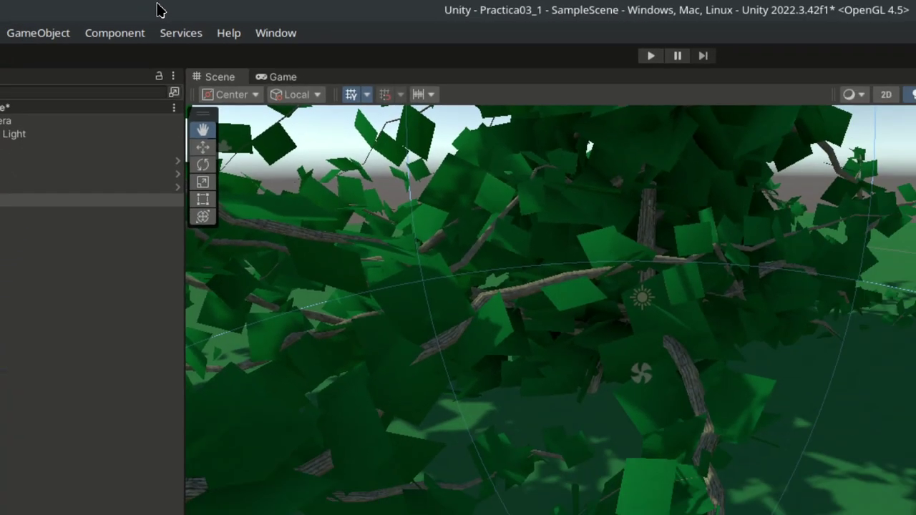
{"action": "key", "text": "super"}
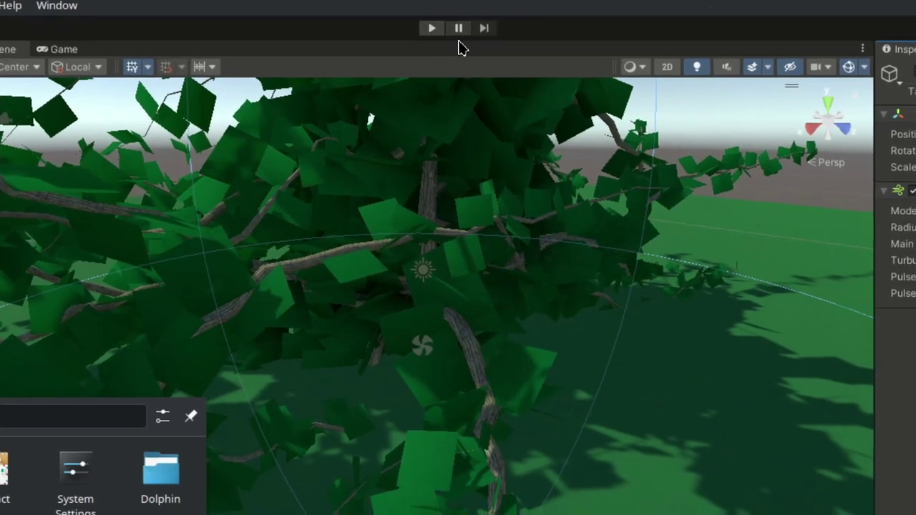
- Run the scene in play mode, inspect the swaying trees and the wind sphere in the Scene view, and stop playing
{"action": "left_click", "coordinate": [438, 30]}
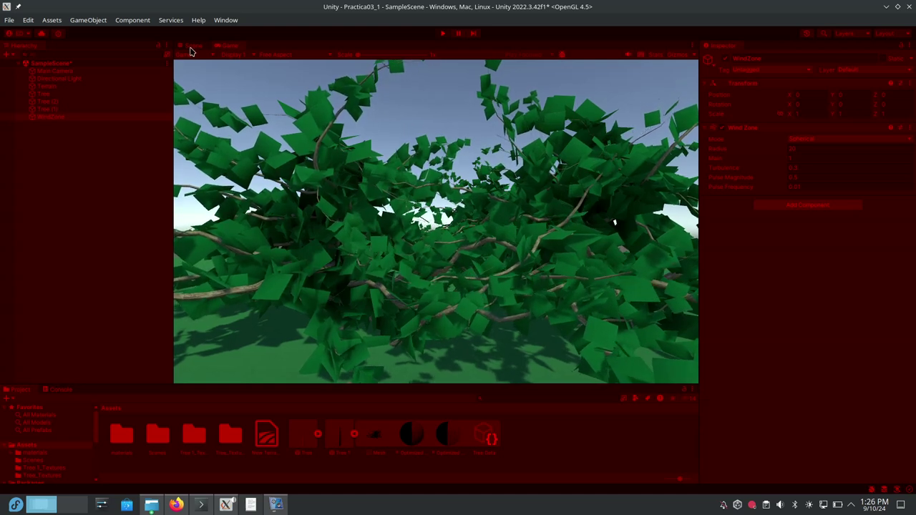
{"action": "key", "text": "ctrl+1"}
{"action": "left_click_drag", "start_coordinate": [385, 183], "coordinate": [384, 228], "text": "alt"}
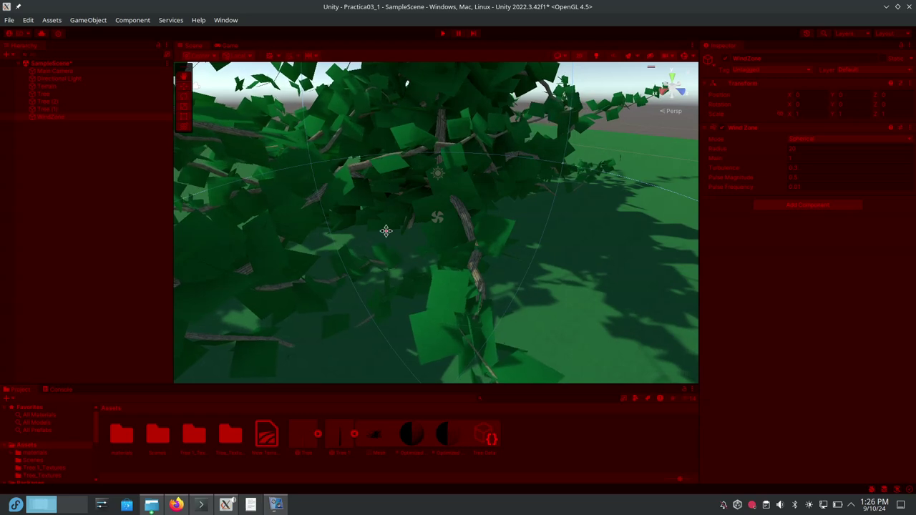
{"action": "scroll", "coordinate": [385, 231], "scroll_direction": "down", "scroll_amount": 10}
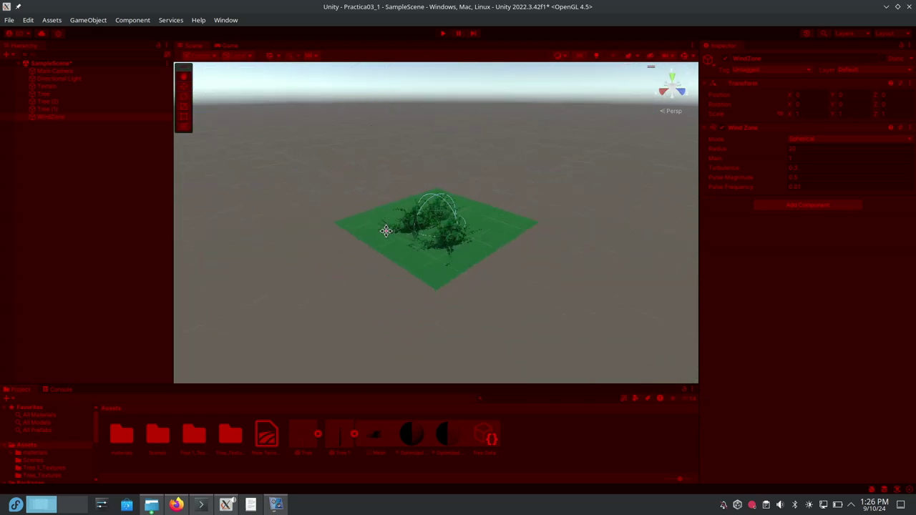
{"action": "scroll", "coordinate": [386, 230], "scroll_direction": "up", "scroll_amount": 10}
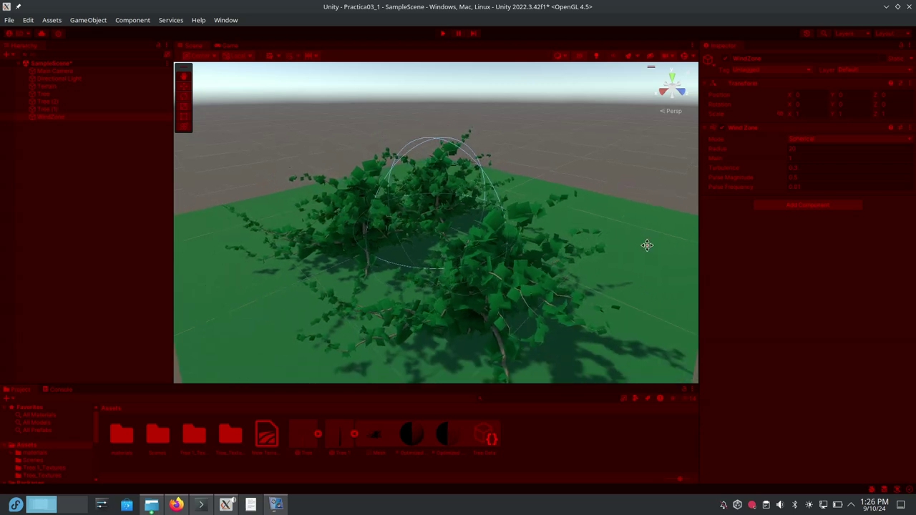
{"action": "scroll", "coordinate": [646, 246], "scroll_direction": "up", "scroll_amount": 2}
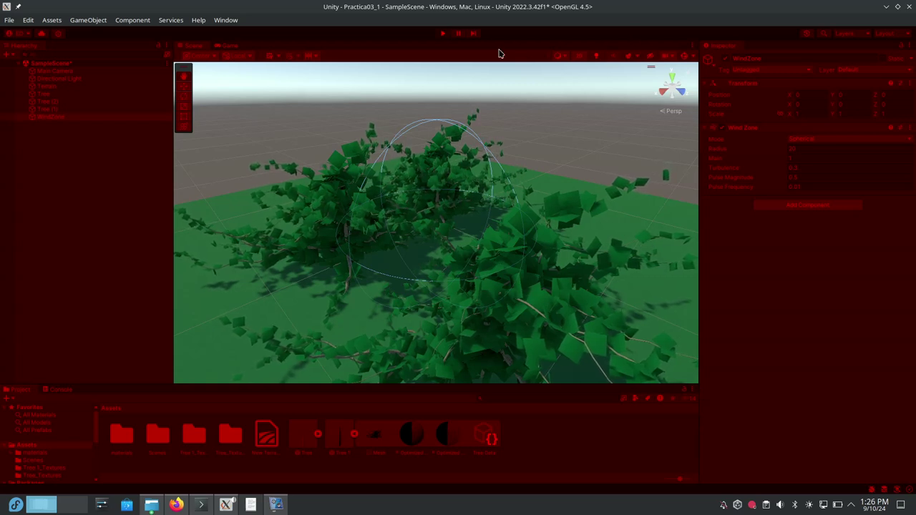
{"action": "left_click", "coordinate": [444, 33]}
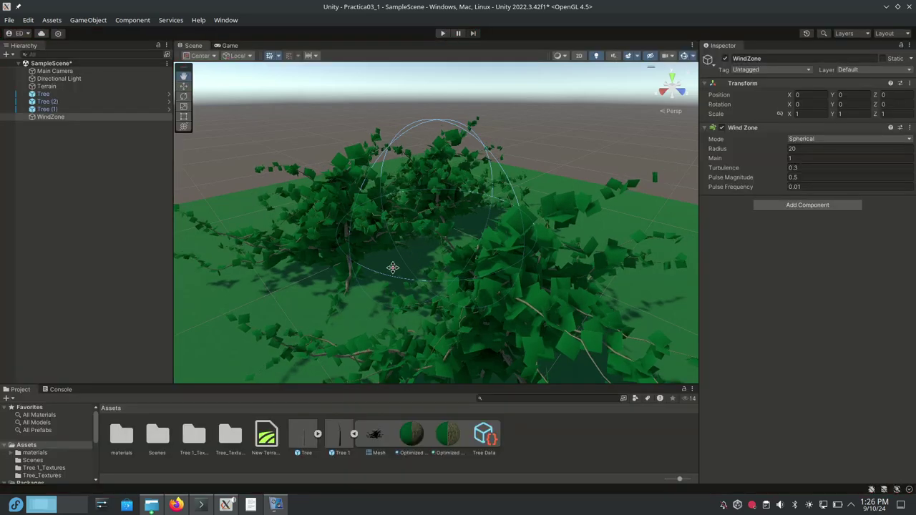
- Examine the group of trees and the wind zone on the terrain from several angles and distances
{"action": "scroll", "coordinate": [436, 222], "scroll_direction": "up", "scroll_amount": 5}
{"action": "scroll", "coordinate": [436, 222], "scroll_direction": "down", "scroll_amount": 5}
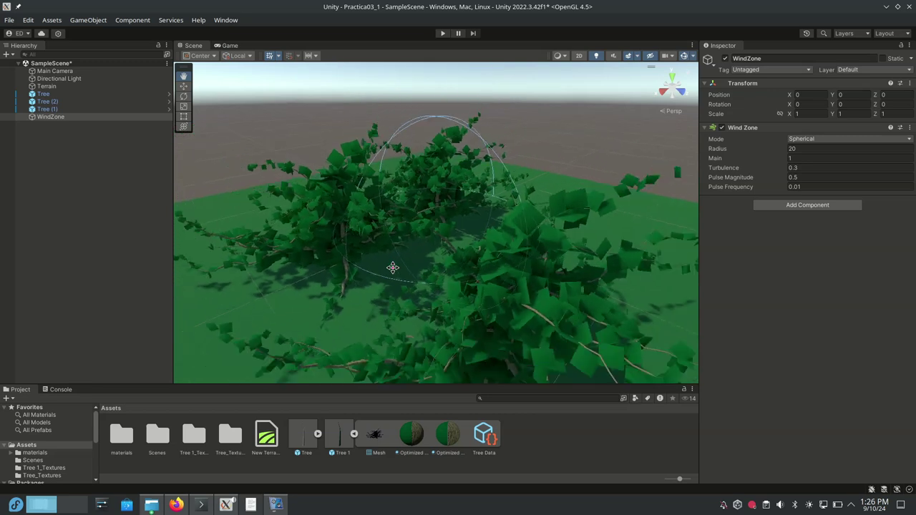
{"action": "scroll", "coordinate": [436, 223], "scroll_direction": "down", "scroll_amount": 3}
{"action": "scroll", "coordinate": [436, 222], "scroll_direction": "up", "scroll_amount": 2}
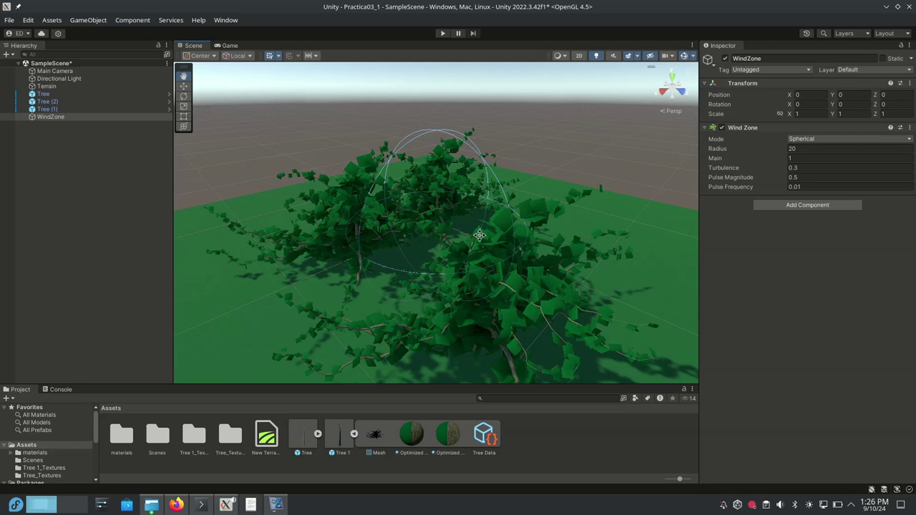
{"action": "left_click_drag", "start_coordinate": [476, 238], "coordinate": [219, 89], "text": "alt"}
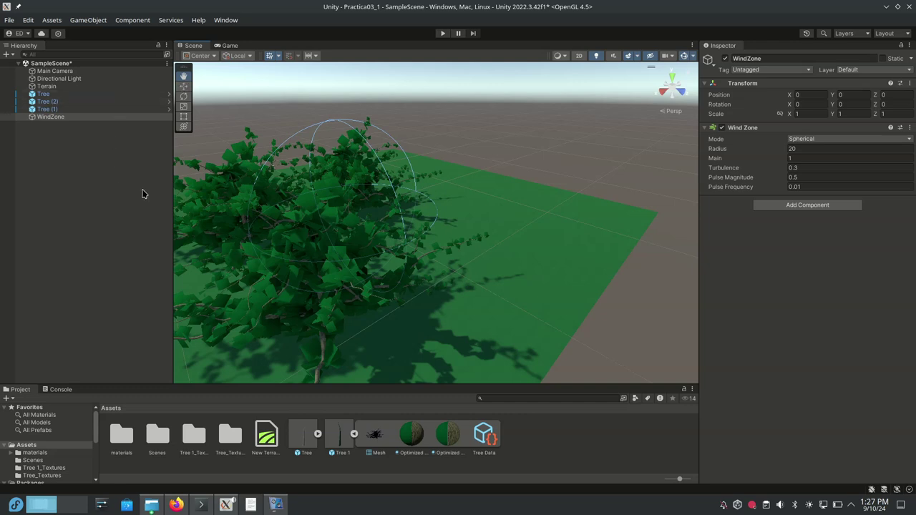
{"action": "left_click", "coordinate": [50, 63]}
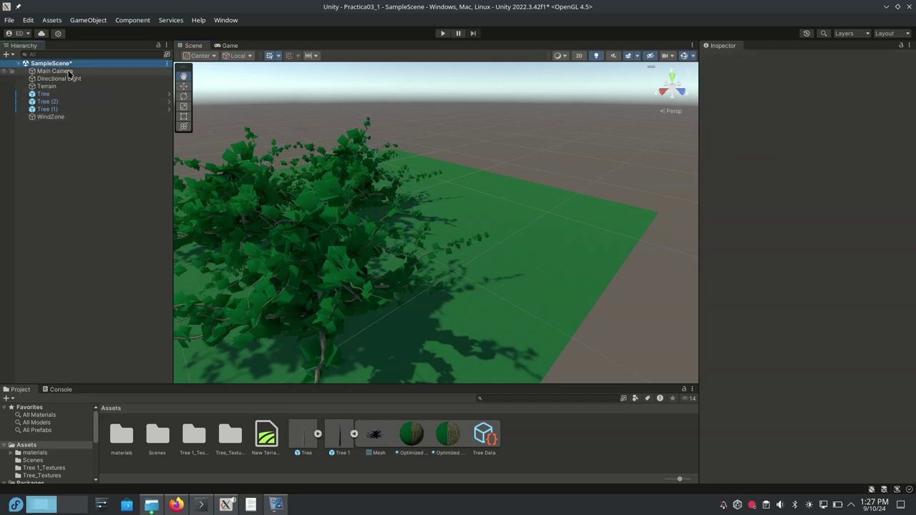
{"action": "left_click_drag", "start_coordinate": [465, 249], "coordinate": [528, 255], "text": "alt"}
{"action": "scroll", "coordinate": [439, 235], "scroll_direction": "down", "scroll_amount": 5}
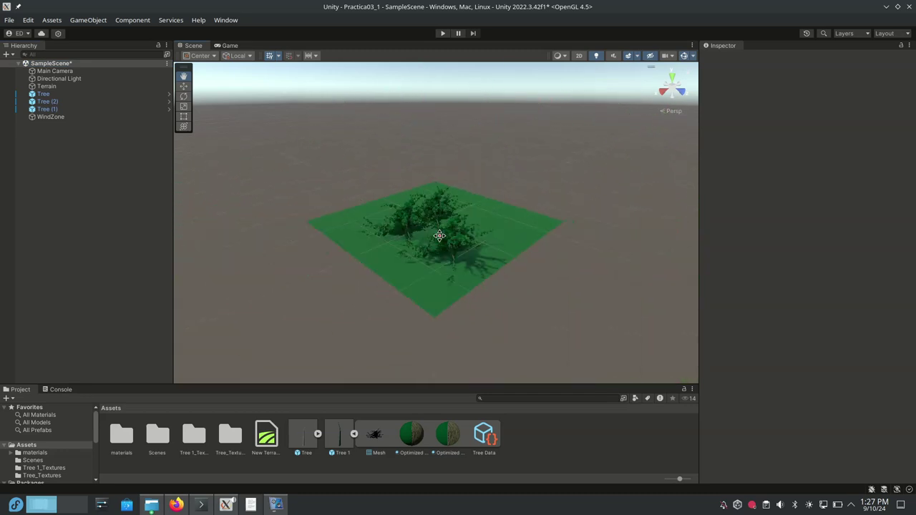
{"action": "scroll", "coordinate": [440, 235], "scroll_direction": "up", "scroll_amount": 8}
{"action": "scroll", "coordinate": [439, 235], "scroll_direction": "down", "scroll_amount": 4}
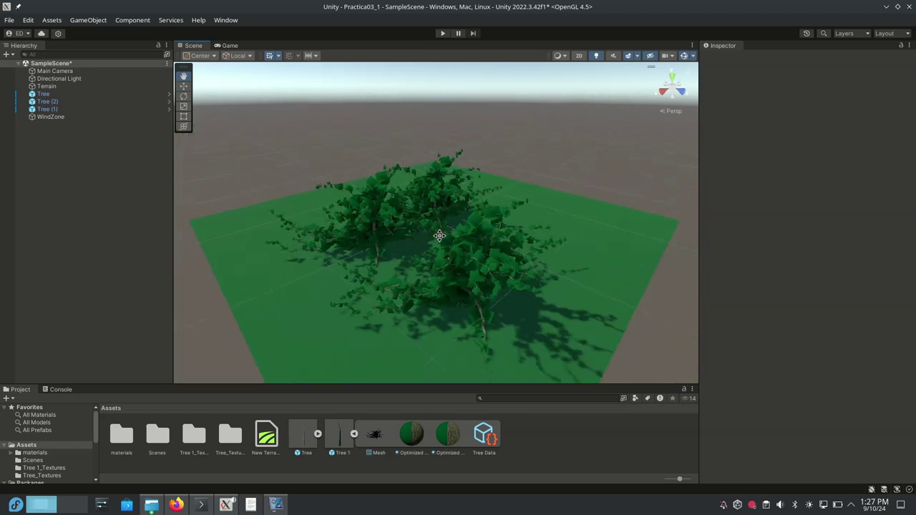
{"action": "right_click", "coordinate": [68, 177]}
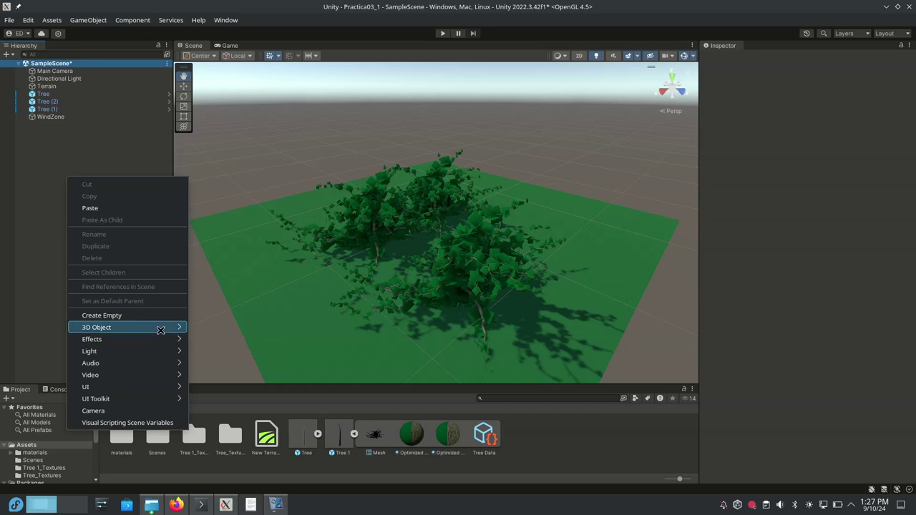
{"action": "mouse_move", "coordinate": [142, 330]}
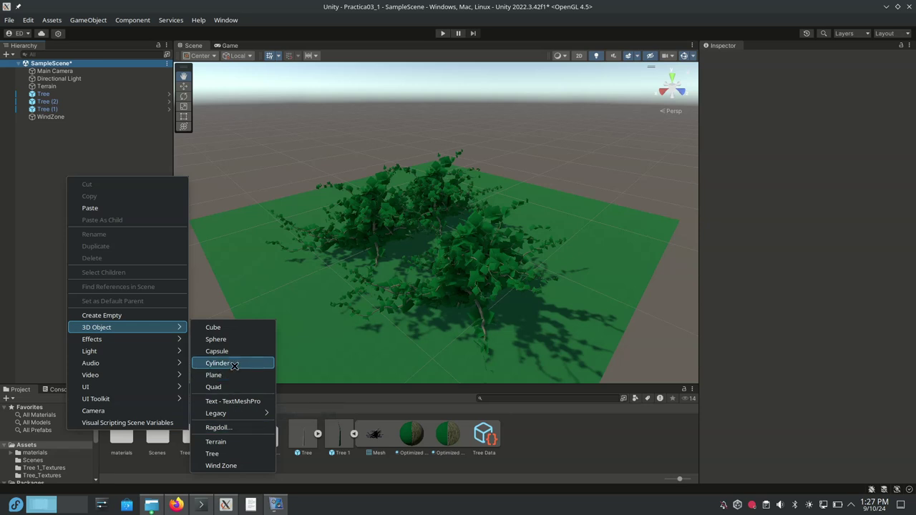
{"action": "mouse_move", "coordinate": [167, 340]}
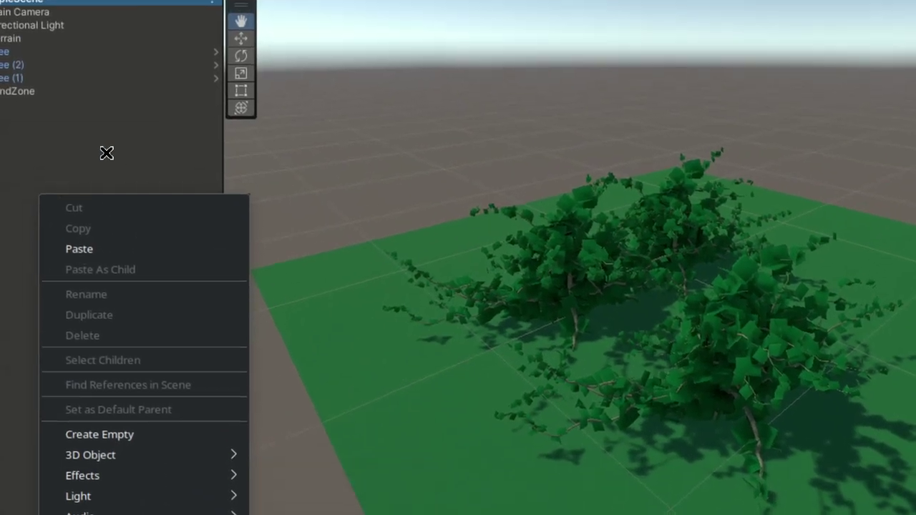
{"action": "left_click", "coordinate": [63, 147]}
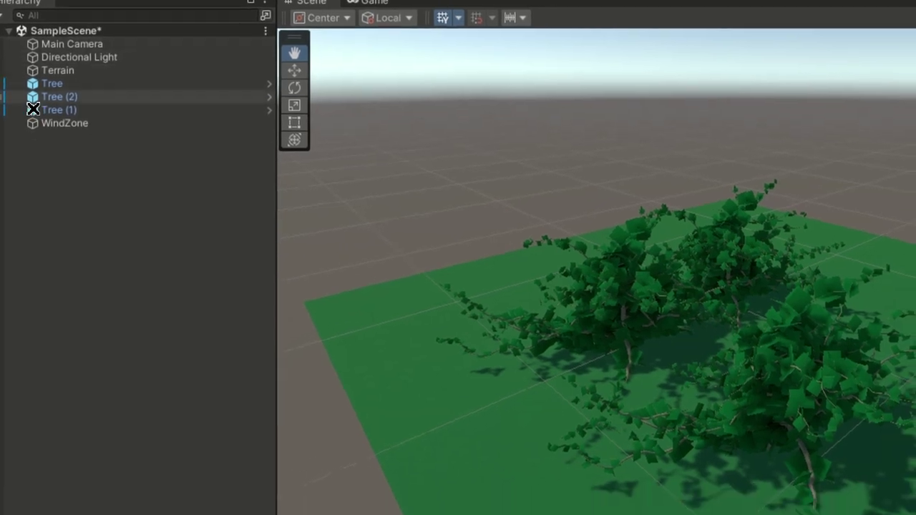
- Add a particle system effect to the scene, then delete it
{"action": "right_click", "coordinate": [49, 157]}
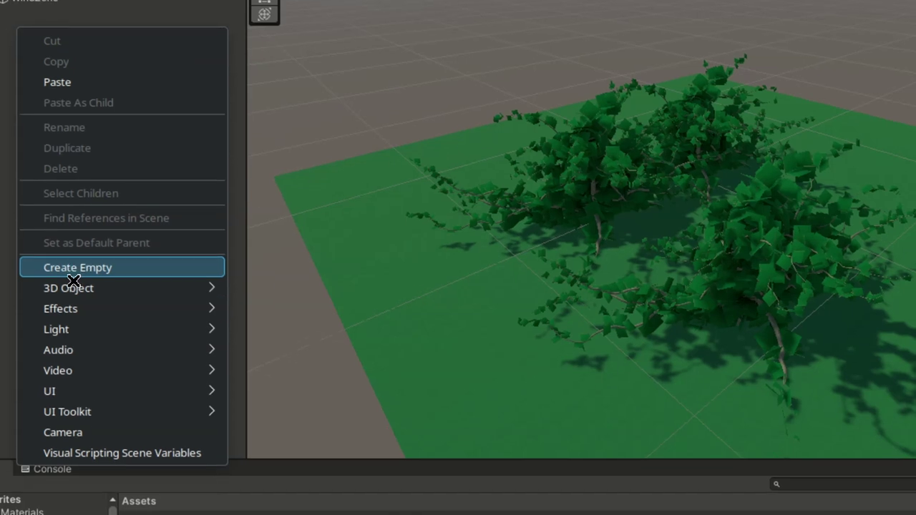
{"action": "mouse_move", "coordinate": [92, 396]}
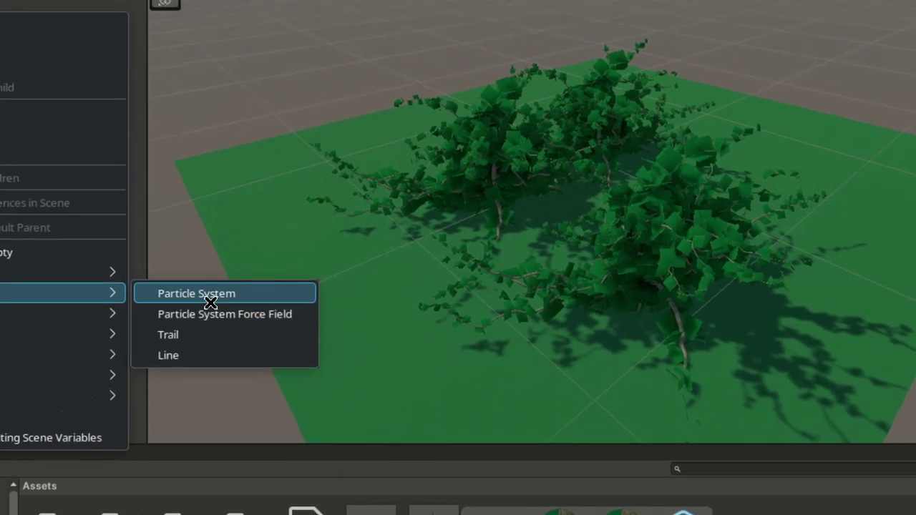
{"action": "left_click", "coordinate": [210, 302]}
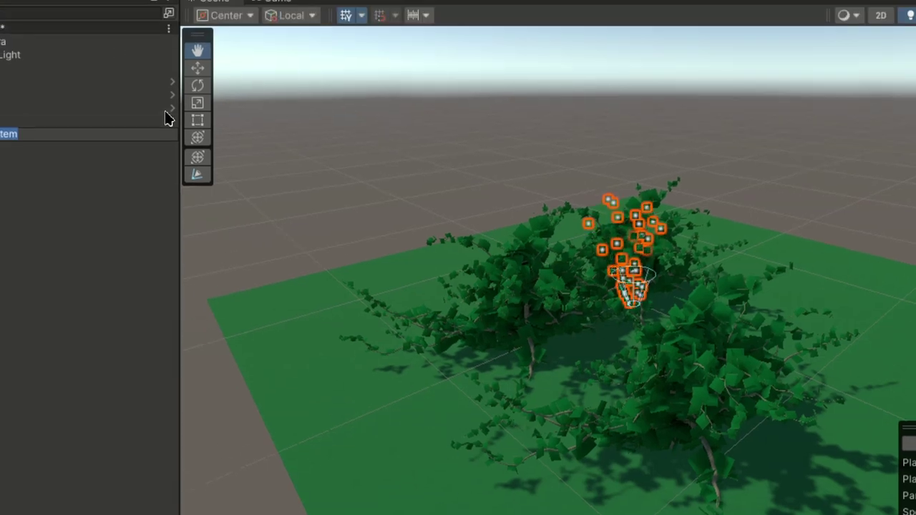
{"action": "key", "text": "Delete"}
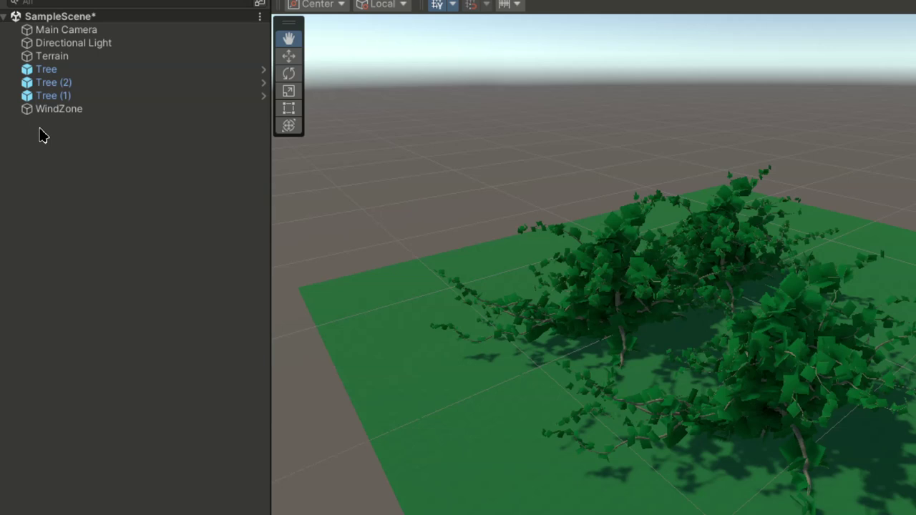
- Create a Particle System effect object at the root of SampleScene
{"action": "right_click", "coordinate": [42, 136]}
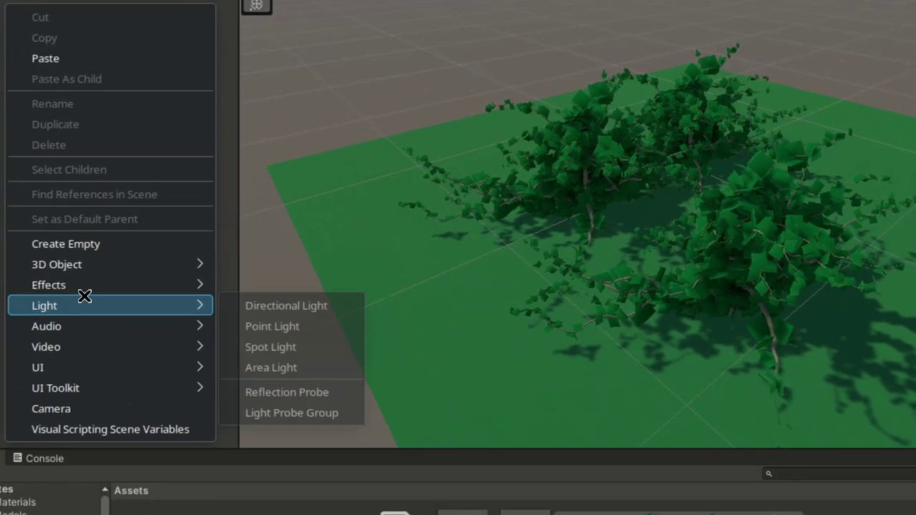
{"action": "mouse_move", "coordinate": [67, 261]}
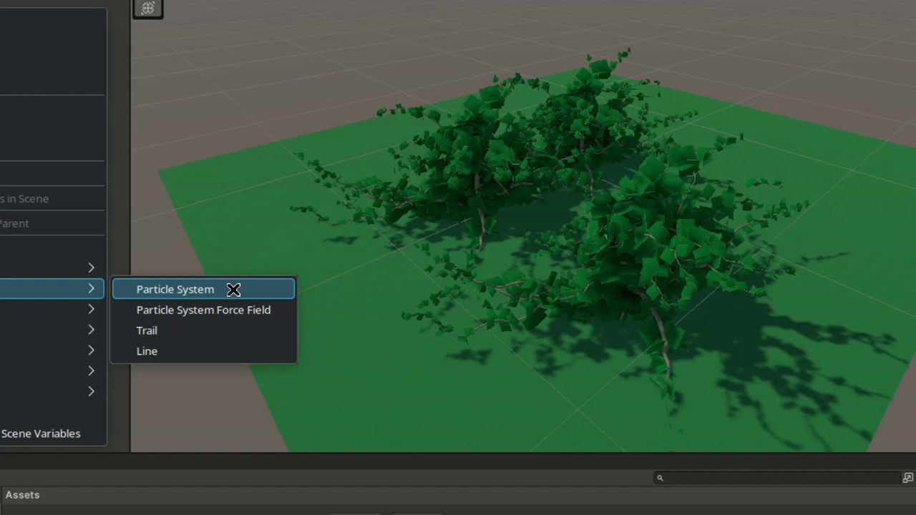
{"action": "left_click", "coordinate": [234, 289]}
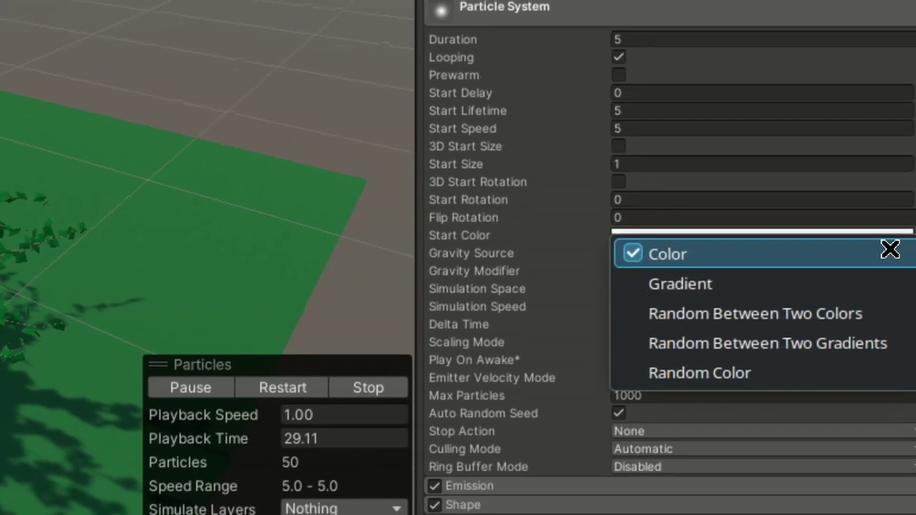
- Set the particle system's start color to golden yellow and check the emitted particles among the trees
{"action": "left_click", "coordinate": [859, 263]}
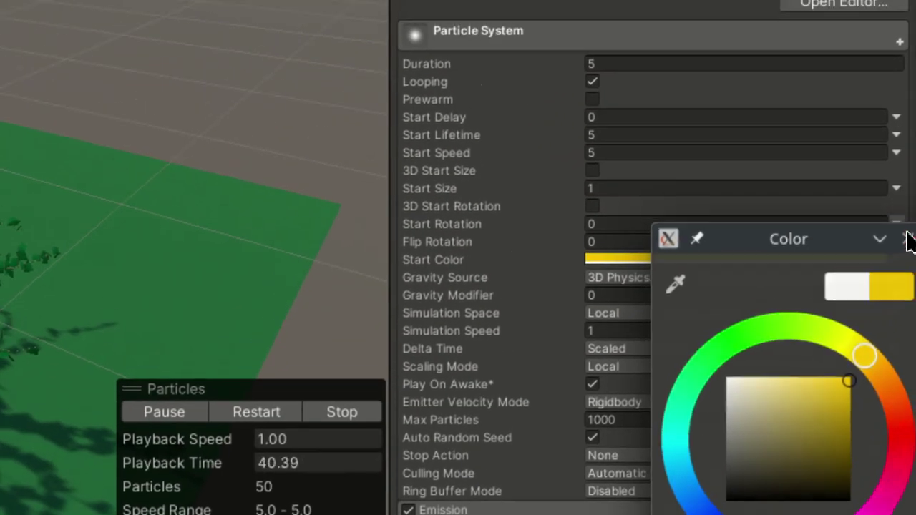
{"action": "left_click", "coordinate": [907, 241]}
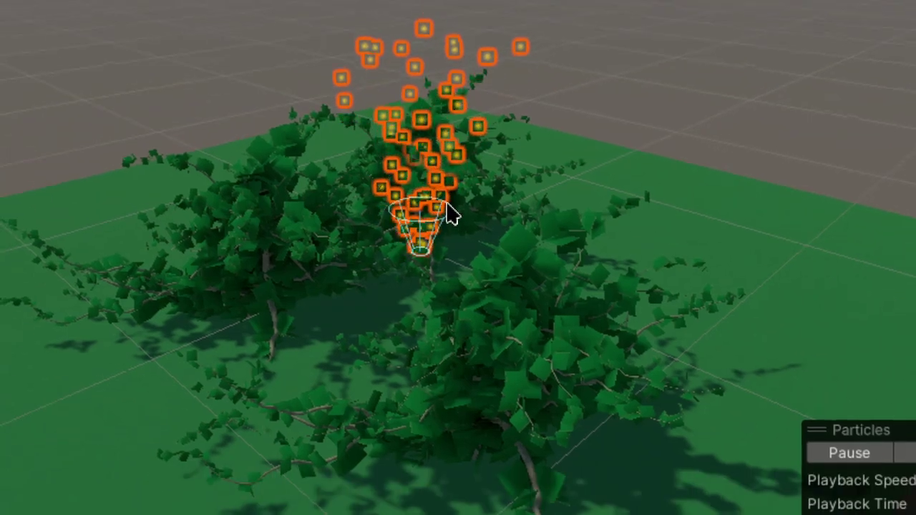
{"action": "scroll", "coordinate": [447, 212], "scroll_direction": "down", "scroll_amount": 3}
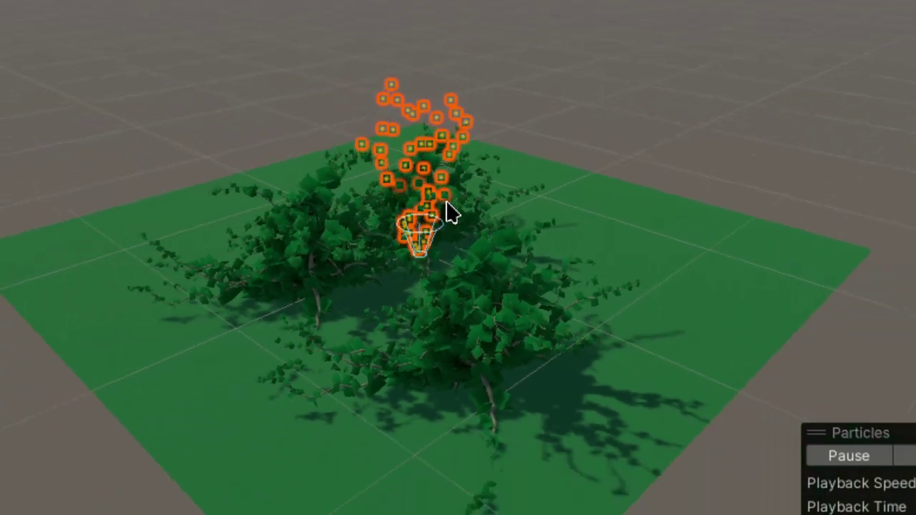
{"action": "scroll", "coordinate": [447, 213], "scroll_direction": "up", "scroll_amount": 8}
{"action": "scroll", "coordinate": [447, 213], "scroll_direction": "down", "scroll_amount": 6}
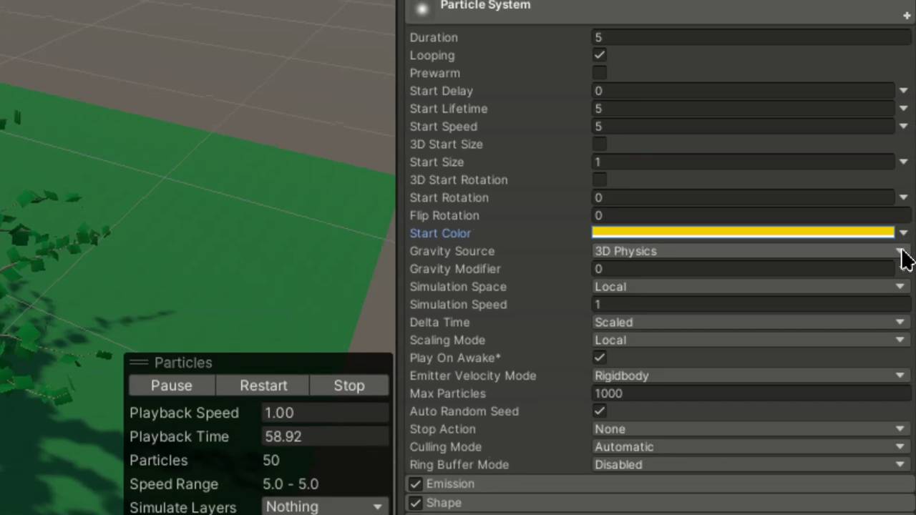
- Keep the particle system's gravity source on 3D Physics and switch its gravity modifier to Curve
{"action": "left_click", "coordinate": [902, 251]}
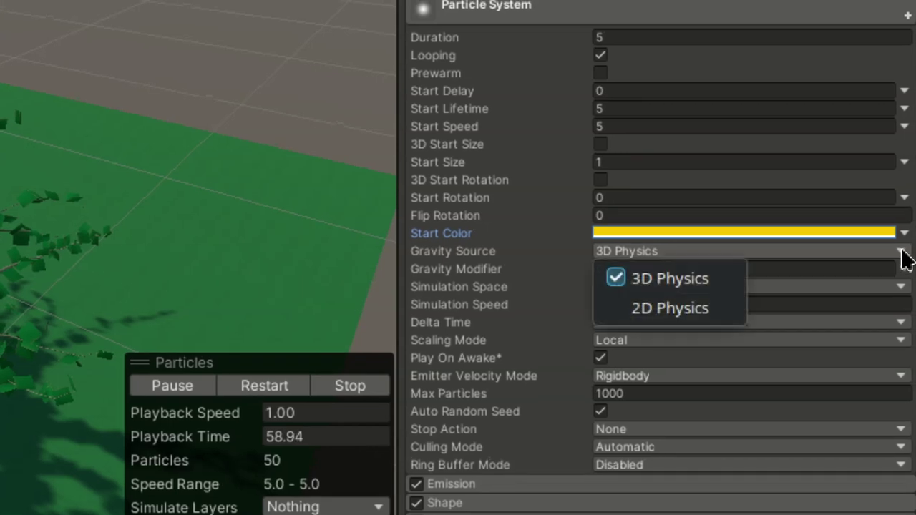
{"action": "left_click", "coordinate": [902, 251]}
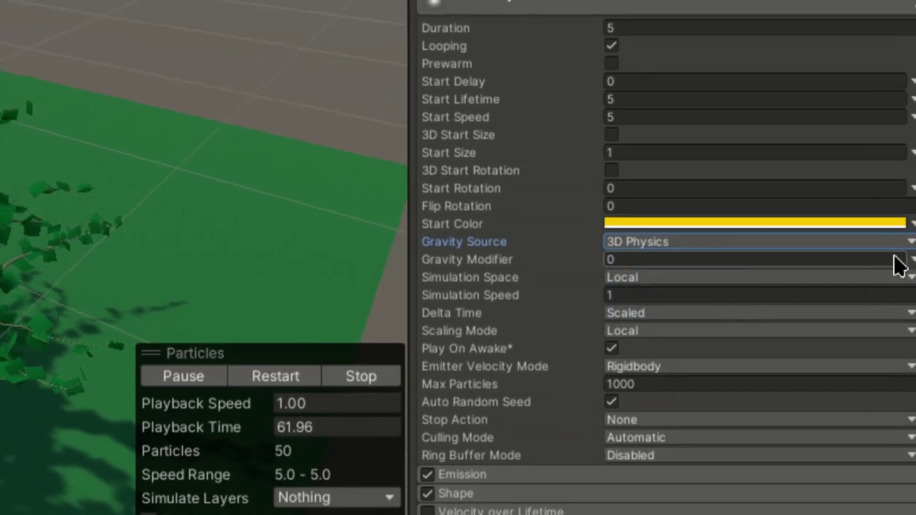
{"action": "left_click", "coordinate": [893, 258]}
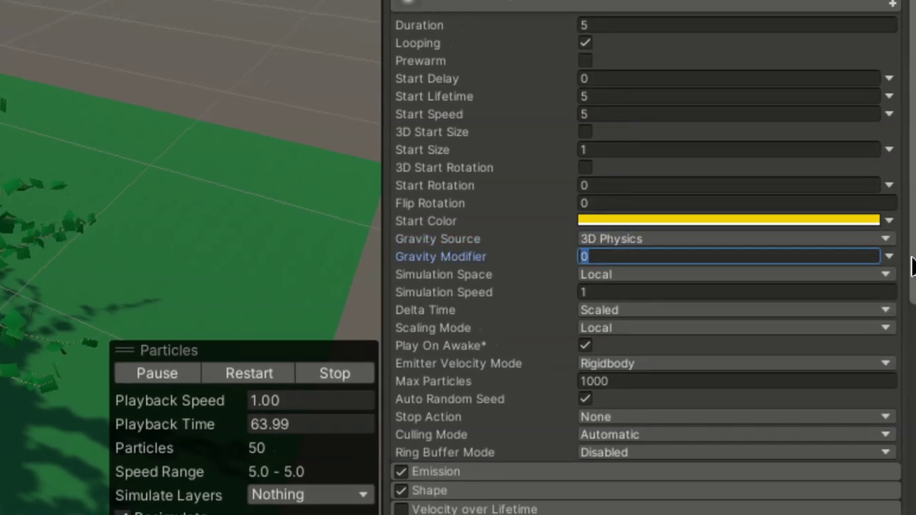
{"action": "left_click", "coordinate": [913, 260]}
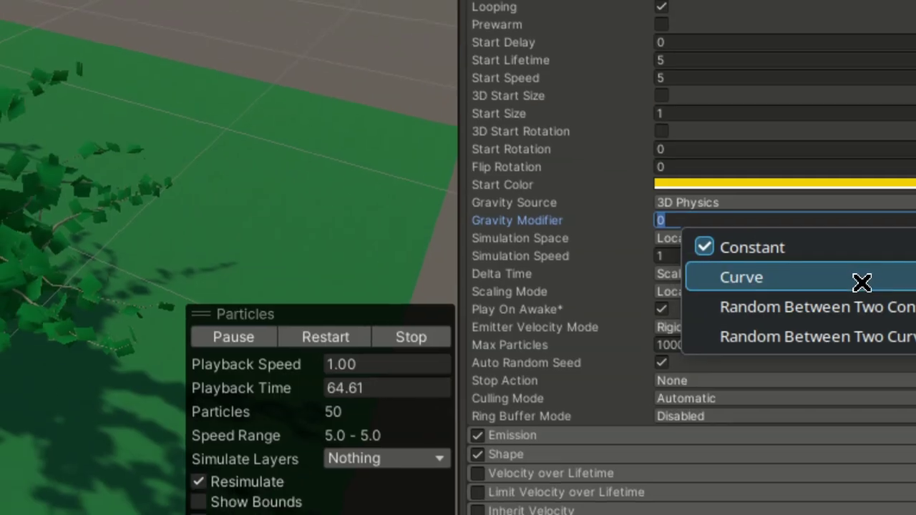
{"action": "key", "text": "Escape"}
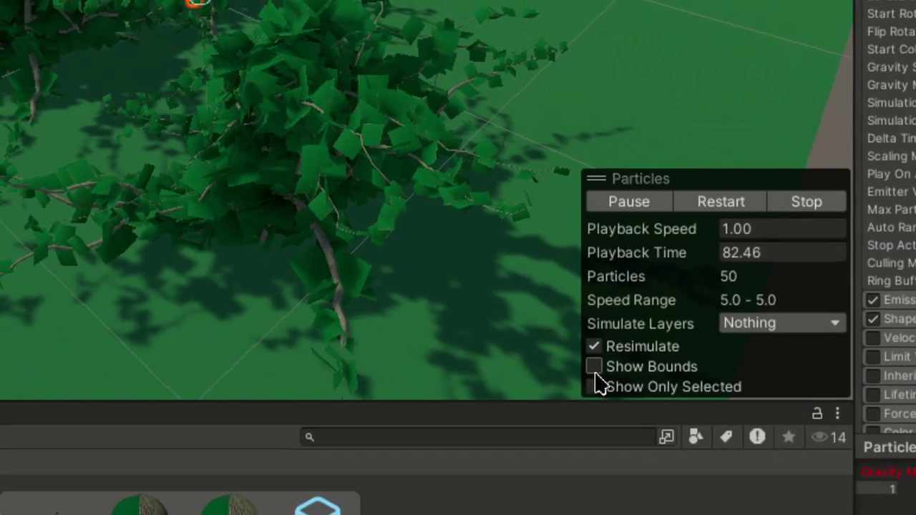
- Configure the particle system with visible bounds, Velocity over Lifetime enabled, max particles 10000, start rotation 34 and flip rotation 1
{"action": "left_click", "coordinate": [594, 367]}
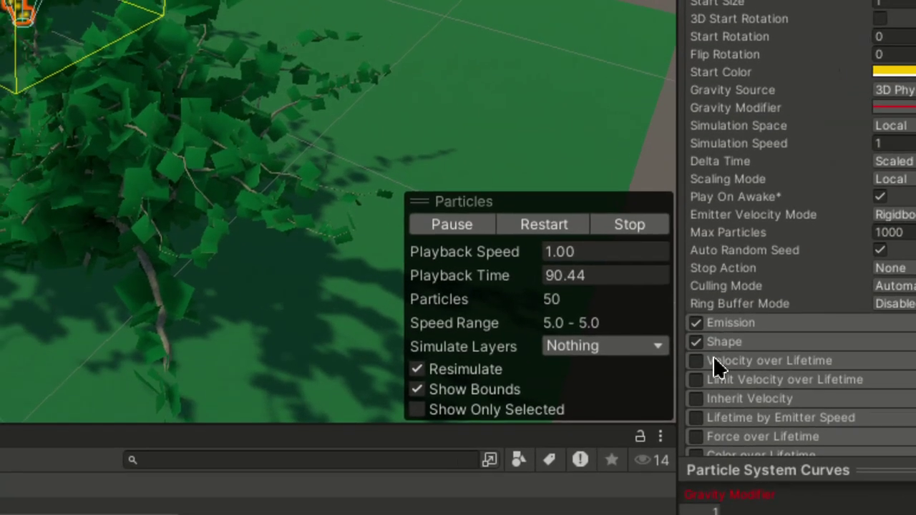
{"action": "left_click", "coordinate": [718, 366]}
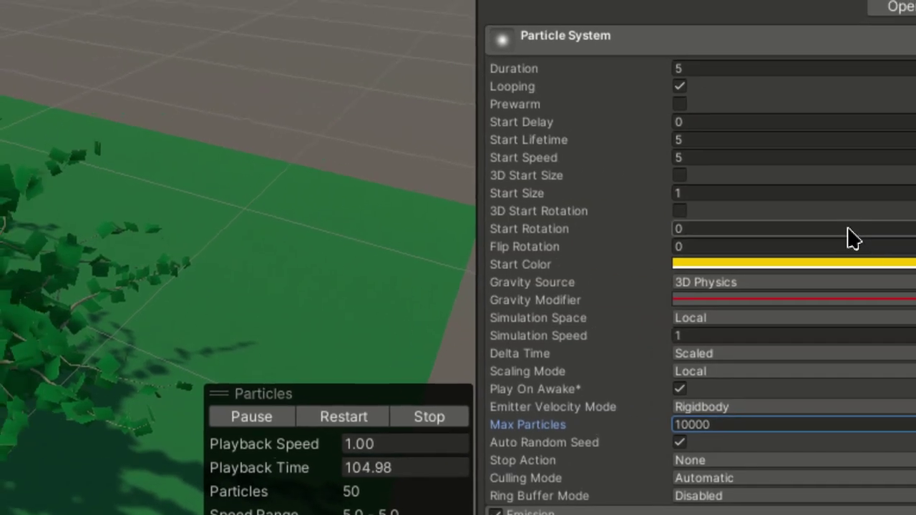
{"action": "left_click", "coordinate": [849, 230]}
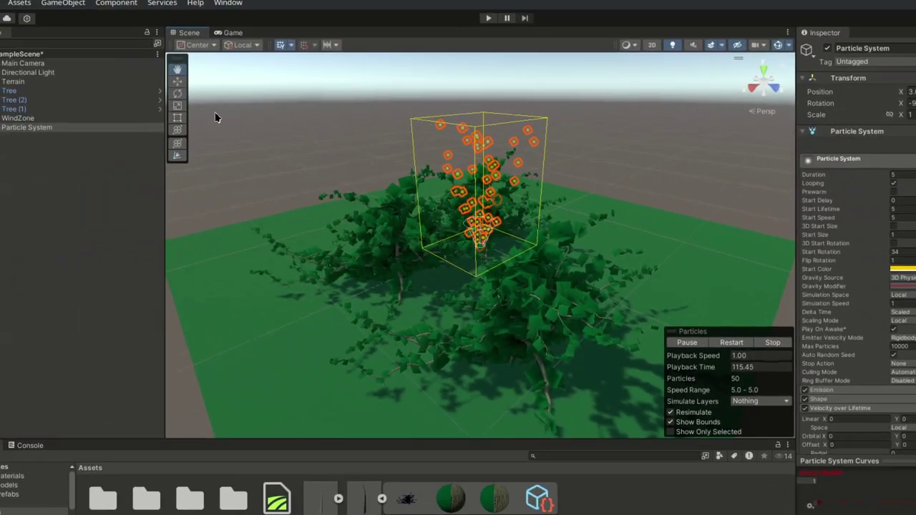
- Move the particle system along the X axis to position X 19.7, in front of the trees
{"action": "left_click", "coordinate": [109, 77]}
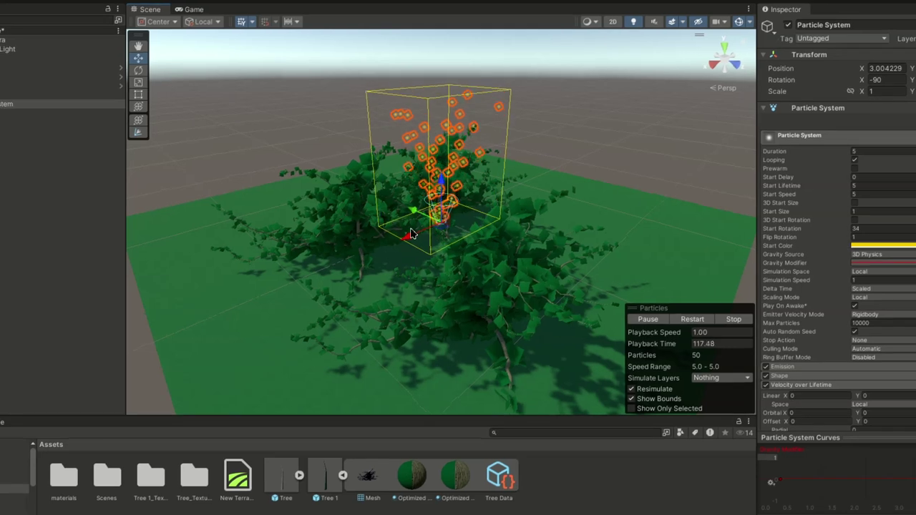
{"action": "left_click_drag", "start_coordinate": [457, 261], "coordinate": [434, 285]}
{"action": "left_click_drag", "start_coordinate": [392, 254], "coordinate": [394, 252]}
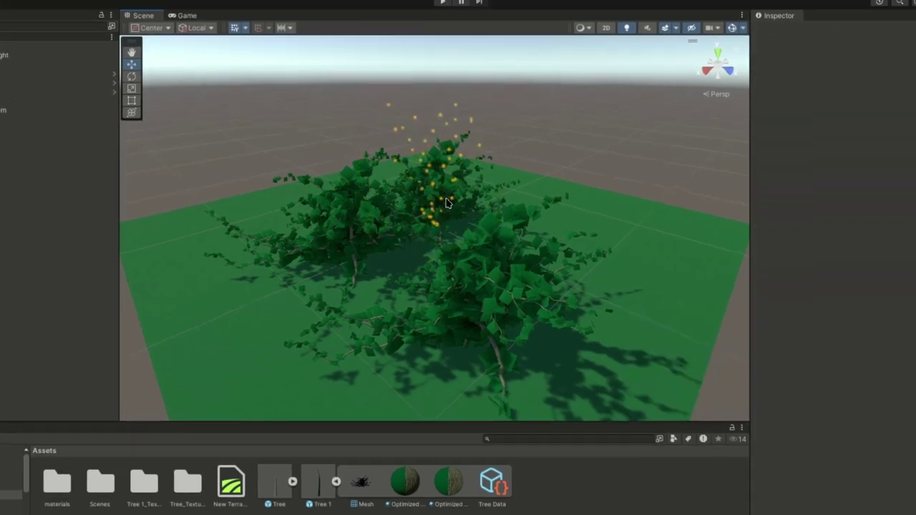
{"action": "left_click", "coordinate": [445, 203]}
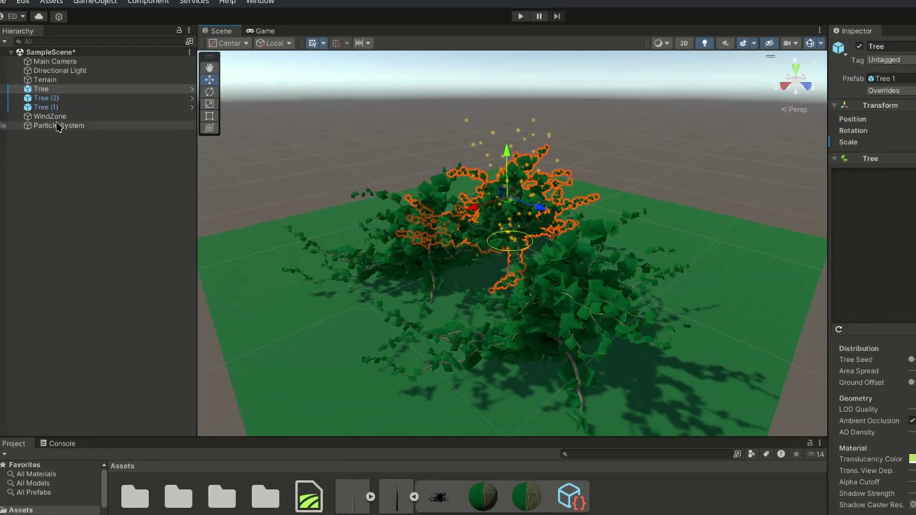
{"action": "left_click", "coordinate": [59, 127]}
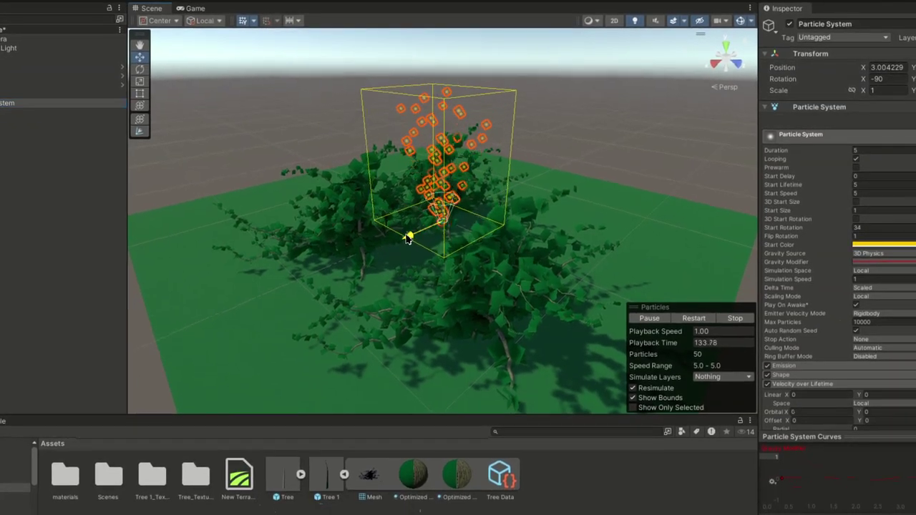
{"action": "left_click_drag", "start_coordinate": [406, 239], "coordinate": [302, 285]}
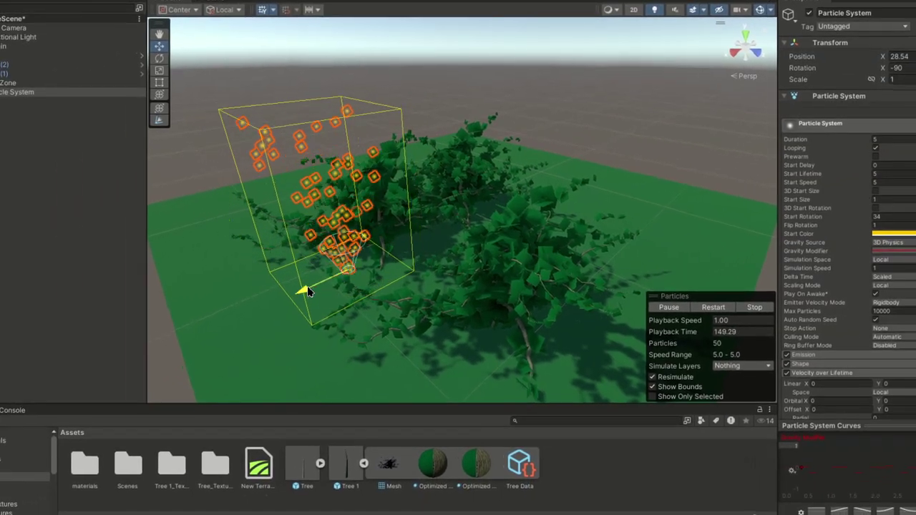
{"action": "left_click_drag", "start_coordinate": [306, 289], "coordinate": [361, 275]}
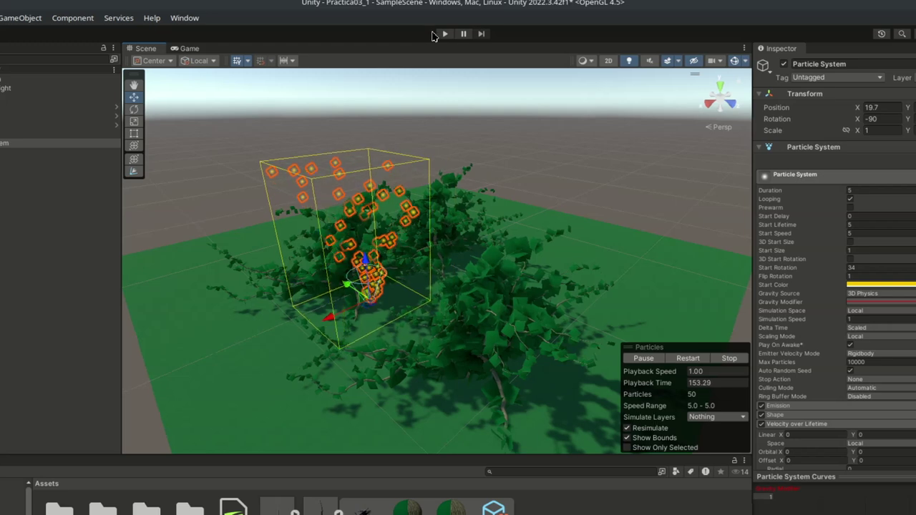
- Run the scene and compare the particles among the trees in the Game and Scene views
{"action": "left_click", "coordinate": [441, 35]}
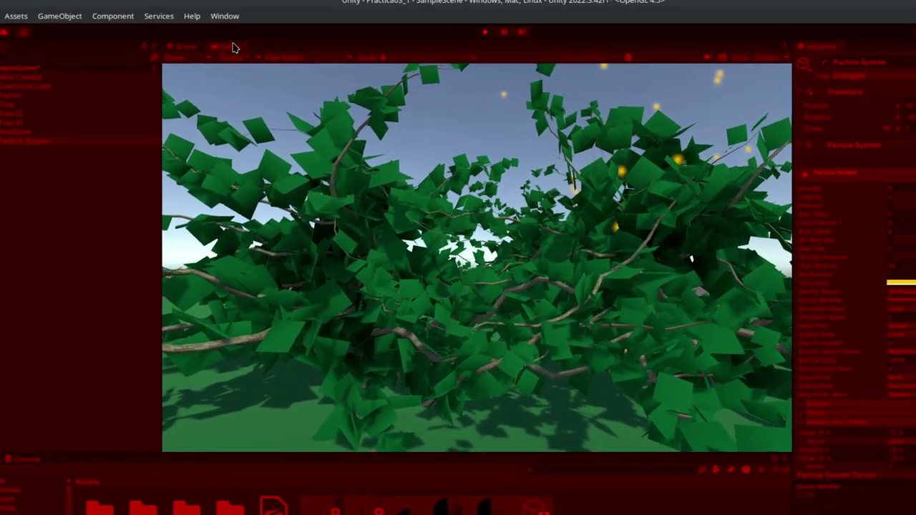
{"action": "left_click", "coordinate": [194, 47]}
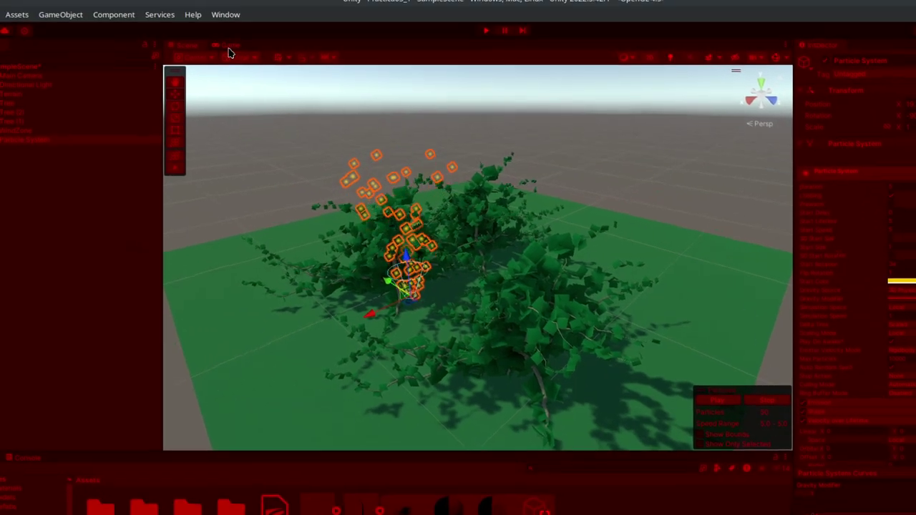
{"action": "left_click", "coordinate": [190, 8]}
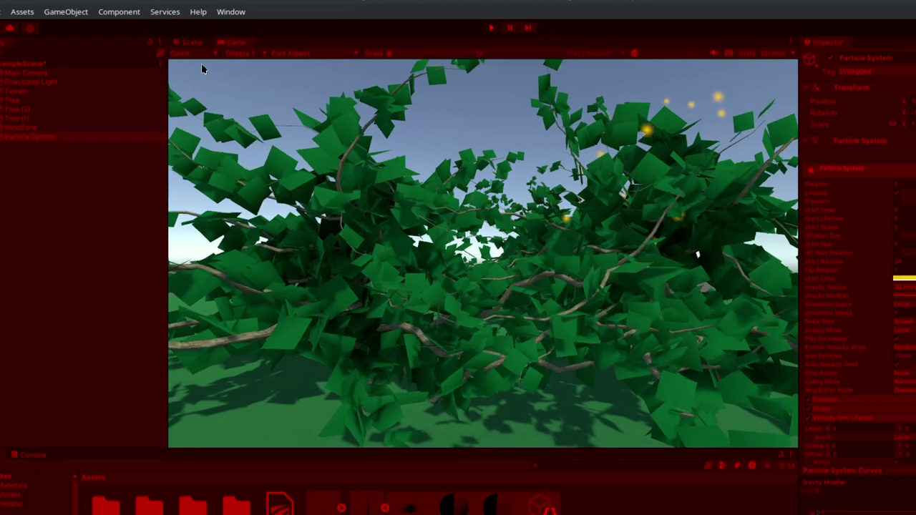
{"action": "left_click", "coordinate": [183, 47]}
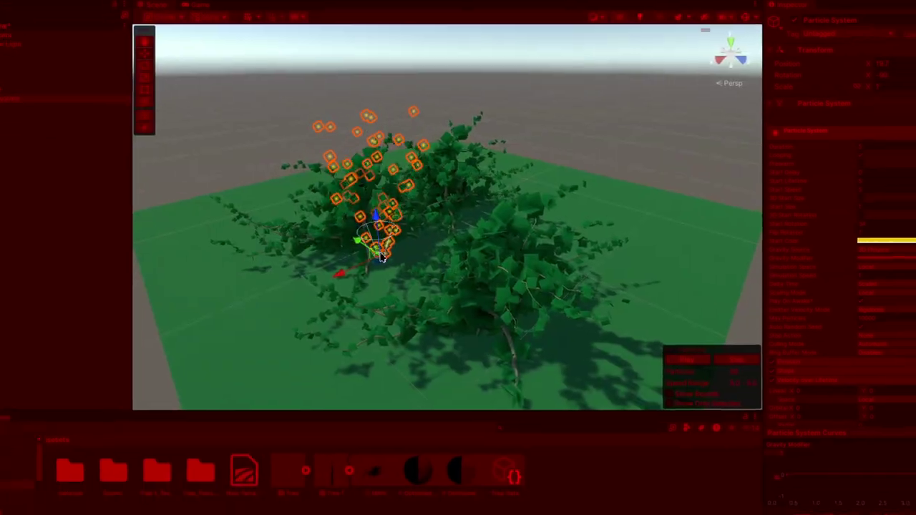
- Try different particle system positions along its X and Y axes in play mode, checking each in the Game view, and stop playing
{"action": "left_click_drag", "start_coordinate": [346, 273], "coordinate": [383, 252]}
{"action": "left_click", "coordinate": [228, 47]}
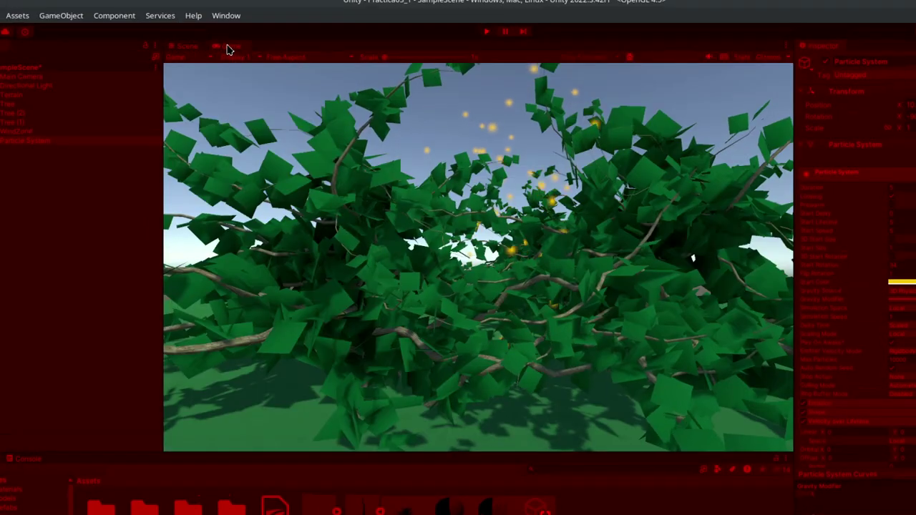
{"action": "left_click", "coordinate": [195, 47]}
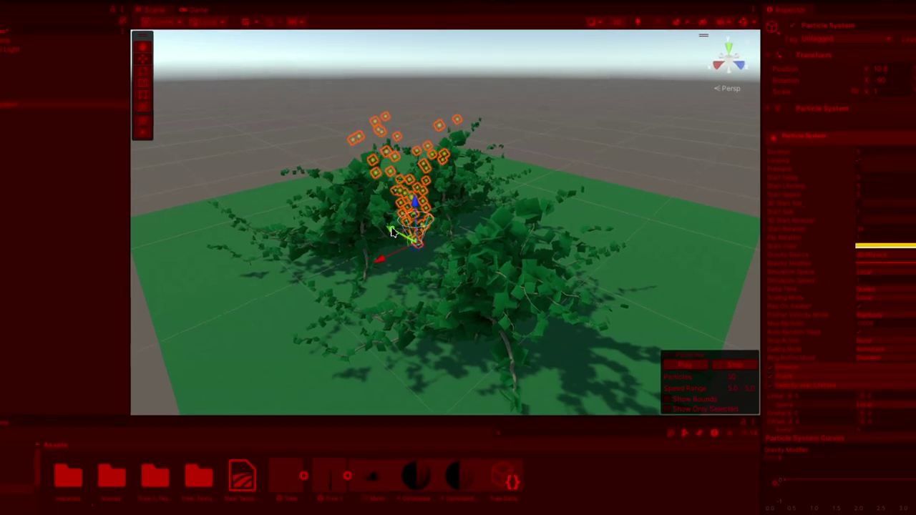
{"action": "left_click_drag", "start_coordinate": [392, 233], "coordinate": [303, 194]}
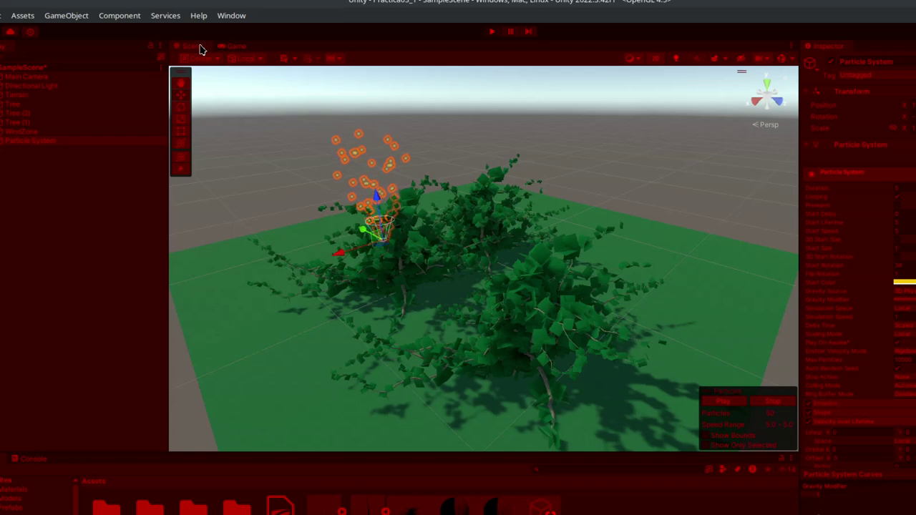
{"action": "left_click", "coordinate": [230, 47]}
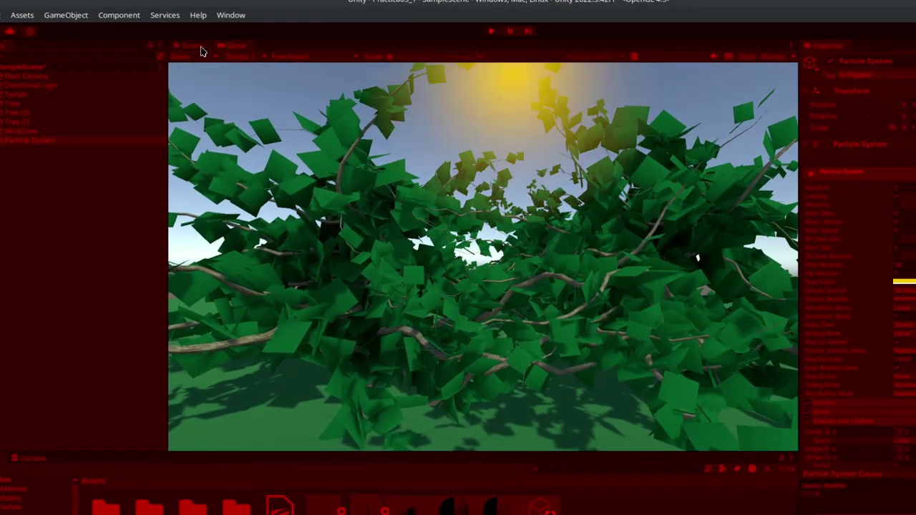
{"action": "left_click", "coordinate": [166, 24]}
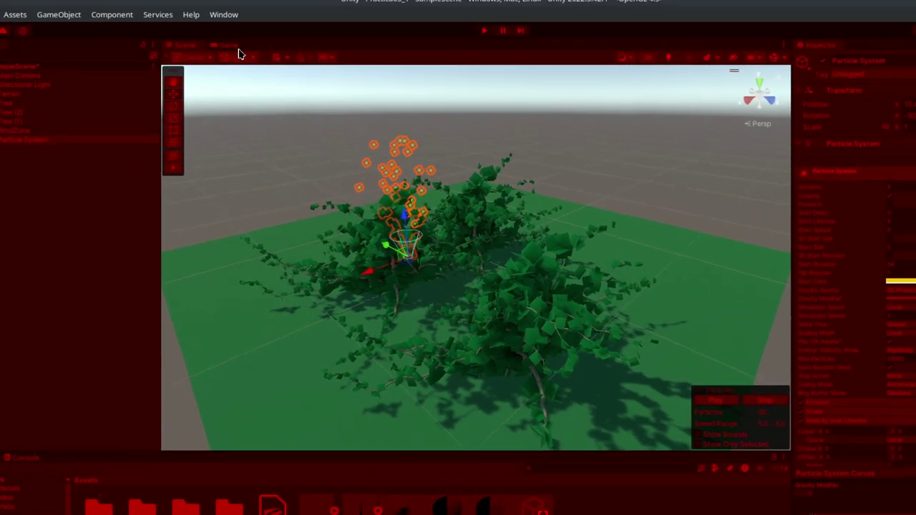
{"action": "left_click", "coordinate": [209, 15]}
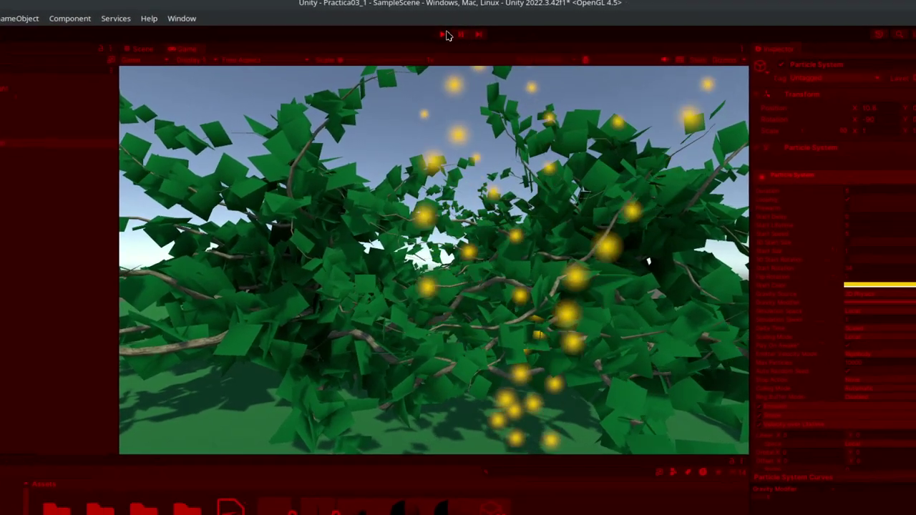
{"action": "left_click", "coordinate": [444, 34]}
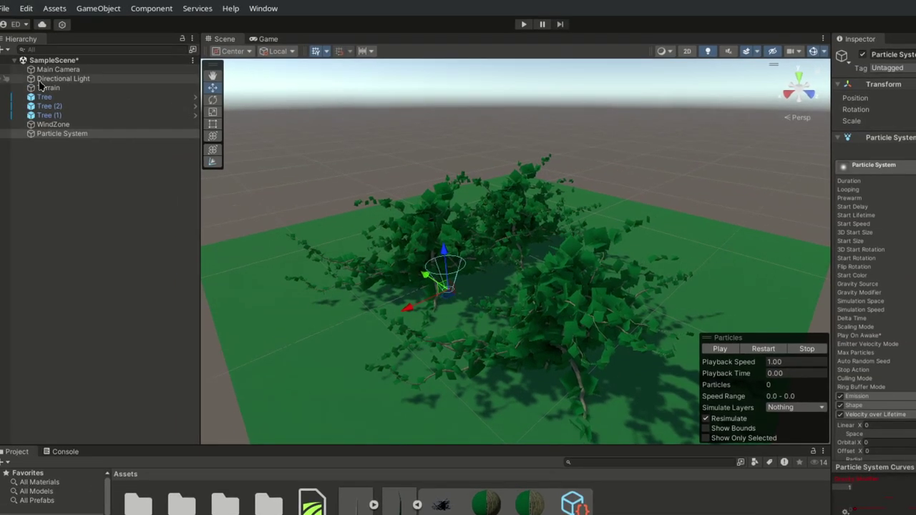
- Move the Main Camera outward along its X axis and shift the particle system along X to position X 25.84
{"action": "left_click", "coordinate": [52, 72]}
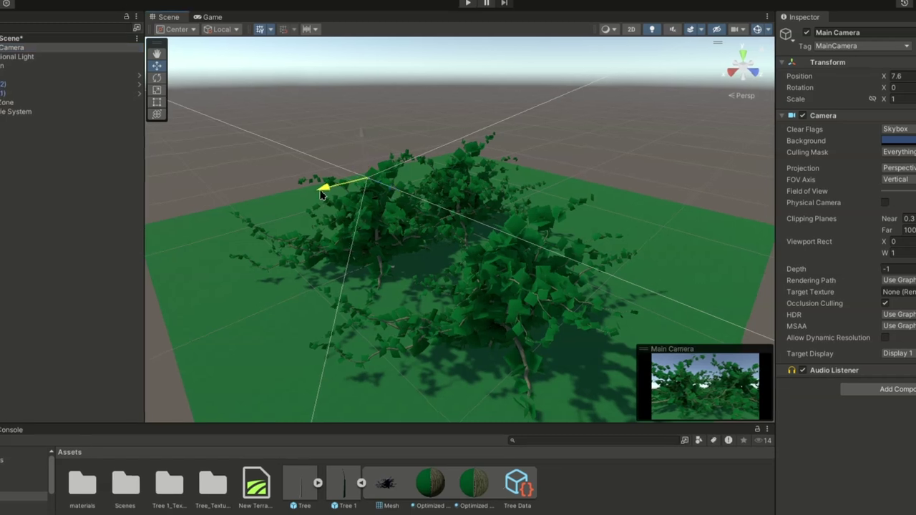
{"action": "left_click_drag", "start_coordinate": [322, 193], "coordinate": [290, 199]}
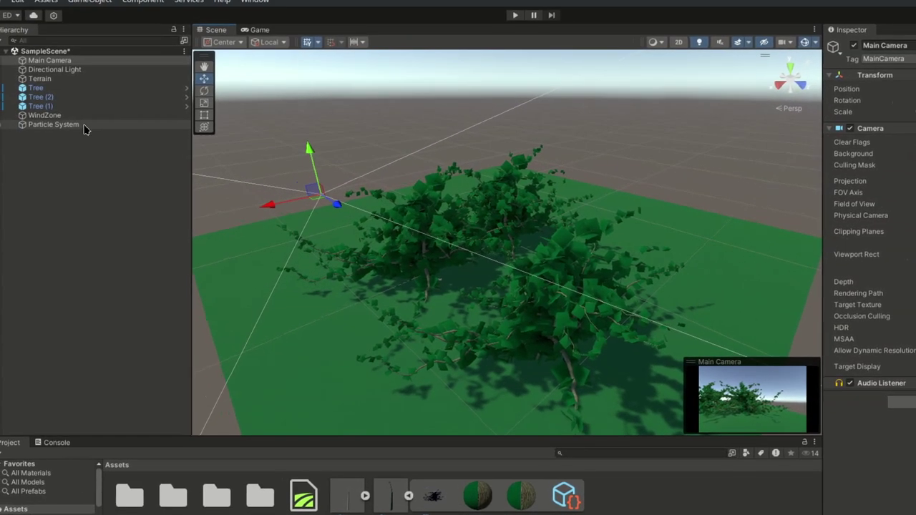
{"action": "left_click", "coordinate": [83, 126]}
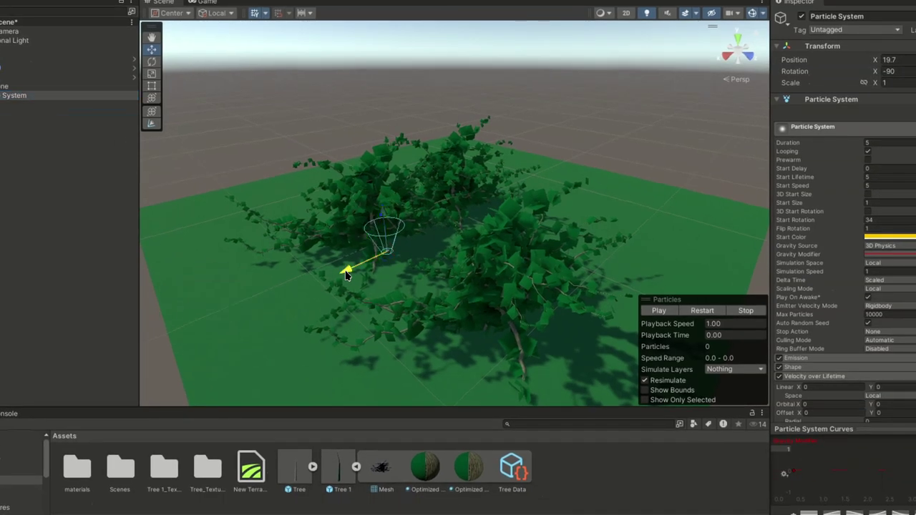
{"action": "left_click_drag", "start_coordinate": [346, 275], "coordinate": [319, 285]}
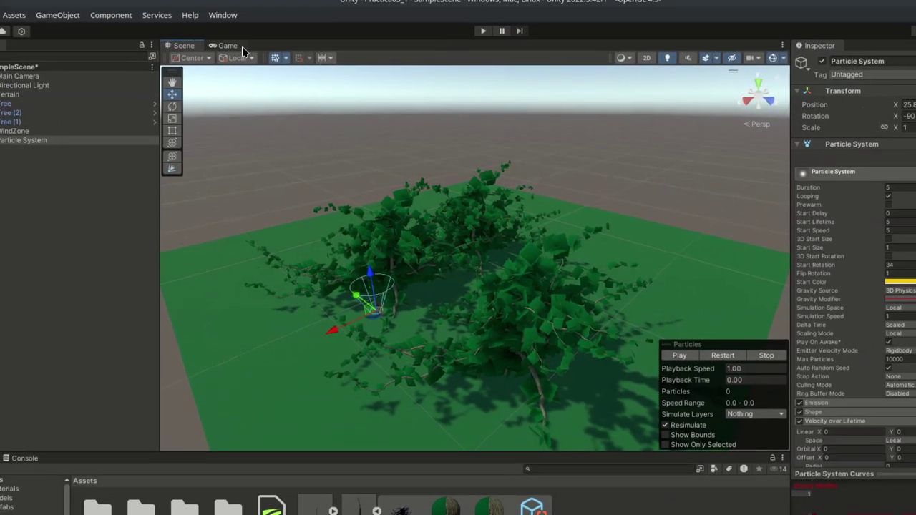
- Test the scene from the repositioned camera in play mode and stop playing
{"action": "left_click", "coordinate": [262, 36]}
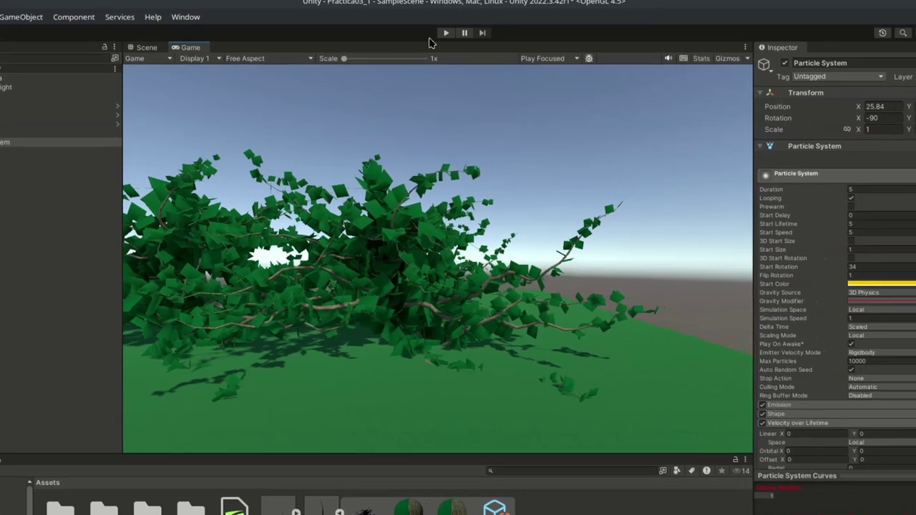
{"action": "left_click", "coordinate": [485, 31]}
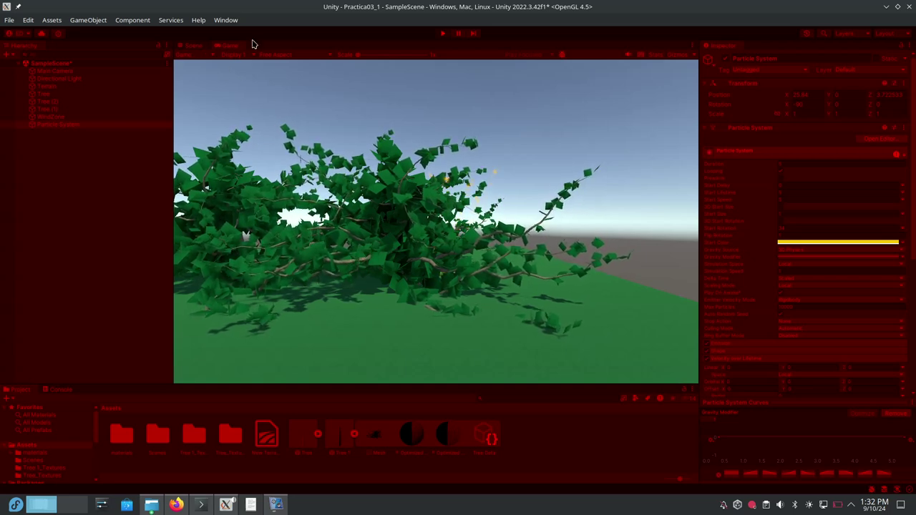
{"action": "left_click", "coordinate": [442, 33]}
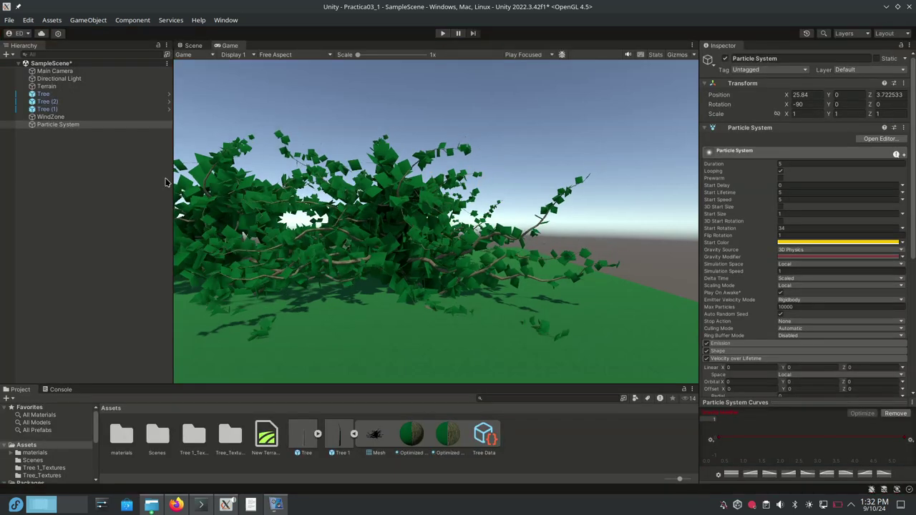
- Move the particle system along its local Y axis to the outer side of the trees and run the scene
{"action": "left_click", "coordinate": [199, 46]}
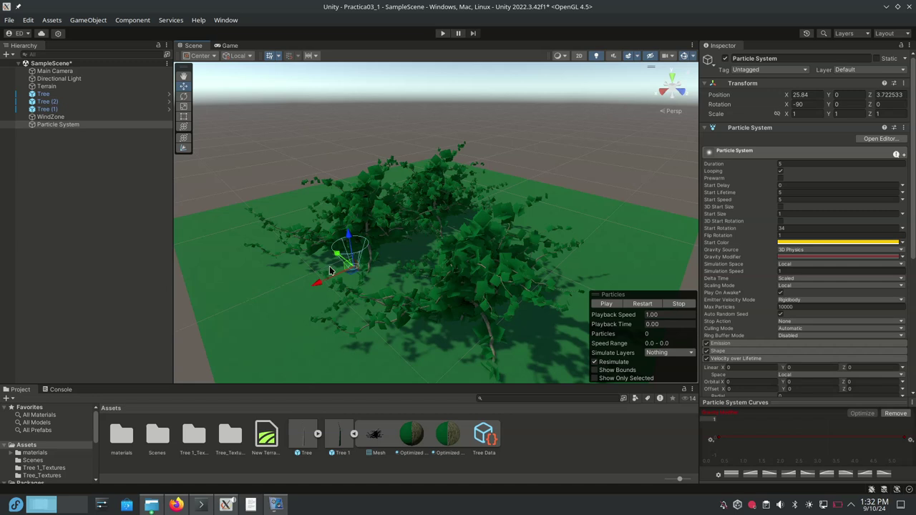
{"action": "left_click_drag", "start_coordinate": [336, 254], "coordinate": [299, 228]}
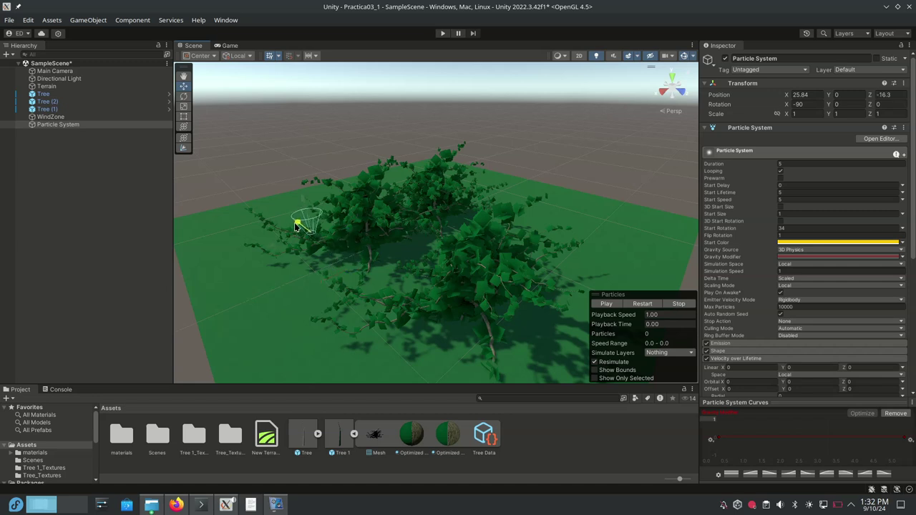
{"action": "left_click", "coordinate": [442, 33]}
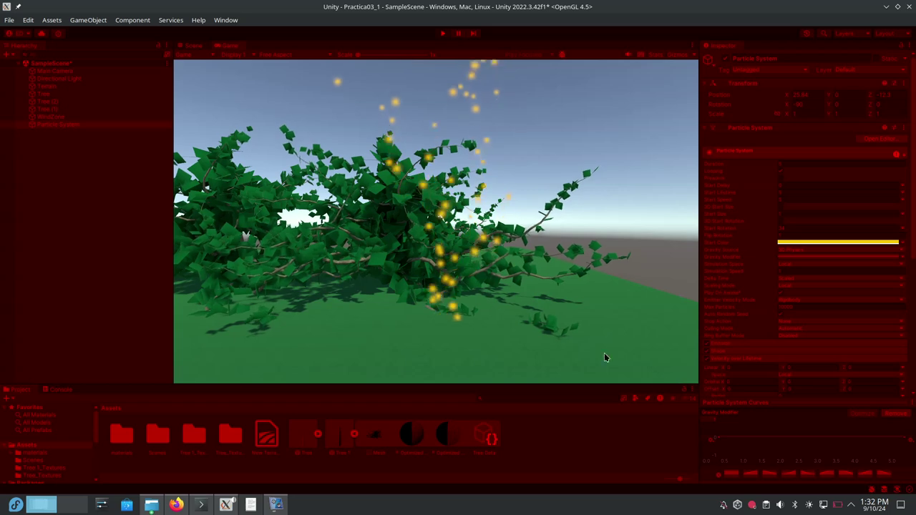
- Maximize the Project window and restore the editor to the Default layout
{"action": "left_click", "coordinate": [691, 390]}
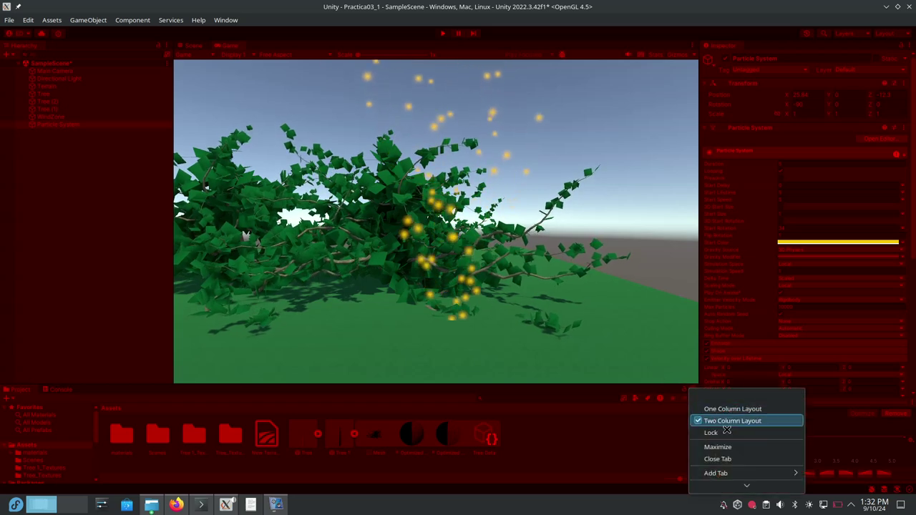
{"action": "left_click", "coordinate": [743, 448]}
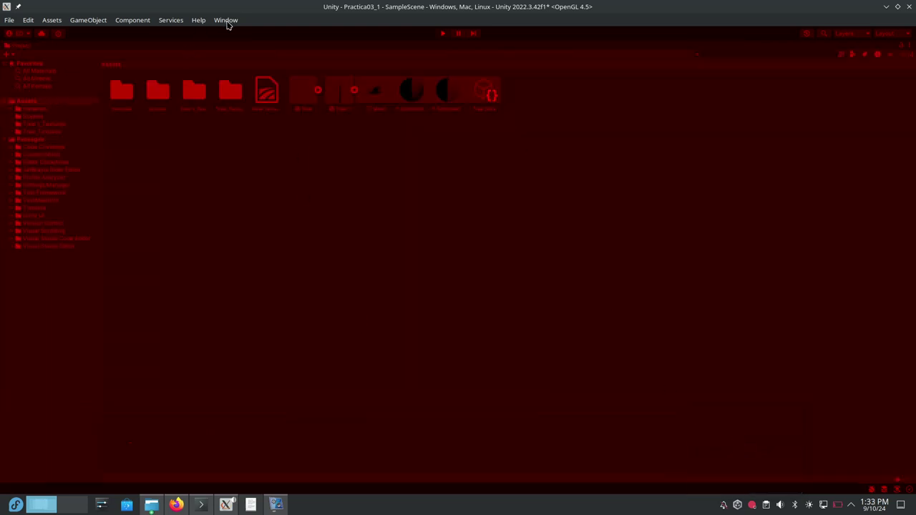
{"action": "left_click", "coordinate": [191, 20]}
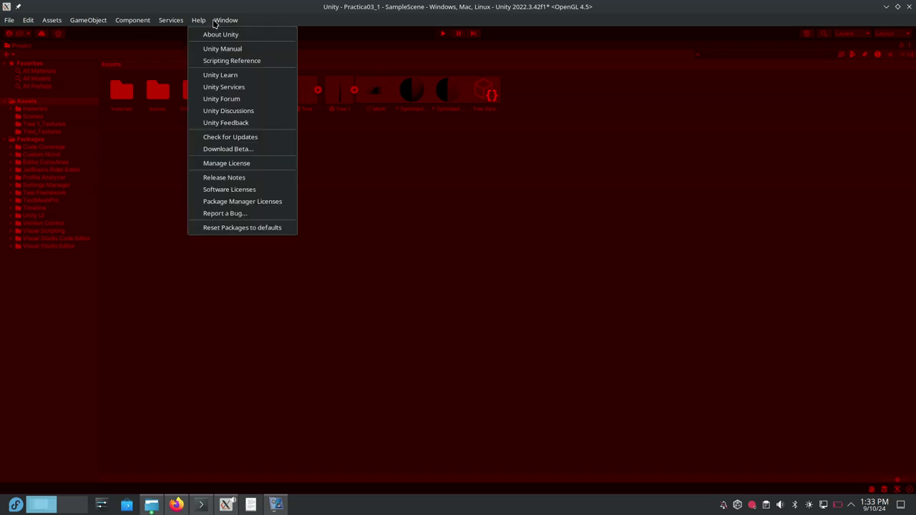
{"action": "mouse_move", "coordinate": [225, 20]}
{"action": "mouse_move", "coordinate": [266, 76]}
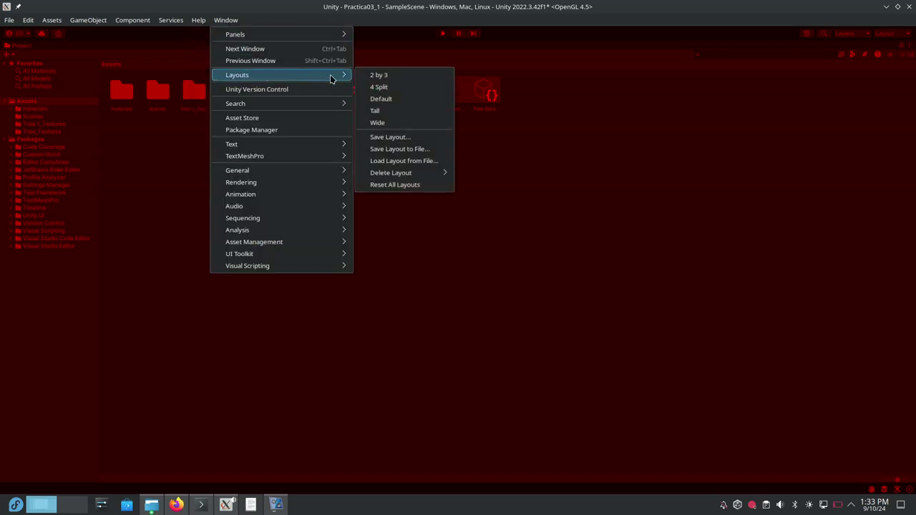
{"action": "left_click", "coordinate": [394, 99]}
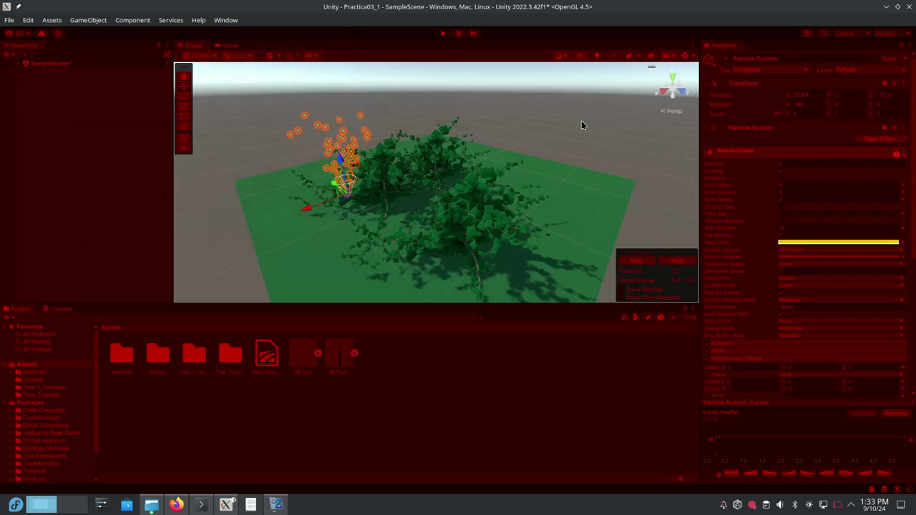
{"action": "left_click", "coordinate": [210, 57]}
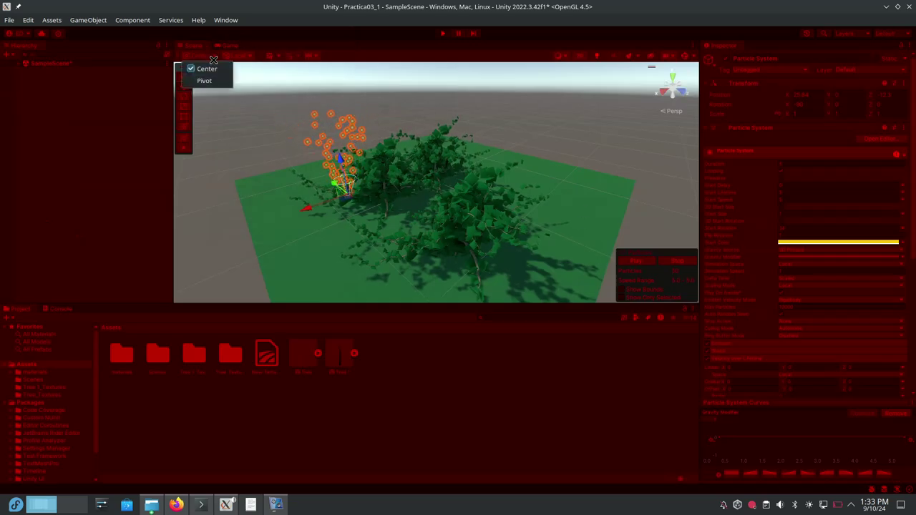
{"action": "left_click", "coordinate": [247, 55]}
{"action": "left_click", "coordinate": [250, 56]}
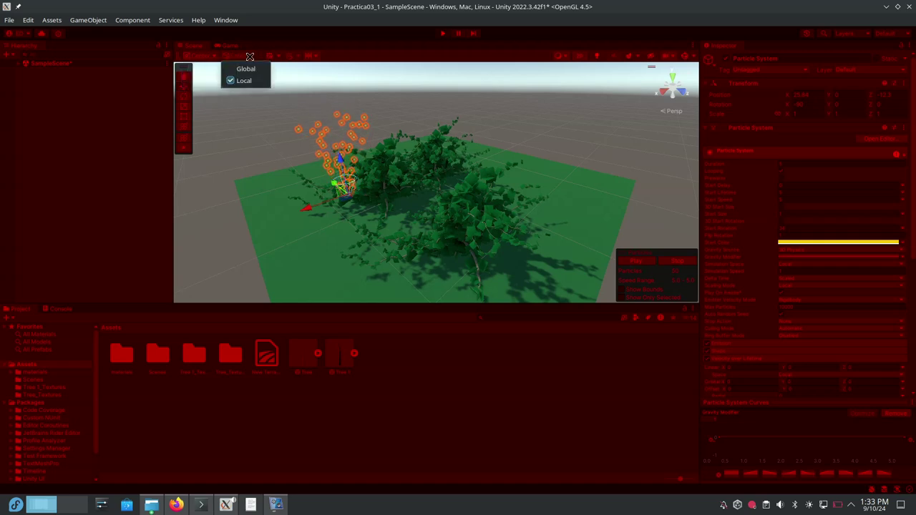
{"action": "left_click", "coordinate": [286, 41]}
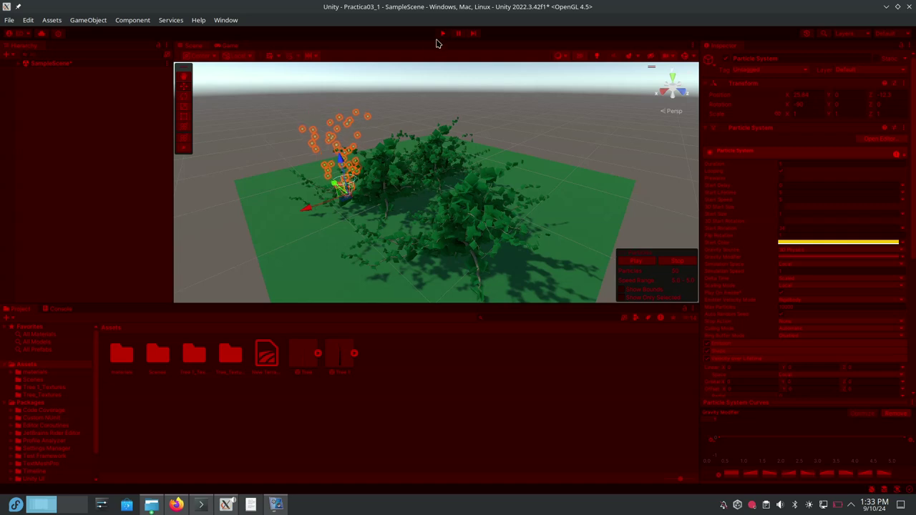
- Show the running scene in the Game view and set its resolution to Full HD (1920x1080)
{"action": "left_click", "coordinate": [230, 45]}
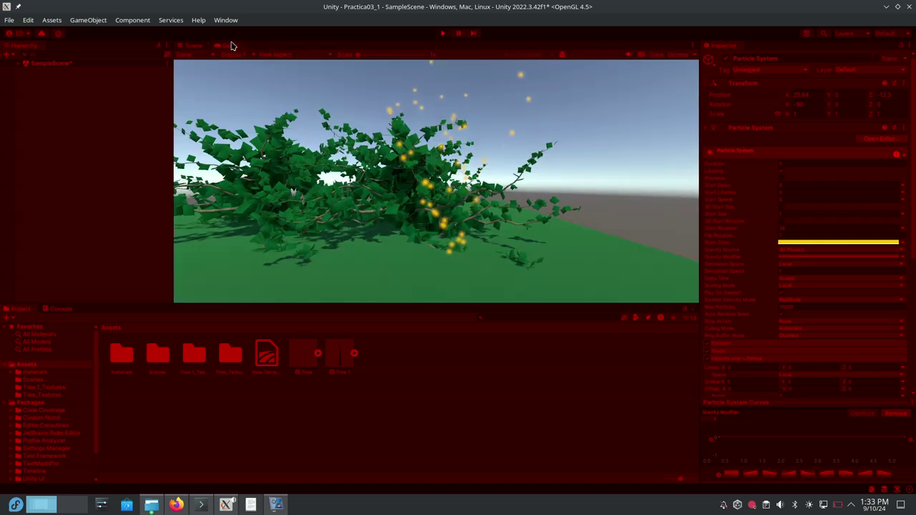
{"action": "left_click", "coordinate": [266, 56]}
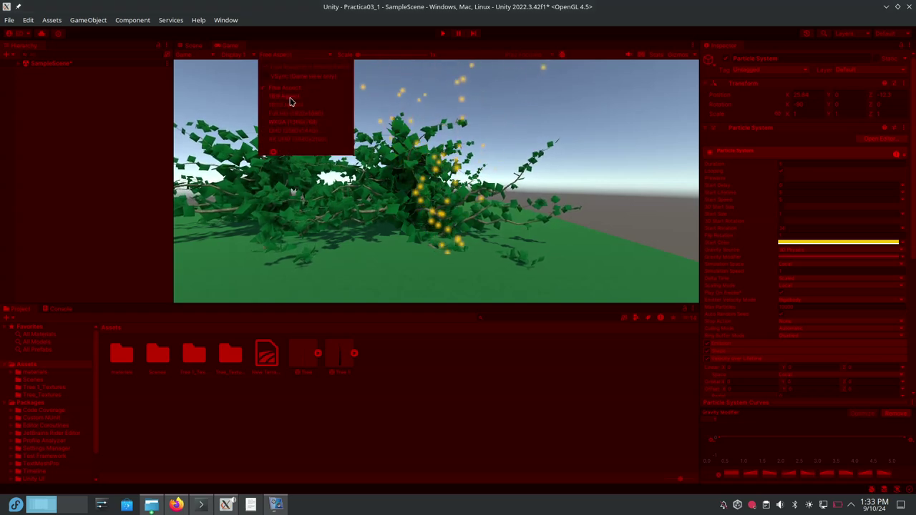
{"action": "left_click", "coordinate": [296, 123]}
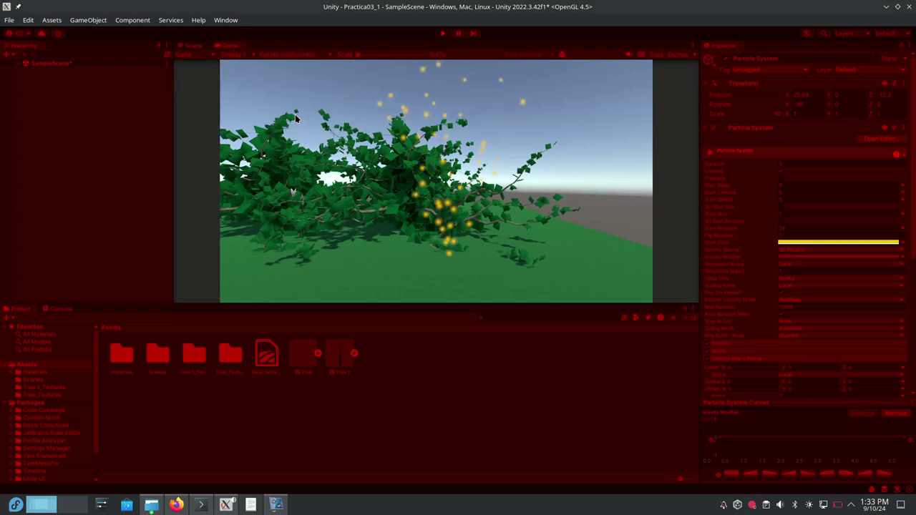
{"action": "left_click", "coordinate": [322, 55]}
- Switch the Game view's output to Display 2
{"action": "left_click", "coordinate": [252, 55]}
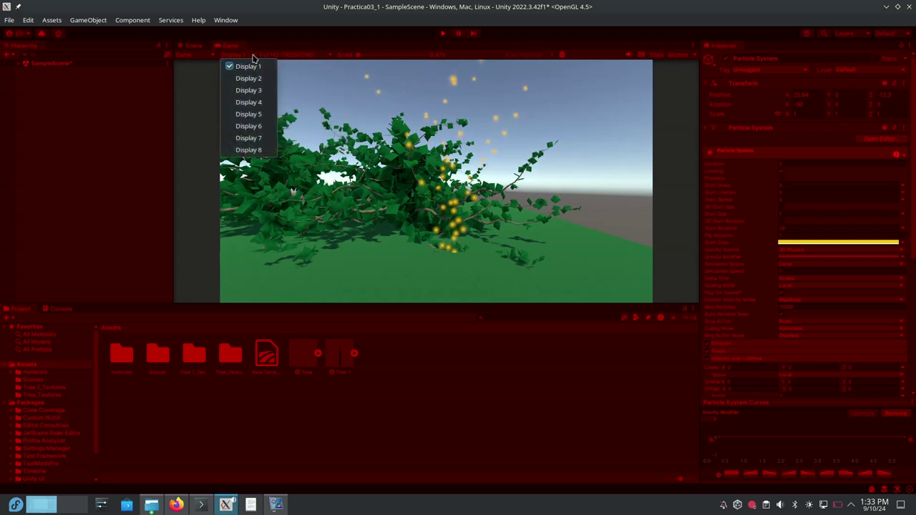
{"action": "left_click", "coordinate": [253, 55]}
{"action": "left_click", "coordinate": [253, 55]}
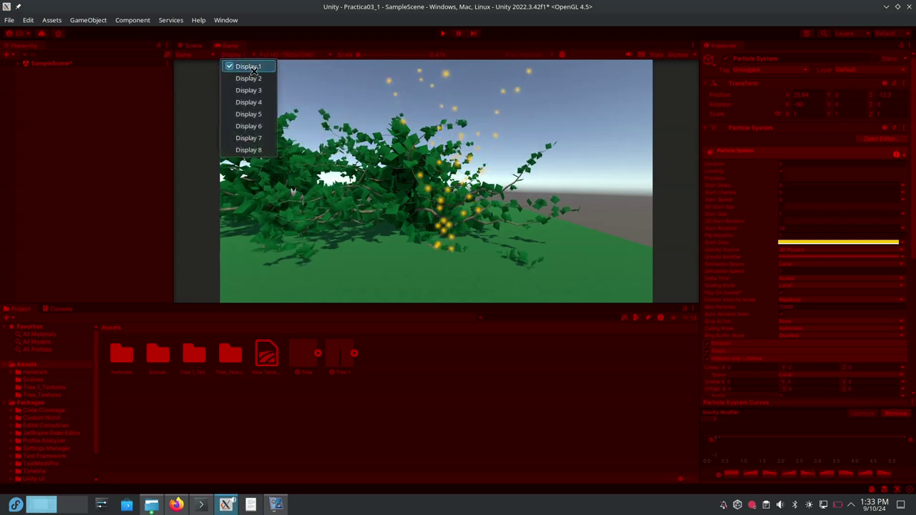
{"action": "left_click", "coordinate": [252, 79]}
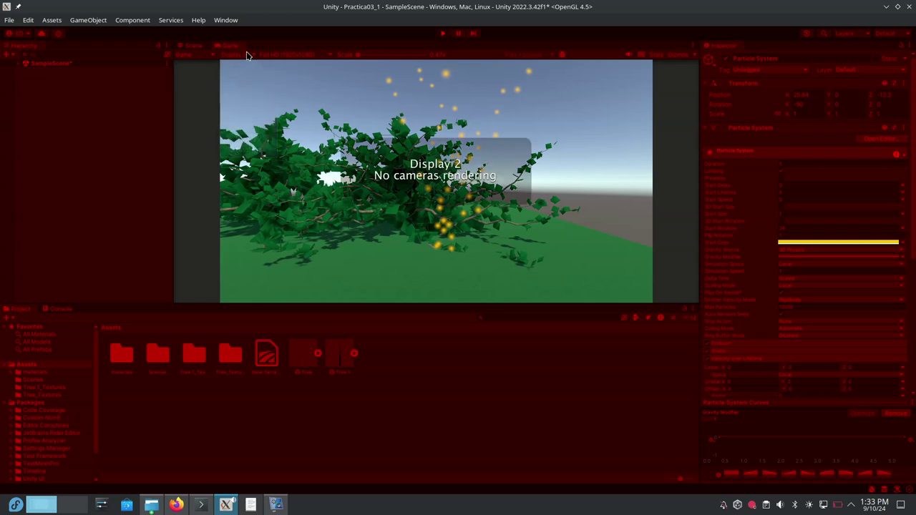
- Set the Game view's output back to Display 1
{"action": "left_click", "coordinate": [247, 56]}
{"action": "left_click", "coordinate": [251, 66]}
{"action": "left_click", "coordinate": [204, 56]}
{"action": "left_click", "coordinate": [222, 58]}
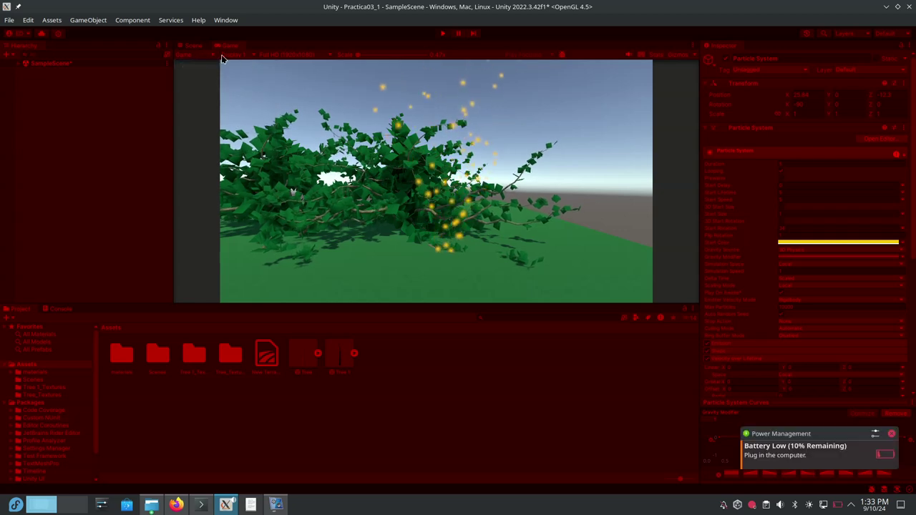
- Switch the Game view to the Simulator device preview
{"action": "left_click", "coordinate": [211, 85]}
{"action": "left_click", "coordinate": [211, 55]}
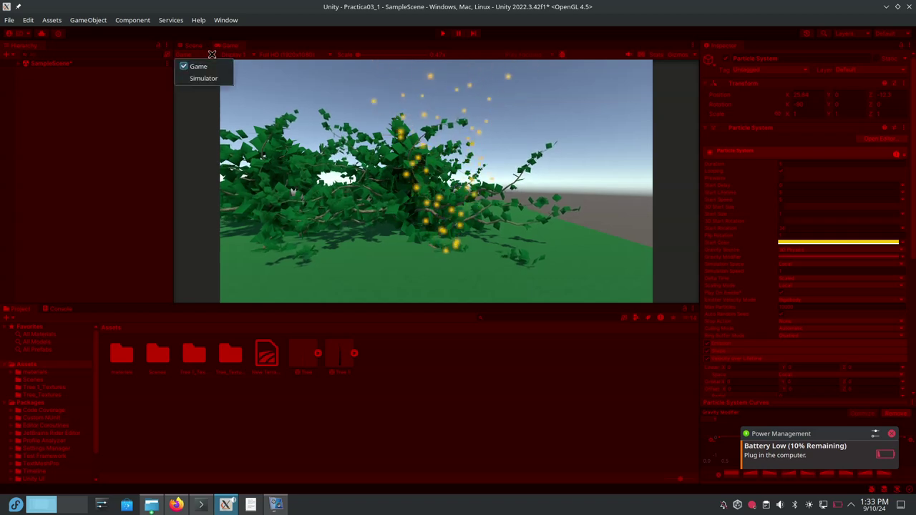
{"action": "left_click", "coordinate": [217, 78]}
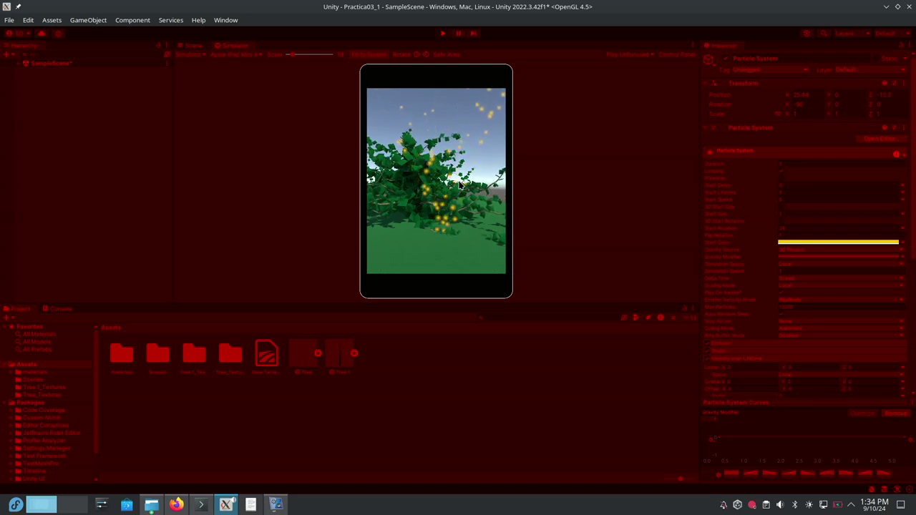
- Raise the computer screen's brightness to 100%
{"action": "key", "text": "XF86MonBrightnessDown"}
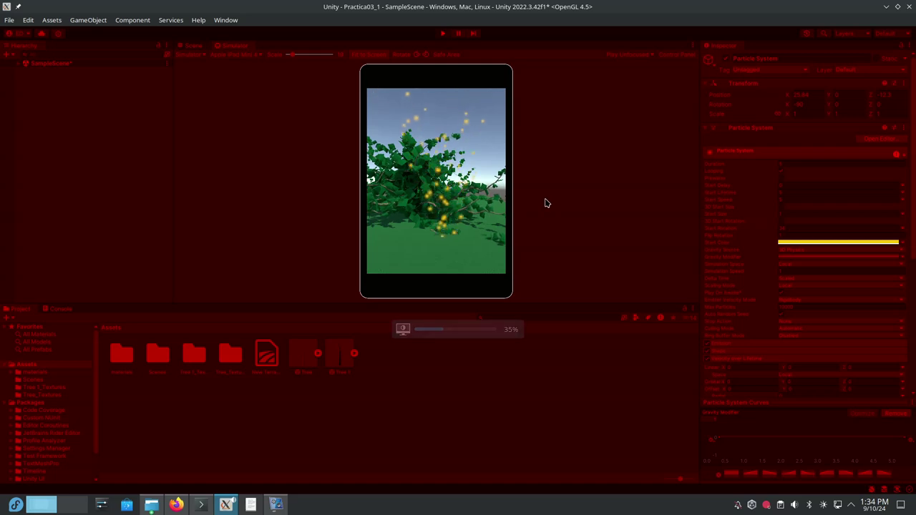
{"action": "key", "text": "XF86MonBrightnessUp"}
{"action": "key", "text": "XF86MonBrightnessUp"}
{"action": "key", "text": "XF86MonBrightnessUp"}
{"action": "key", "text": "XF86MonBrightnessUp"}
{"action": "key", "text": "XF86MonBrightnessUp"}
{"action": "key", "text": "XF86MonBrightnessUp"}
{"action": "key", "text": "XF86MonBrightnessUp"}
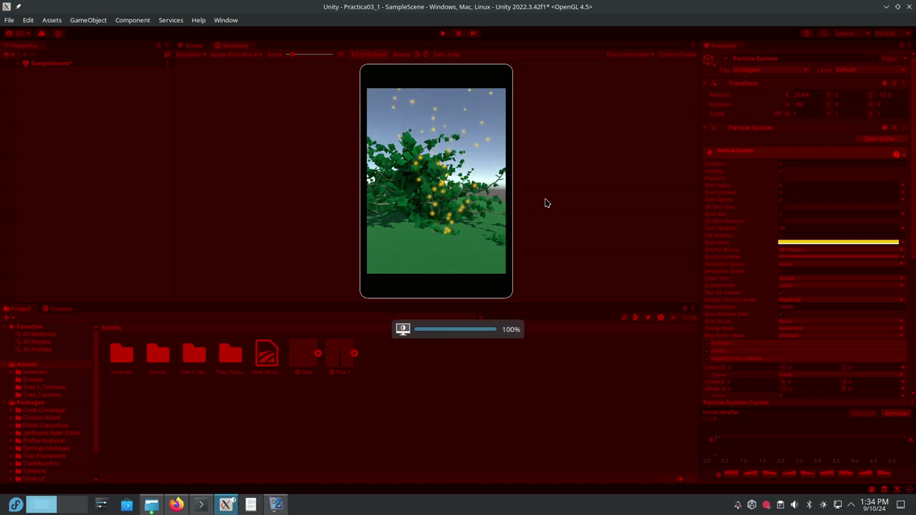
- Try to reduce the Simulator's preview scale and return to the Game view
{"action": "mouse_move", "coordinate": [294, 55]}
{"action": "left_mouse_down"}
{"action": "mouse_move", "coordinate": [319, 60]}
{"action": "mouse_move", "coordinate": [277, 56]}
{"action": "left_mouse_up"}
{"action": "left_click", "coordinate": [367, 57]}
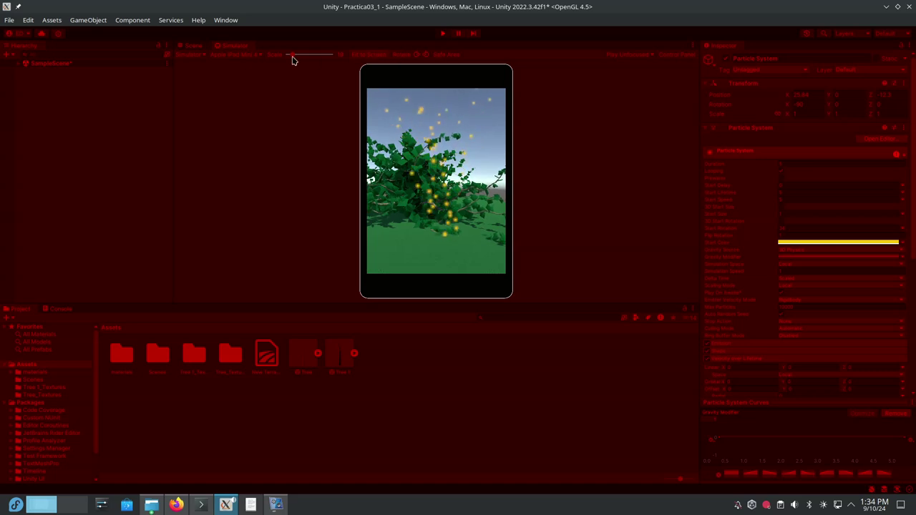
{"action": "left_click", "coordinate": [192, 55]}
{"action": "left_click", "coordinate": [198, 68]}
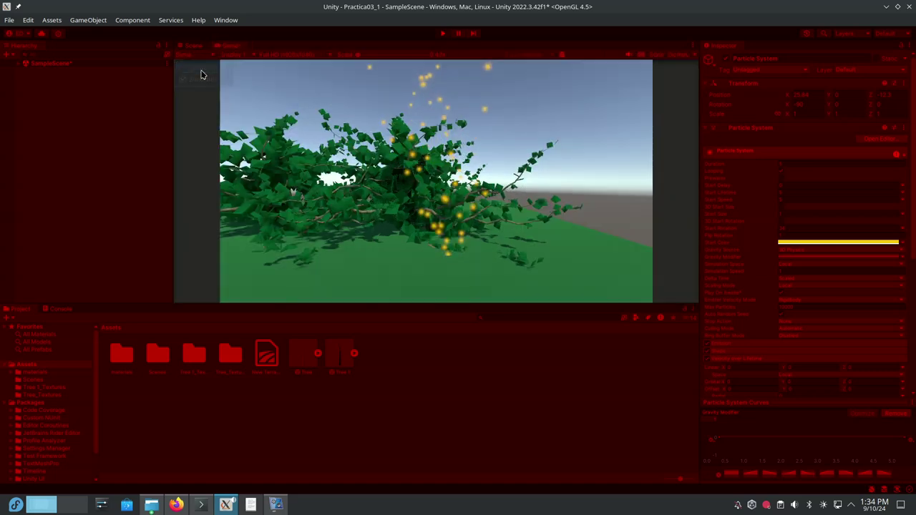
{"action": "left_click", "coordinate": [324, 56]}
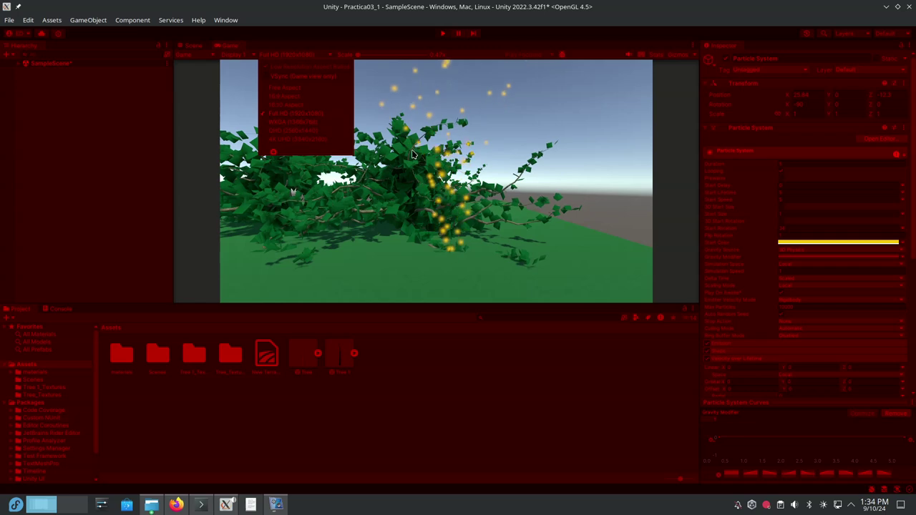
{"action": "left_click", "coordinate": [510, 151]}
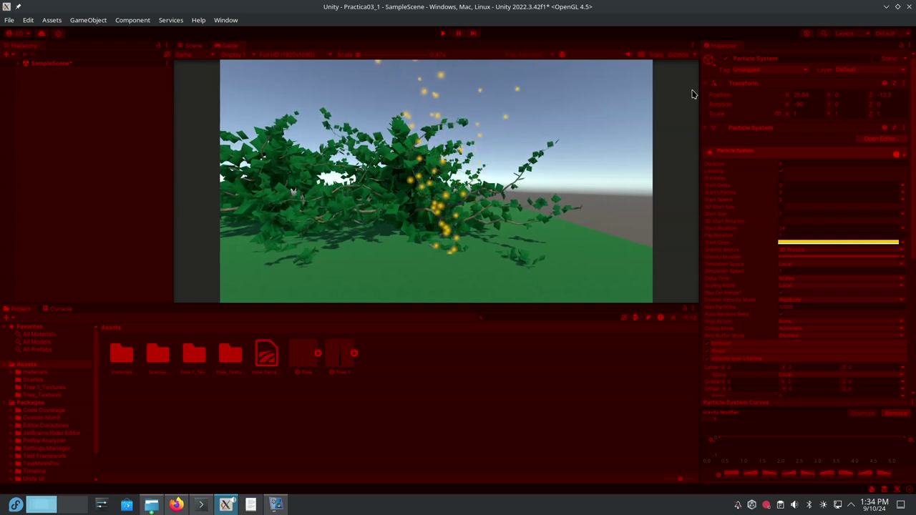
{"action": "left_click", "coordinate": [692, 45]}
{"action": "left_click", "coordinate": [673, 100]}
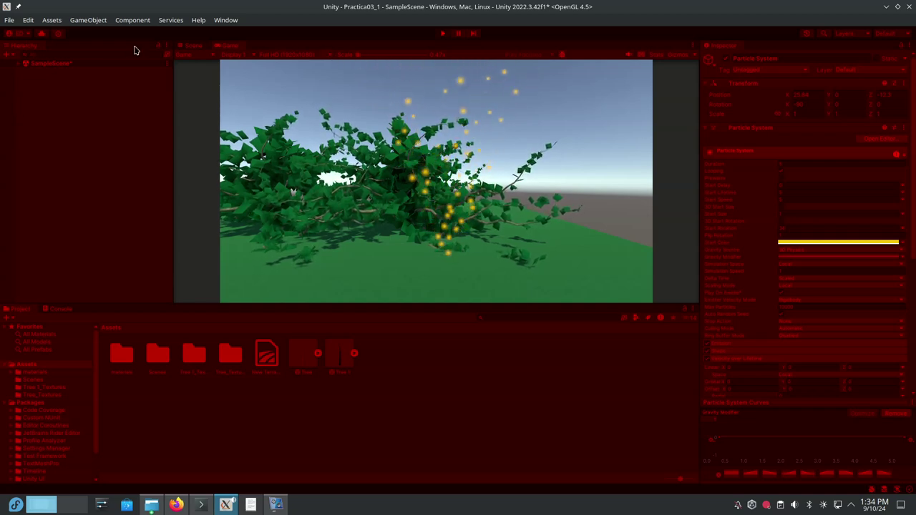
- Enlarge the Game view by shrinking the Project, Inspector and Hierarchy areas around it
{"action": "left_click_drag", "start_coordinate": [558, 303], "coordinate": [581, 429]}
{"action": "left_click_drag", "start_coordinate": [702, 229], "coordinate": [869, 230]}
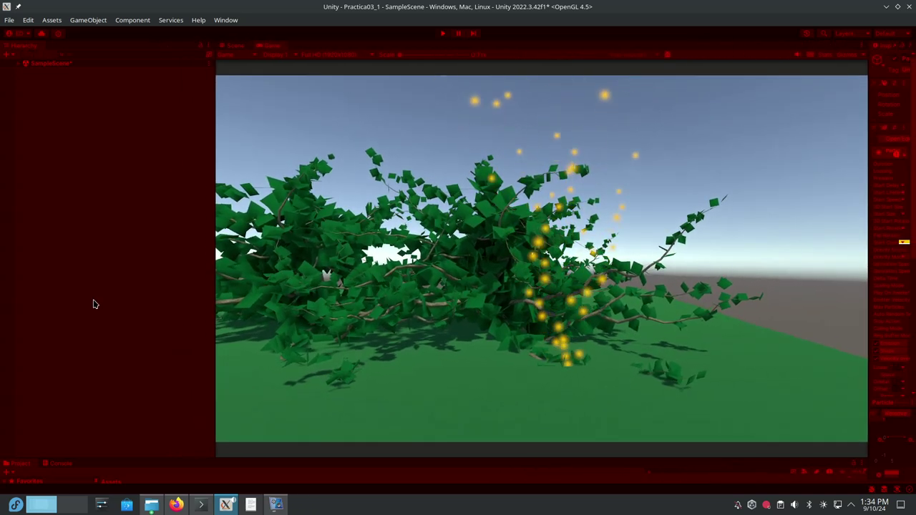
{"action": "left_click_drag", "start_coordinate": [214, 273], "coordinate": [113, 280]}
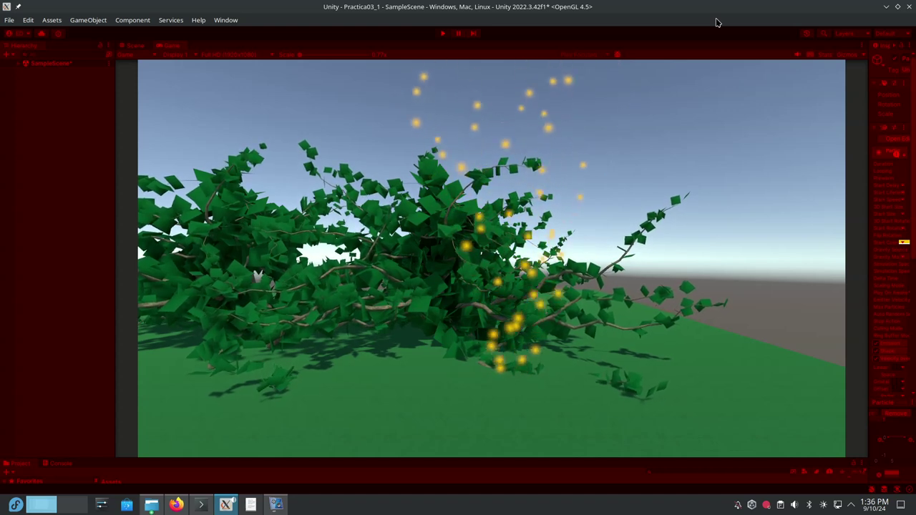
- Switch to Firefox, search for the instructor's channel name in a new tab and open the YouTube channel
{"action": "key", "text": "alt+Tab"}
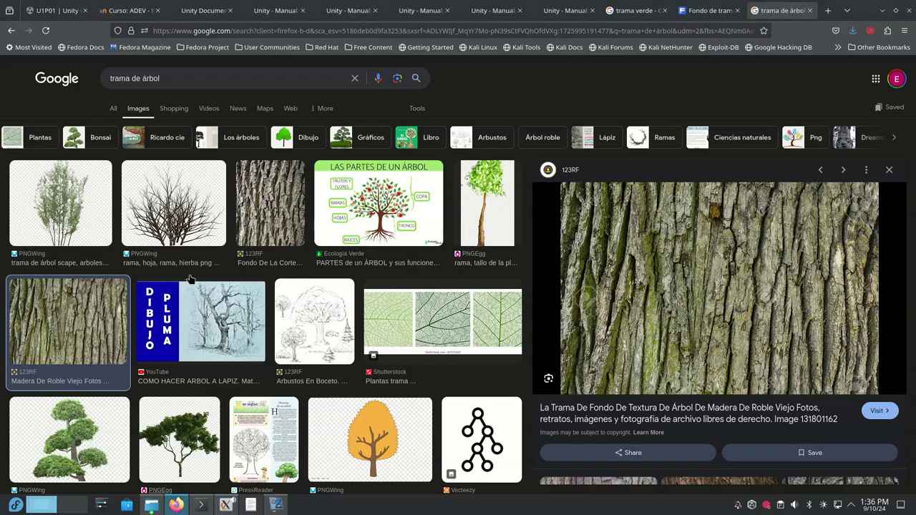
{"action": "left_click", "coordinate": [827, 11]}
{"action": "type", "text": "edgar"}
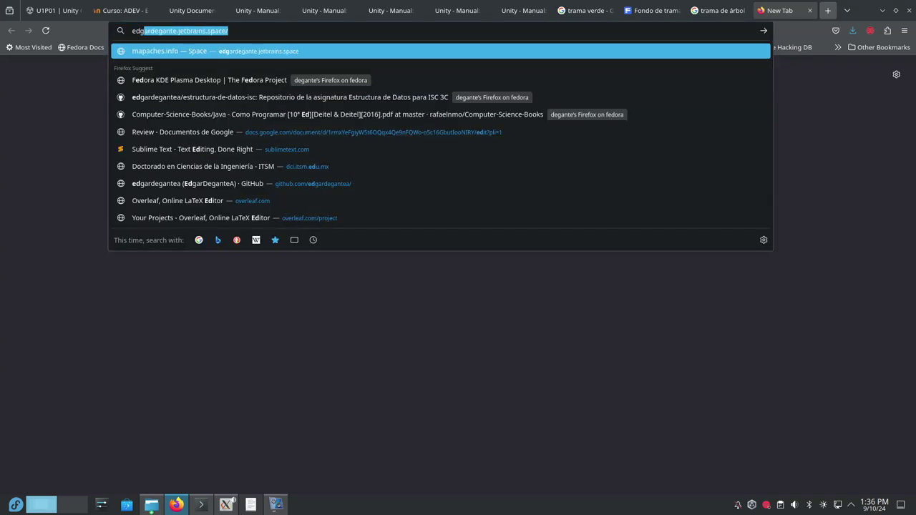
{"action": "type", "text": "defab"}
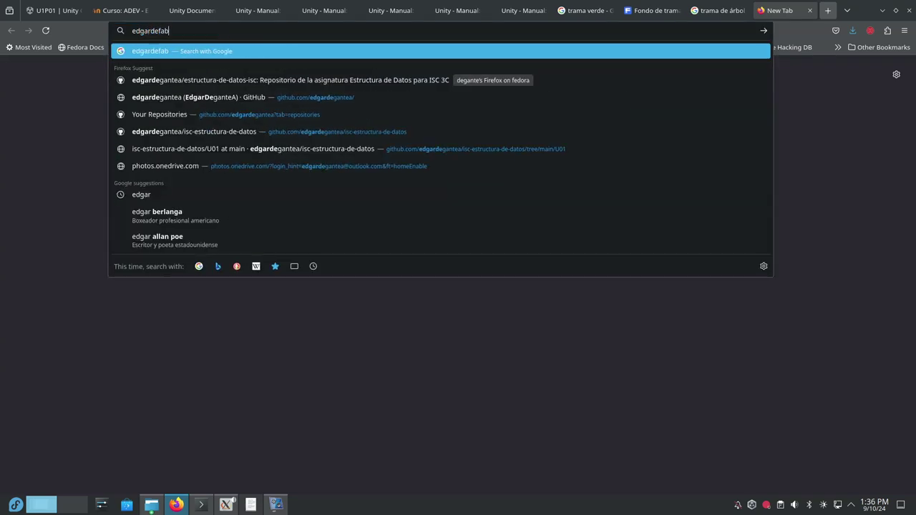
{"action": "key", "text": "BackSpace"}
{"action": "key", "text": "BackSpace"}
{"action": "key", "text": "BackSpace"}
{"action": "type", "text": "gante"}
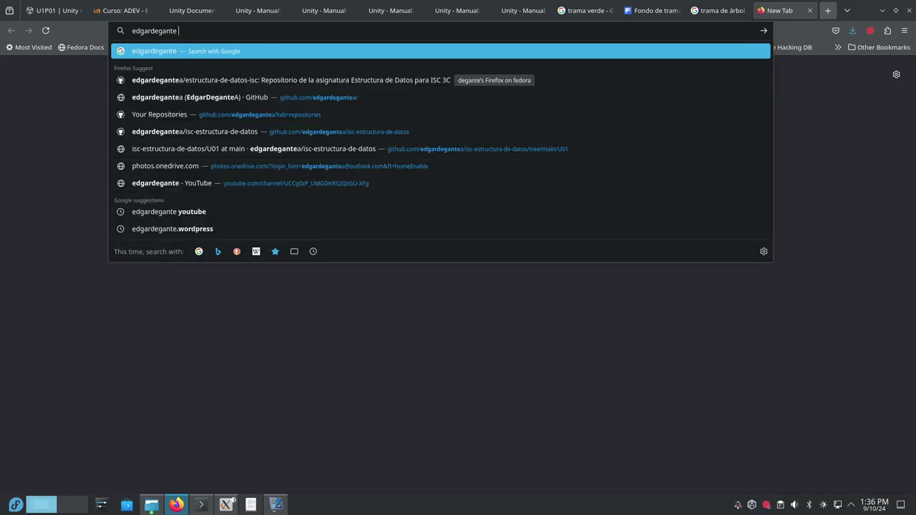
{"action": "key", "text": "Return"}
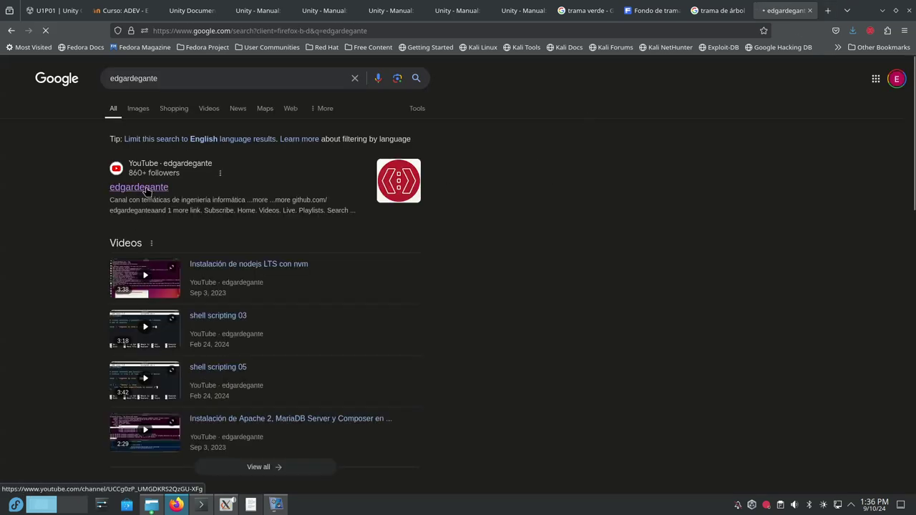
{"action": "left_click", "coordinate": [146, 191]}
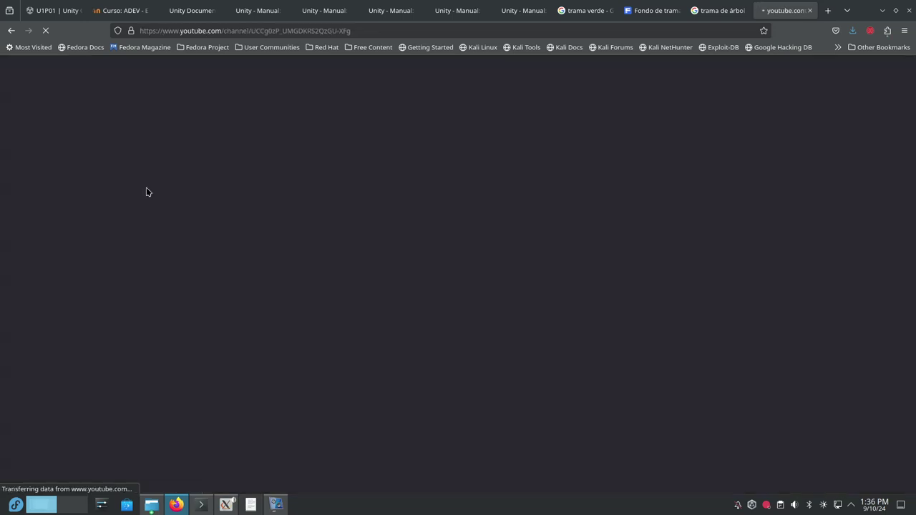
- Mute the YouTube channel's tab and move it into its own browser window
{"action": "right_click", "coordinate": [786, 13]}
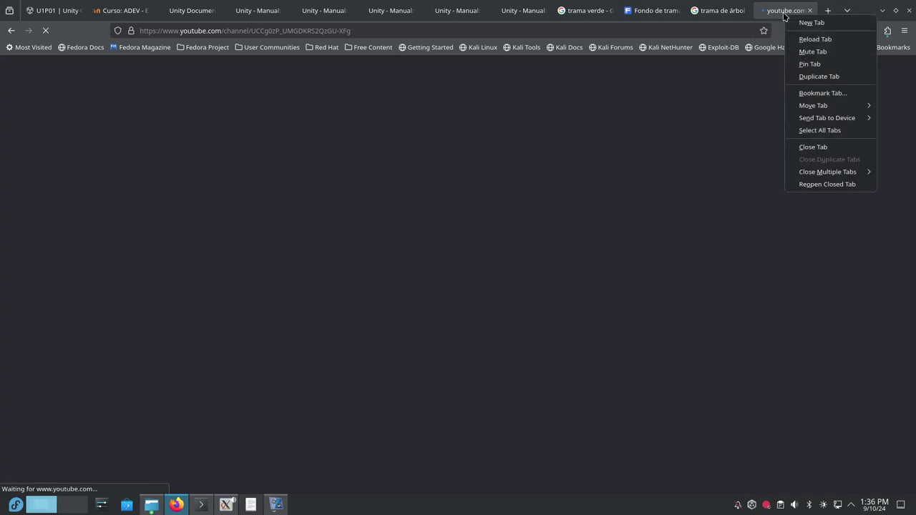
{"action": "left_click", "coordinate": [812, 51]}
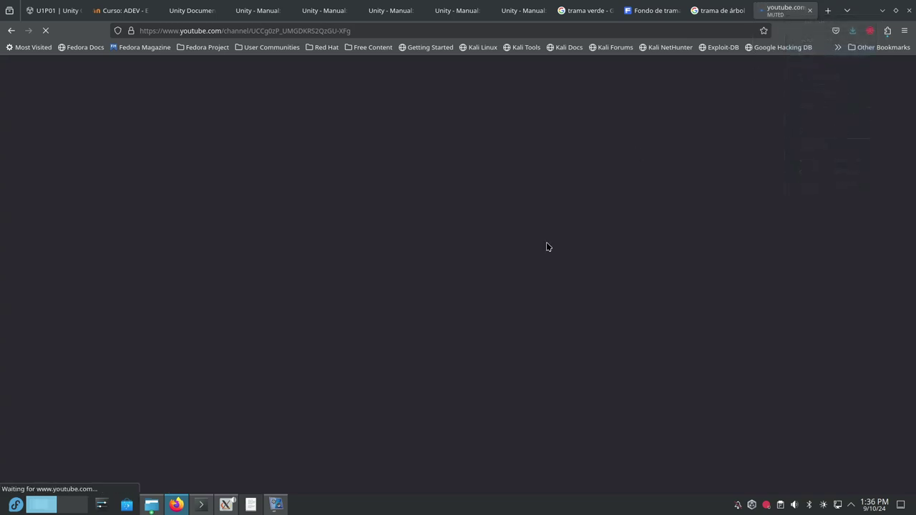
{"action": "right_click", "coordinate": [785, 13]}
{"action": "left_click", "coordinate": [783, 84]}
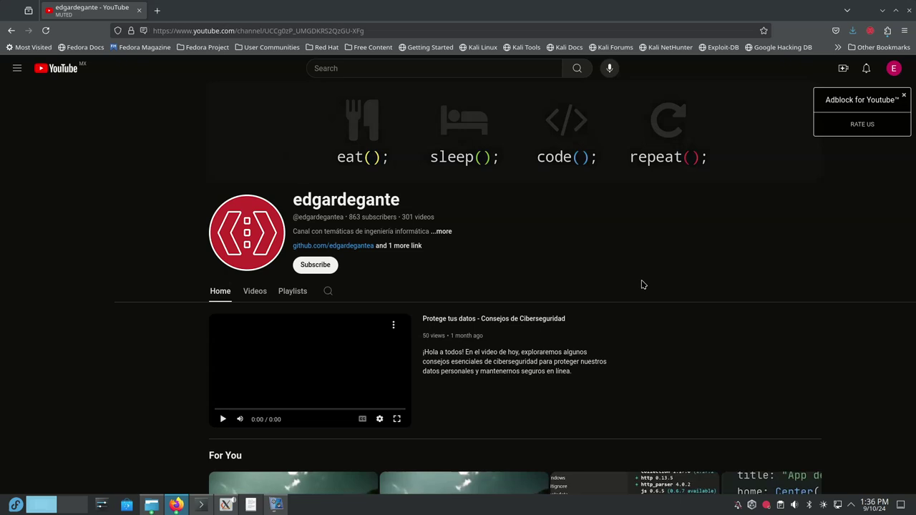
- Open the full ADEV - ED playlist from the channel's created playlists
{"action": "scroll", "coordinate": [642, 285], "scroll_direction": "down", "scroll_amount": 5}
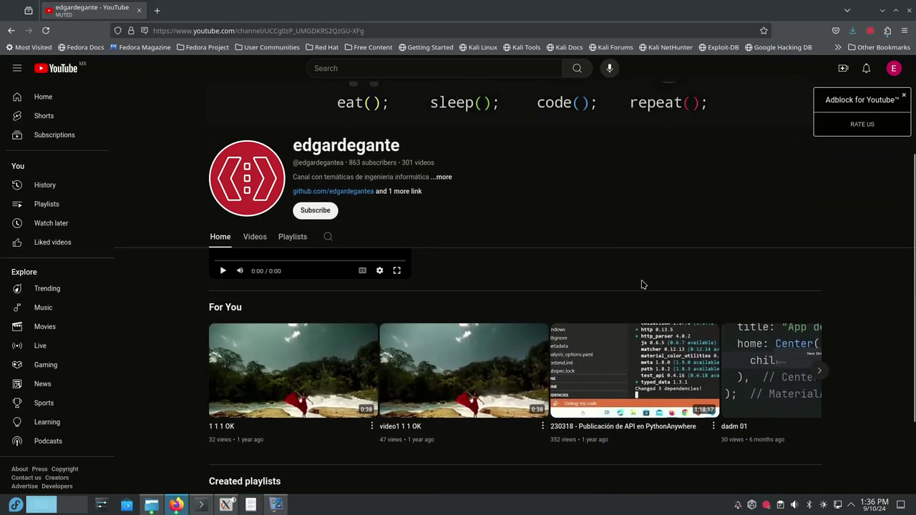
{"action": "scroll", "coordinate": [642, 285], "scroll_direction": "down", "scroll_amount": 2}
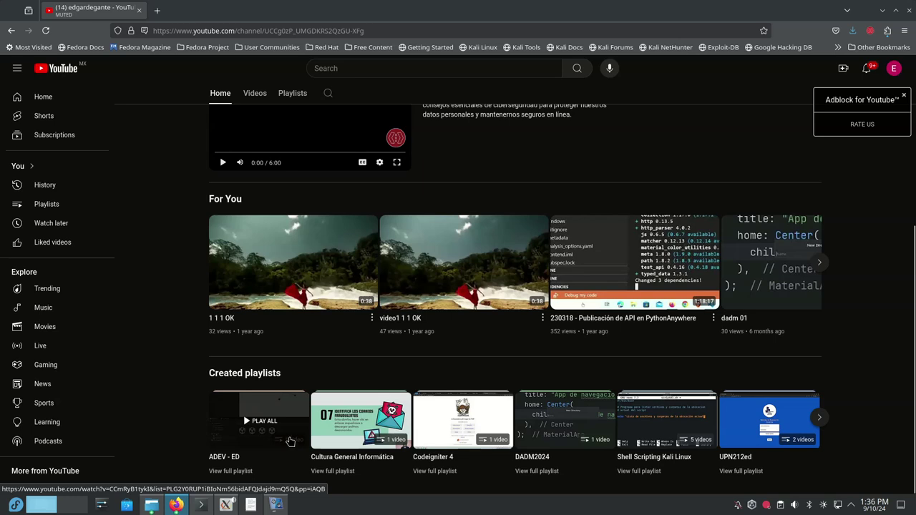
{"action": "left_click", "coordinate": [236, 471]}
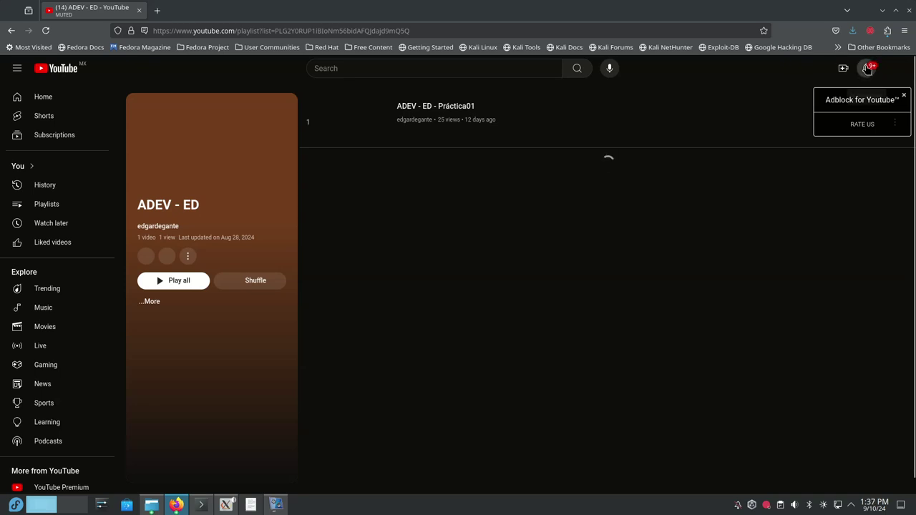
- Dismiss the Adblock for Youtube popup and check the YouTube notifications
{"action": "left_click", "coordinate": [866, 68]}
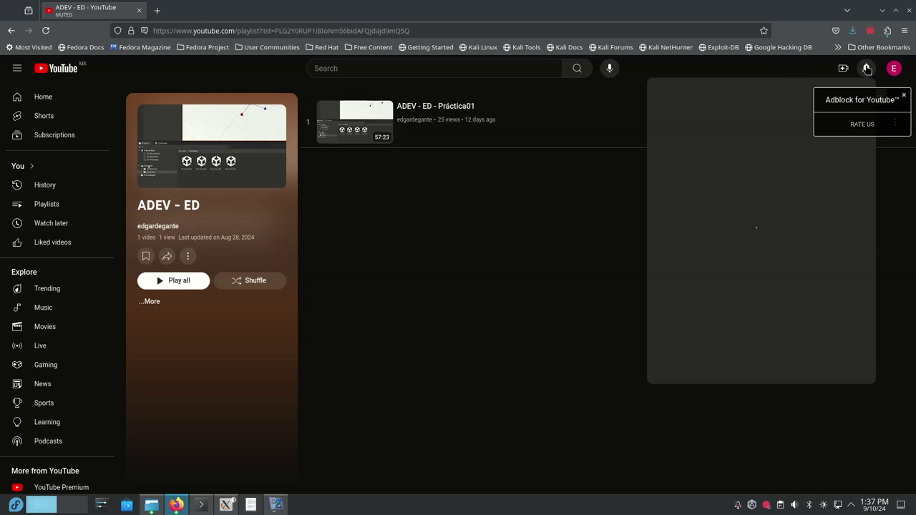
{"action": "left_click", "coordinate": [894, 68]}
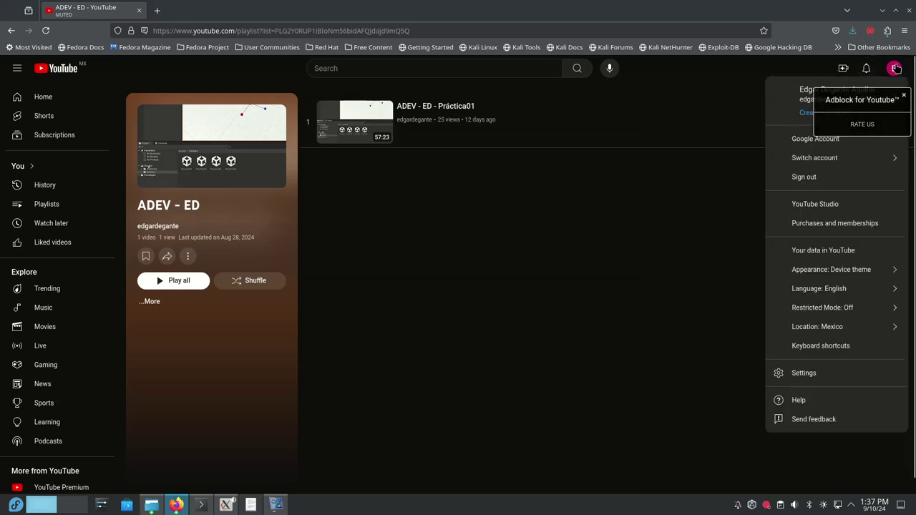
{"action": "left_click", "coordinate": [862, 69]}
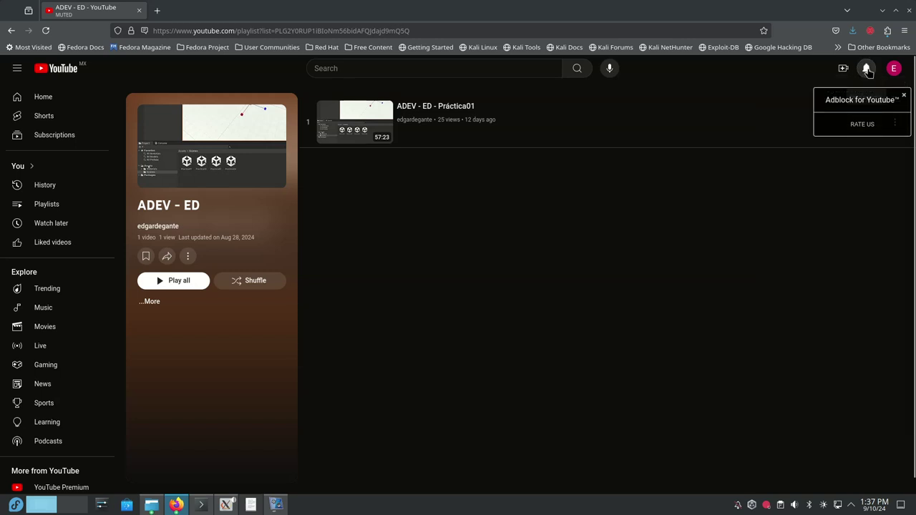
{"action": "left_click", "coordinate": [904, 95]}
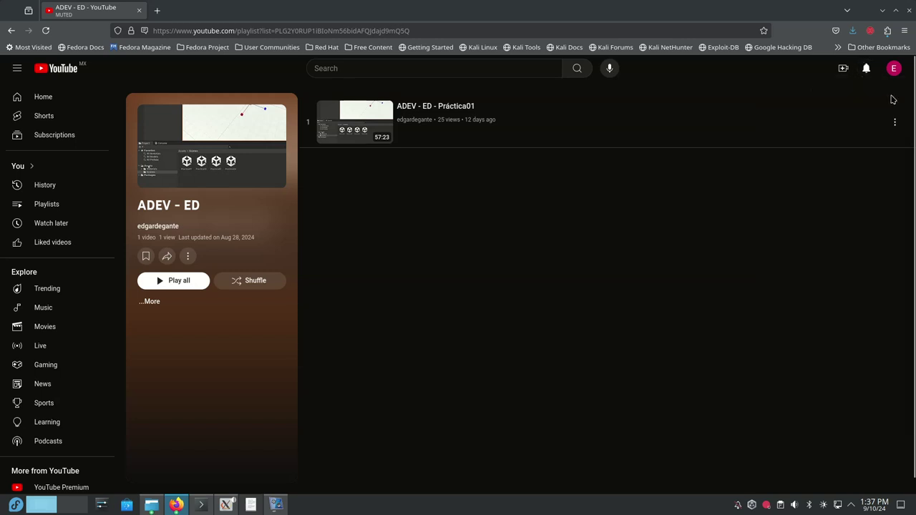
{"action": "left_click", "coordinate": [866, 69]}
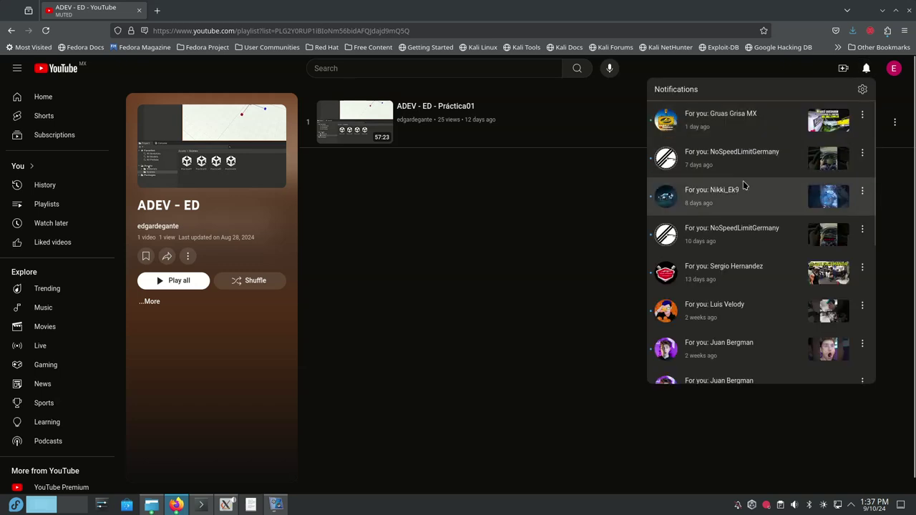
{"action": "left_click", "coordinate": [866, 69]}
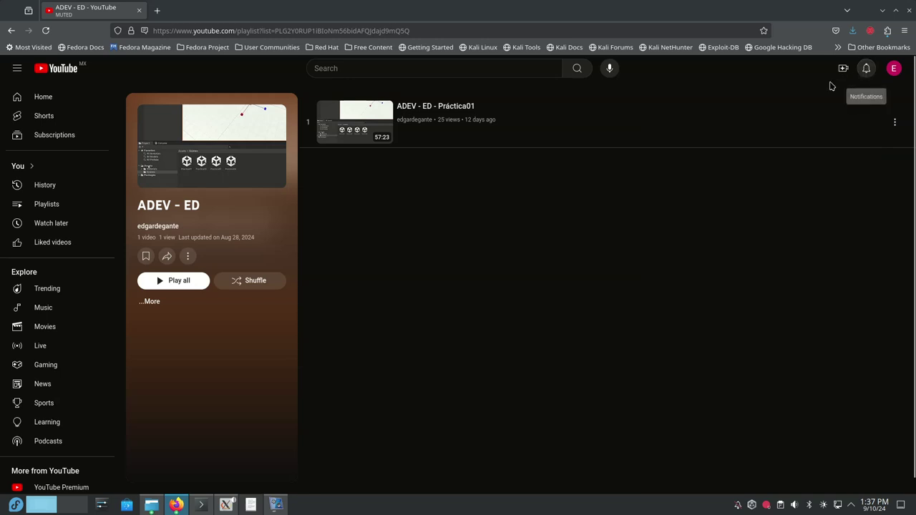
- Return to the channel page, open its complete list of playlists and look through it for the Unity playlist
{"action": "left_click", "coordinate": [10, 32]}
{"action": "mouse_move", "coordinate": [452, 259]}
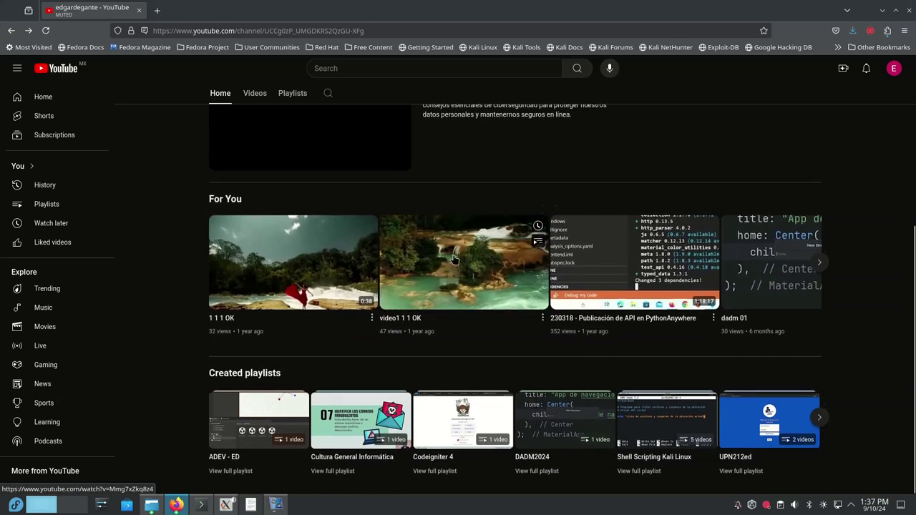
{"action": "left_click", "coordinate": [293, 94]}
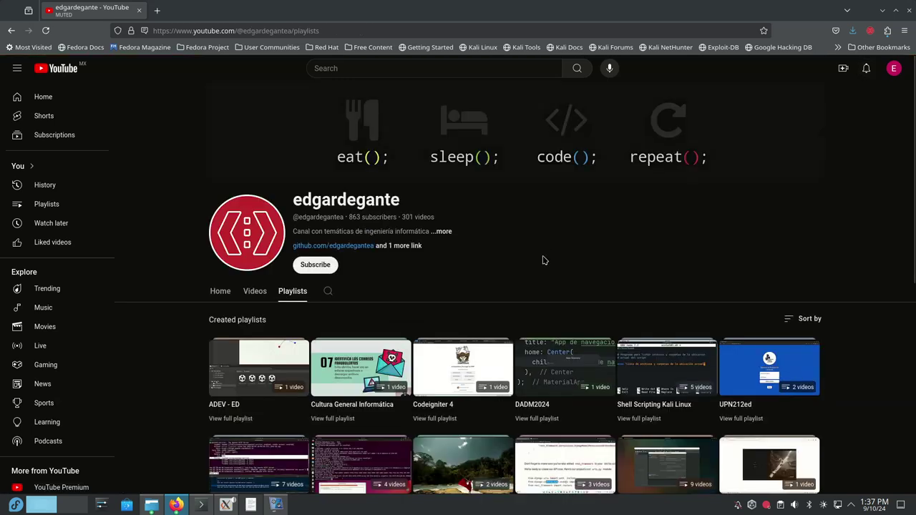
{"action": "scroll", "coordinate": [541, 259], "scroll_direction": "down", "scroll_amount": 3}
{"action": "scroll", "coordinate": [541, 259], "scroll_direction": "down", "scroll_amount": 3}
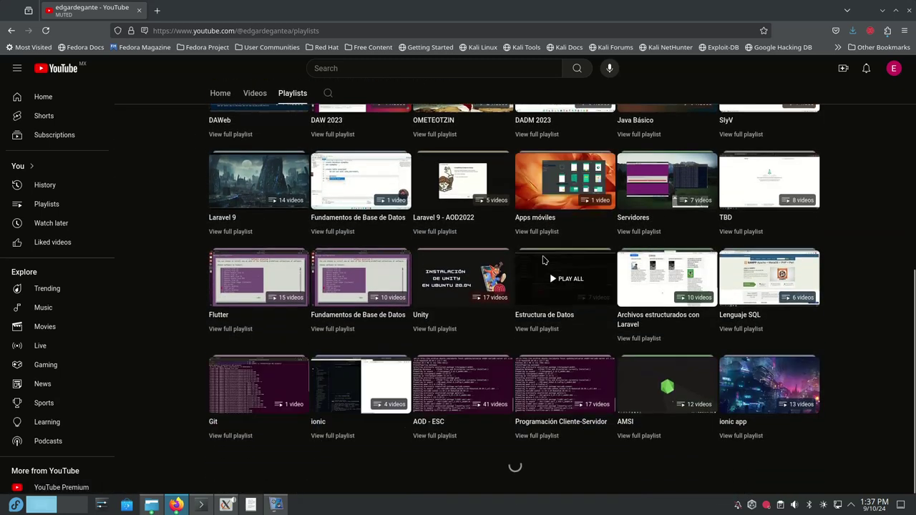
{"action": "scroll", "coordinate": [543, 260], "scroll_direction": "down", "scroll_amount": 3}
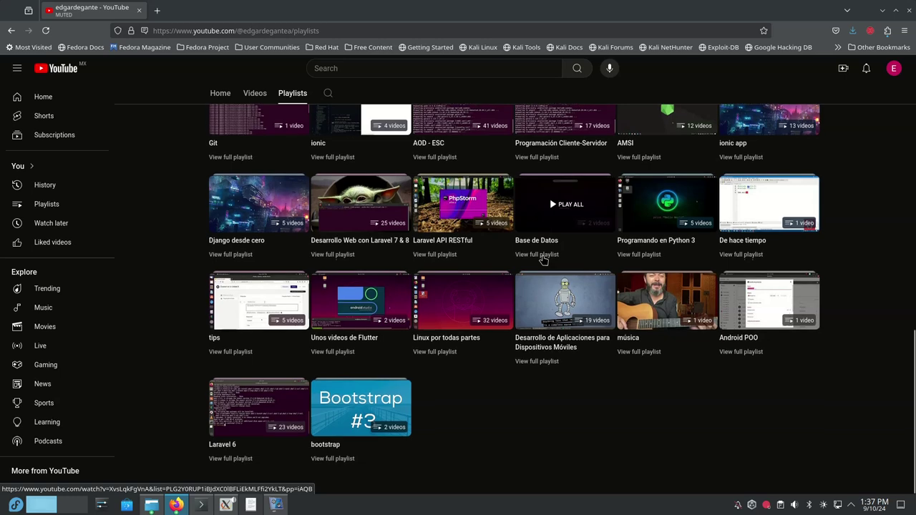
{"action": "scroll", "coordinate": [543, 259], "scroll_direction": "up", "scroll_amount": 4}
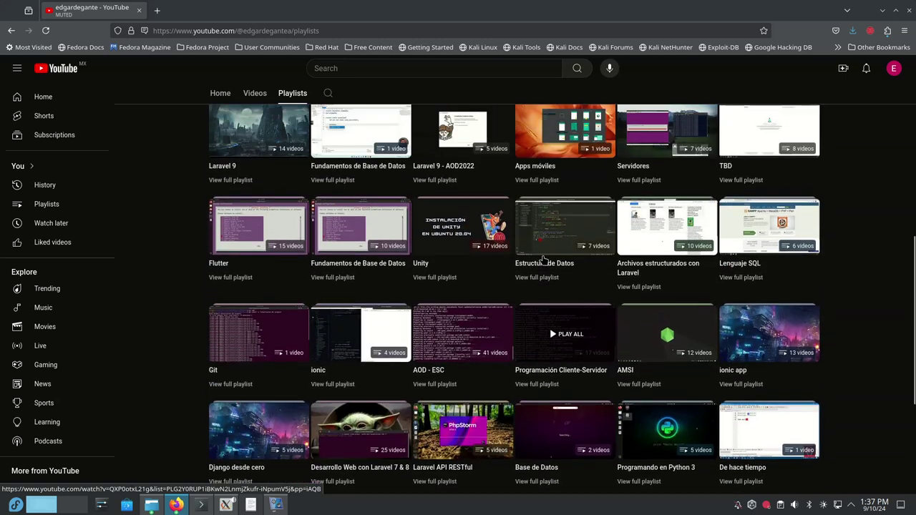
{"action": "scroll", "coordinate": [543, 260], "scroll_direction": "up", "scroll_amount": 3}
{"action": "scroll", "coordinate": [544, 260], "scroll_direction": "down", "scroll_amount": 2}
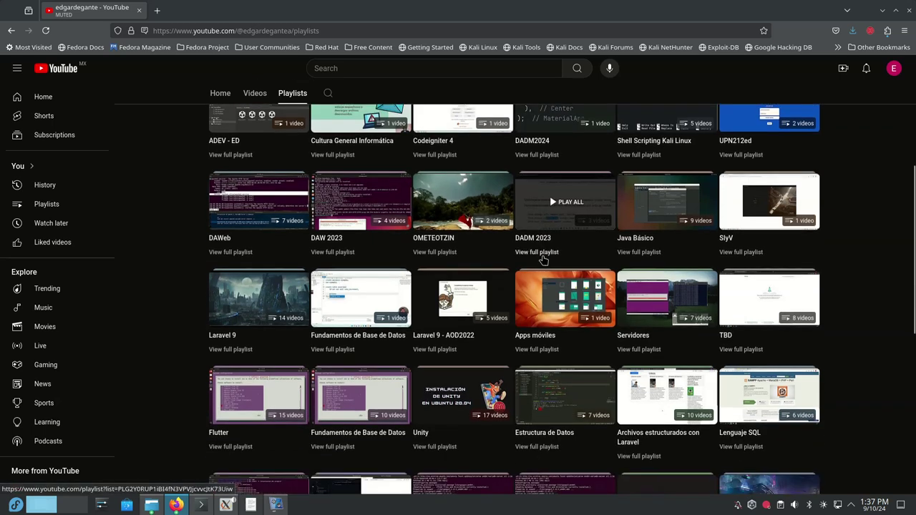
{"action": "scroll", "coordinate": [543, 259], "scroll_direction": "down", "scroll_amount": 1}
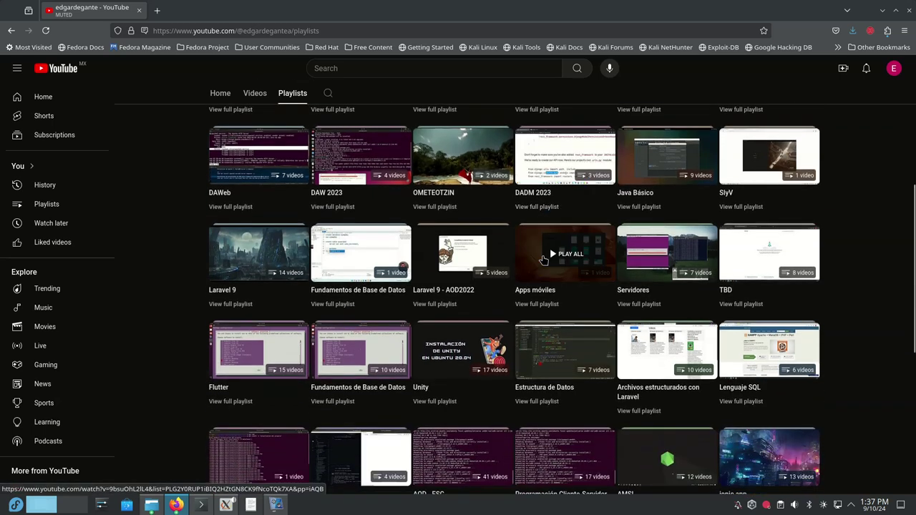
- Start playing the Unity playlist and look over the page of its first video, Instalación de UnityHub
{"action": "left_click", "coordinate": [459, 352]}
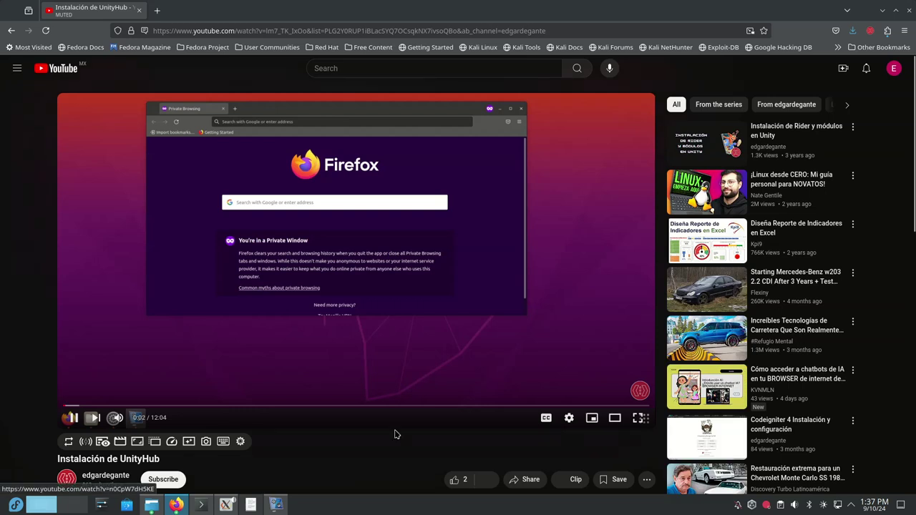
{"action": "scroll", "coordinate": [394, 433], "scroll_direction": "down", "scroll_amount": 3}
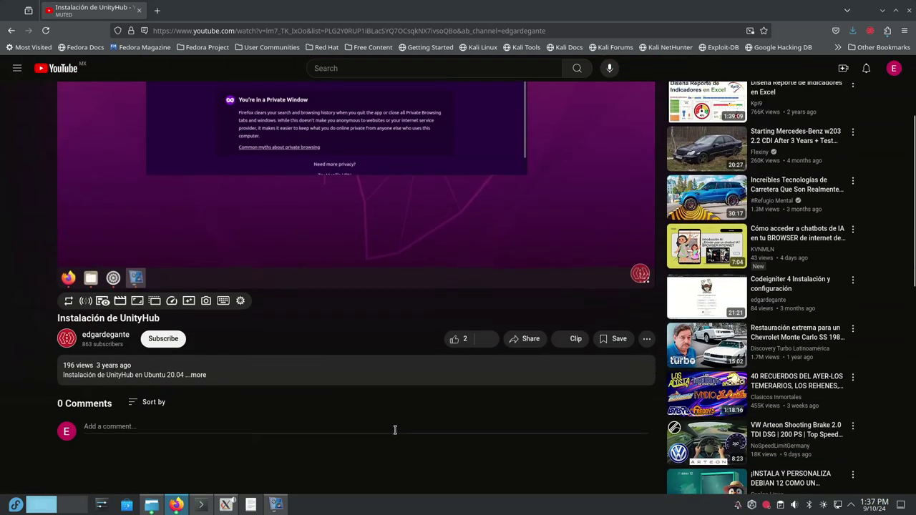
{"action": "scroll", "coordinate": [301, 407], "scroll_direction": "up", "scroll_amount": 2}
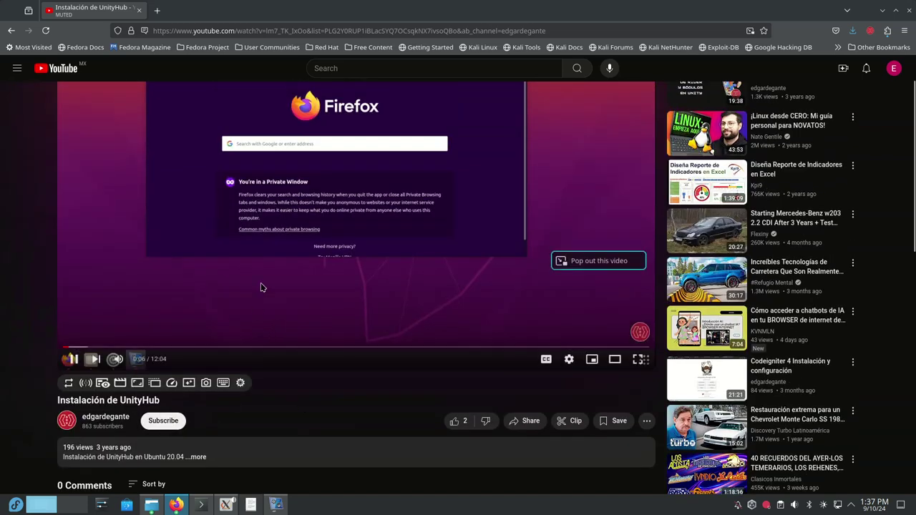
- Skip ahead in the Instalación de UnityHub video to about 9:20 and pause it
{"action": "left_click", "coordinate": [334, 350]}
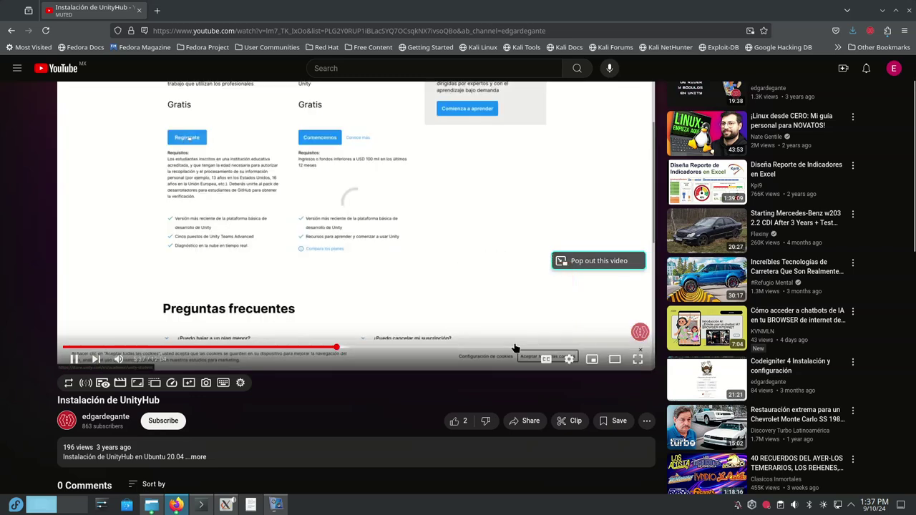
{"action": "left_click", "coordinate": [515, 348]}
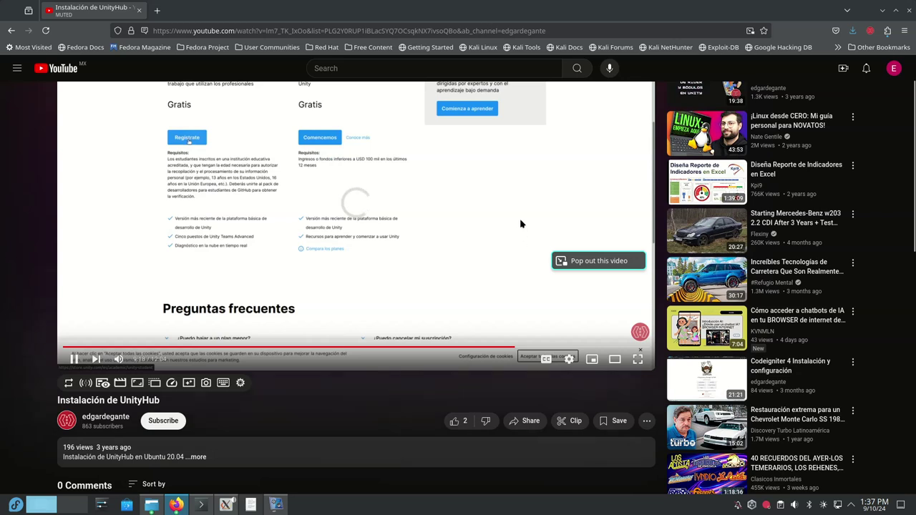
{"action": "scroll", "coordinate": [521, 224], "scroll_direction": "up", "scroll_amount": 2}
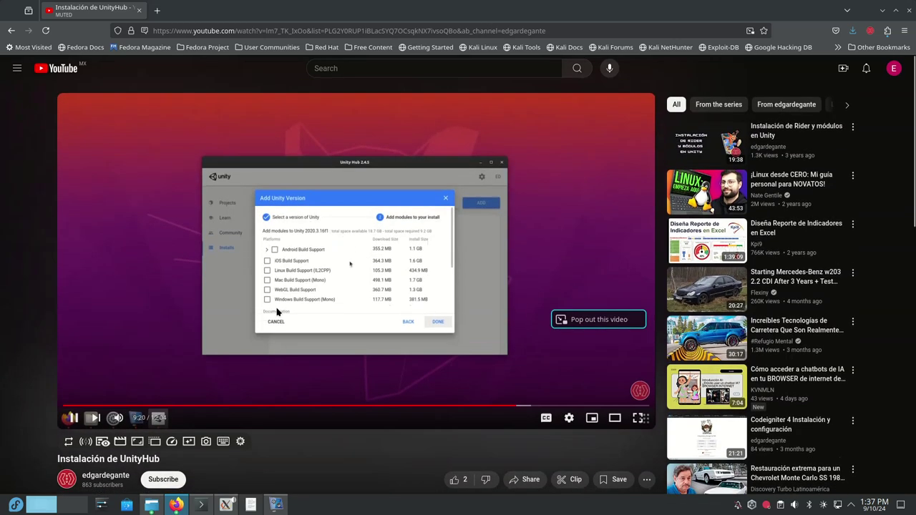
{"action": "left_click", "coordinate": [71, 417]}
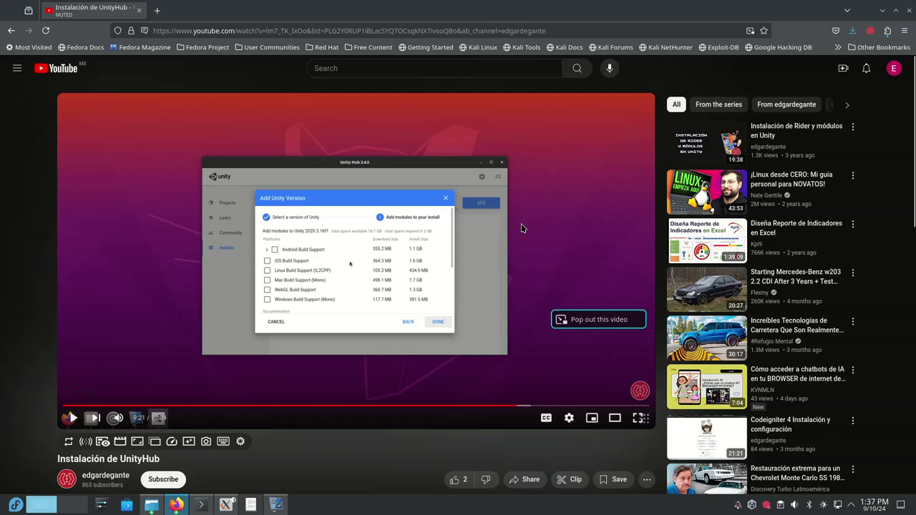
- Try to open the suggested video Instalación de Rider y módulos en Unity and look over the video page
{"action": "left_click", "coordinate": [709, 145]}
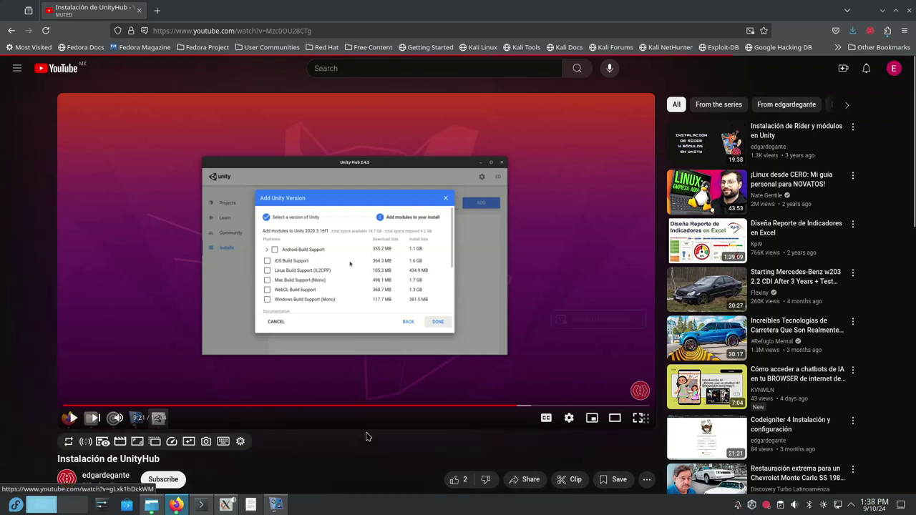
{"action": "scroll", "coordinate": [349, 459], "scroll_direction": "down", "scroll_amount": 3}
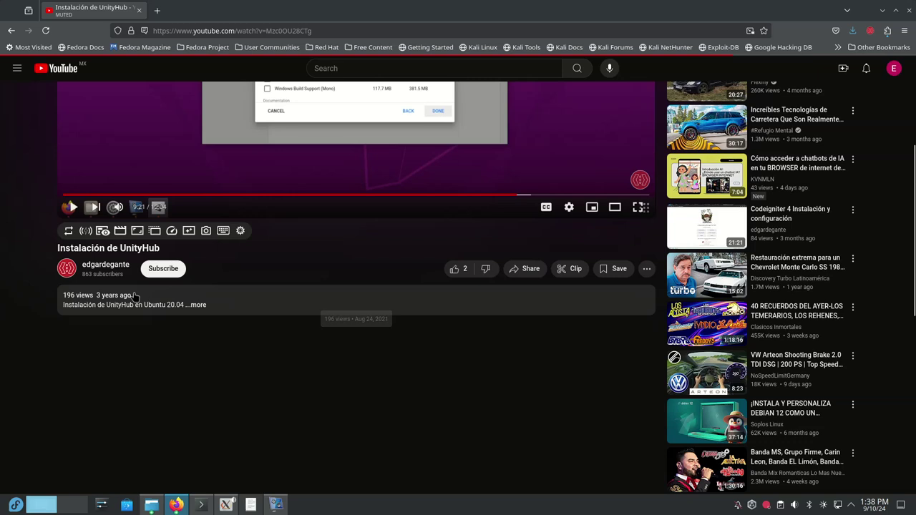
{"action": "scroll", "coordinate": [243, 262], "scroll_direction": "up", "scroll_amount": 3}
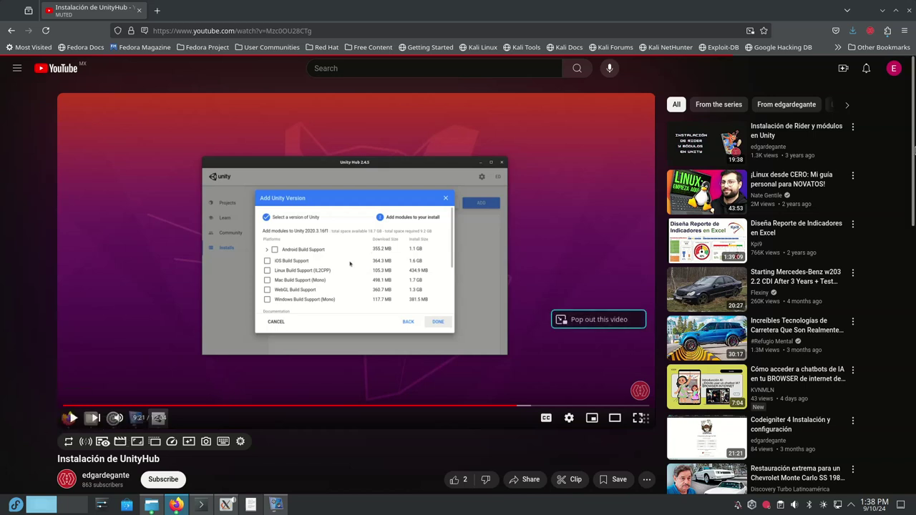
{"action": "mouse_move", "coordinate": [717, 143]}
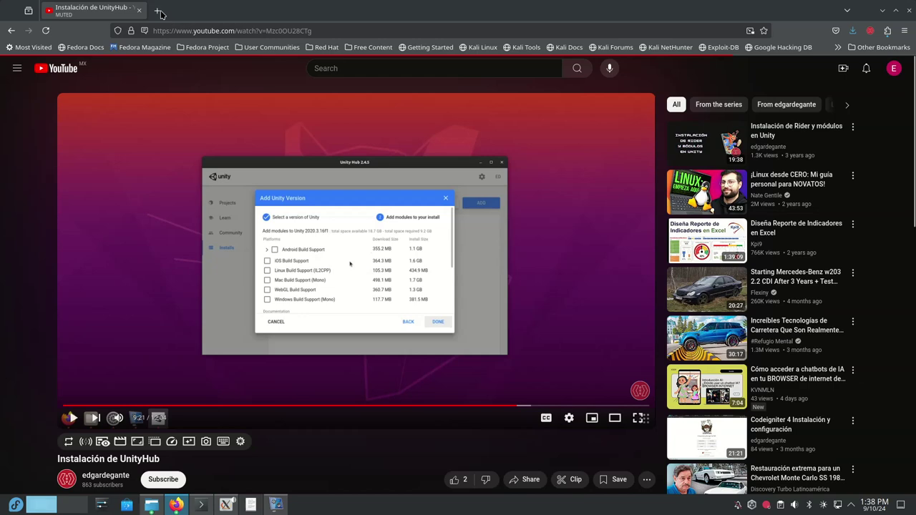
- Close the YouTube browser window, minimize the other Firefox window to return to Unity, and stop the screen casting
{"action": "left_click", "coordinate": [909, 12]}
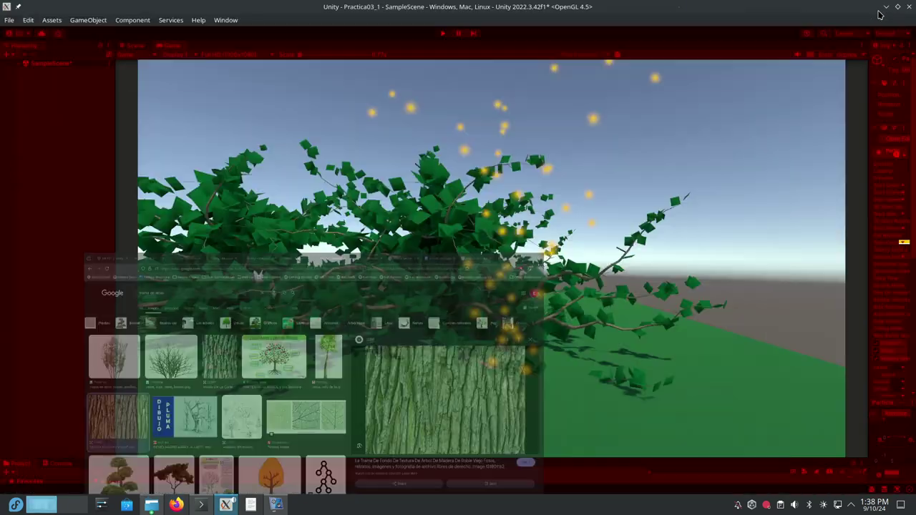
{"action": "left_click", "coordinate": [881, 10]}
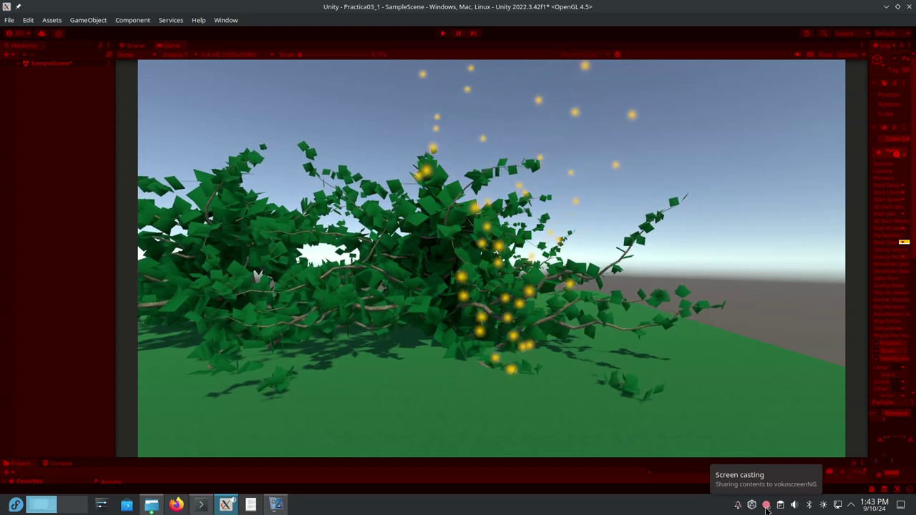
{"action": "left_click", "coordinate": [766, 508]}
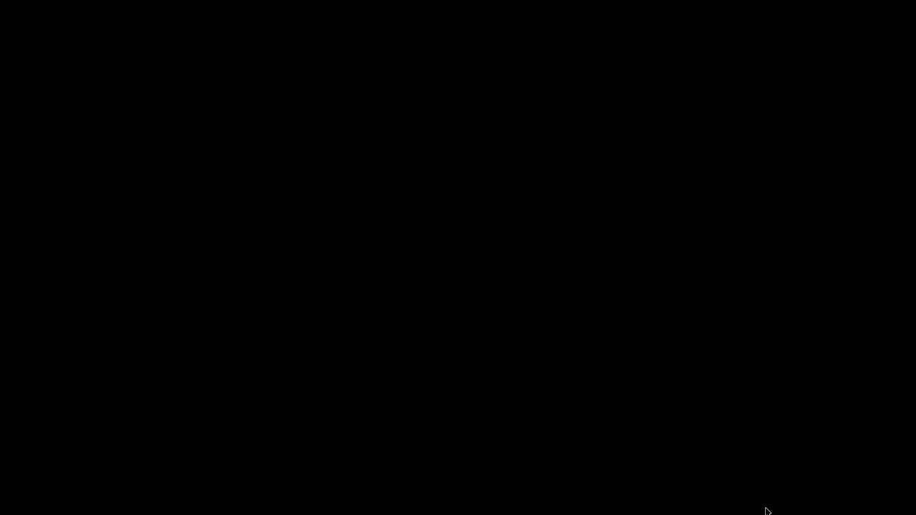